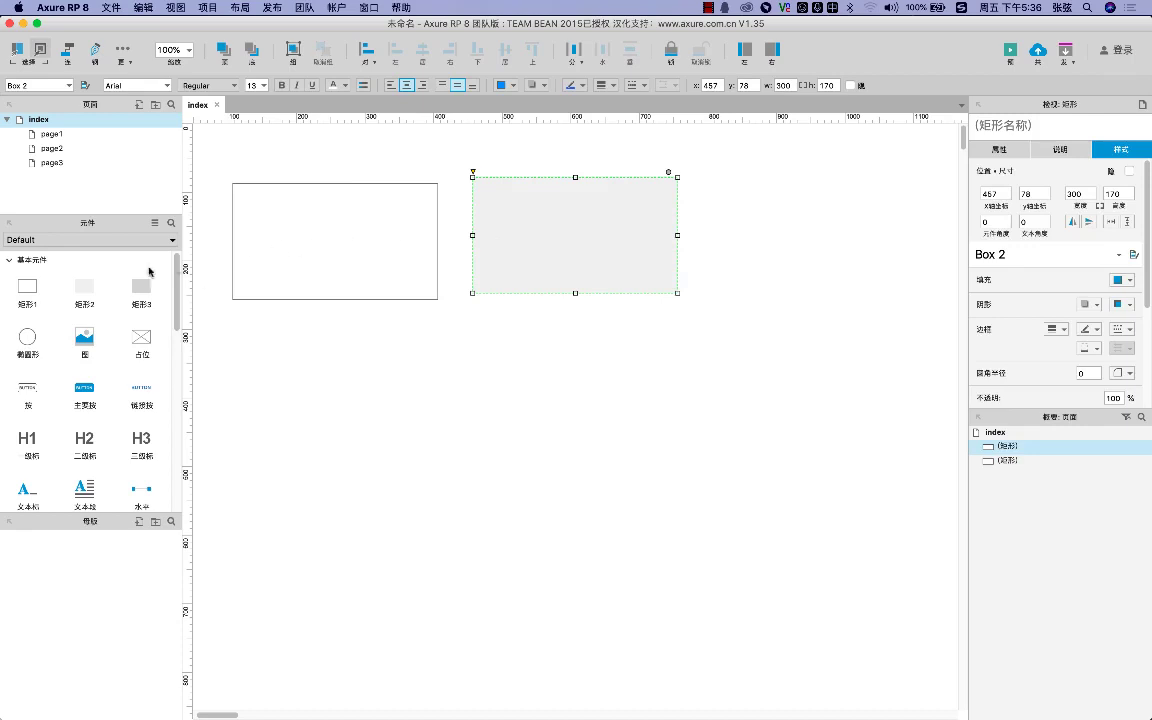
Place a 矩形3 widget below the white rectangle at about x 149, y 286
drag(141, 280, 367, 303)
drag(441, 364, 396, 355)
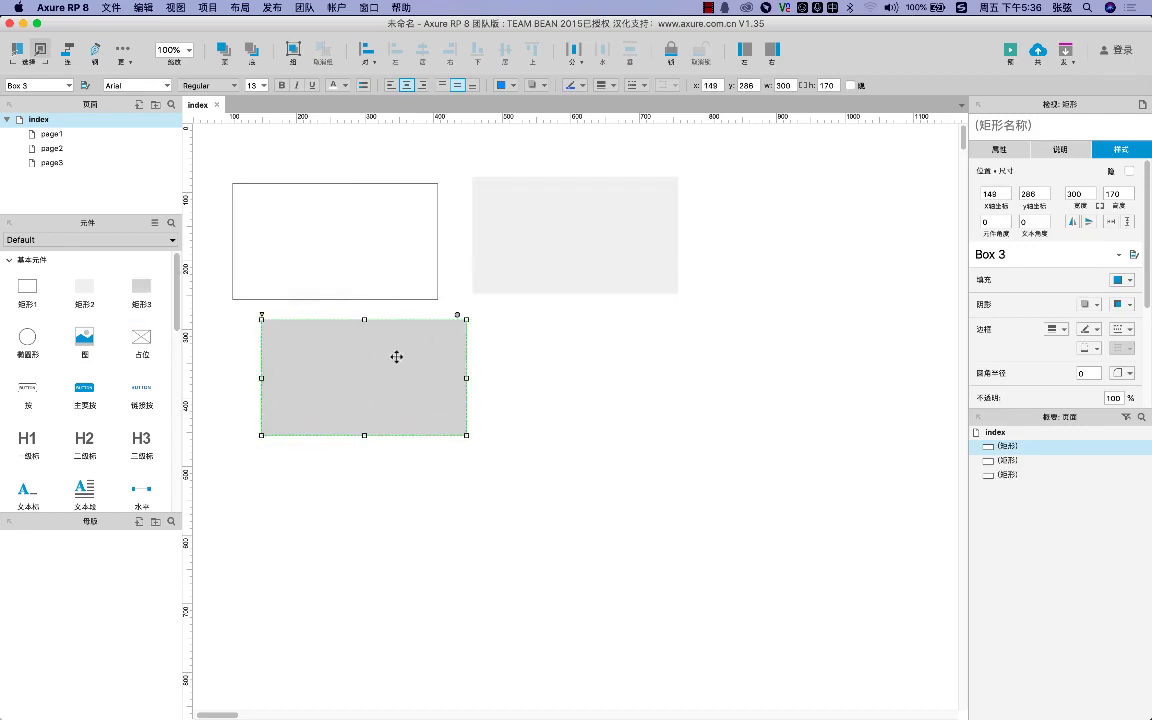
click(548, 355)
Compare the default fill, border and style of the white, light grey and dark grey rectangles
click(334, 268)
click(535, 260)
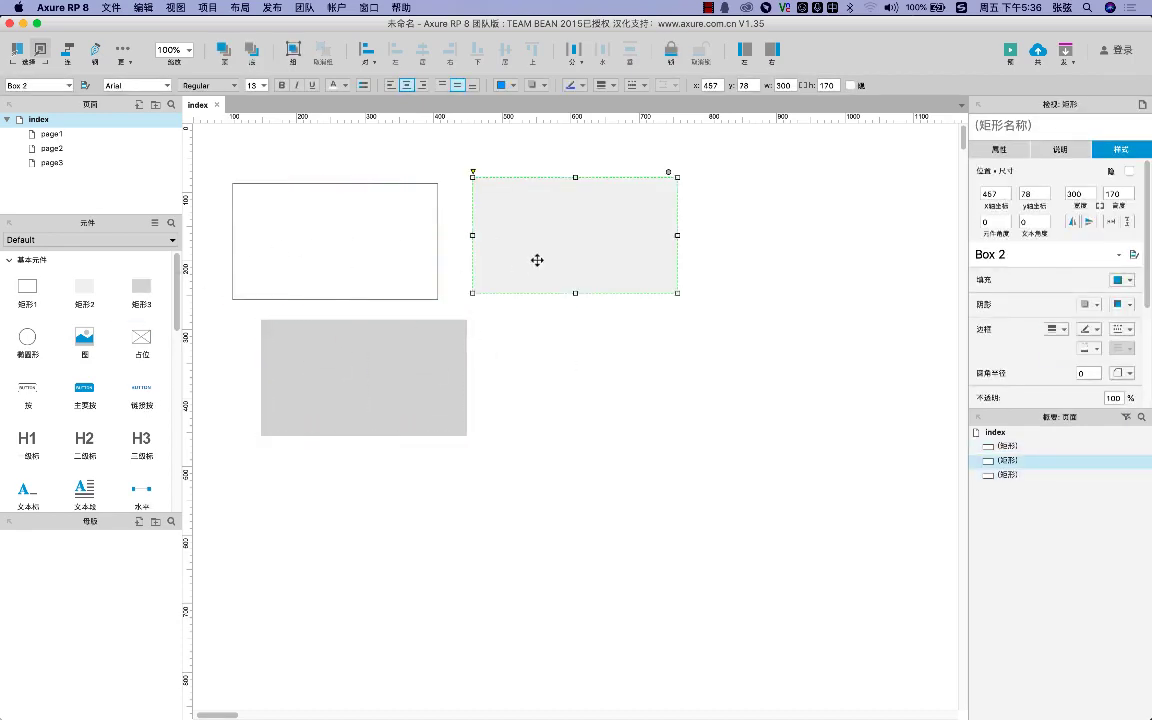
click(406, 293)
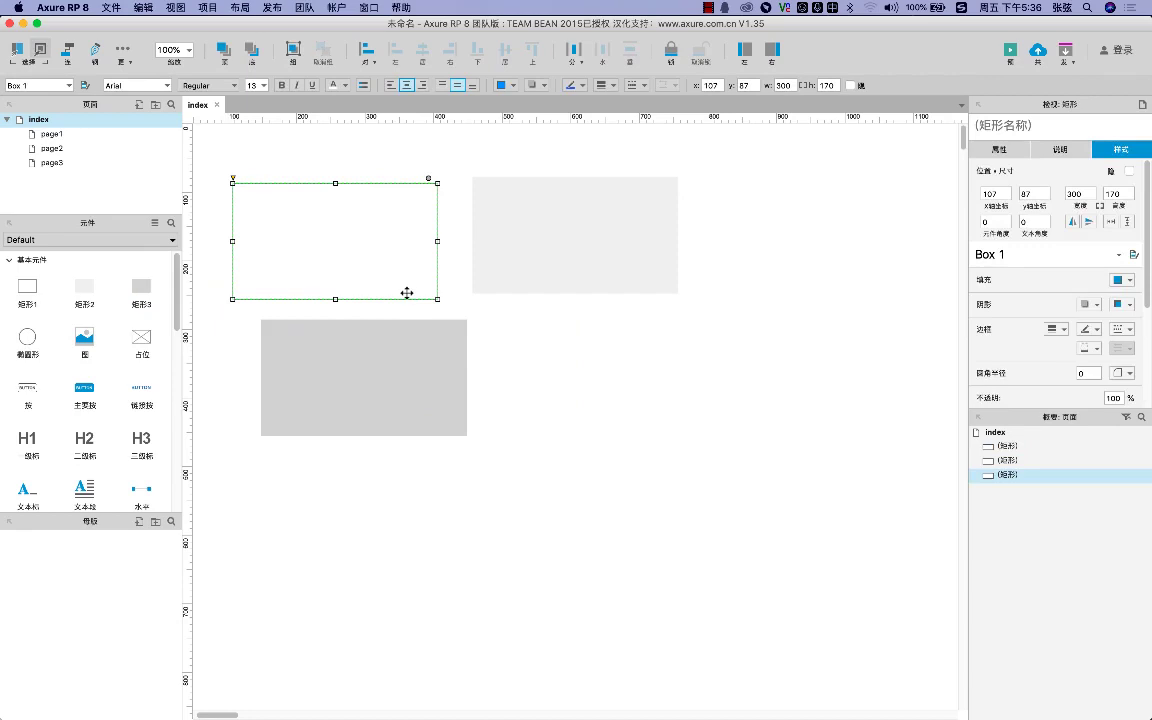
click(520, 289)
click(465, 342)
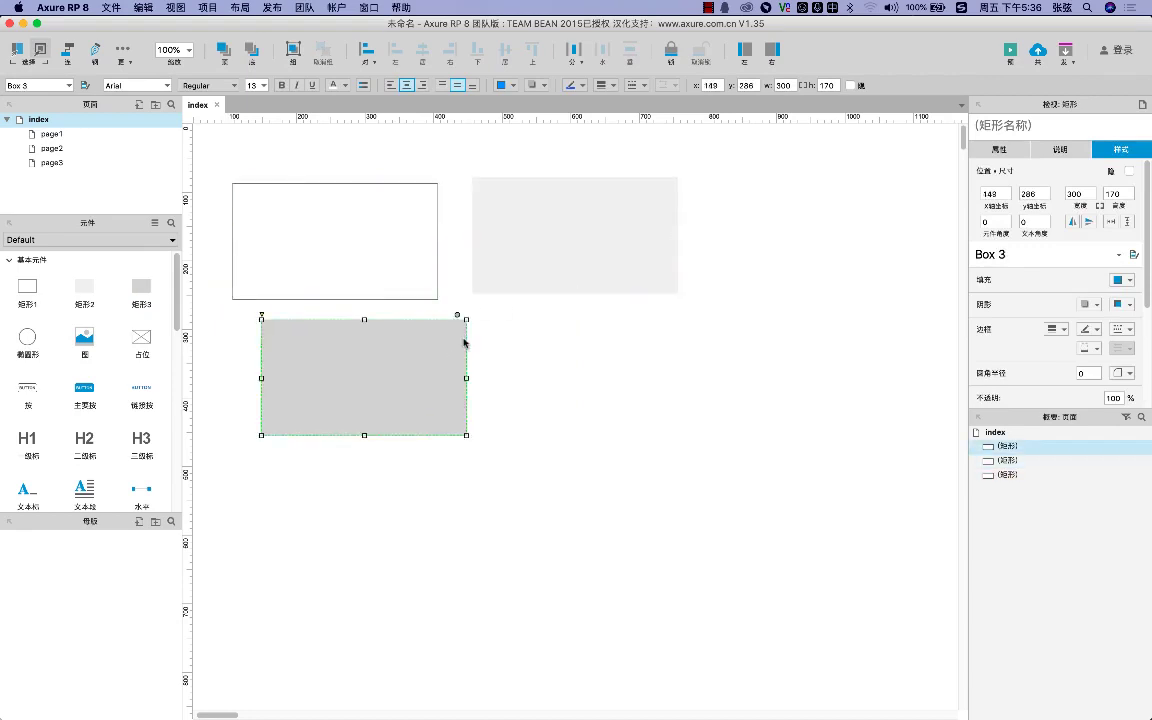
click(451, 349)
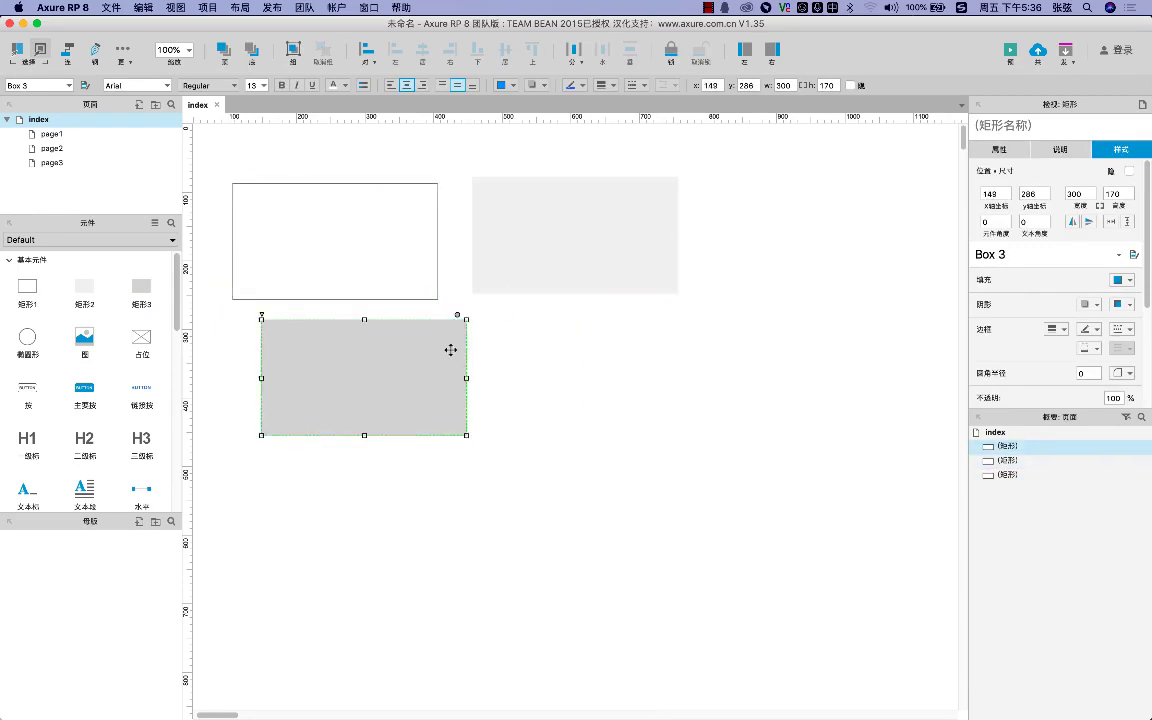
click(509, 269)
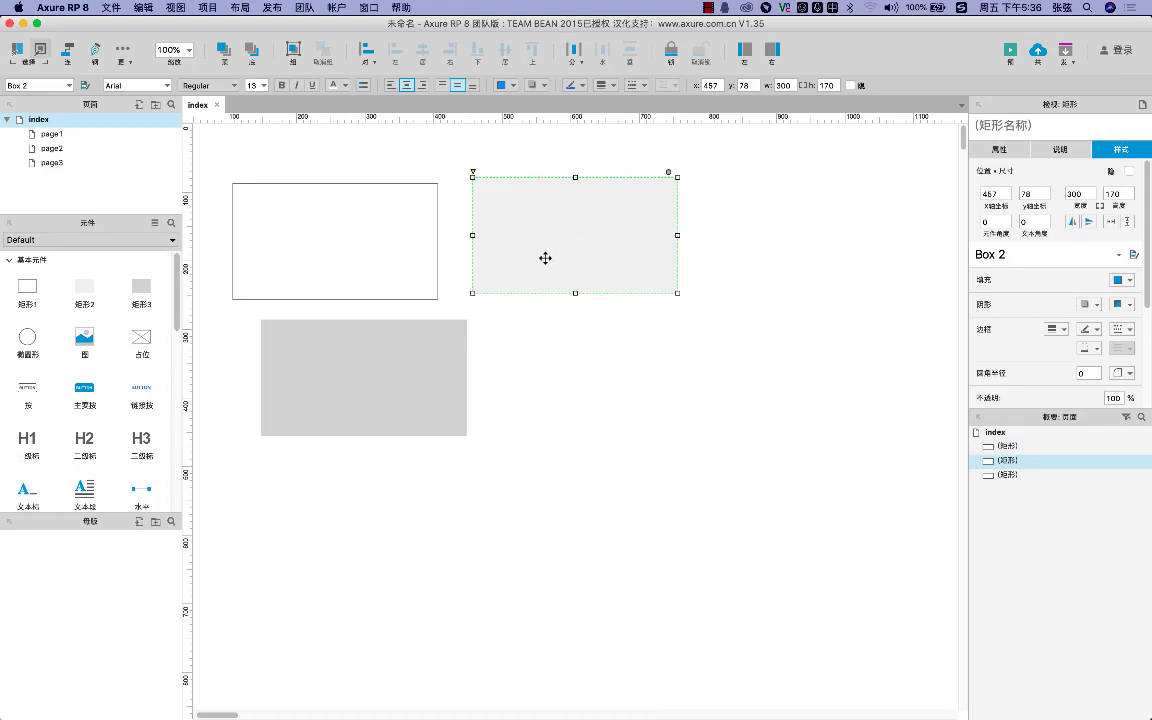
click(413, 405)
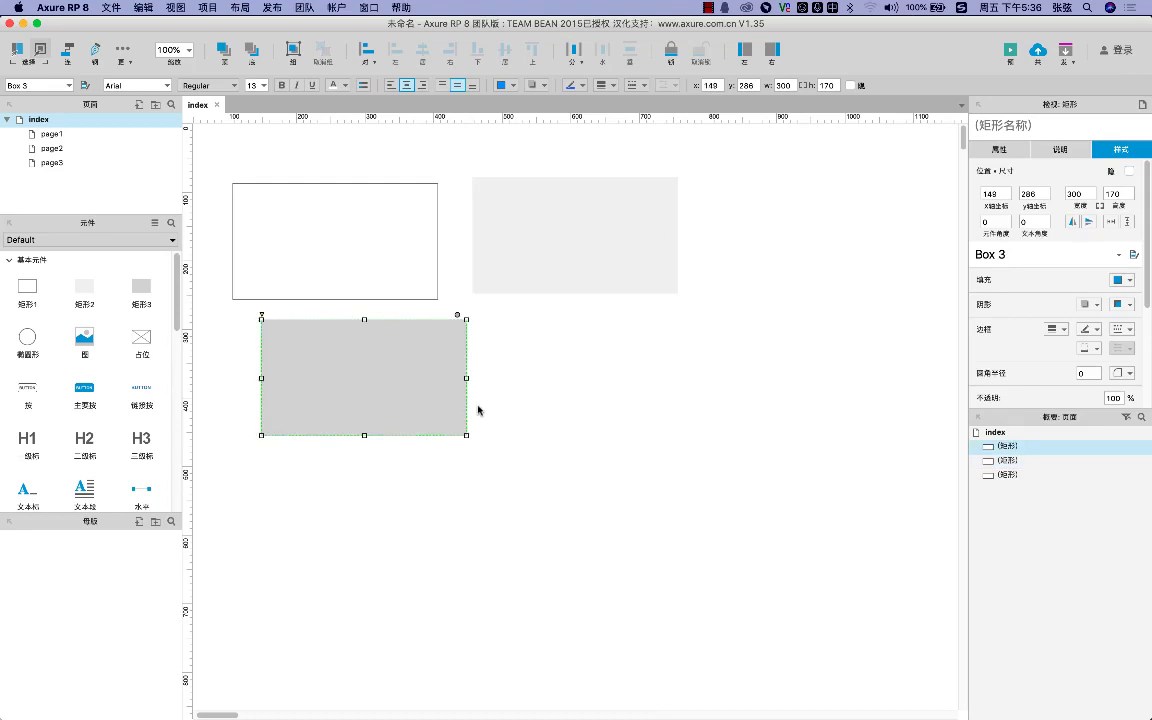
click(500, 400)
click(345, 296)
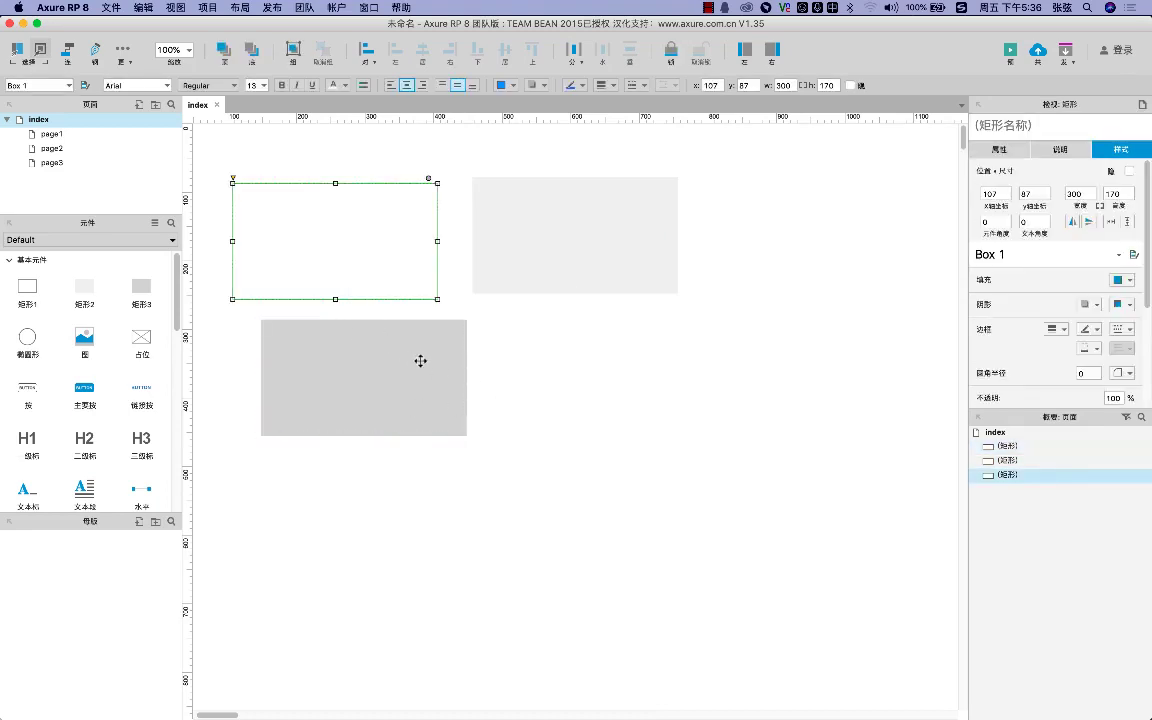
click(490, 374)
click(414, 361)
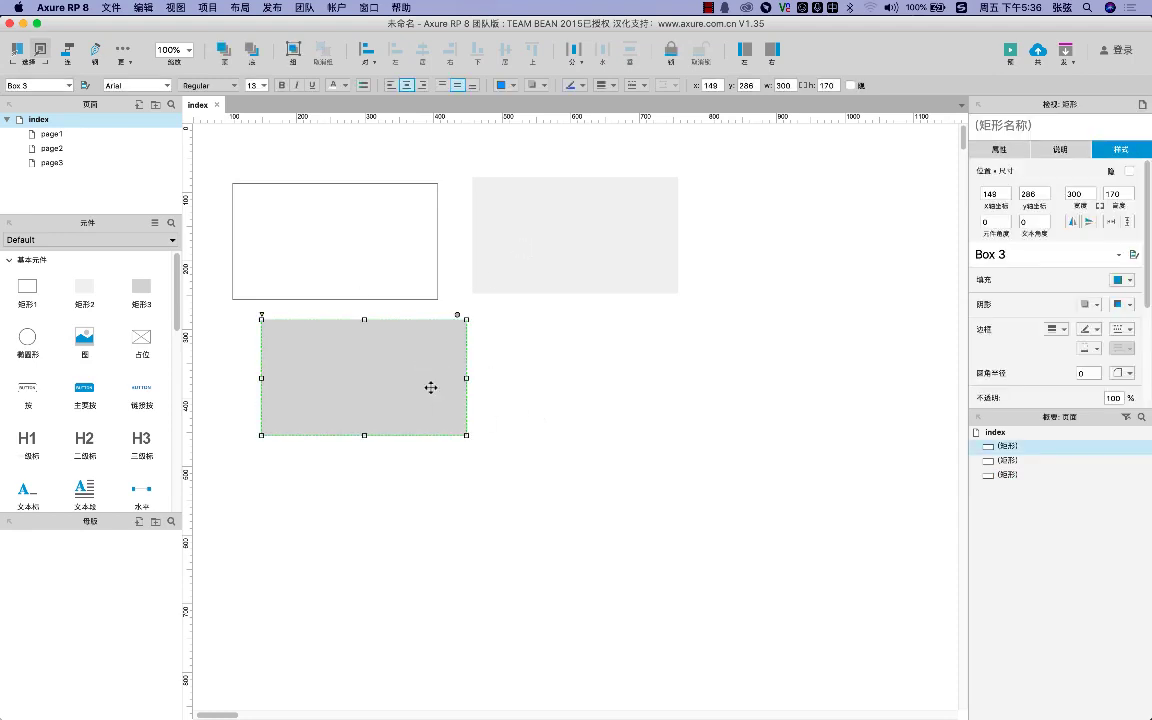
Place an ellipse widget beside the dark grey rectangle at about x 577, y 286, and set its width to 200 with proportions locked
drag(27, 336, 693, 388)
drag(741, 354, 624, 344)
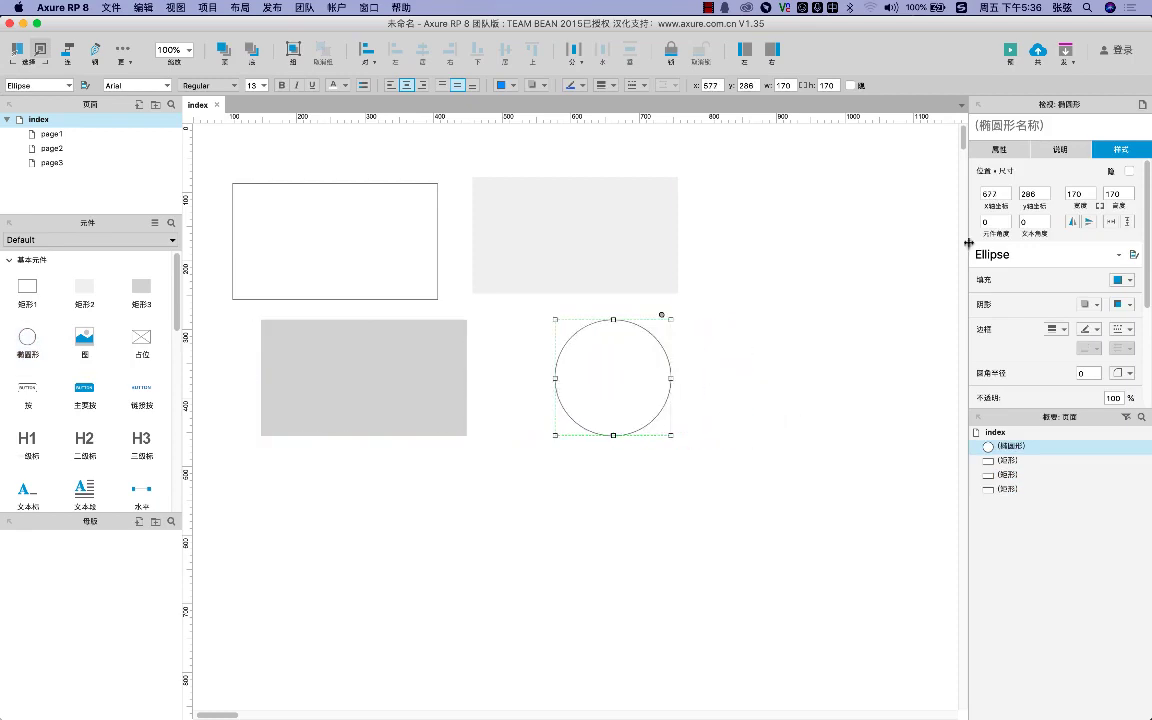
click(1100, 206)
text(200)
key(Return)
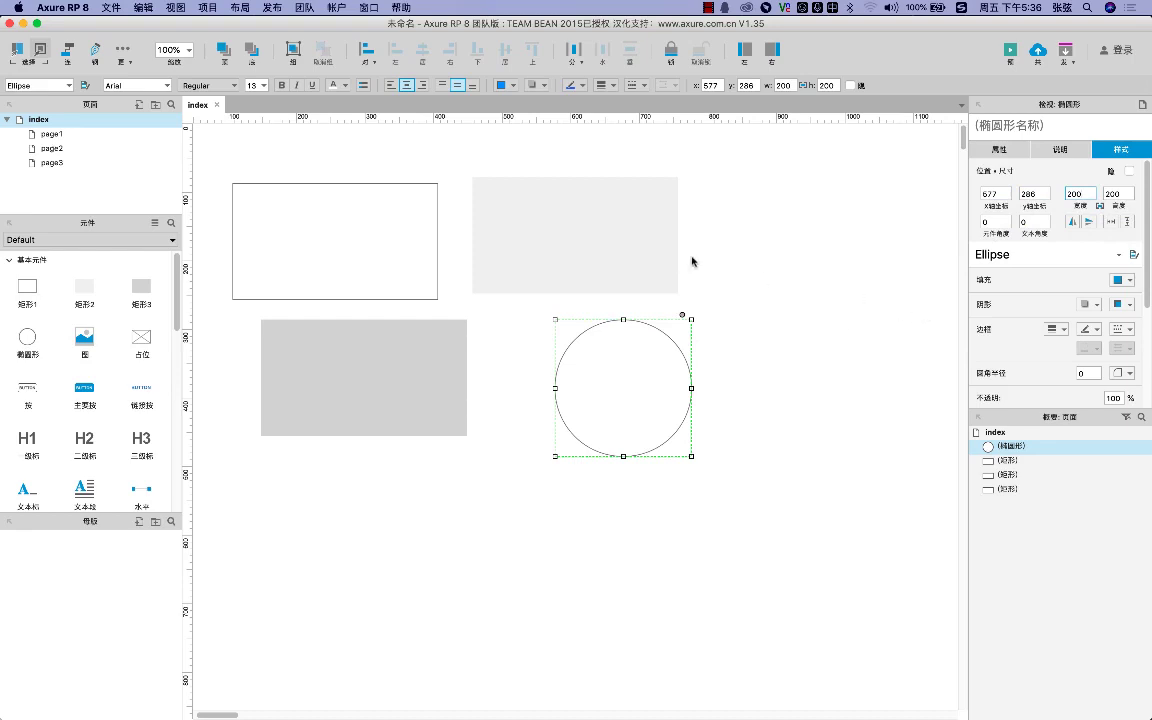
Remove the circle's border color and fill the circle with bright blue
click(586, 86)
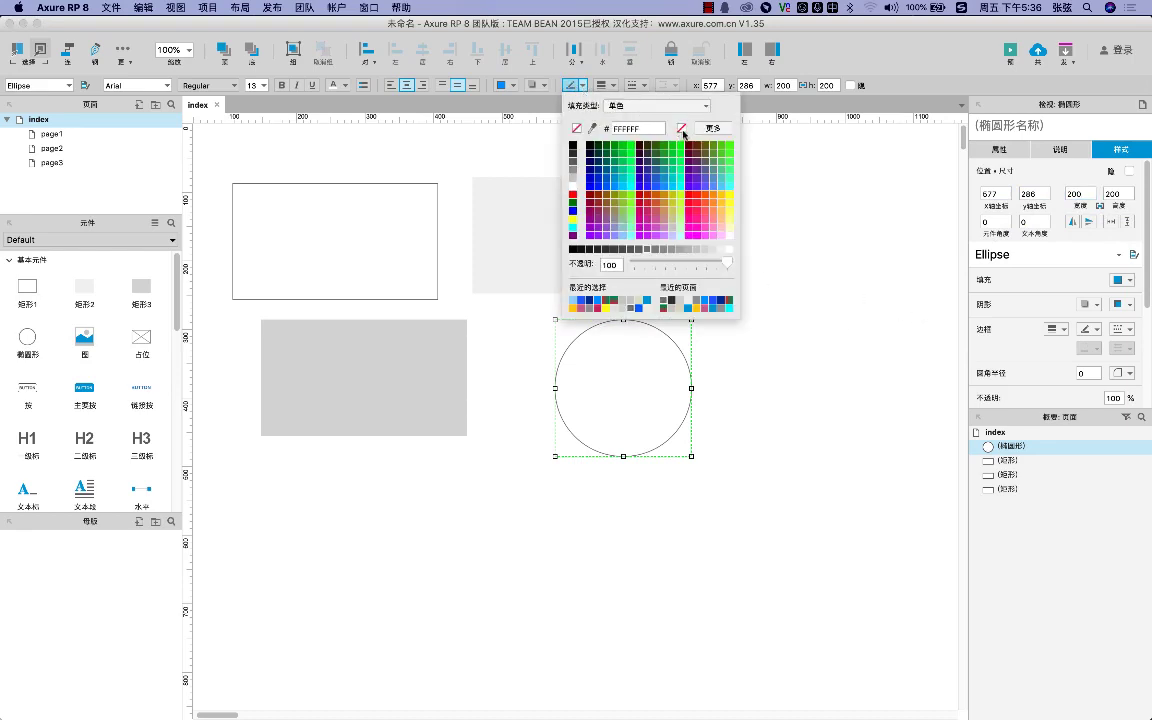
click(682, 129)
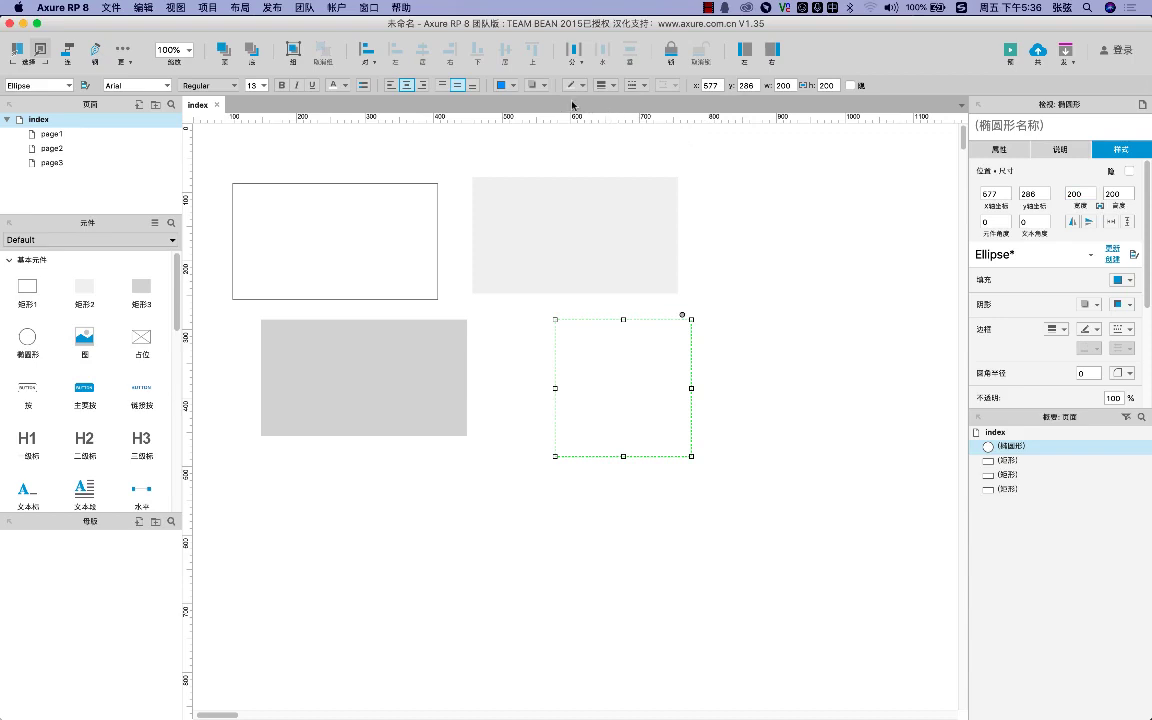
click(500, 85)
click(768, 253)
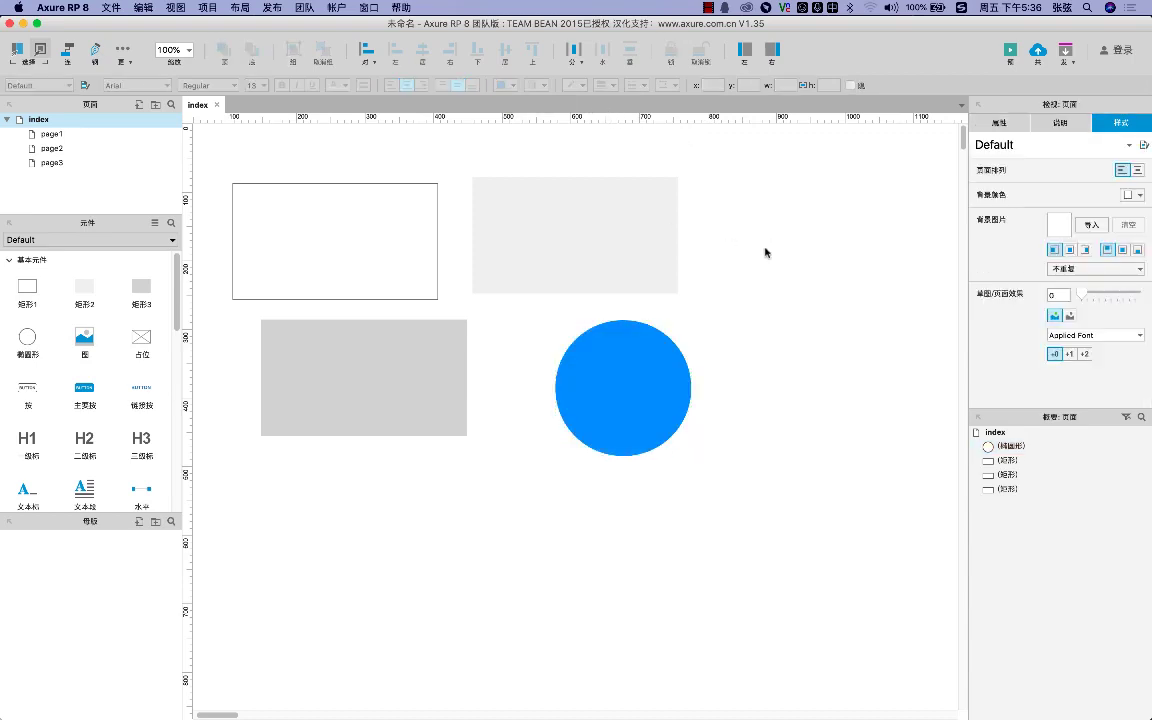
click(669, 404)
Position the white rectangle at x 0, y 0
click(418, 268)
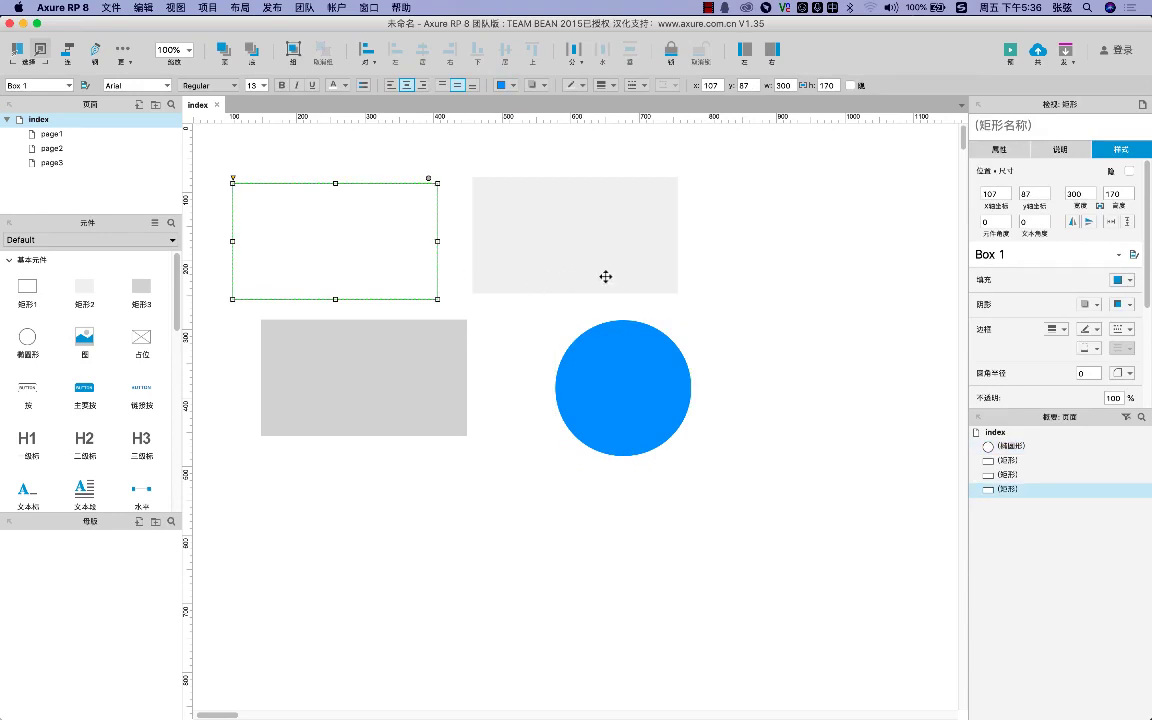
click(993, 194)
text(0)
key(Tab)
text(0)
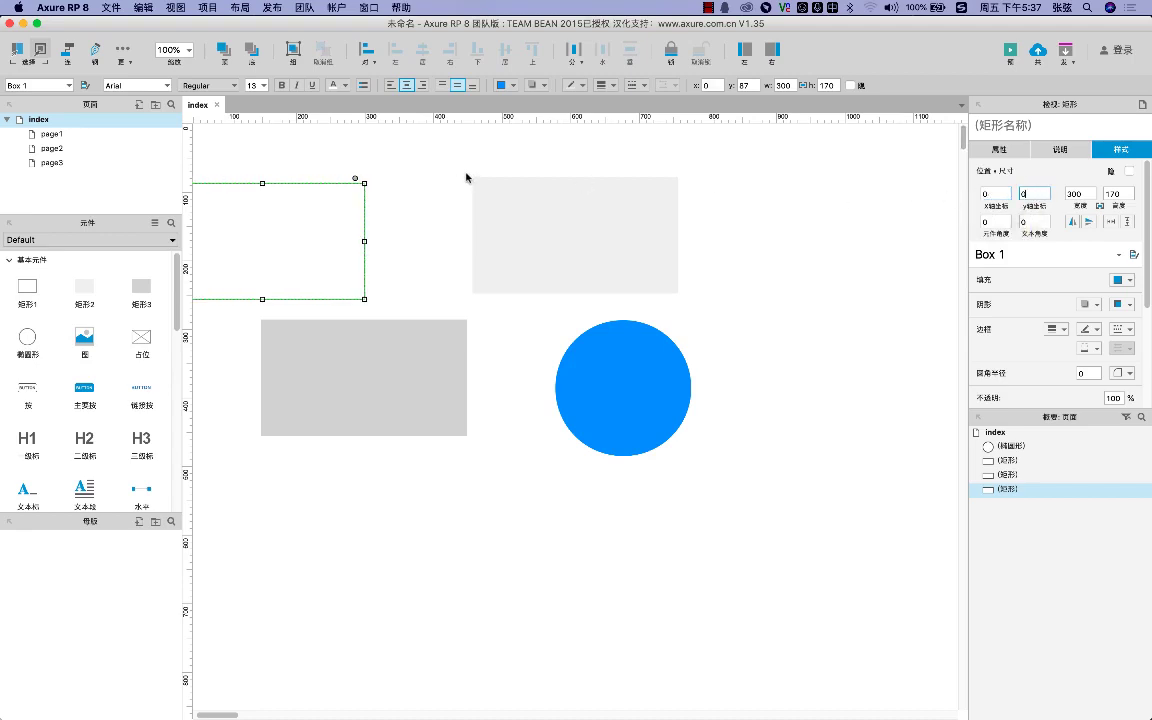
key(Return)
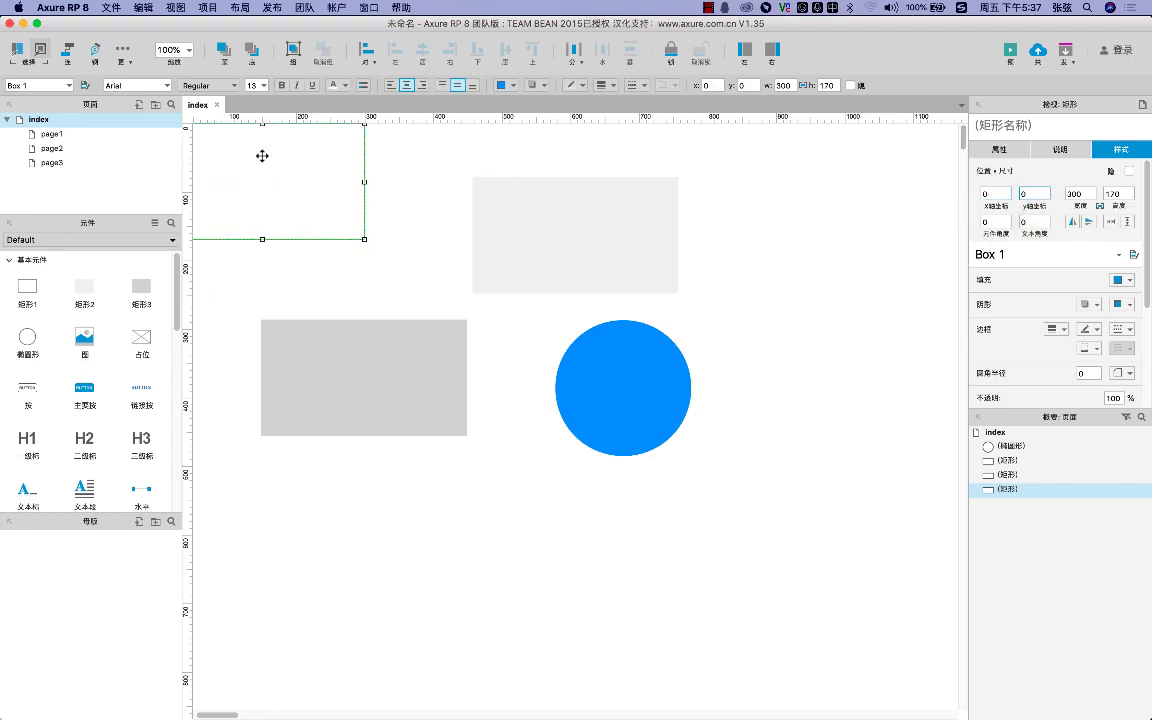
Set the white rectangle's rotation angle to 20 degrees
key(Tab)
key(Tab)
click(997, 223)
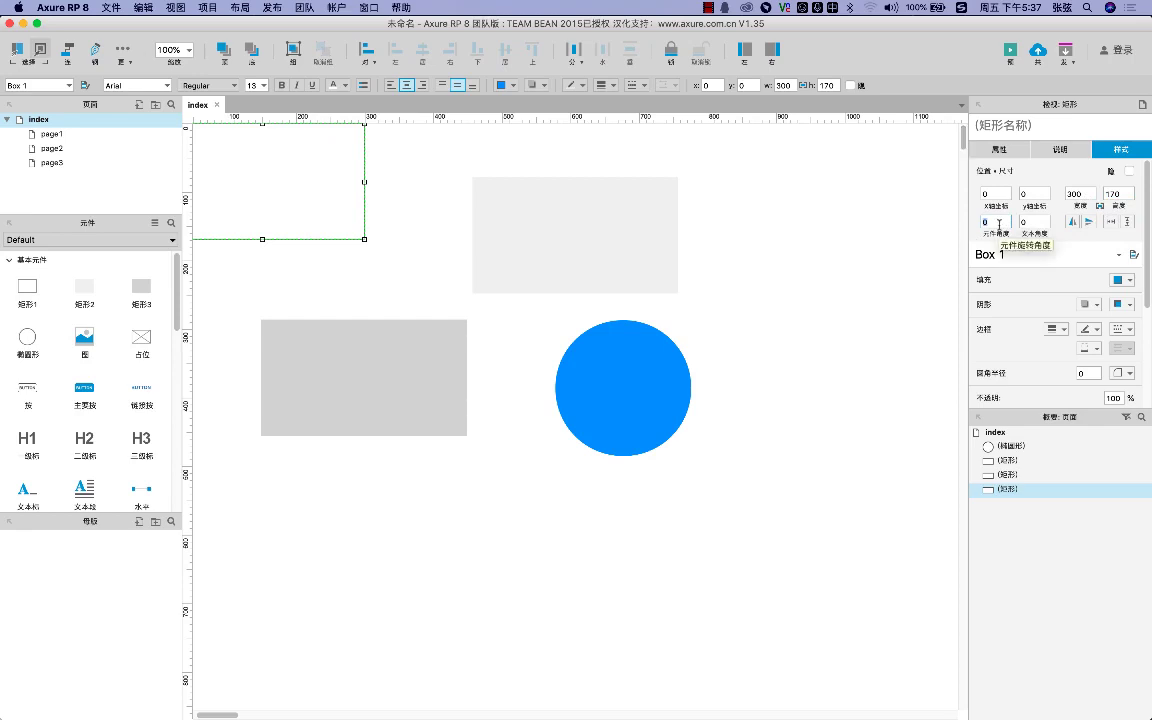
key(Return)
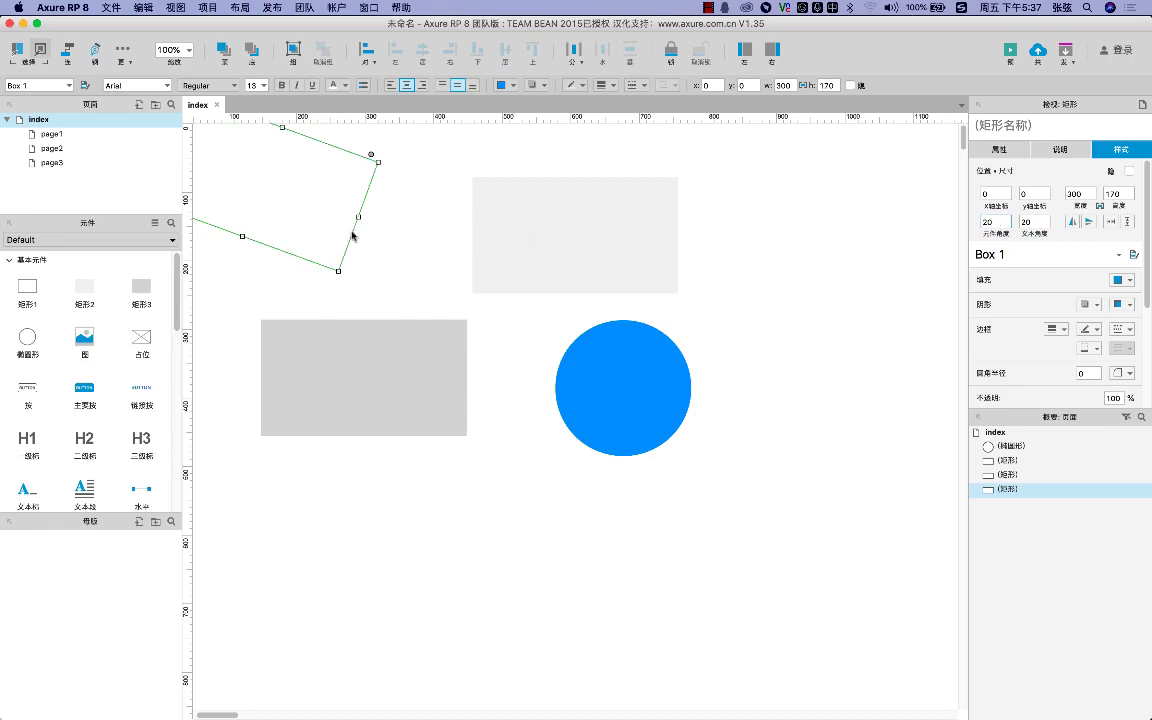
Move the white rectangle over the light grey one at about x 313, y 98, and rotate it back to 0 degrees
drag(352, 234, 565, 300)
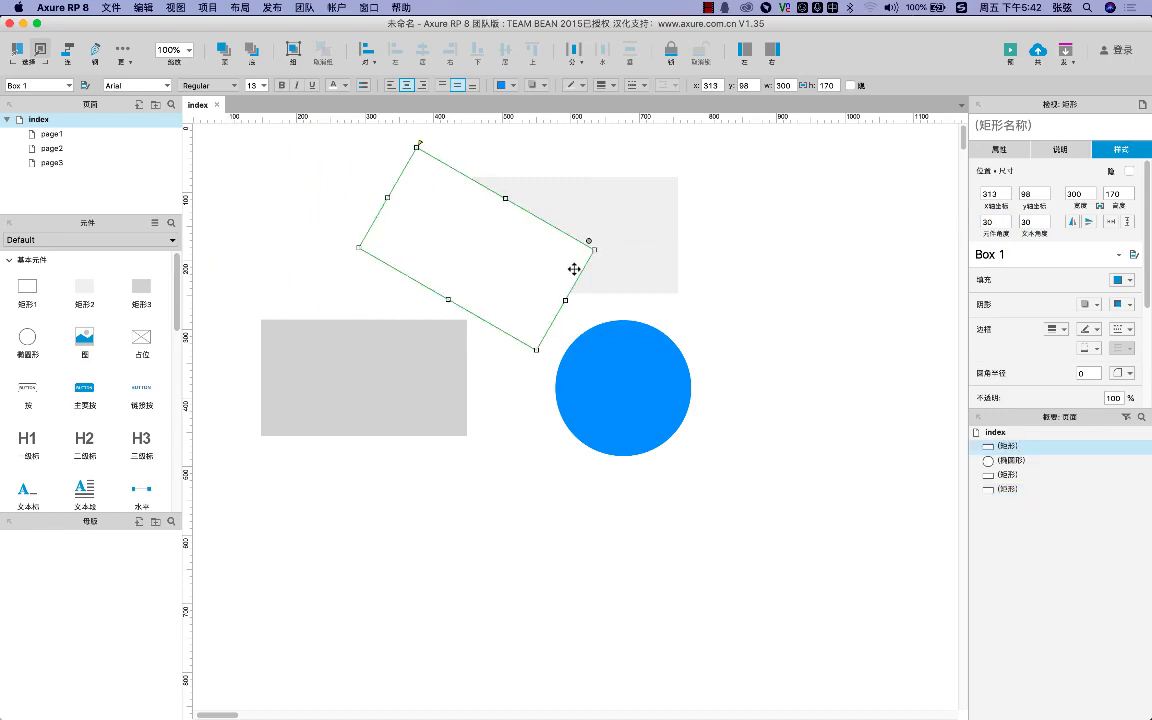
drag(596, 251, 592, 248)
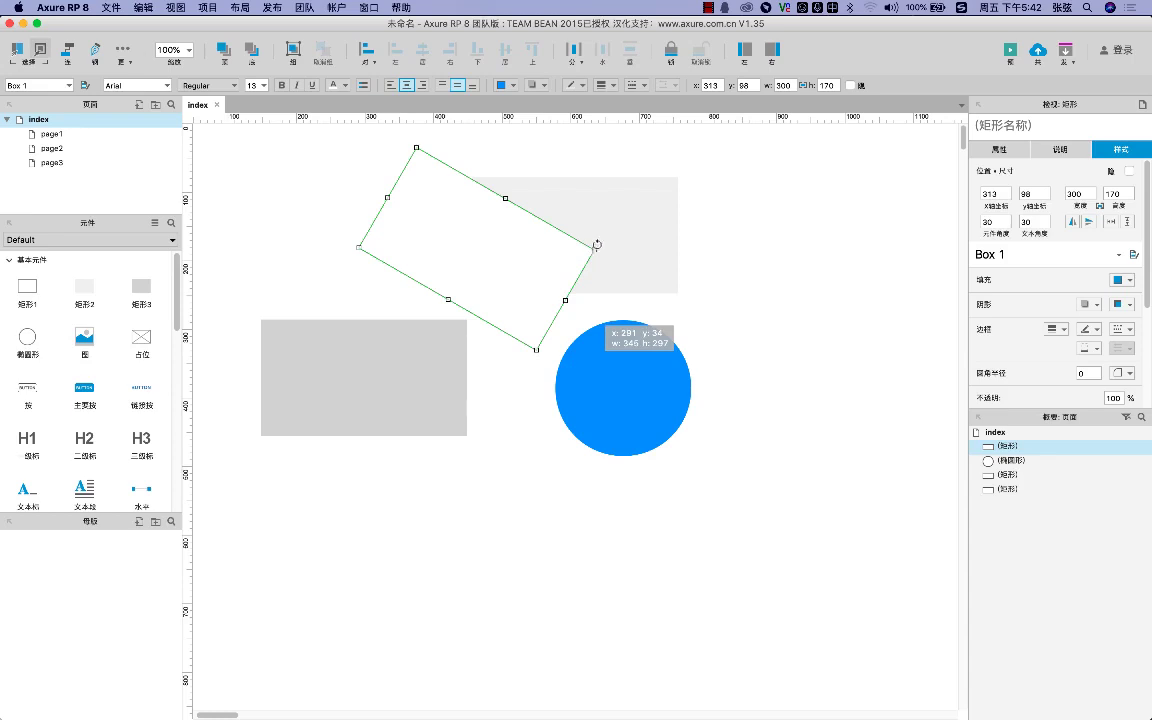
drag(597, 244, 614, 190)
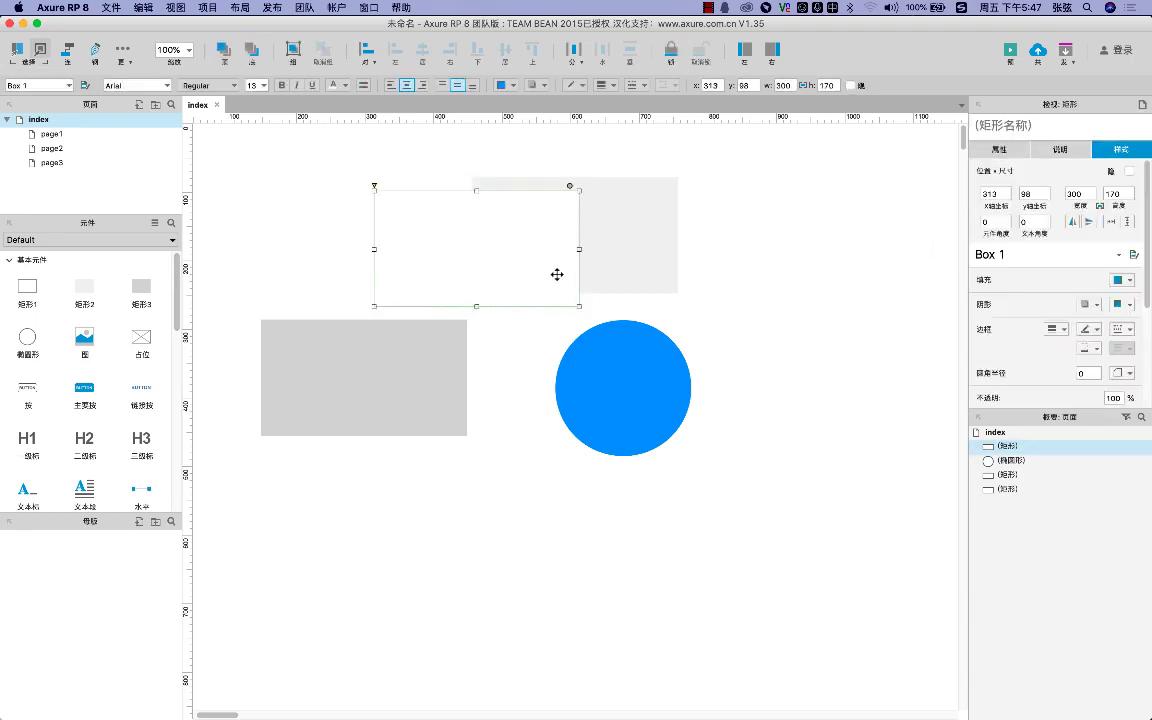
Name the white rectangle 白底
click(1014, 128)
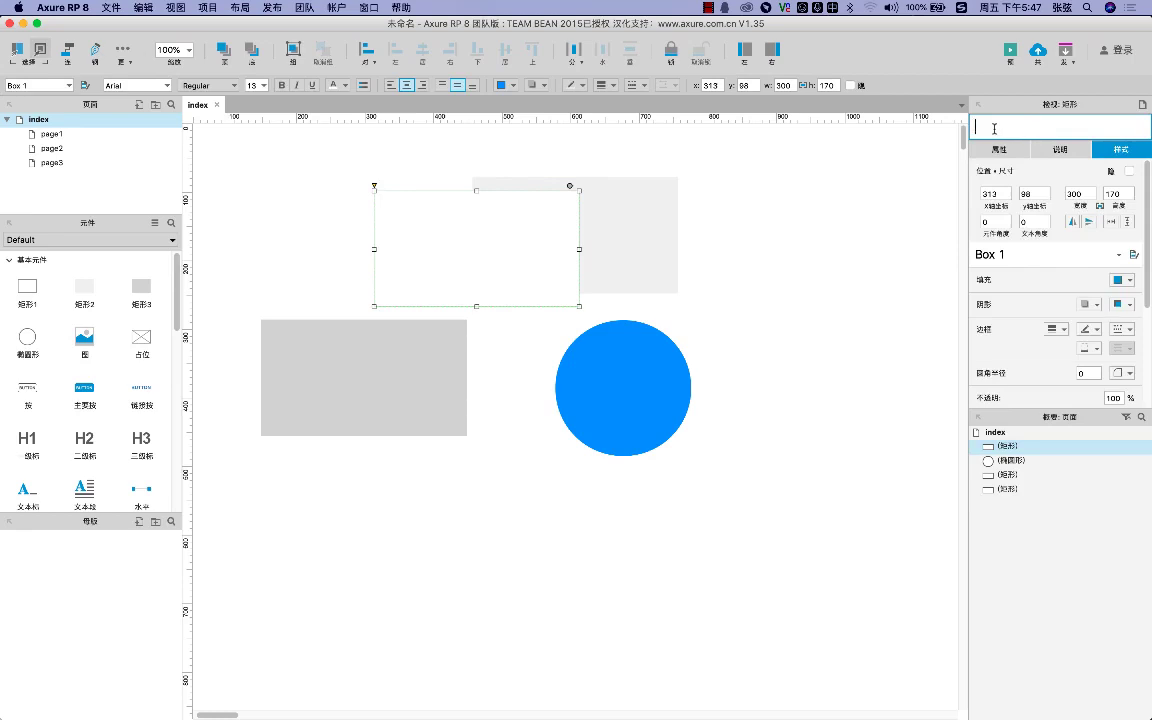
text(白底)
click(851, 198)
click(483, 265)
click(1078, 372)
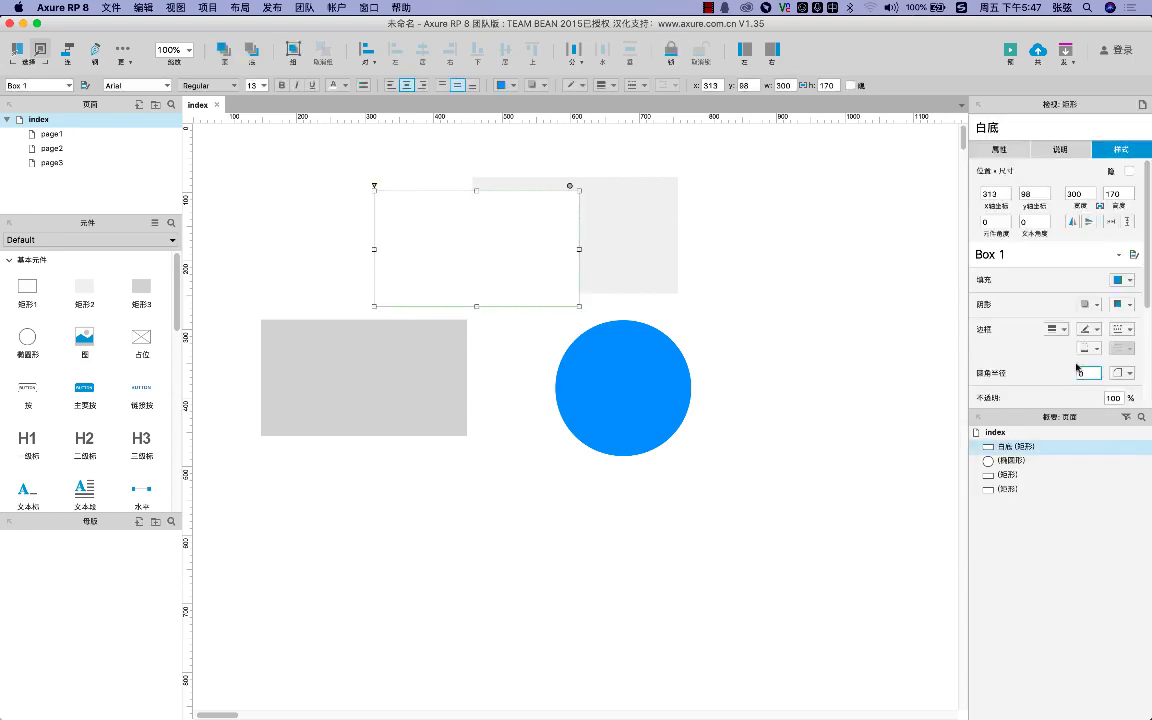
click(1078, 253)
click(1119, 255)
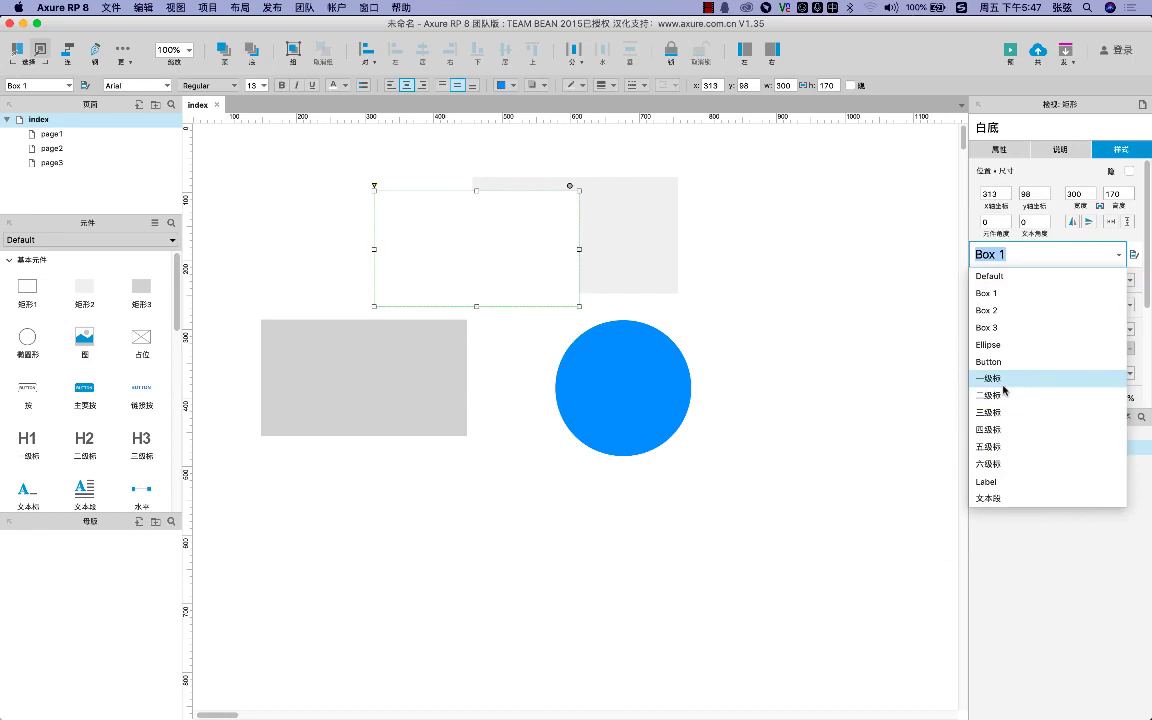
click(945, 356)
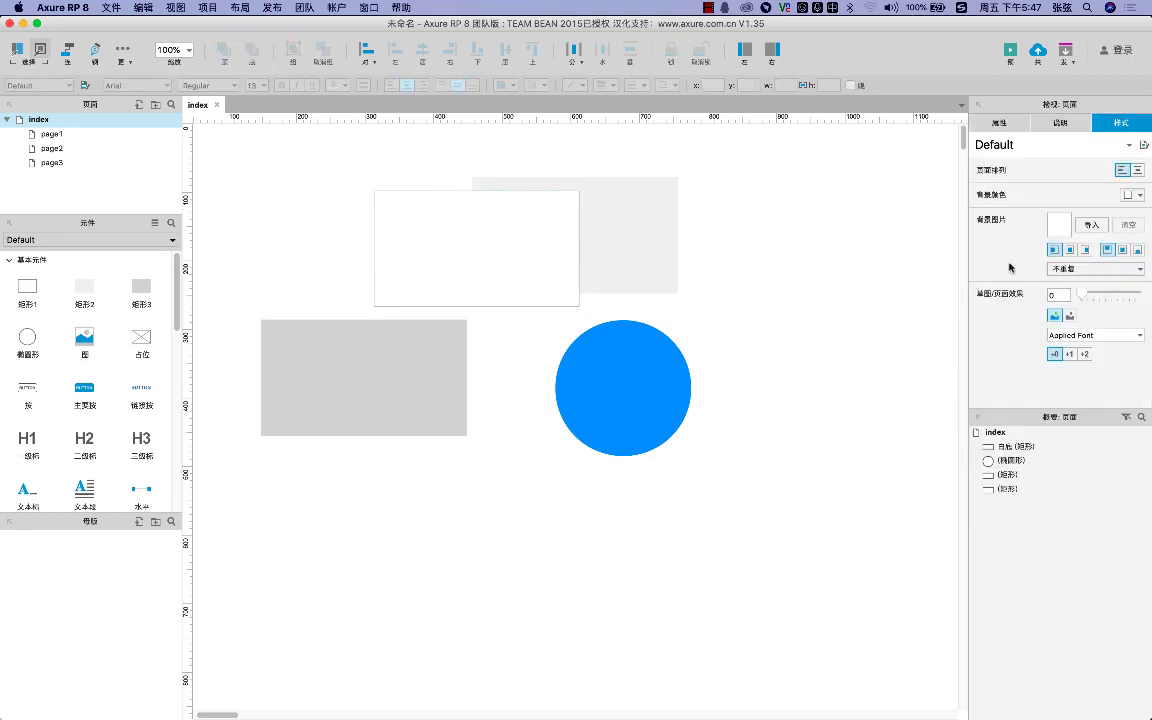
click(419, 260)
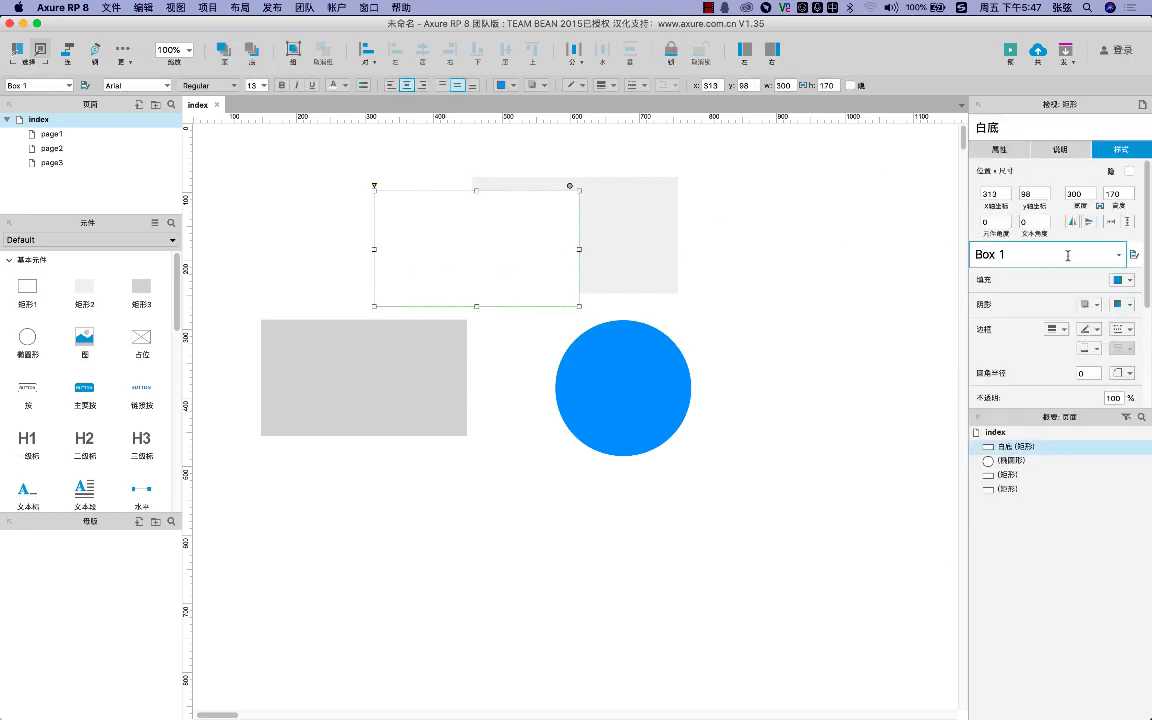
Try an inner shadow with blur 0 on the white rectangle and turn it off again
click(1132, 305)
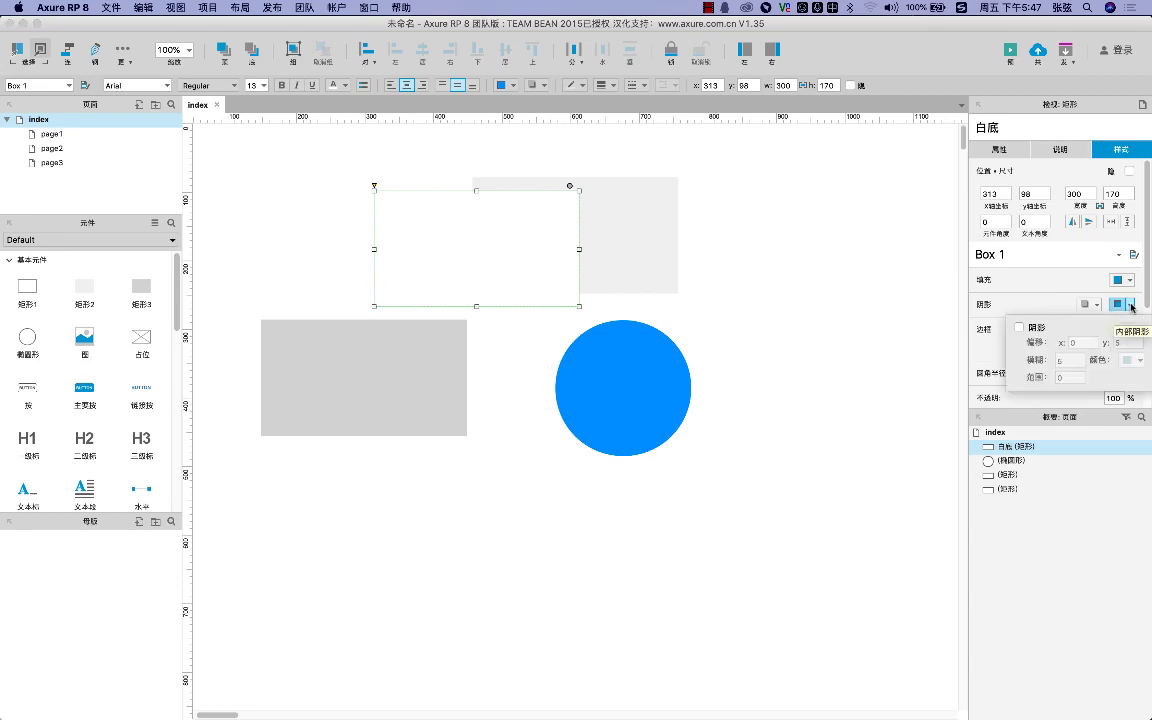
click(1132, 305)
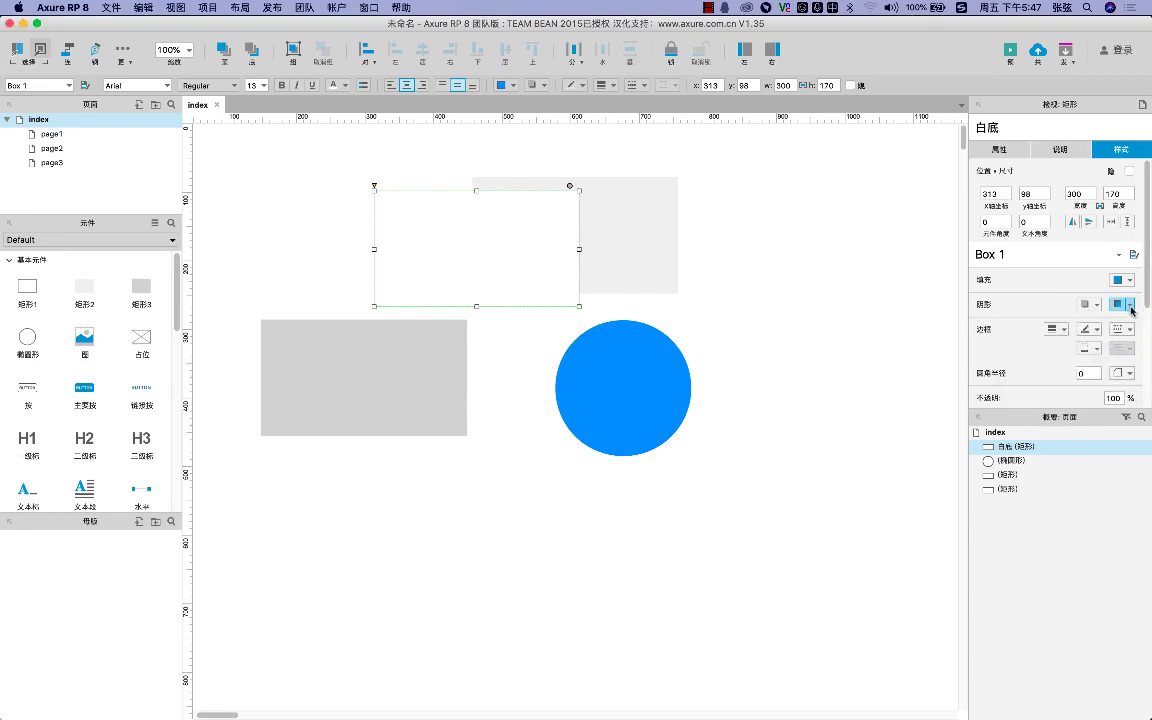
click(1132, 306)
click(1019, 327)
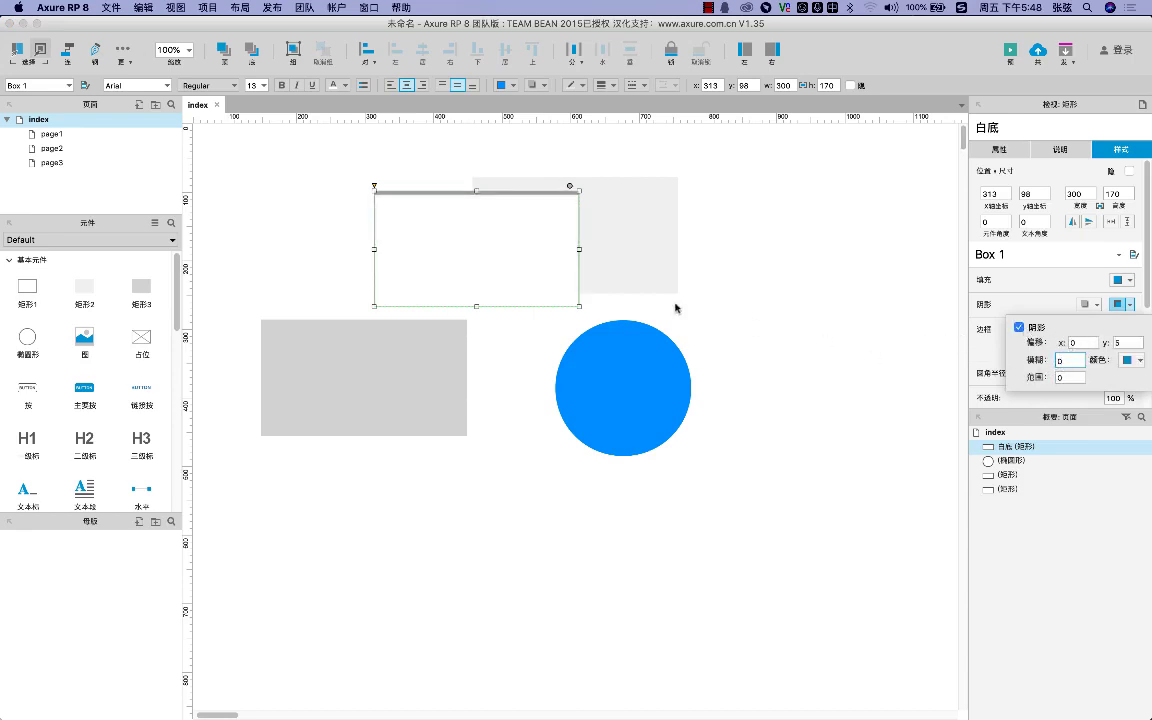
click(530, 275)
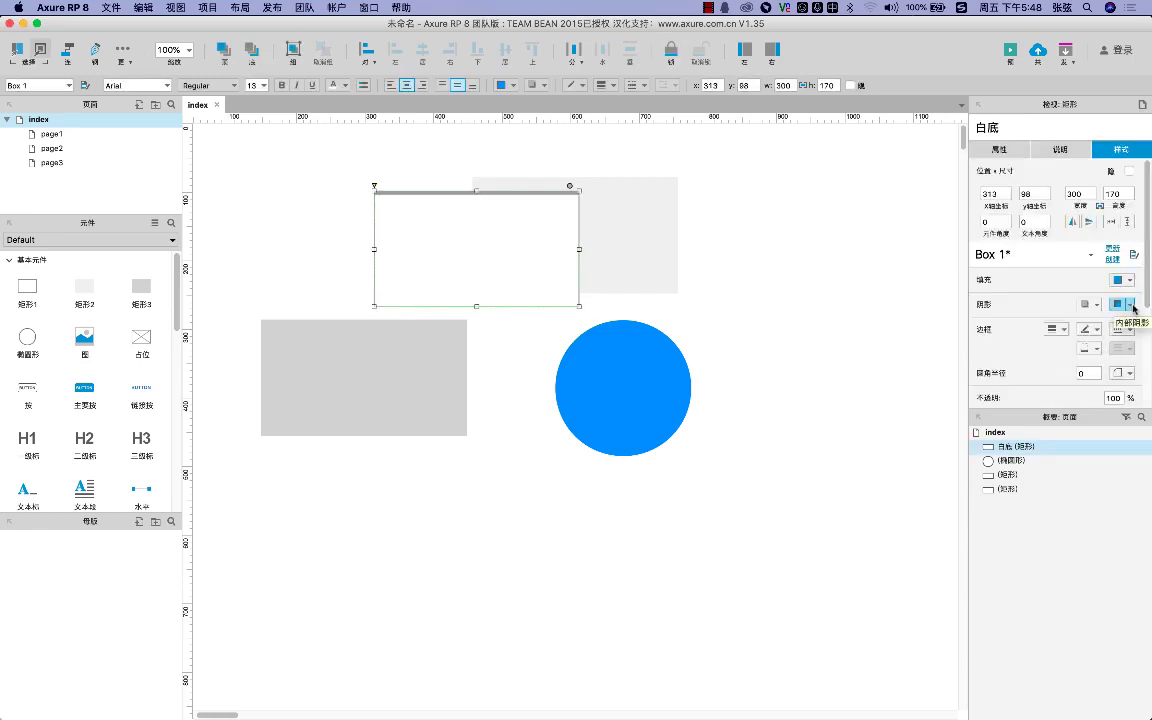
click(1134, 305)
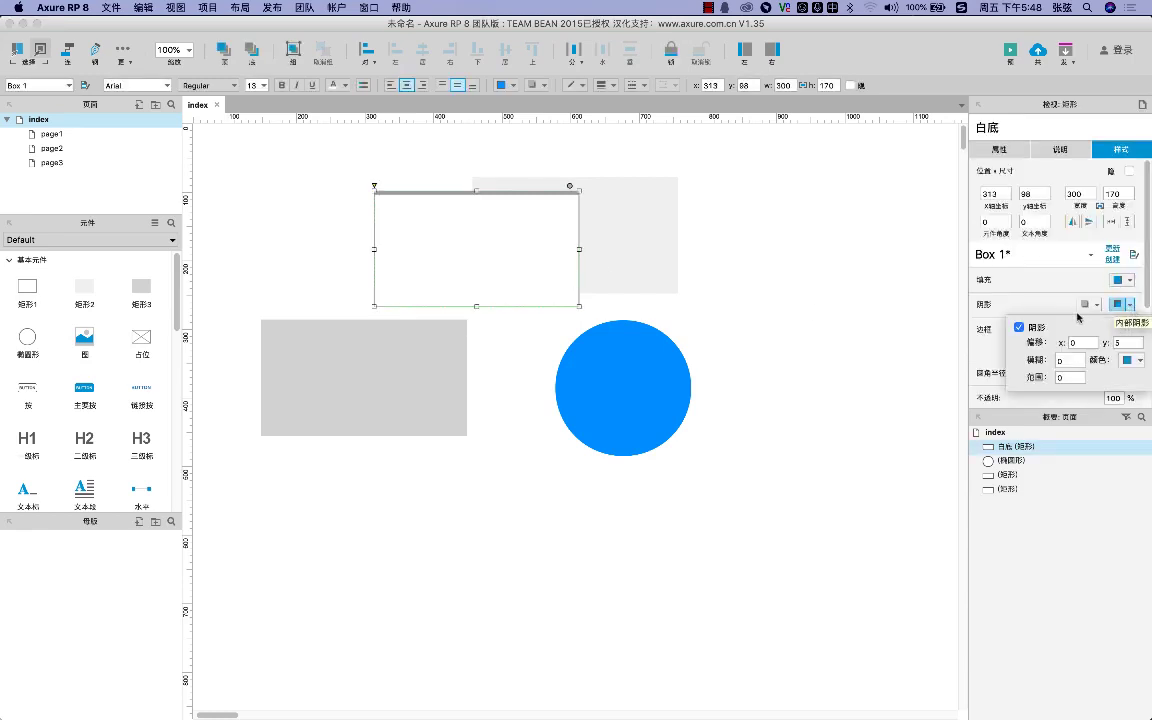
click(971, 322)
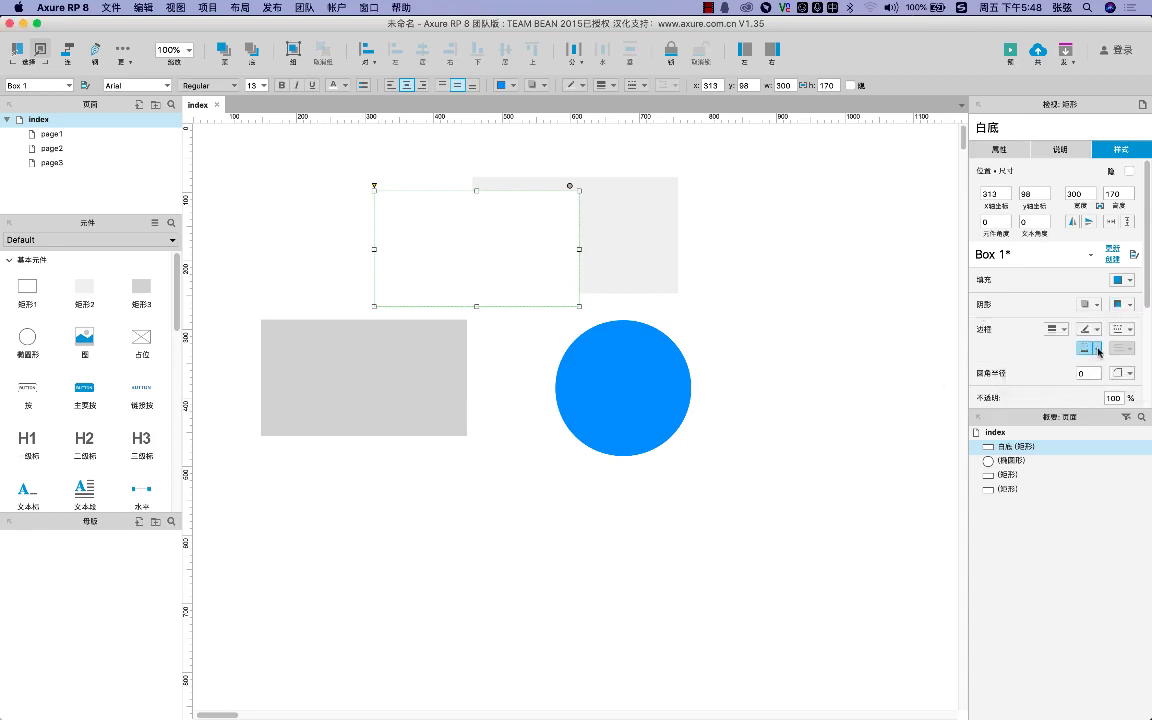
Hide the white rectangle's left border and move the rectangle so it partly overlaps the blue circle's right edge
click(1097, 349)
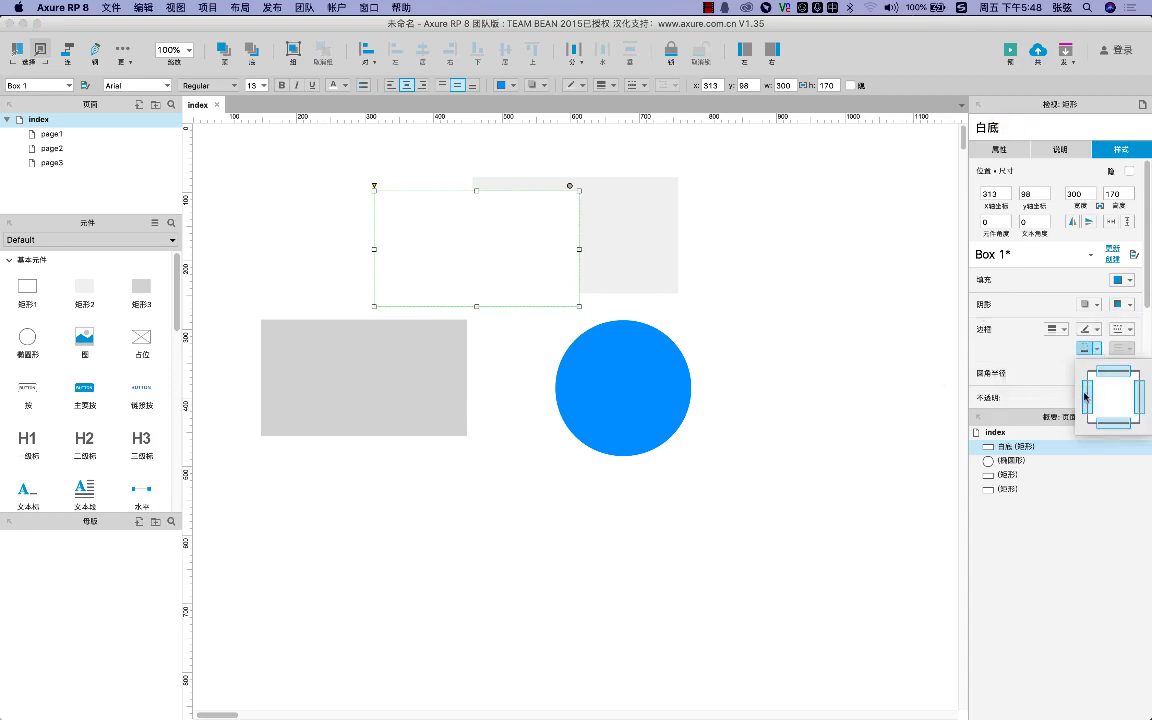
click(673, 313)
drag(527, 275, 846, 449)
click(630, 380)
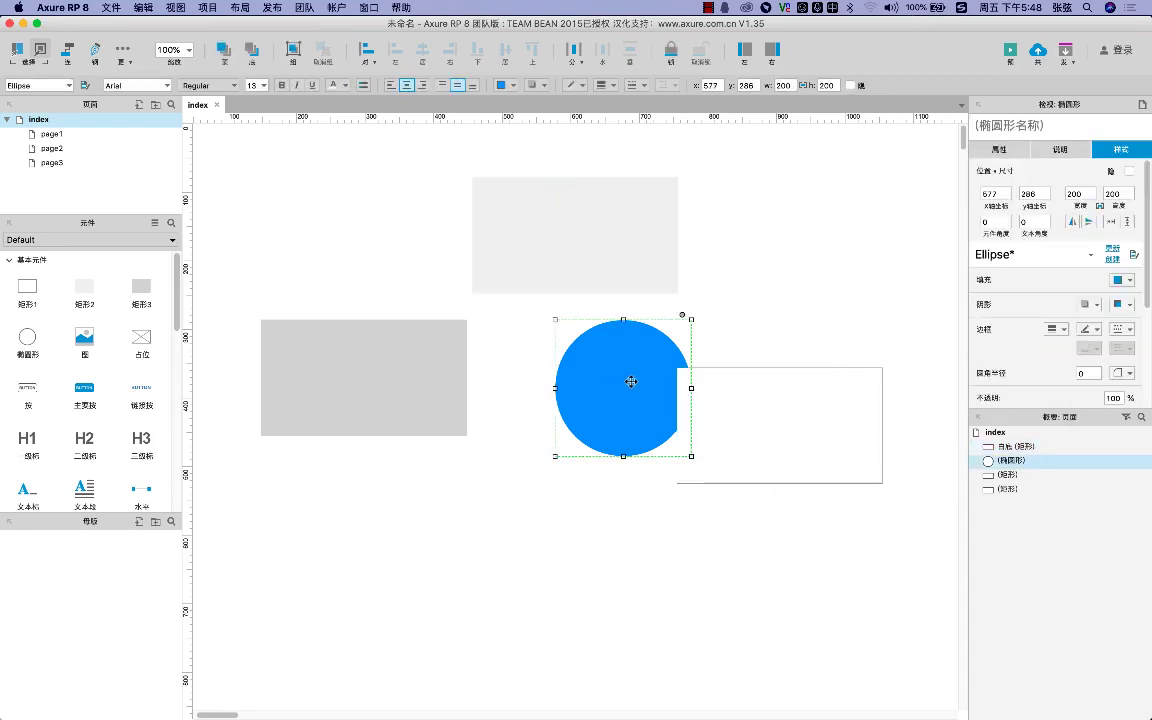
Delete the blue circle and move the white rectangle into its place at about x 572, y 297
key(Delete)
click(800, 414)
drag(800, 414, 672, 376)
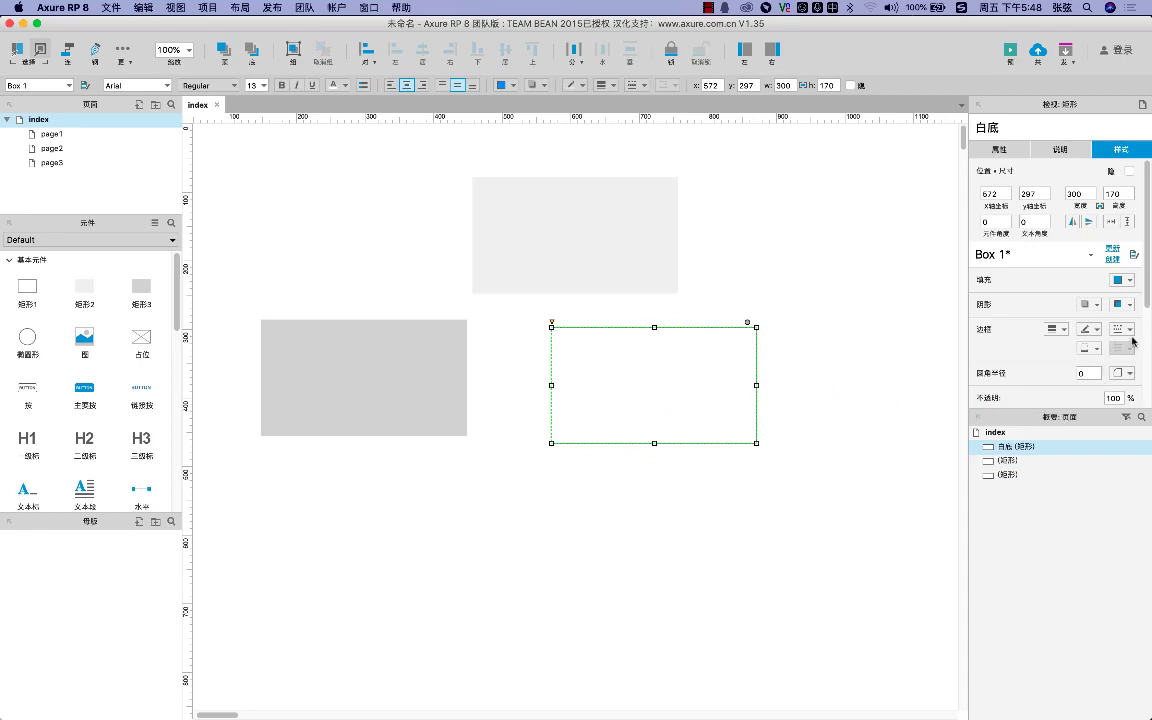
Hide the top border of the white rectangle
click(1096, 349)
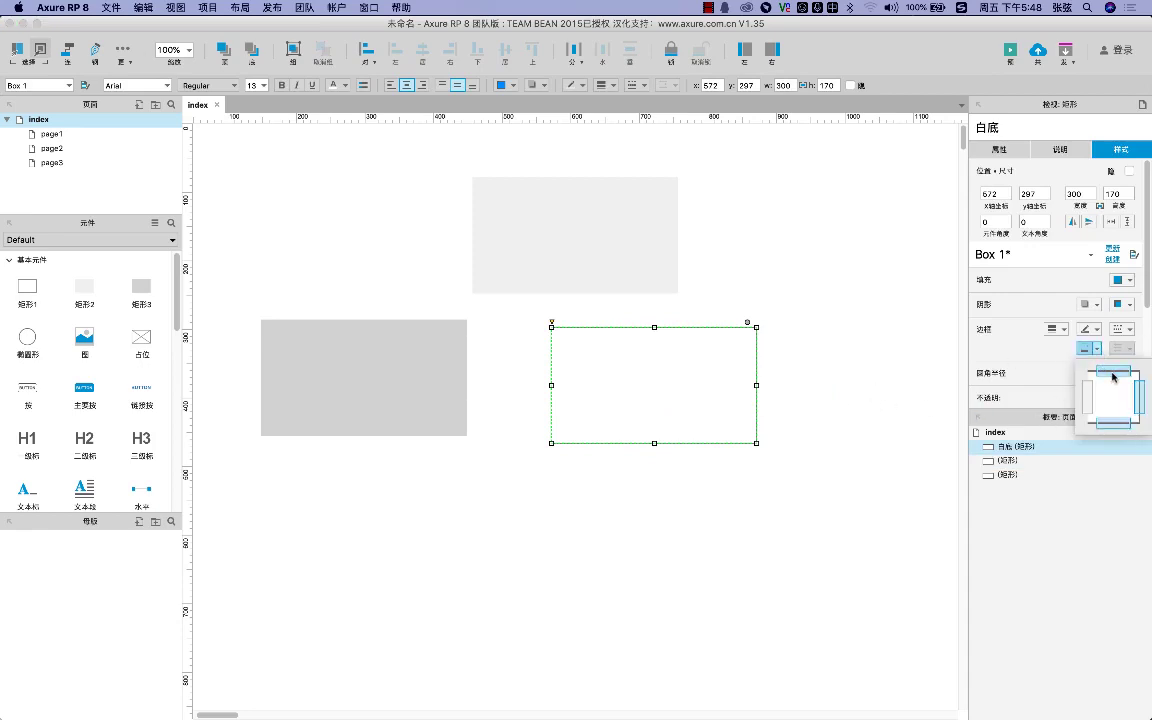
click(1113, 372)
click(806, 395)
click(799, 434)
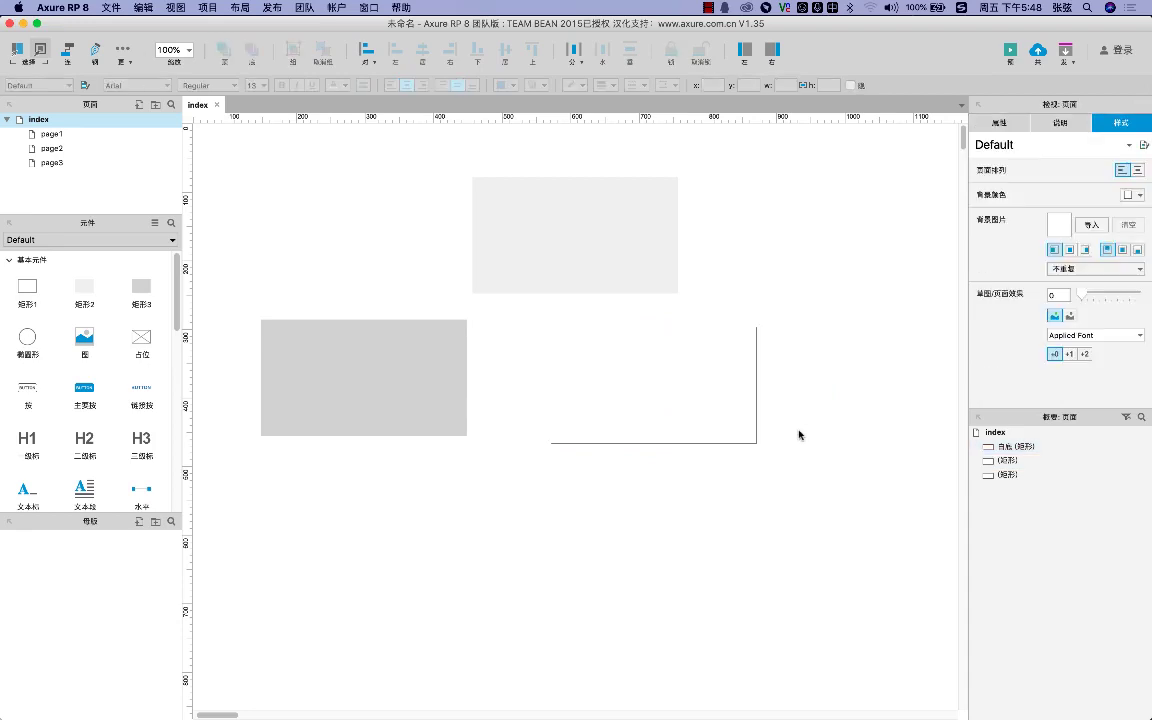
Turn the white rectangle's top and left borders back on so that all four sides are outlined
click(645, 378)
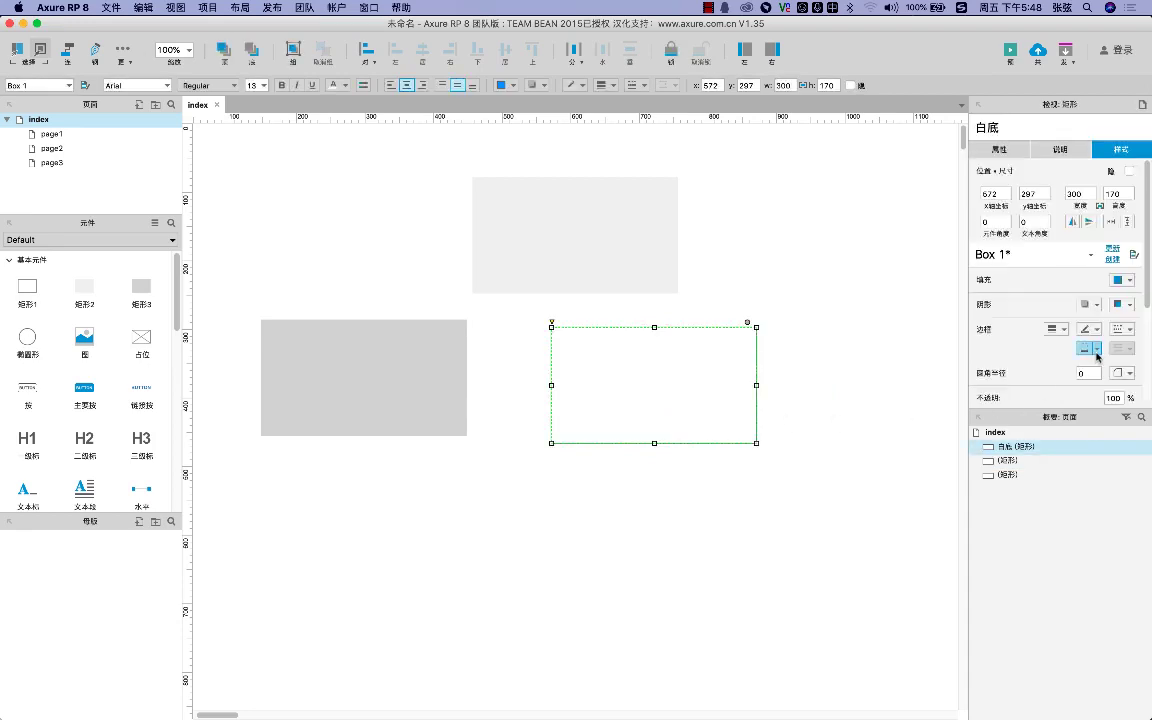
click(1096, 350)
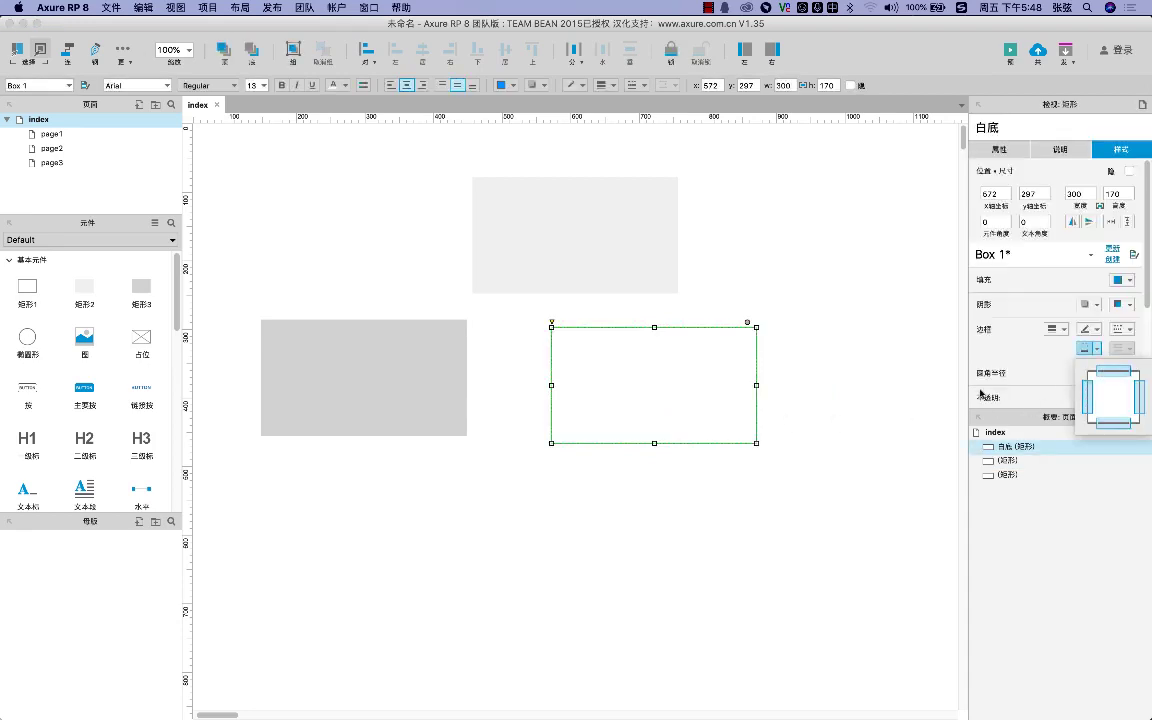
click(1023, 365)
Set the white rectangle's corner radius to 10 and turn off rounding for its two upper corners
click(1087, 375)
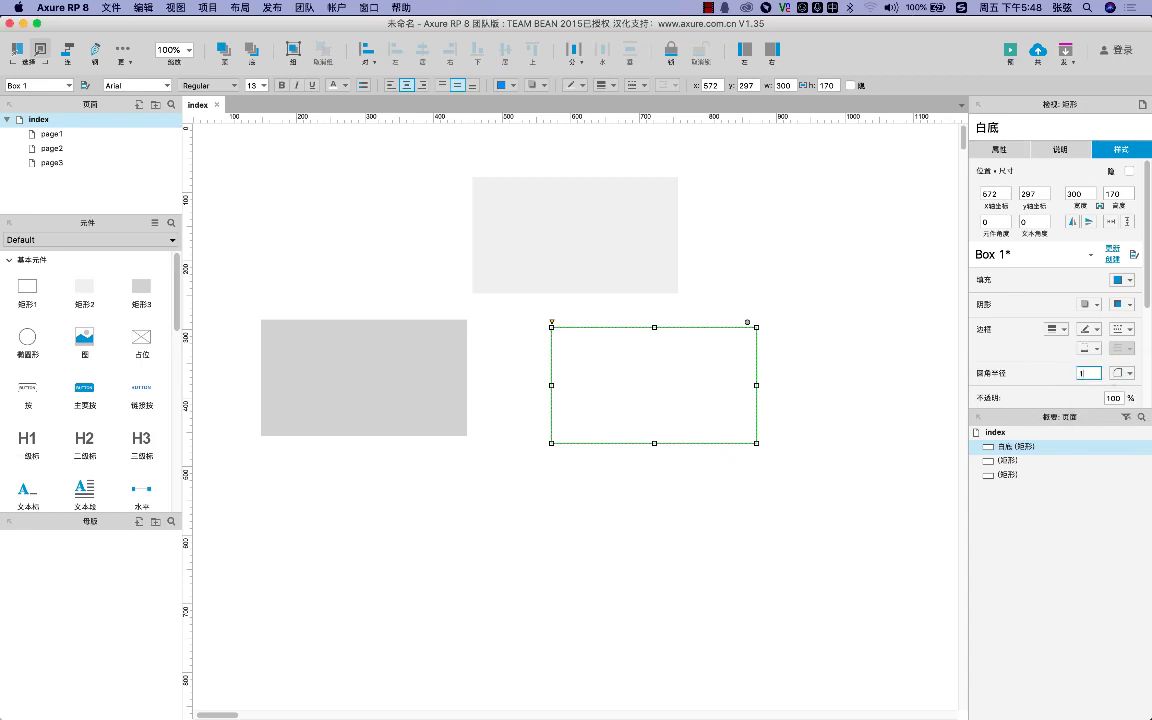
click(815, 412)
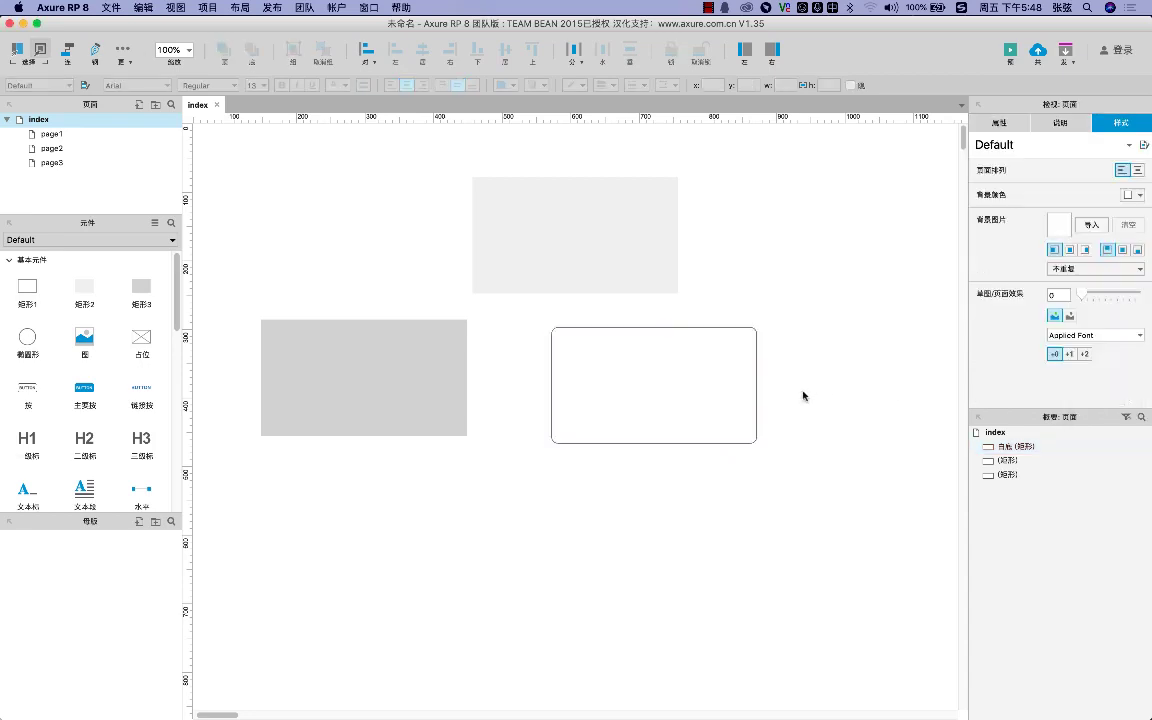
click(745, 367)
mouse_move(1038, 432)
click(1119, 373)
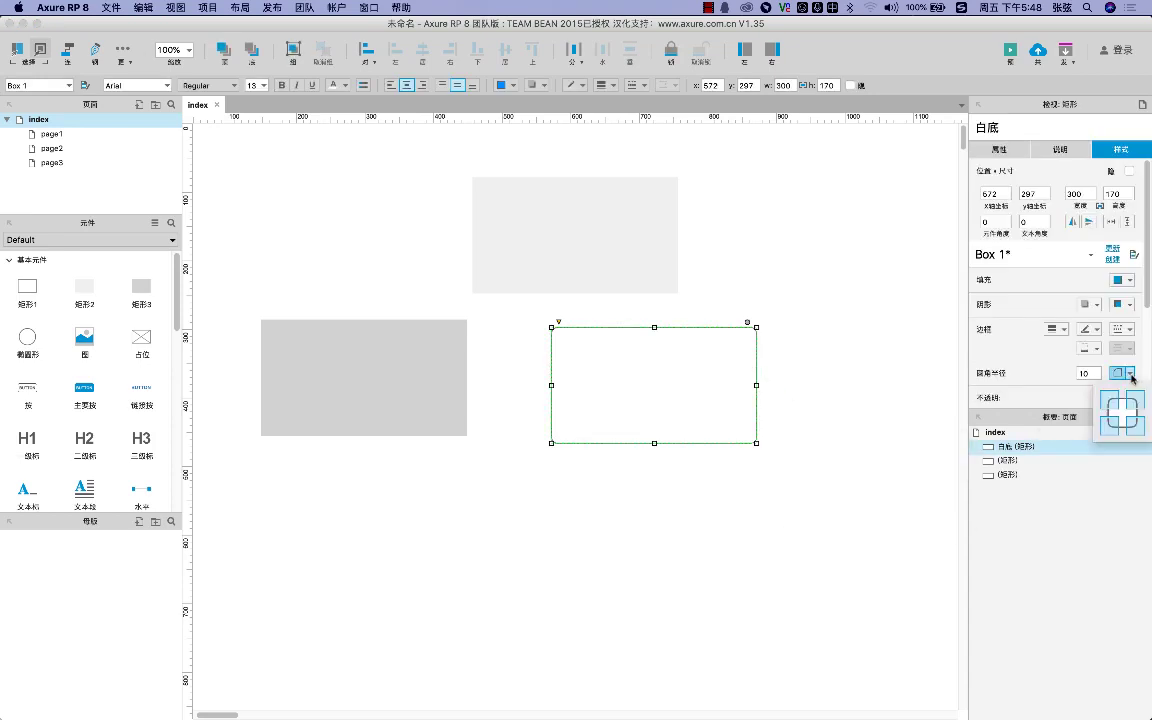
click(1113, 405)
click(1131, 404)
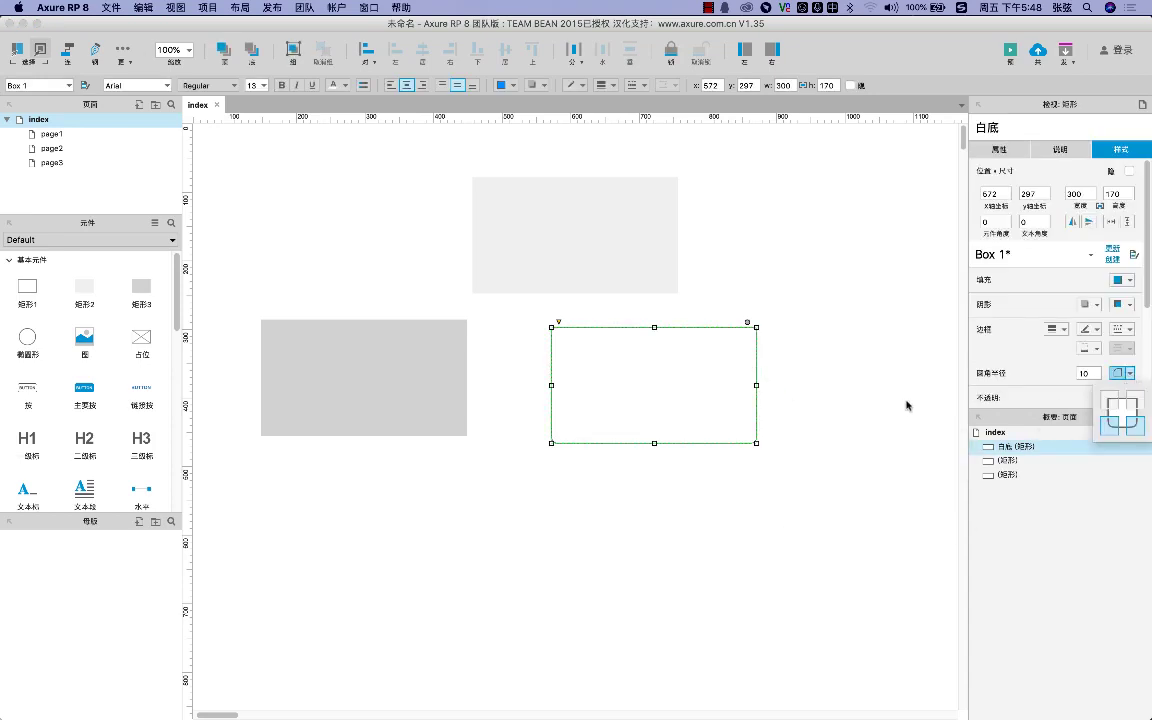
click(836, 399)
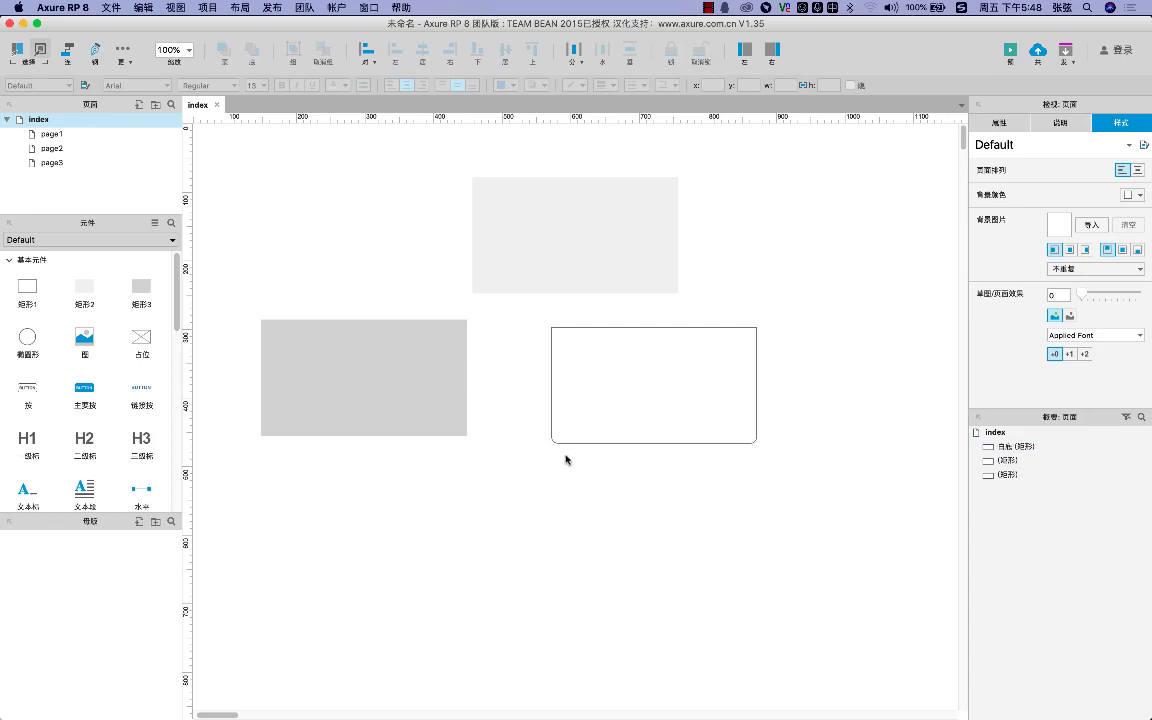
Try rounding the white rectangle's upper-left corner and turn it off again
click(627, 424)
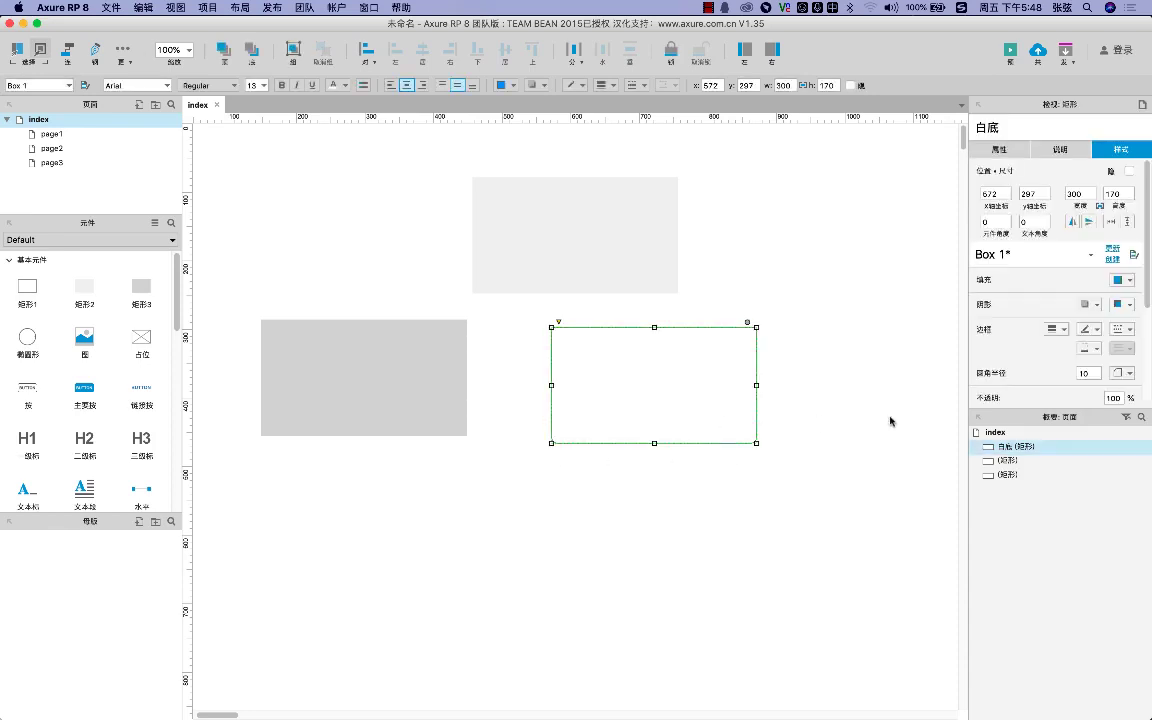
click(1121, 373)
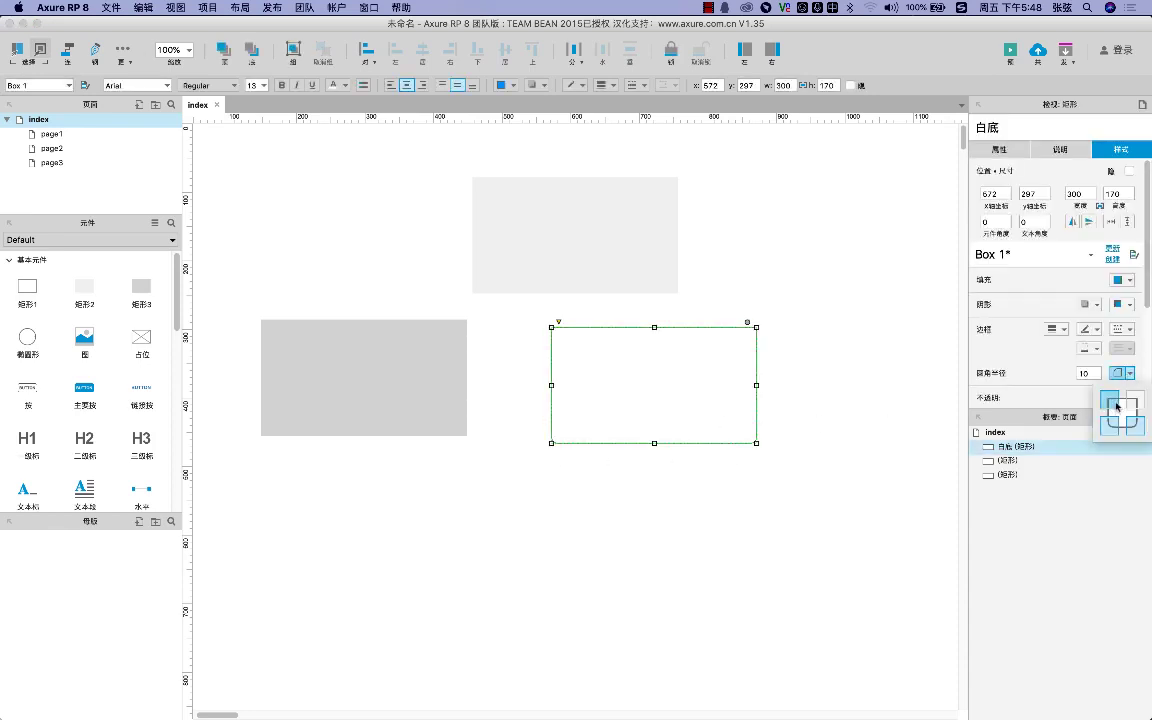
click(860, 444)
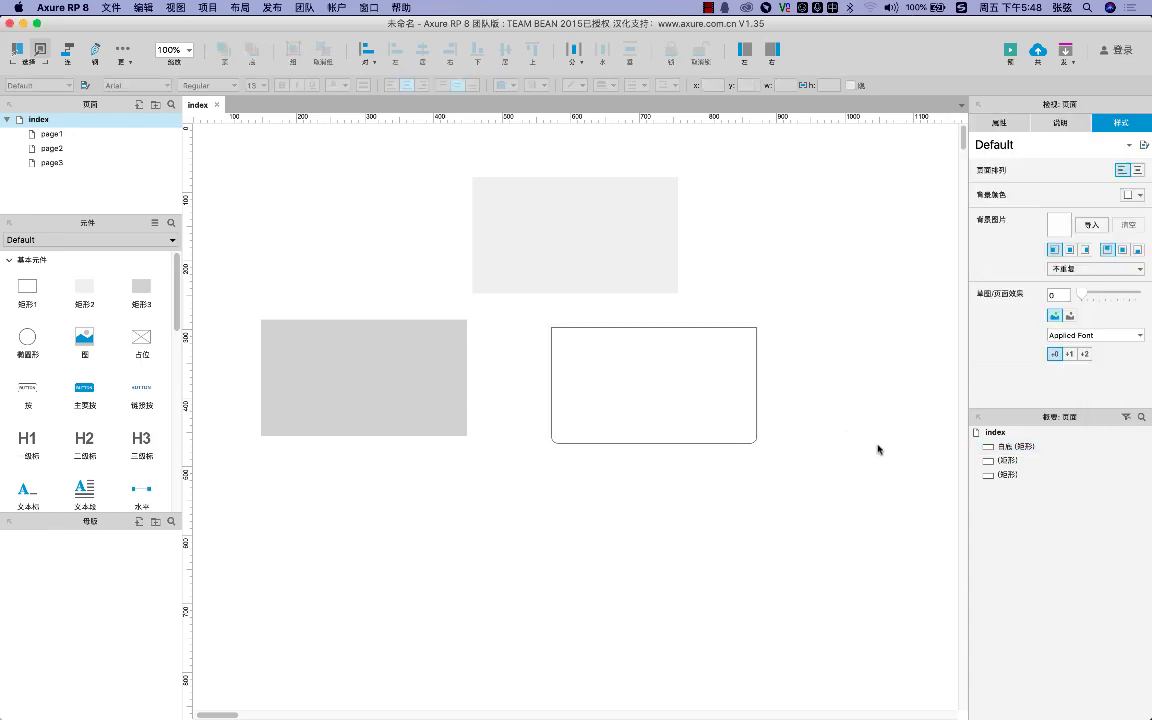
Move the white rectangle to about x 325, y 171, so it overlaps both grey rectangles
click(732, 398)
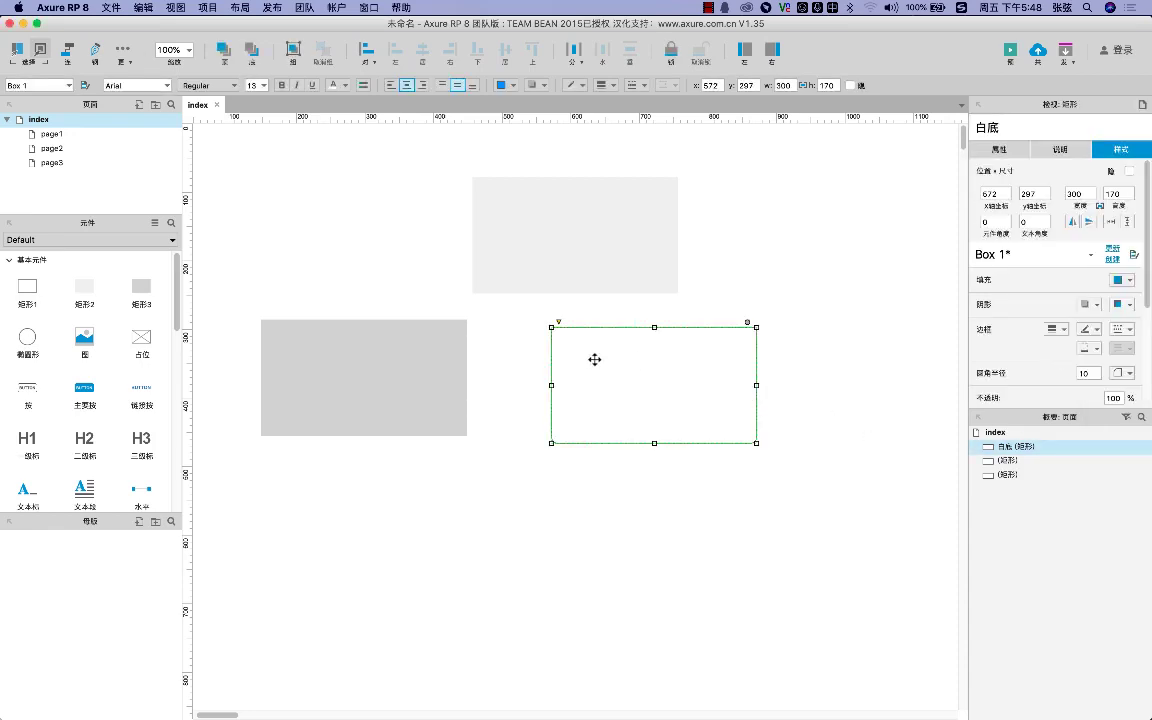
drag(630, 364, 464, 280)
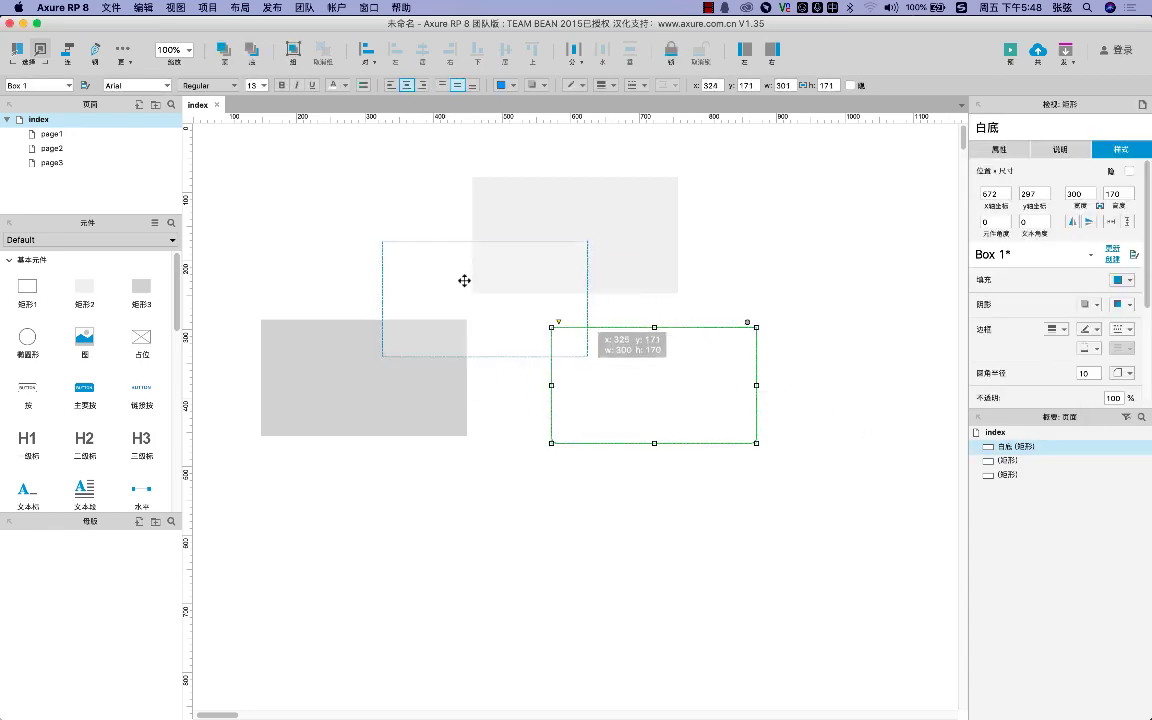
click(712, 339)
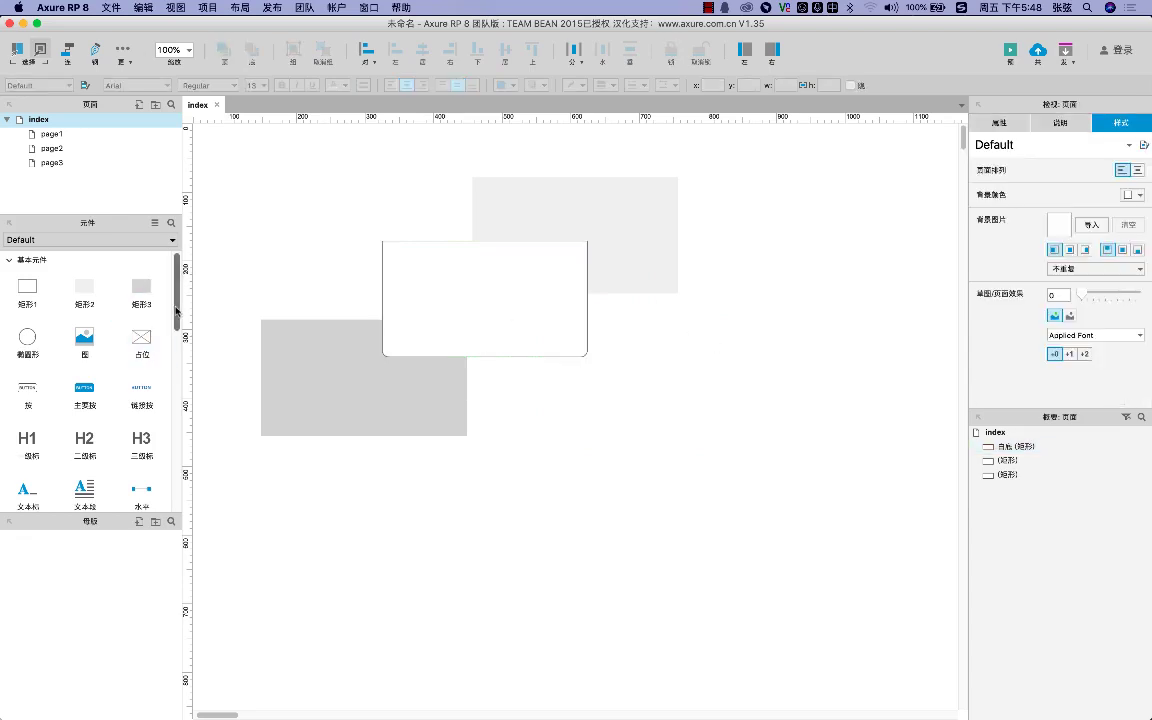
Place an ellipse at about x 442, y 351 and an image widget at about x 677, y 307
scroll(85, 400, down, 2)
drag(27, 303, 466, 363)
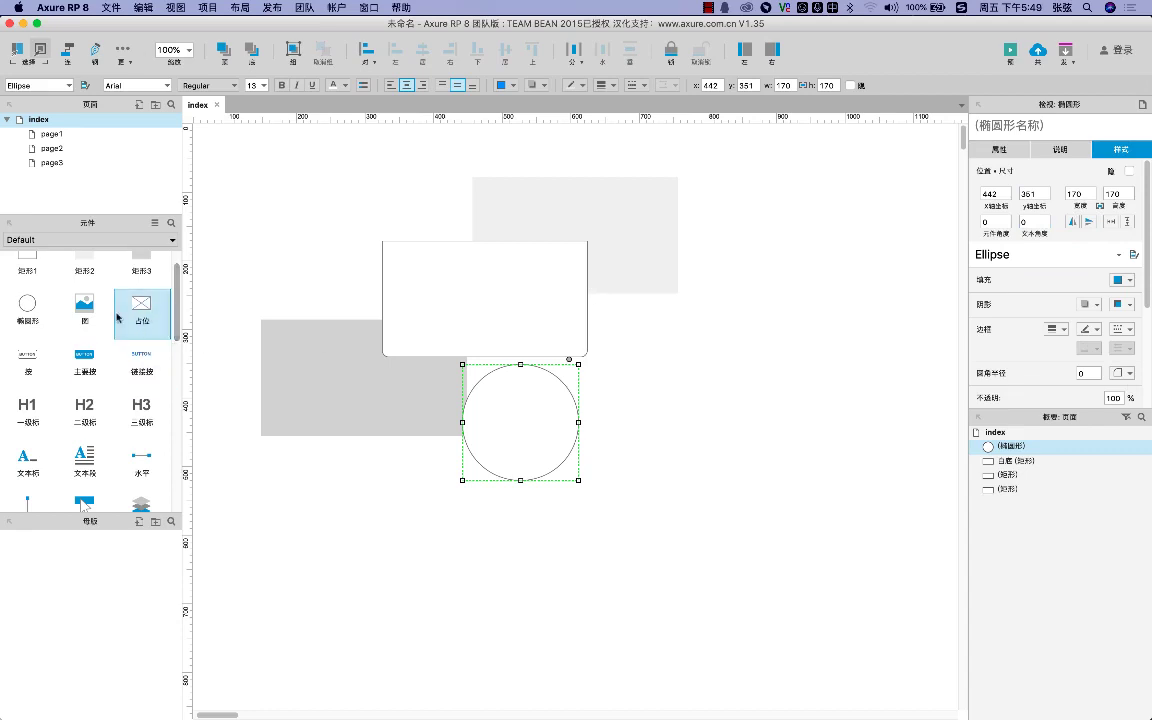
drag(96, 309, 724, 392)
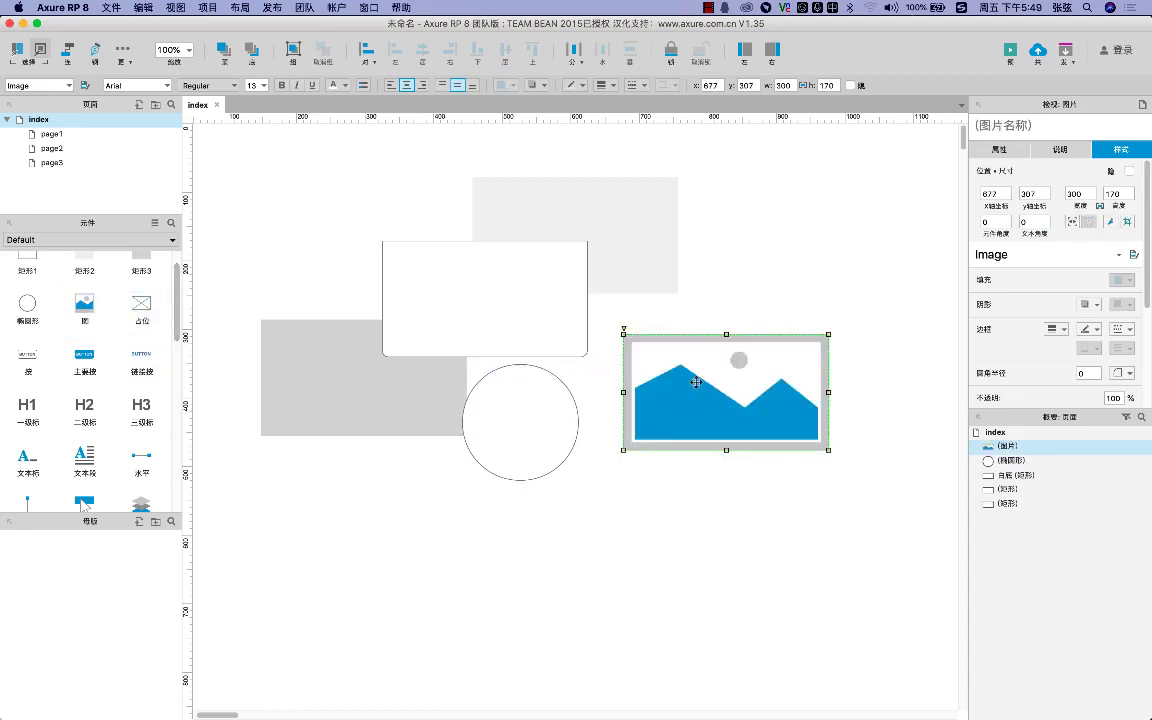
Load 231231.jpg from the 素材 folder on the Desktop into the image widget
double_click(716, 384)
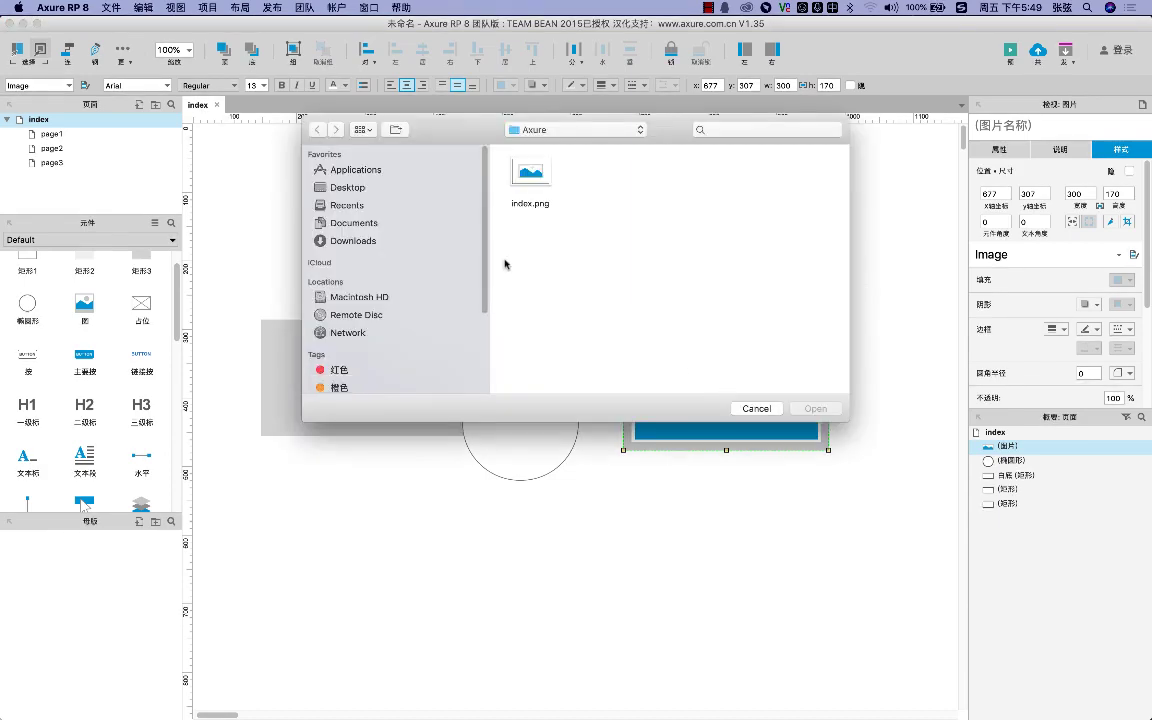
click(346, 190)
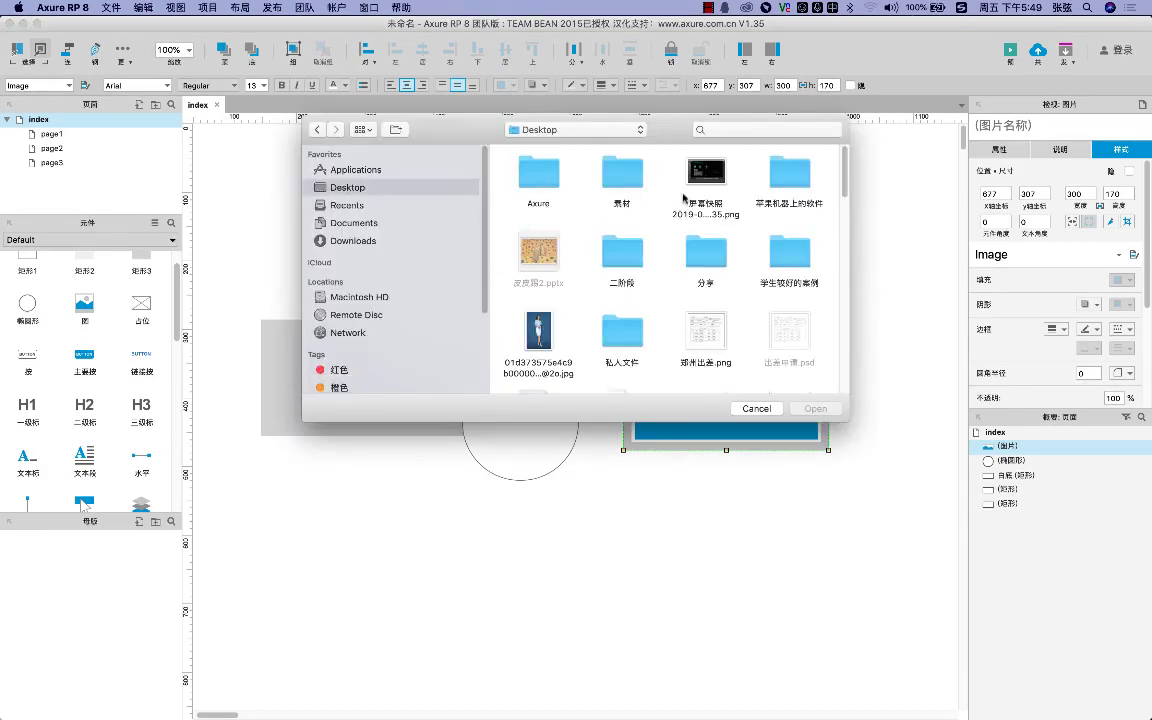
double_click(625, 176)
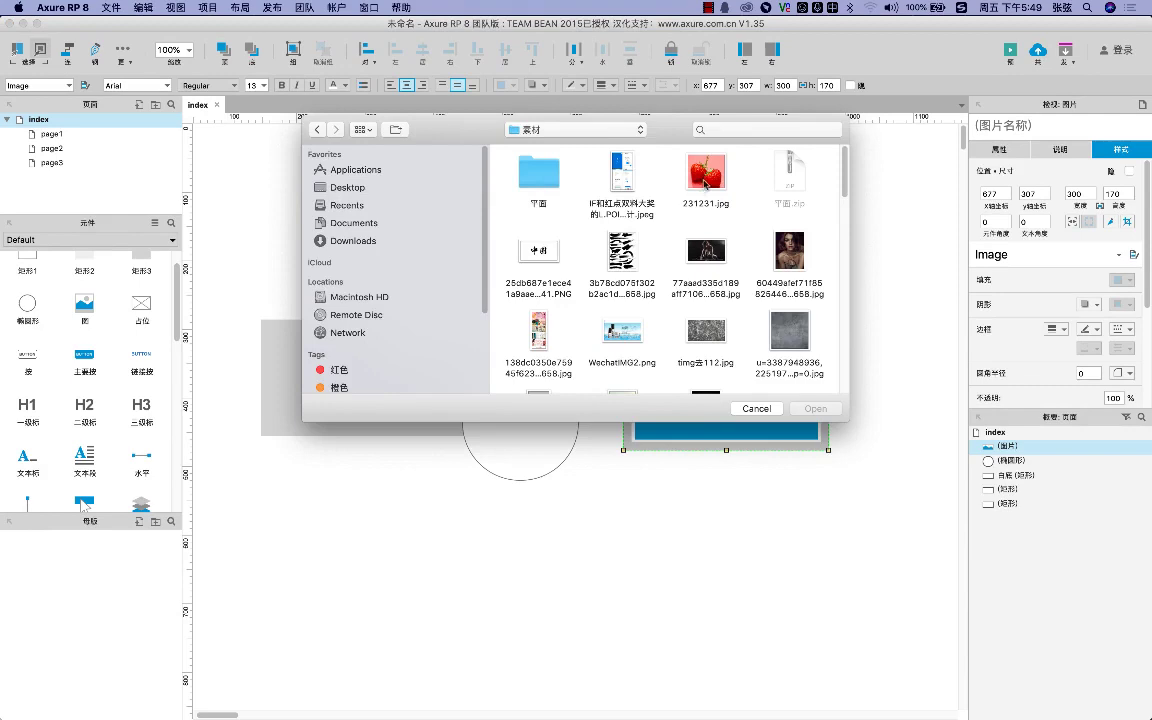
click(705, 180)
key(Return)
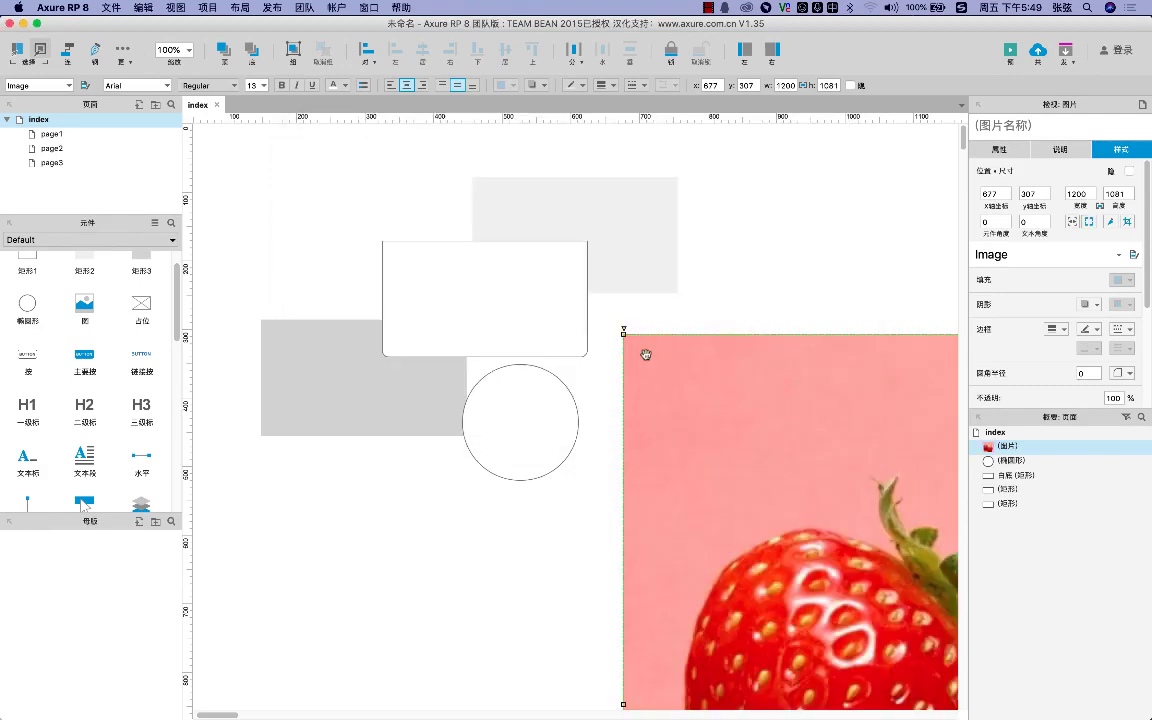
Move the strawberry picture to about x 390, y 192 and set its width to 300 with proportional height
drag(646, 355, 450, 276)
click(1080, 194)
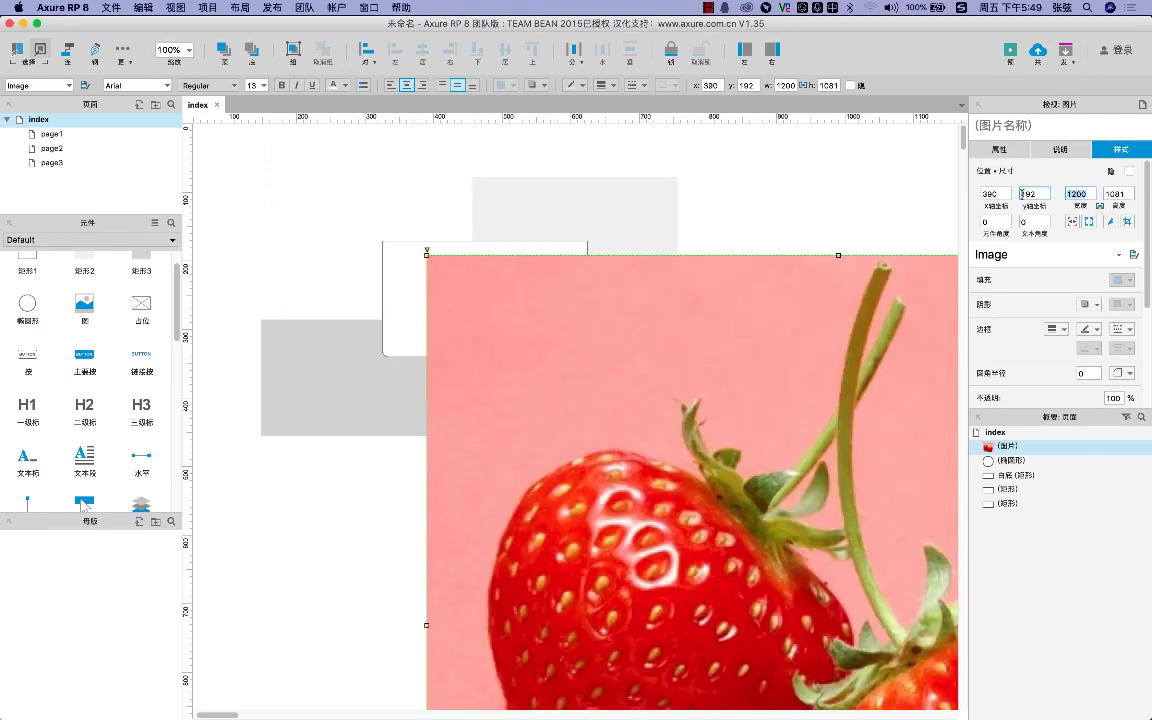
text(300)
key(Return)
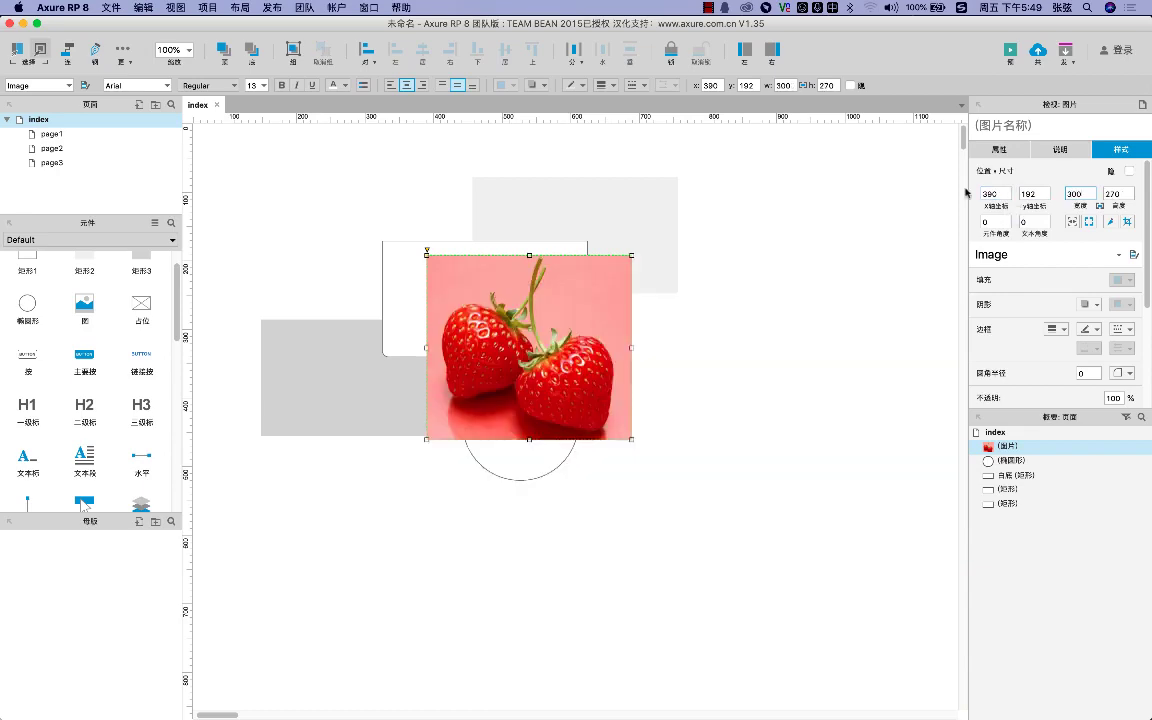
Move the strawberry picture beside the other shapes to about x 690, y 230, and reduce its height to about 234
click(782, 345)
drag(535, 316, 755, 343)
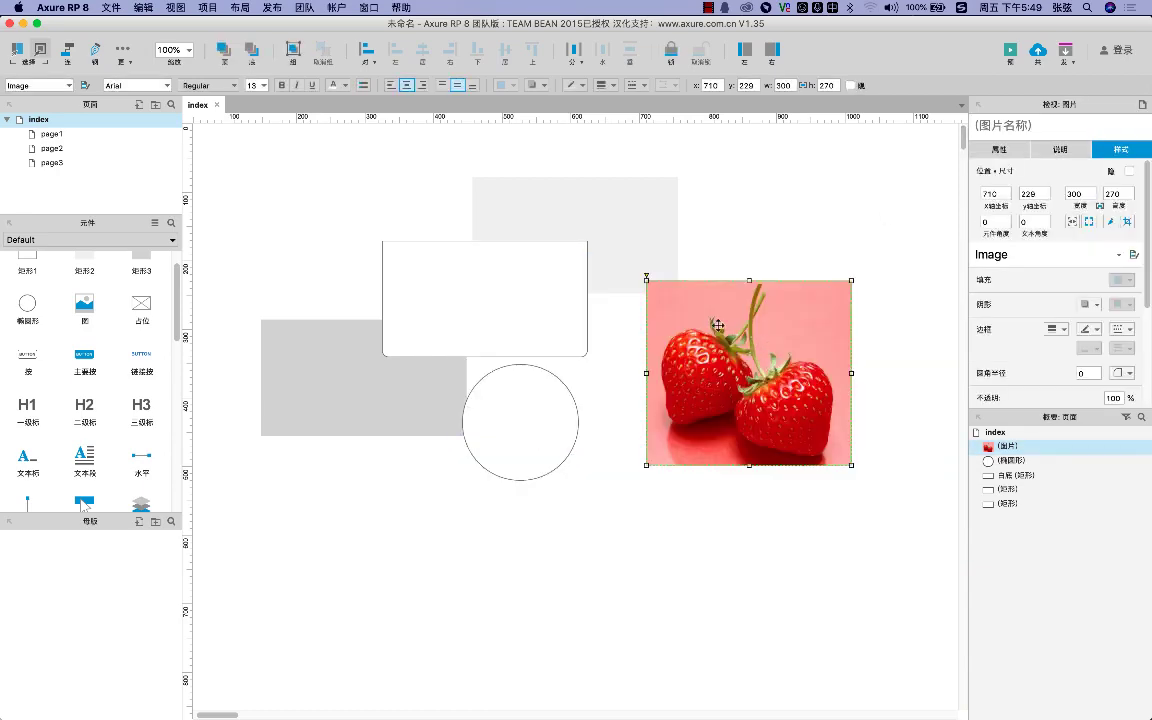
drag(749, 280, 750, 314)
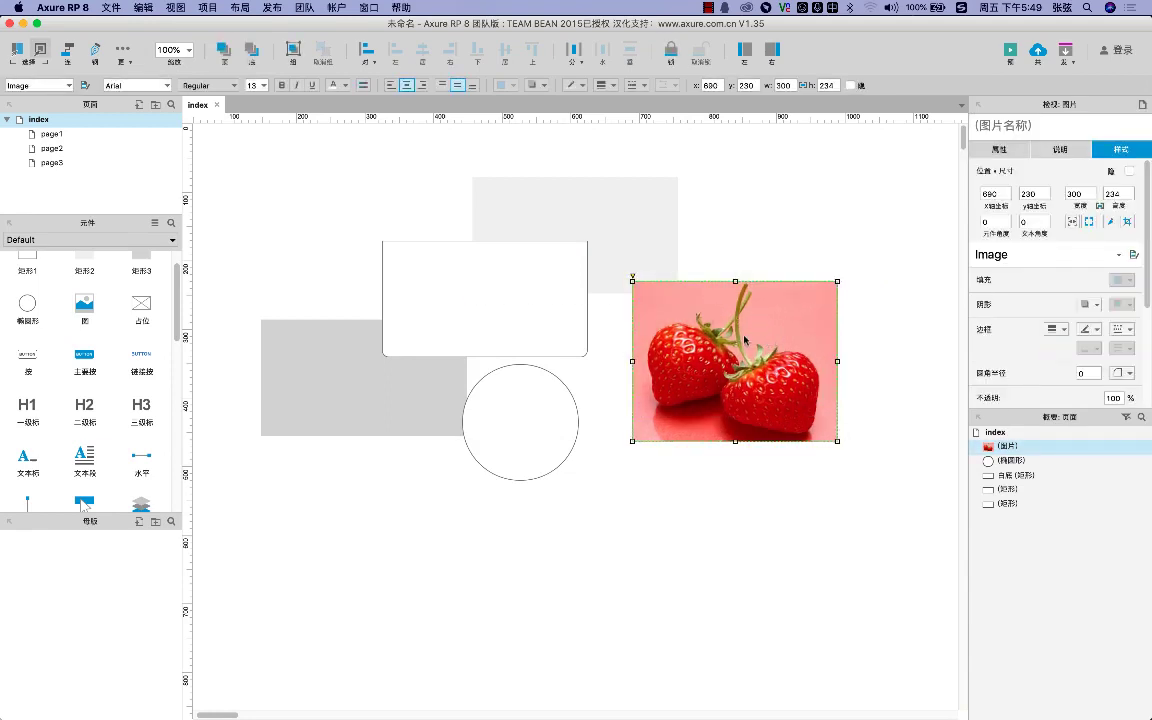
Place a placeholder widget below the ellipse and picture at about x 481, y 474
drag(142, 310, 649, 521)
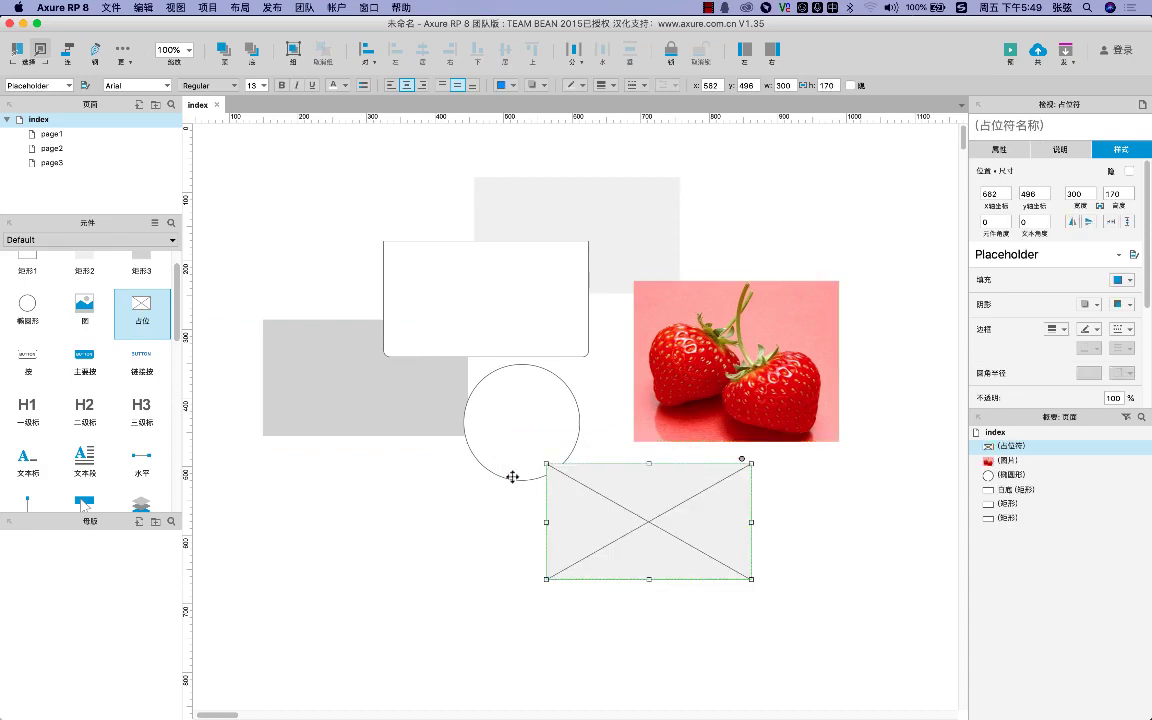
drag(584, 504, 528, 489)
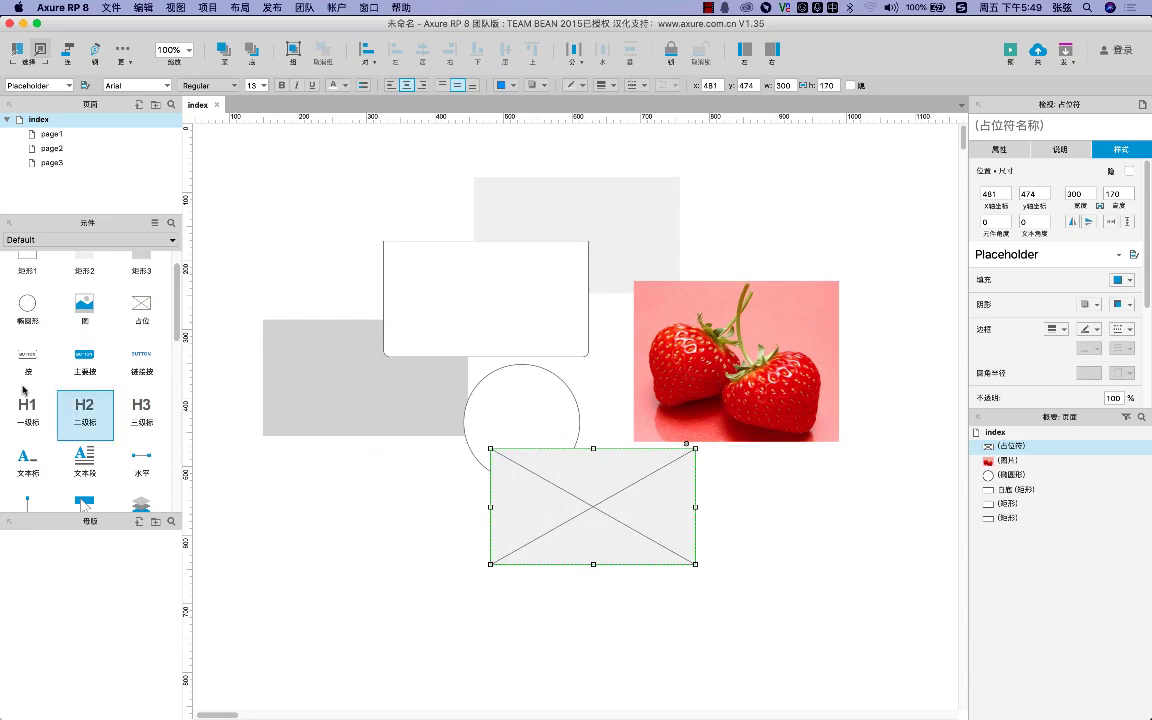
Place a standard button and a primary button below the dark grey rectangle
drag(25, 356, 299, 440)
drag(84, 354, 315, 482)
click(632, 327)
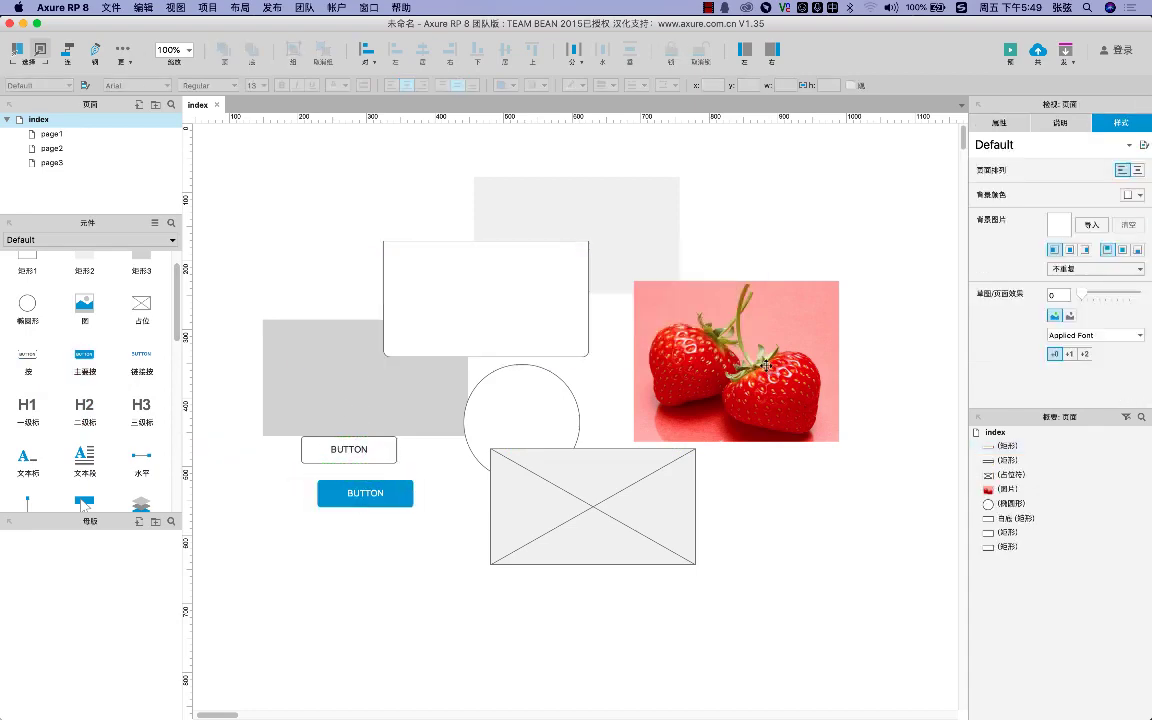
Delete the picture, the three rectangles, the ellipse and the placeholder, keeping only the two buttons
click(765, 365)
key(Delete)
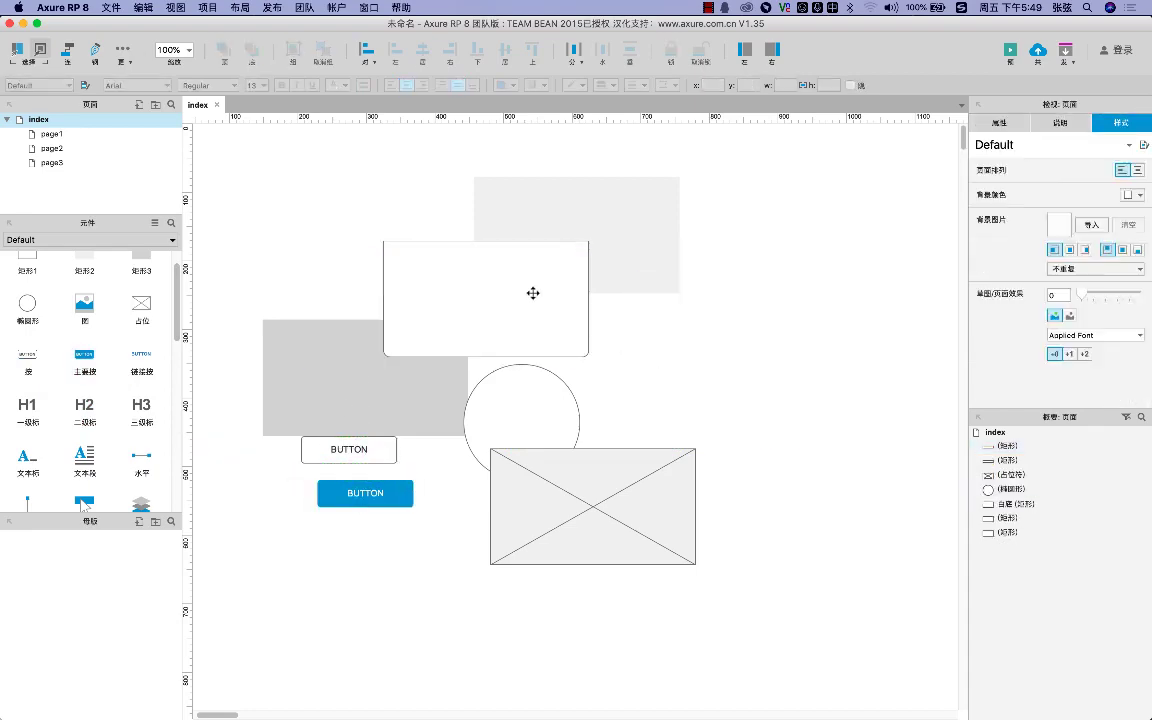
click(532, 290)
key(Delete)
click(580, 232)
key(Delete)
click(380, 329)
key(Delete)
click(514, 406)
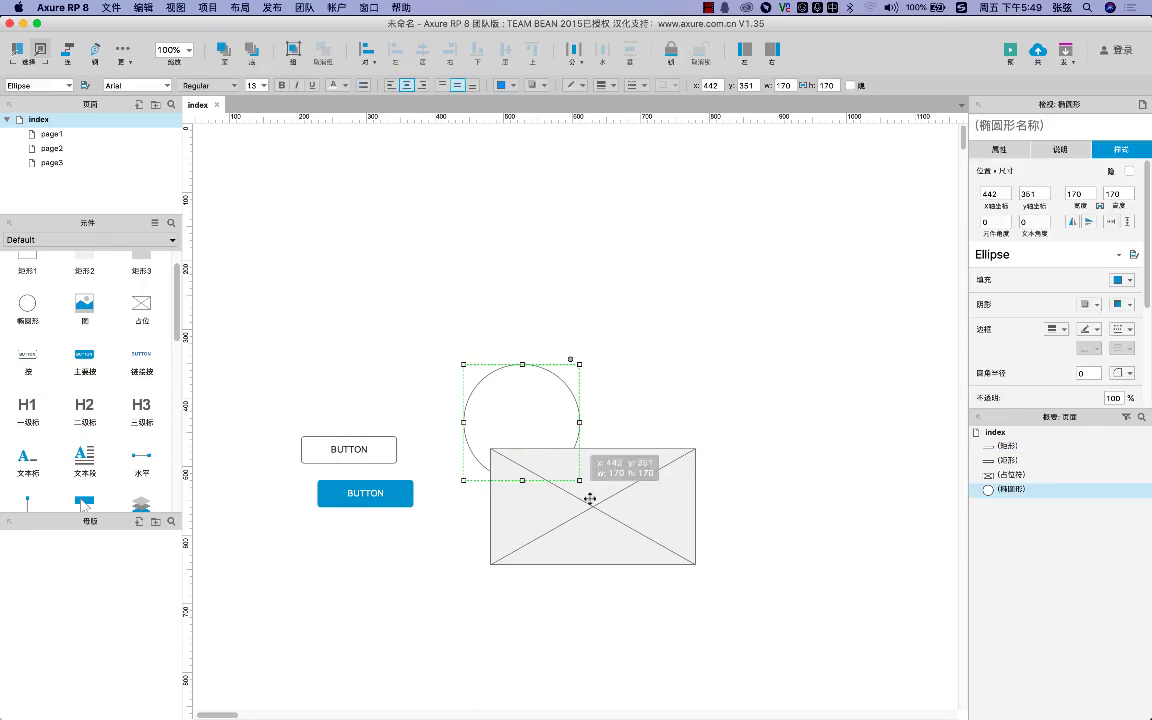
key(Delete)
click(589, 517)
key(Delete)
Line up the two buttons side by side, the white one at about x 277, y 255 and the blue one at about x 483, y 255
drag(406, 500, 586, 327)
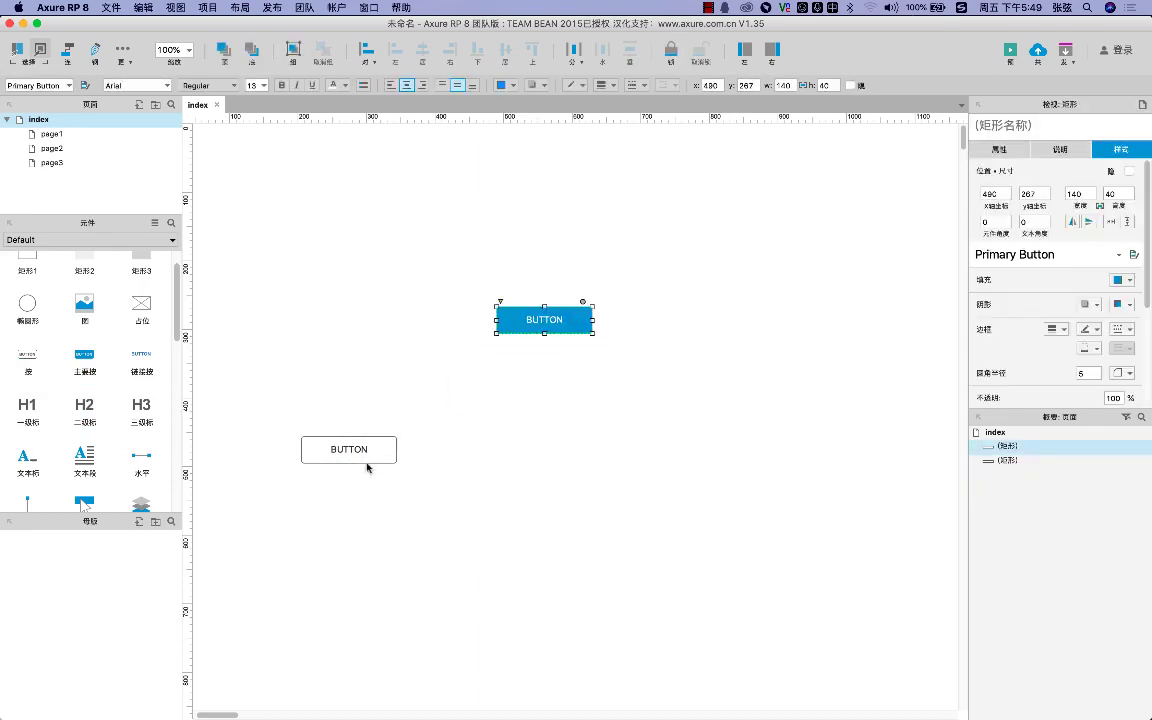
drag(351, 446, 400, 311)
click(429, 363)
click(555, 334)
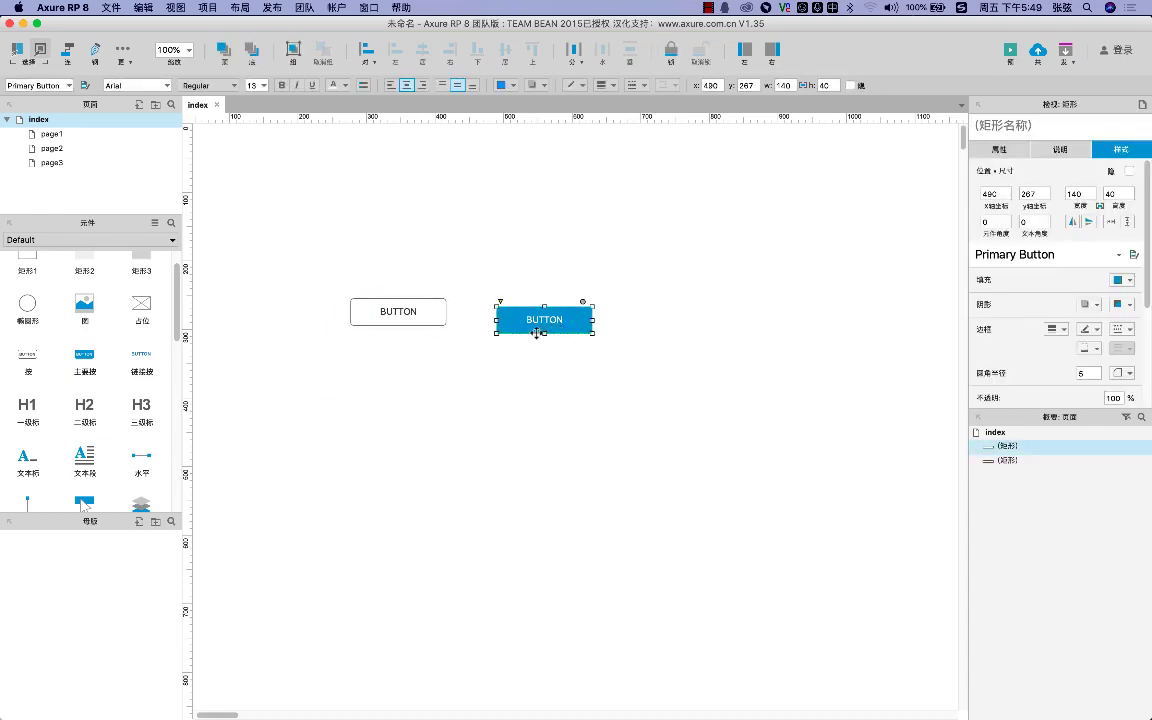
drag(540, 327, 539, 309)
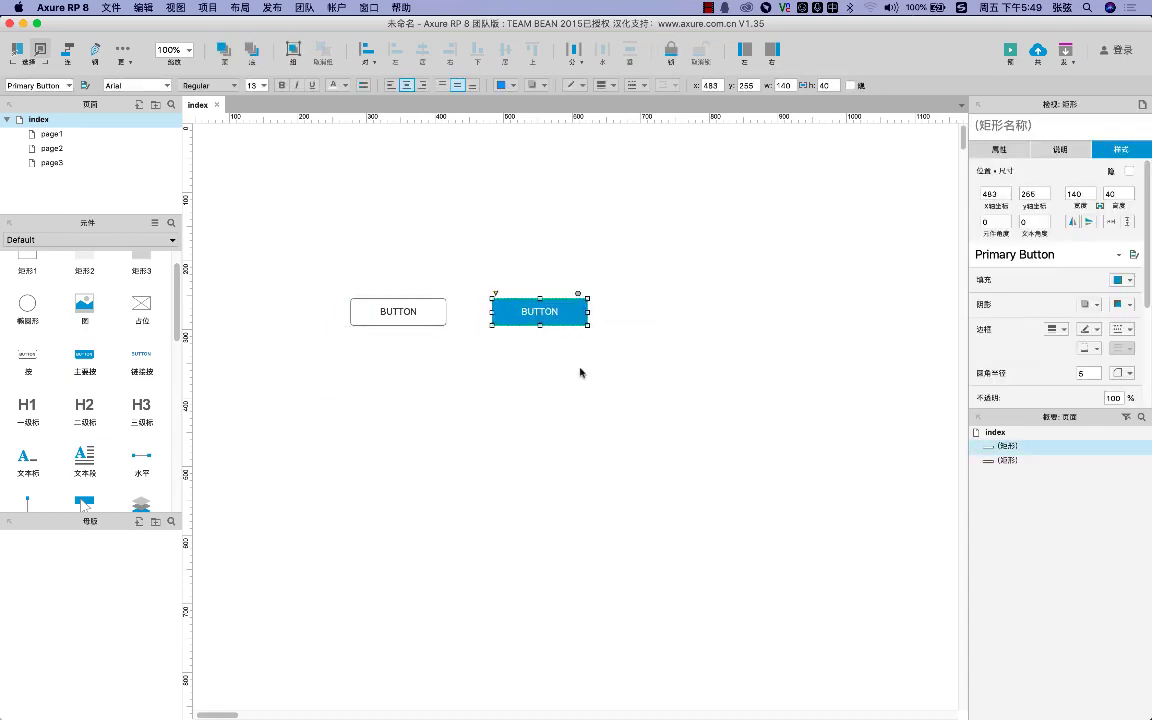
click(581, 373)
click(433, 319)
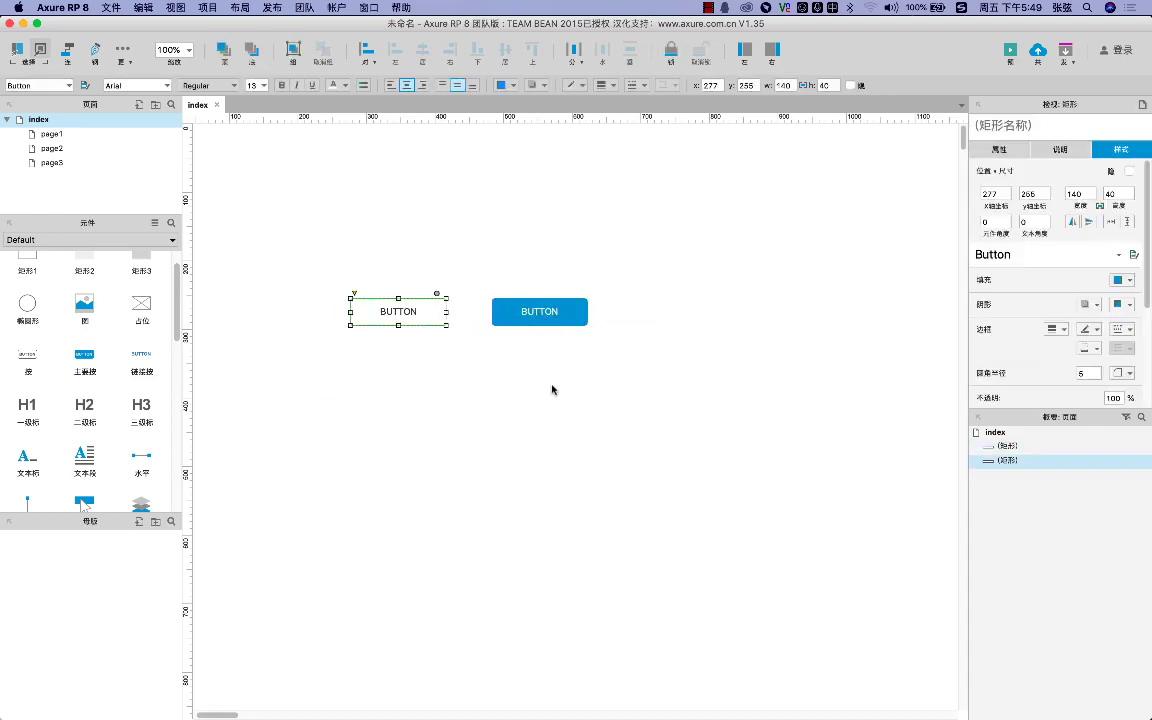
Relabel the blue button as 是 and the white button as 否
click(427, 341)
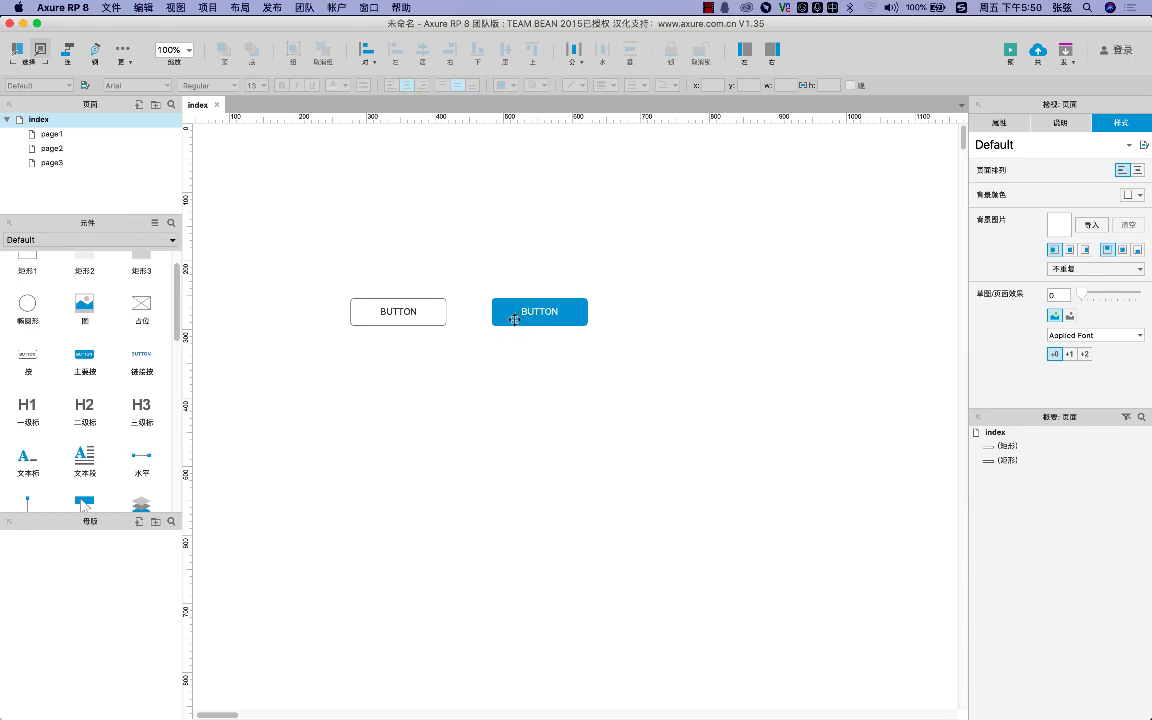
click(544, 321)
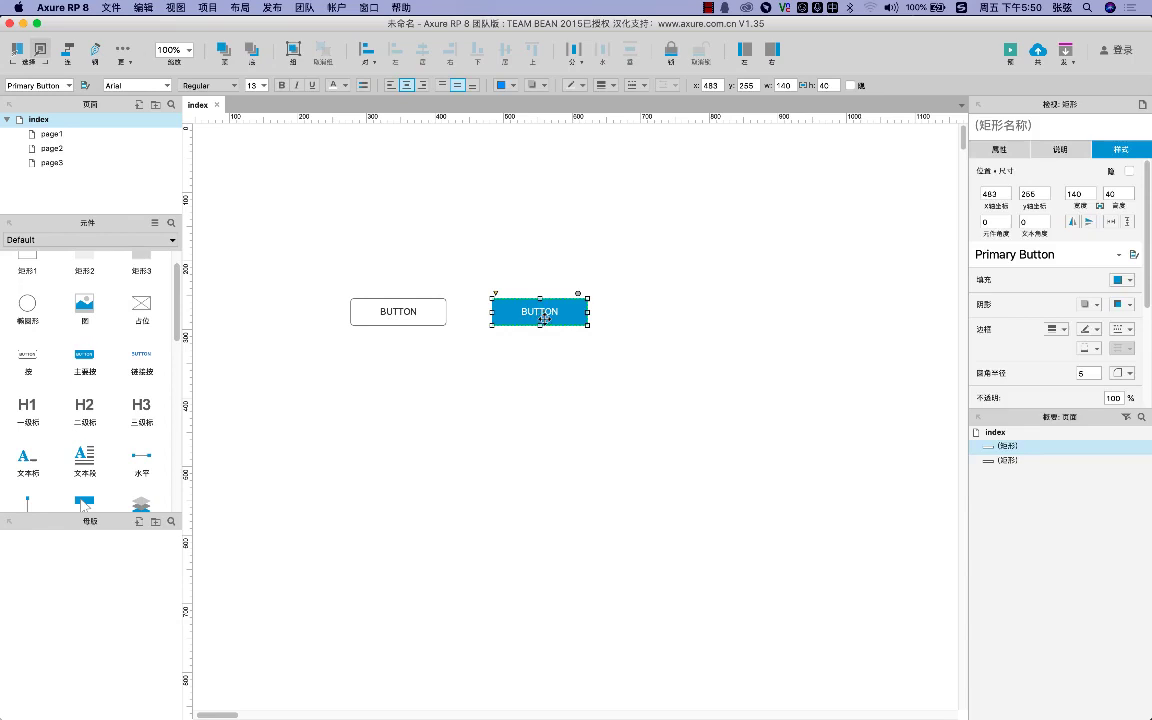
double_click(545, 314)
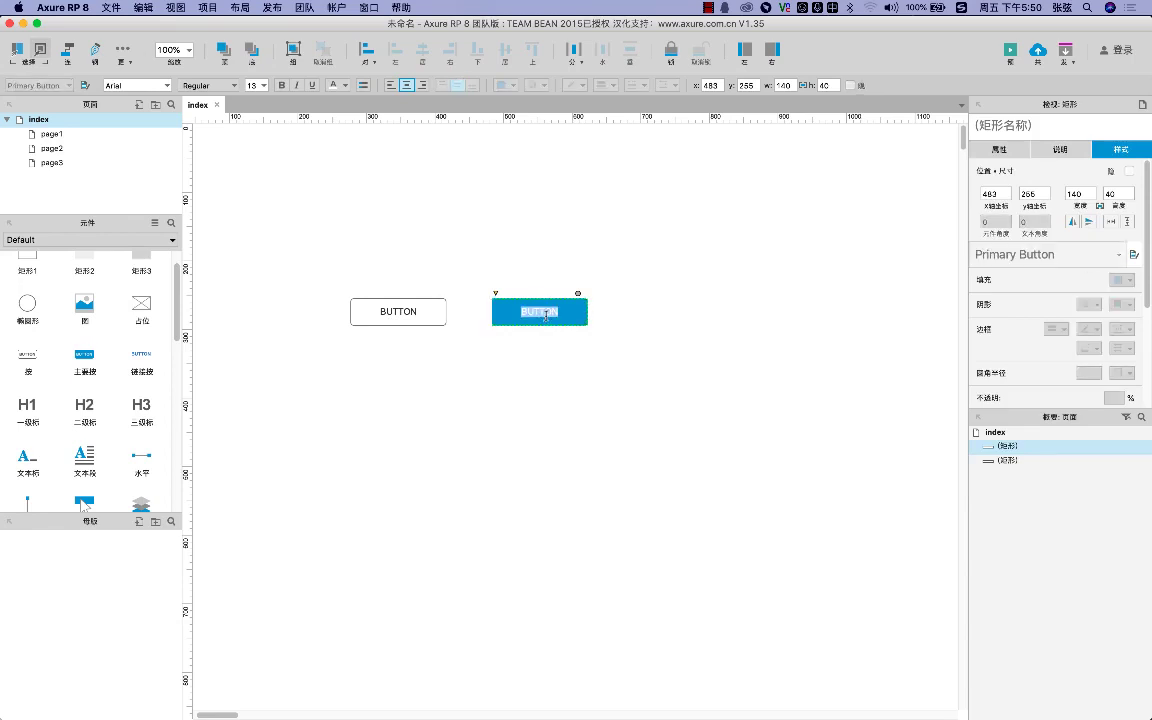
text(是)
double_click(400, 312)
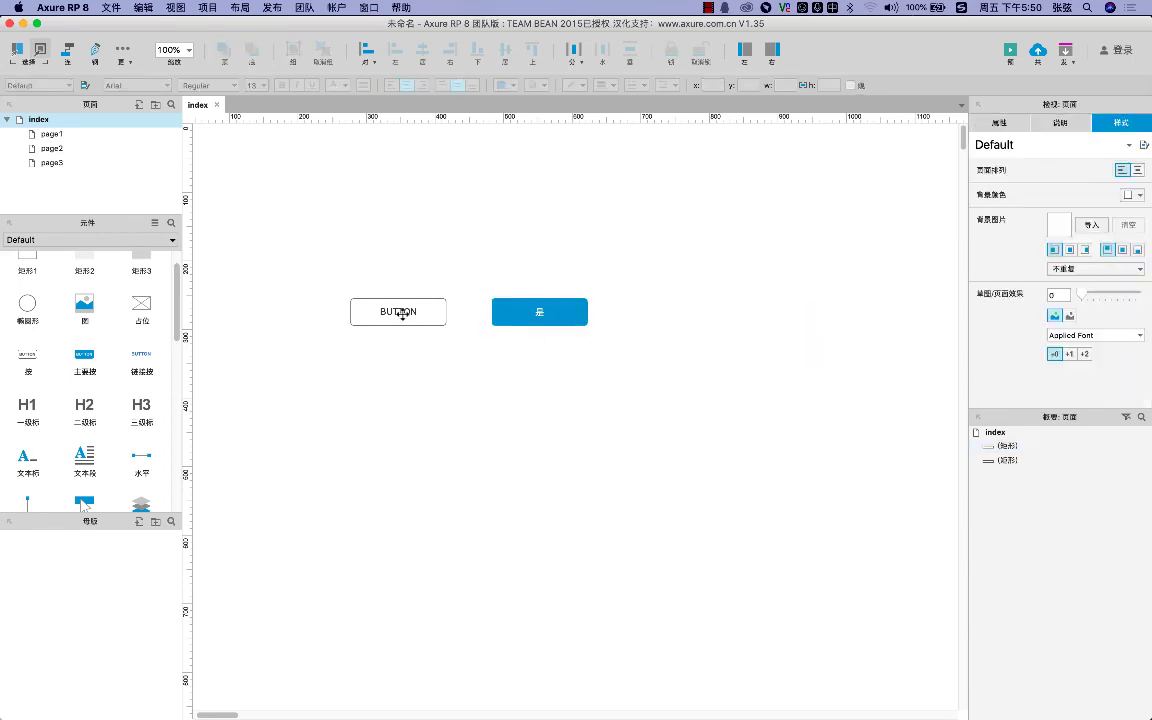
text(否)
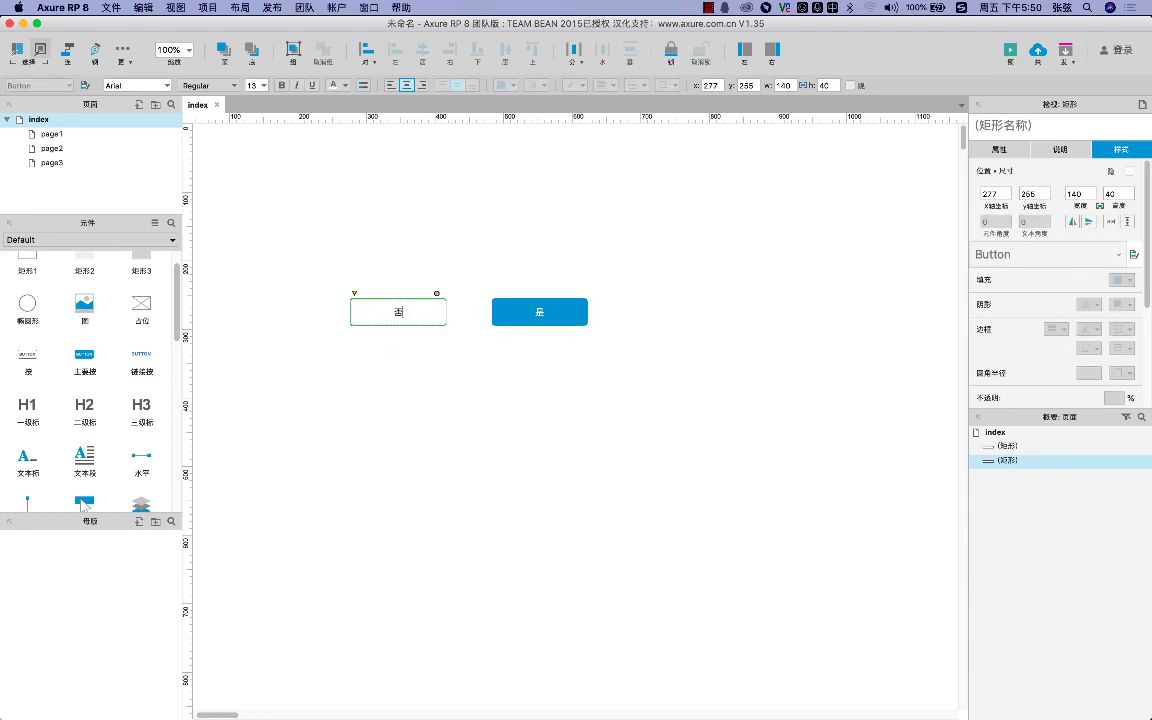
click(446, 425)
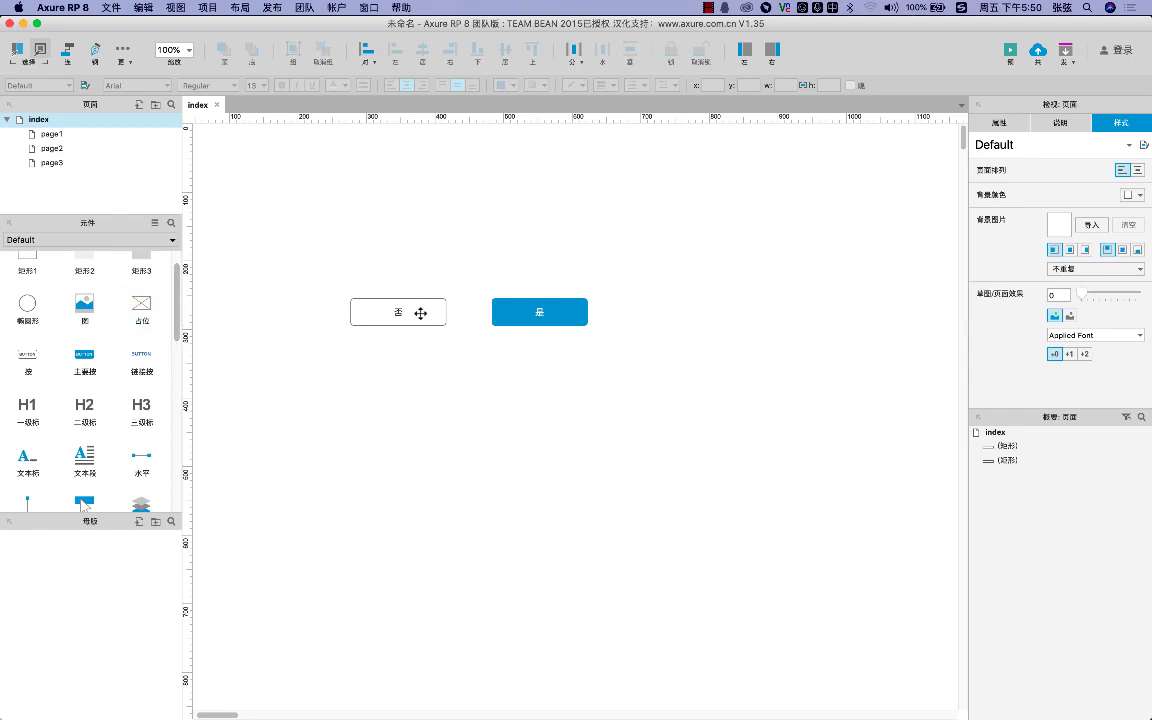
Remove the visible border line from the 否 button
click(404, 315)
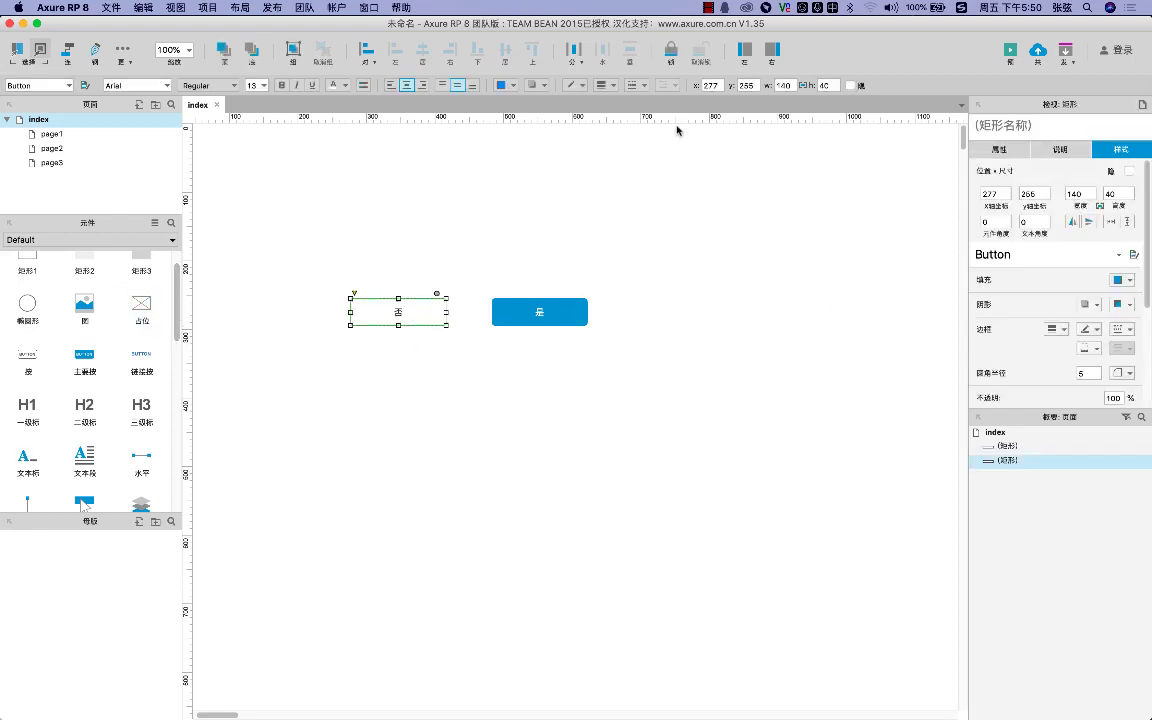
click(577, 85)
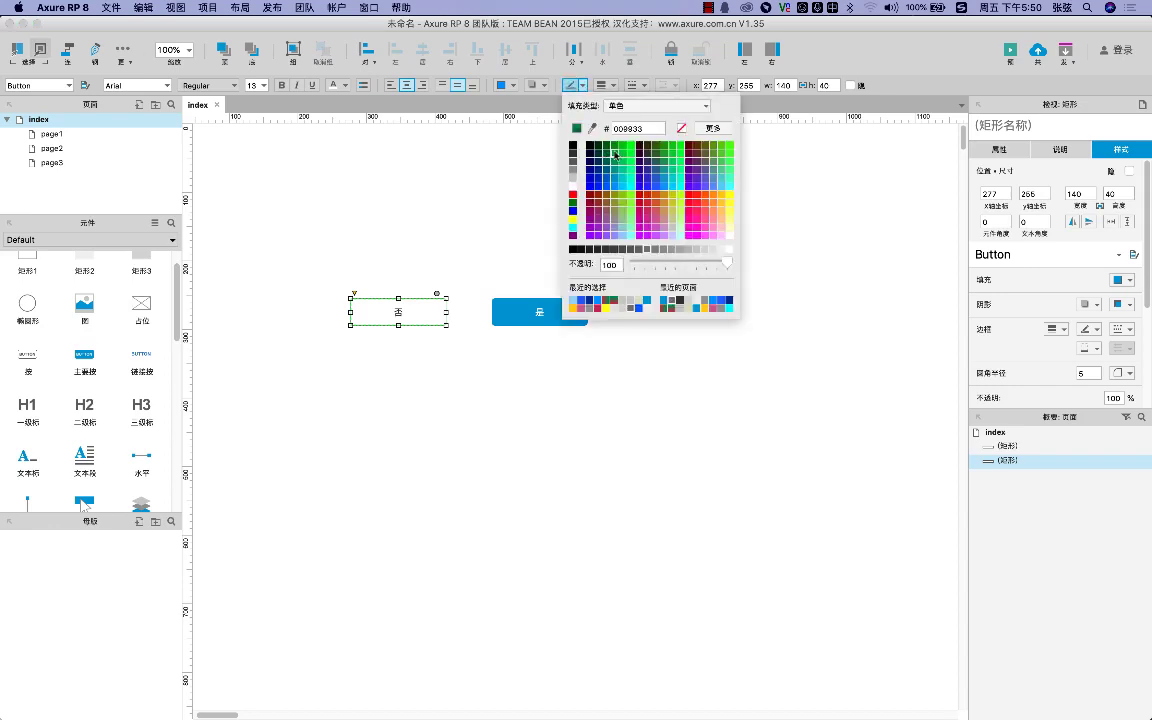
click(592, 188)
click(499, 216)
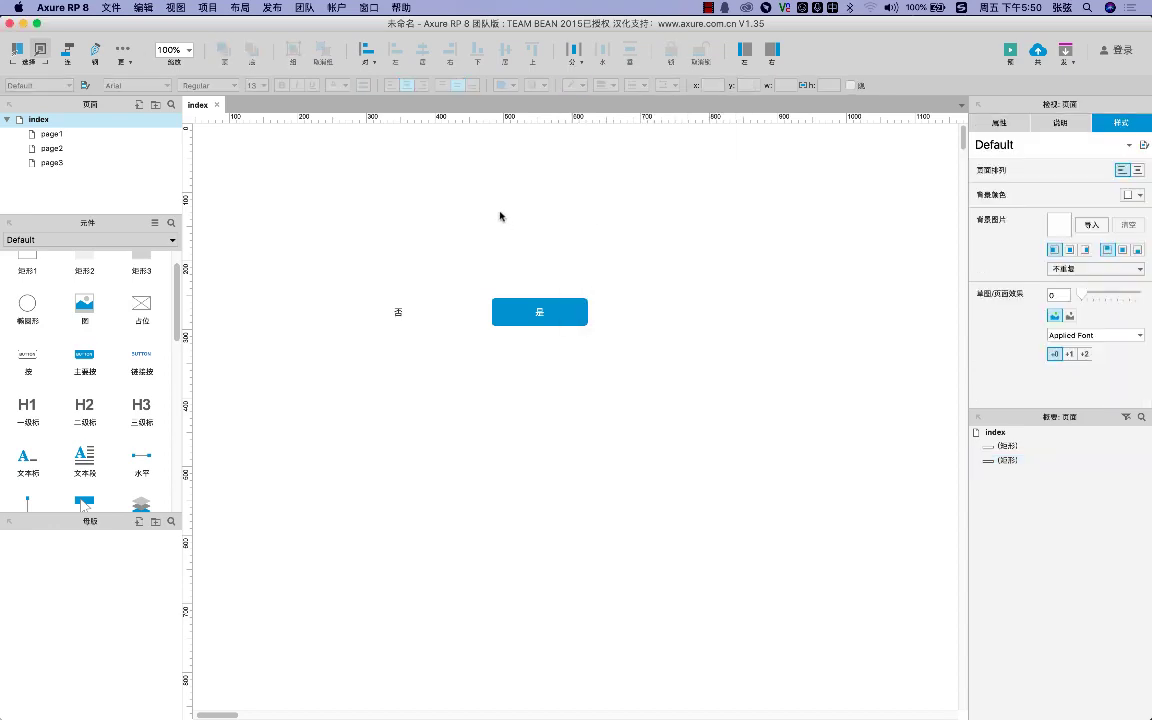
Fill the 否 button with a vivid blue from the recently used colours
click(432, 320)
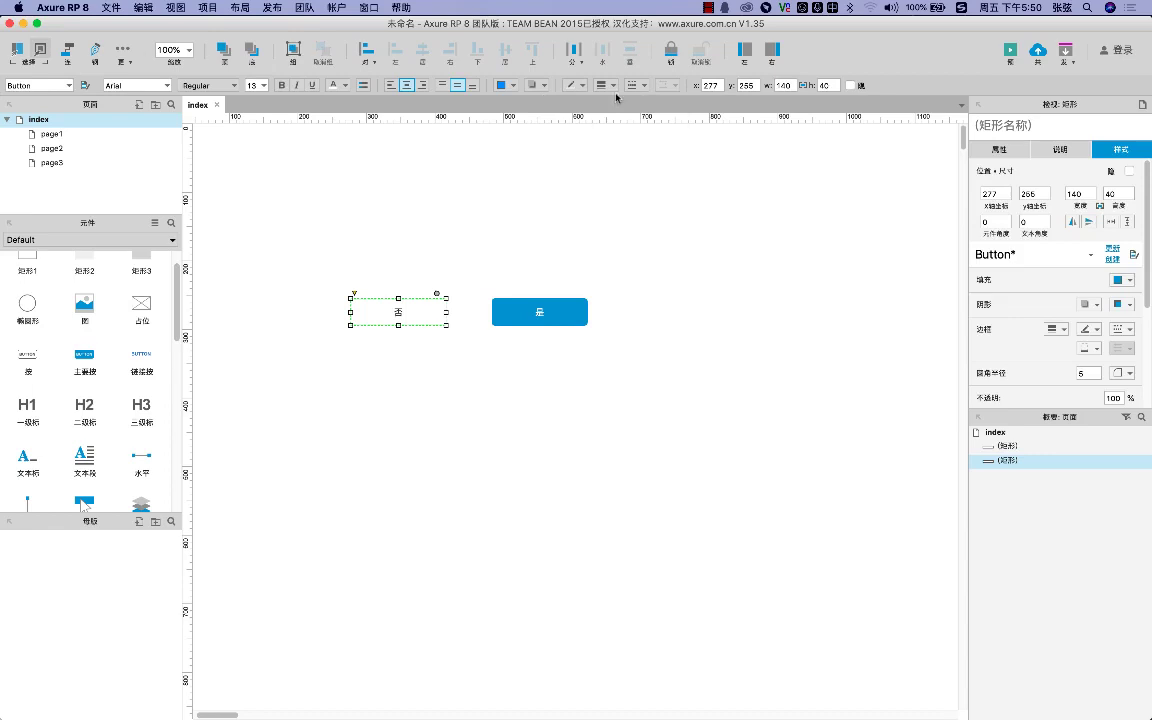
click(507, 85)
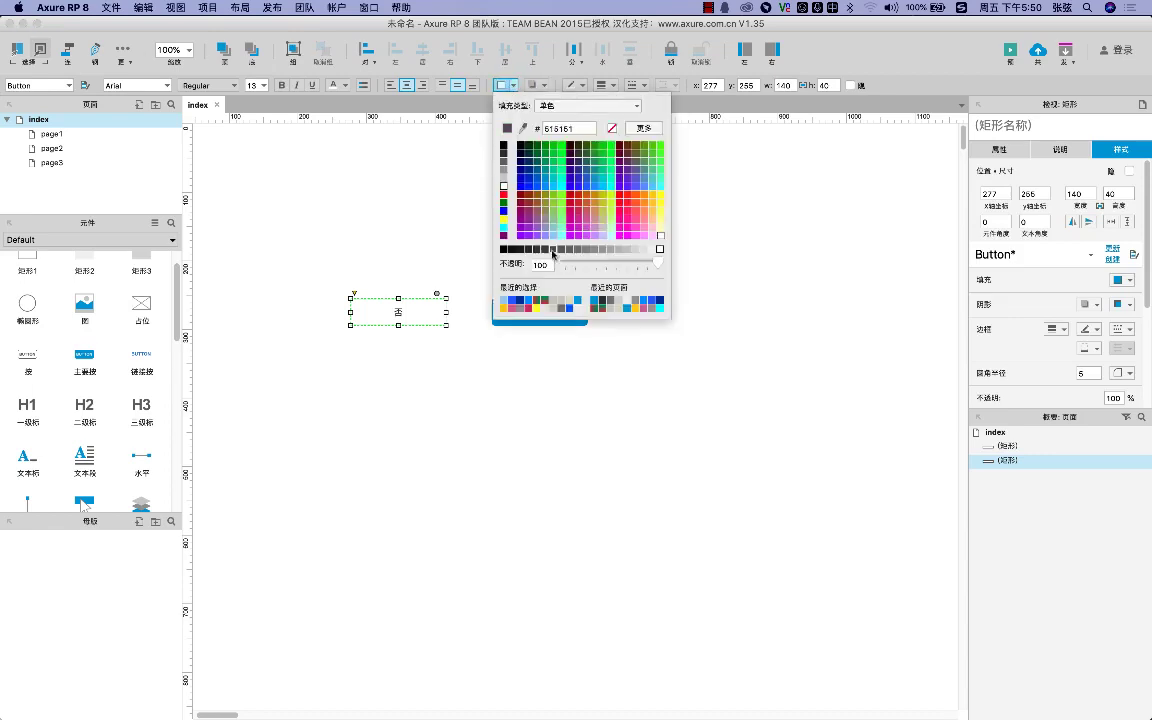
click(505, 301)
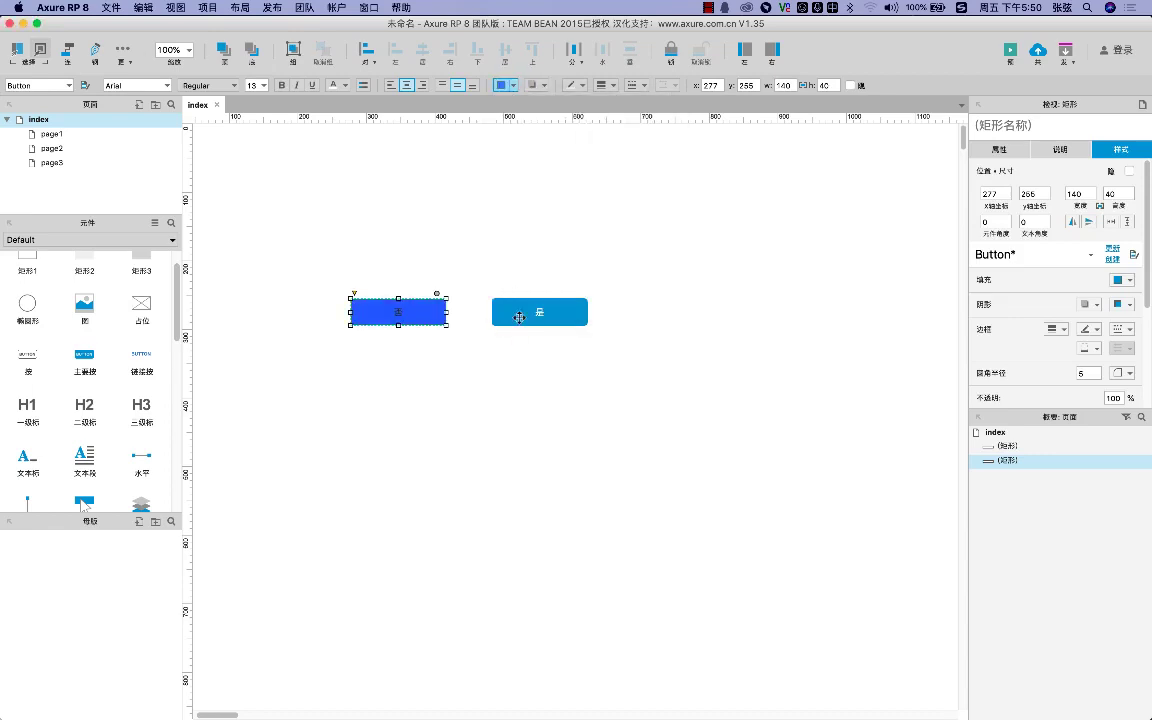
Change the 否 button's fill to the same blue as the 是 button
click(522, 311)
click(507, 85)
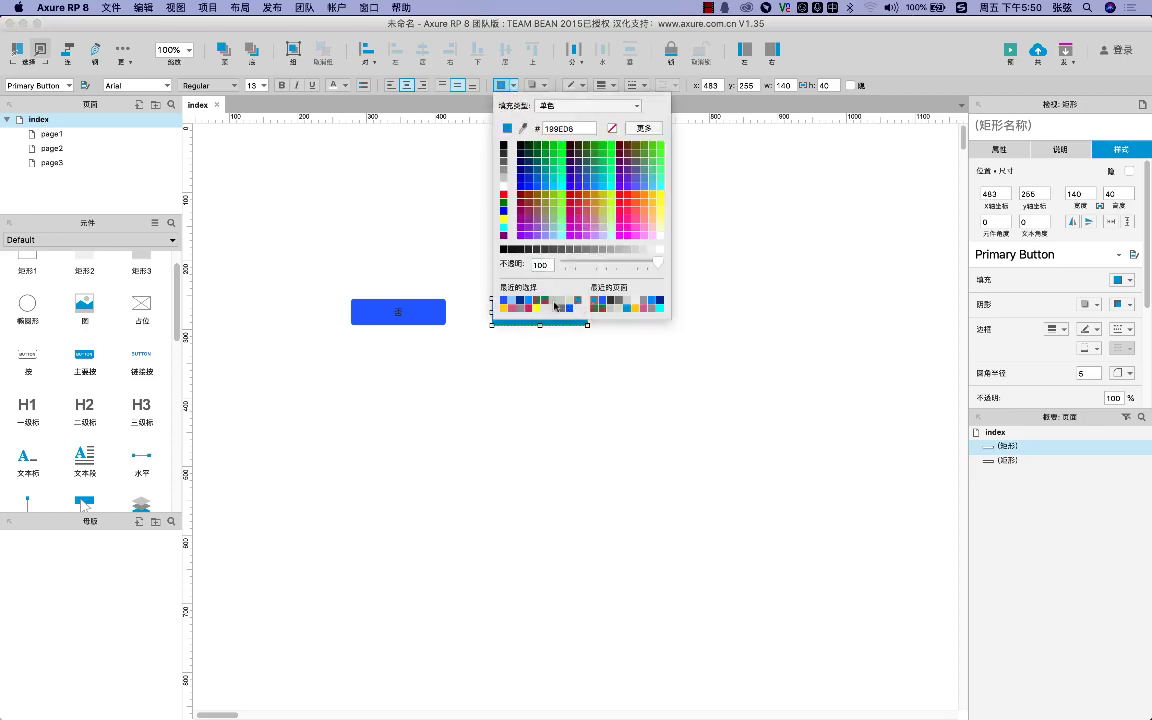
click(503, 268)
click(441, 306)
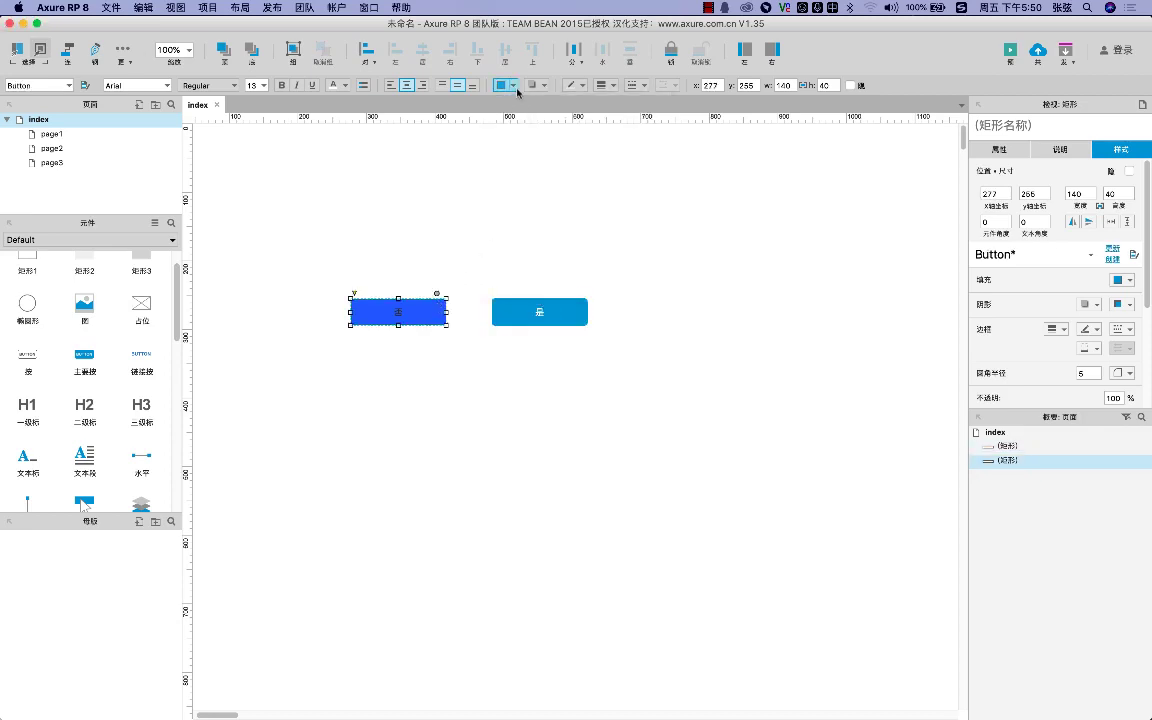
click(513, 85)
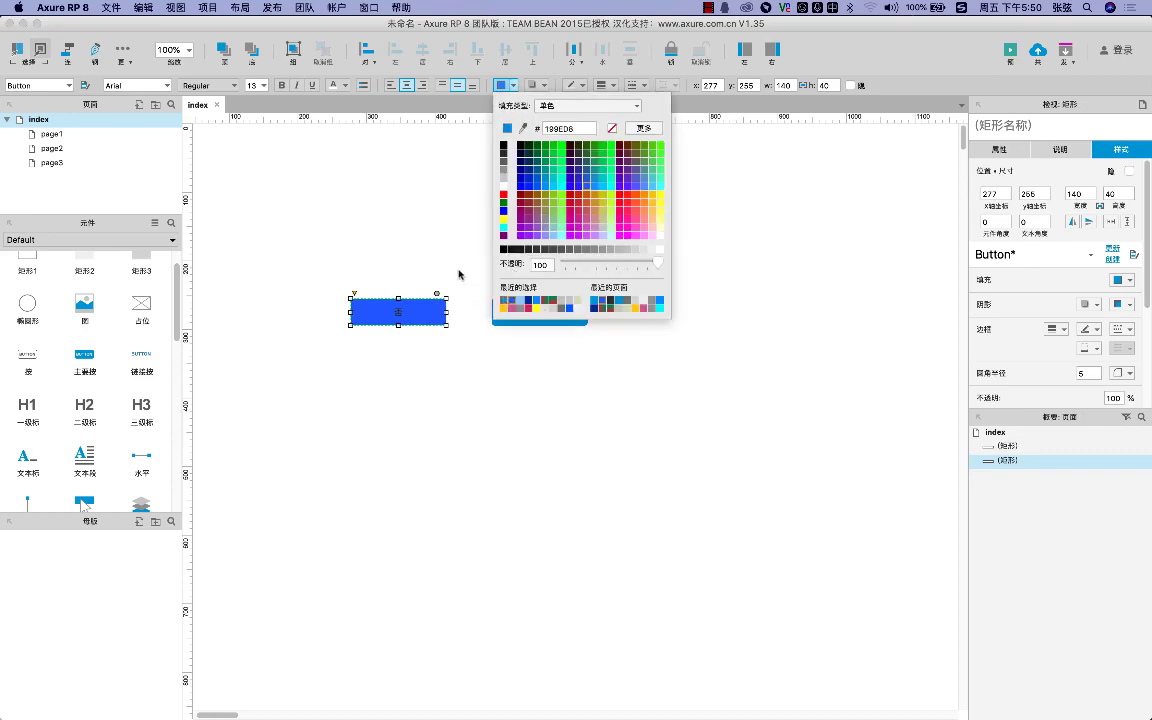
click(459, 274)
click(398, 312)
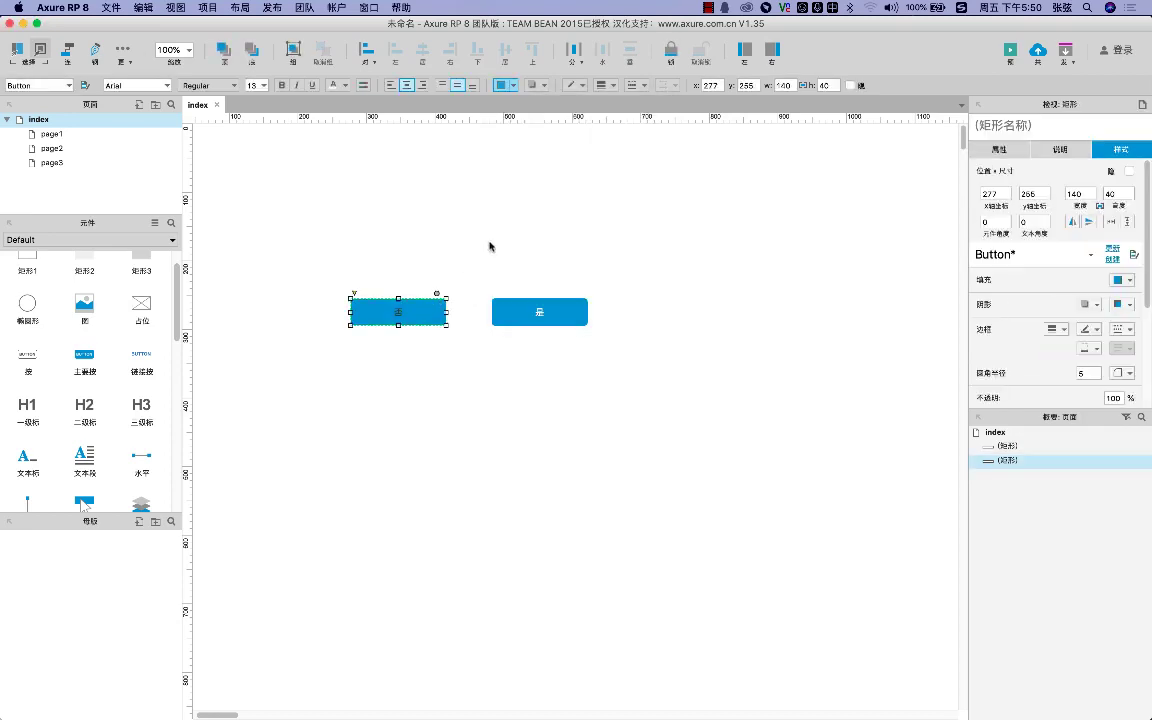
Lower the fill opacity of the 否 button to about 28%
click(513, 86)
drag(662, 268, 591, 265)
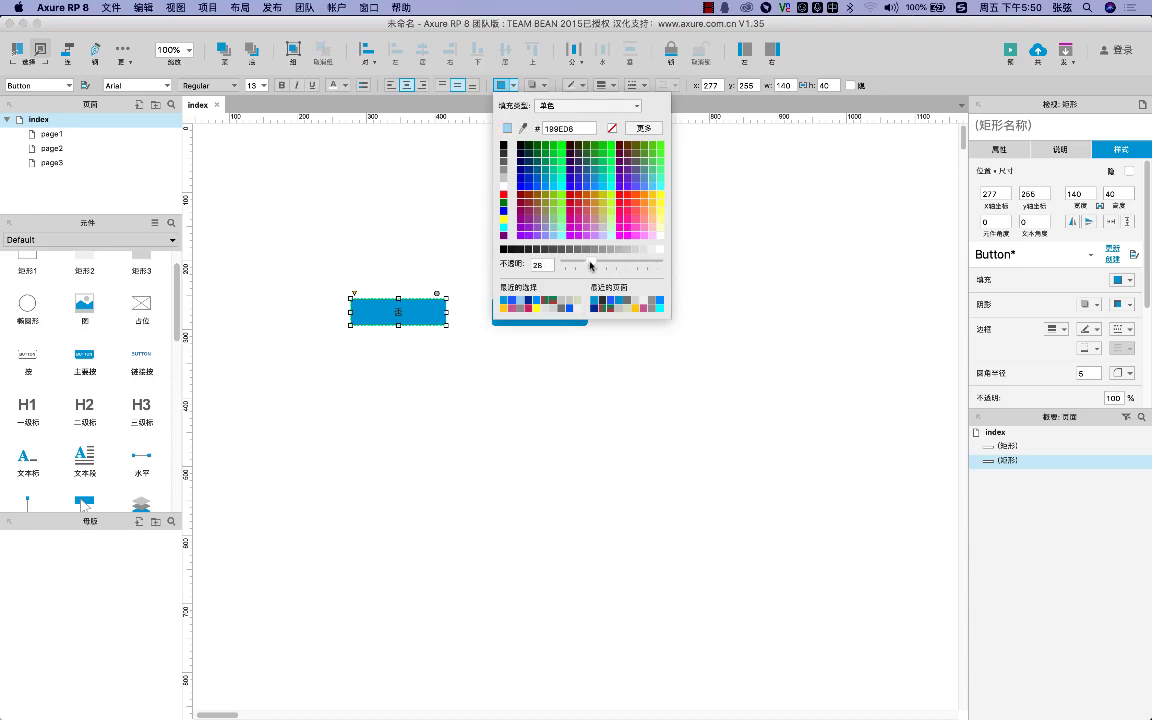
click(430, 235)
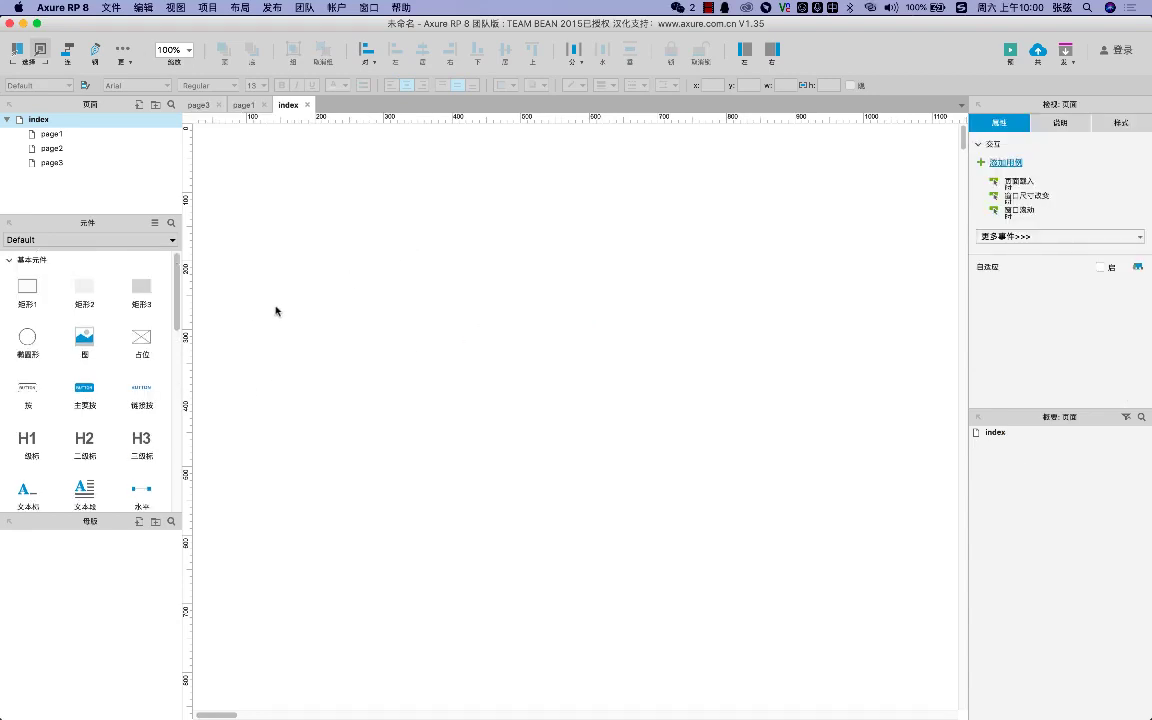
Place a link button on the empty index page at about x 355, y 328 and label it "more"
drag(150, 390, 422, 350)
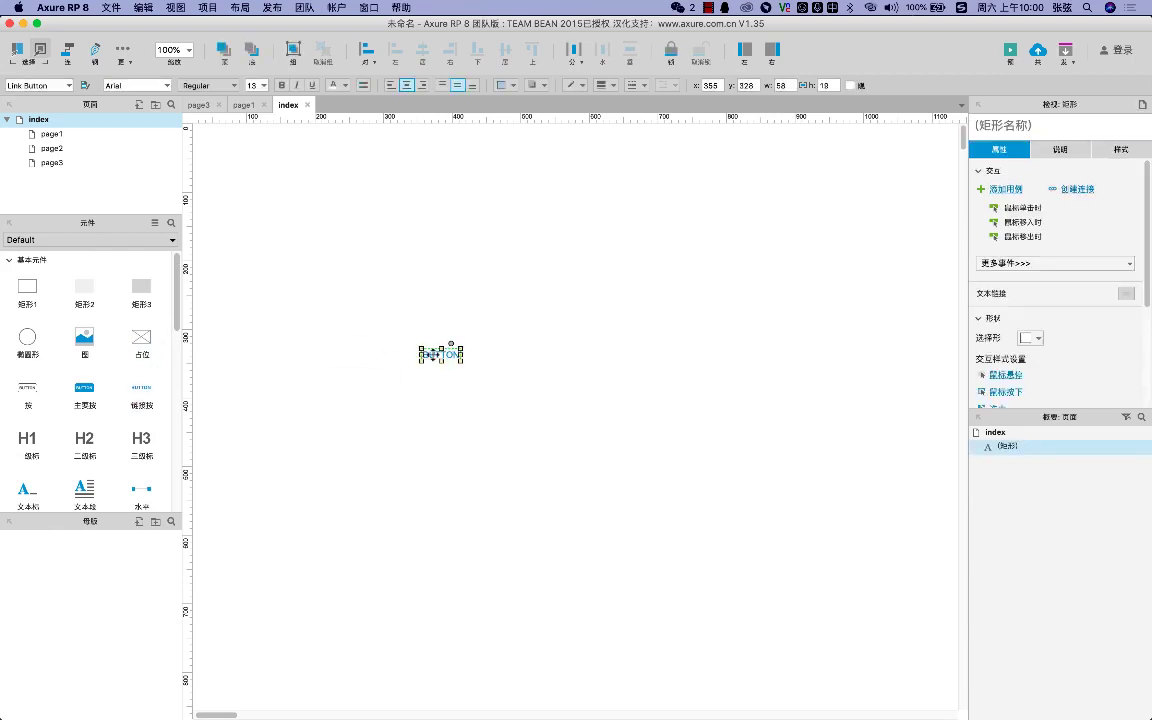
click(427, 368)
click(430, 355)
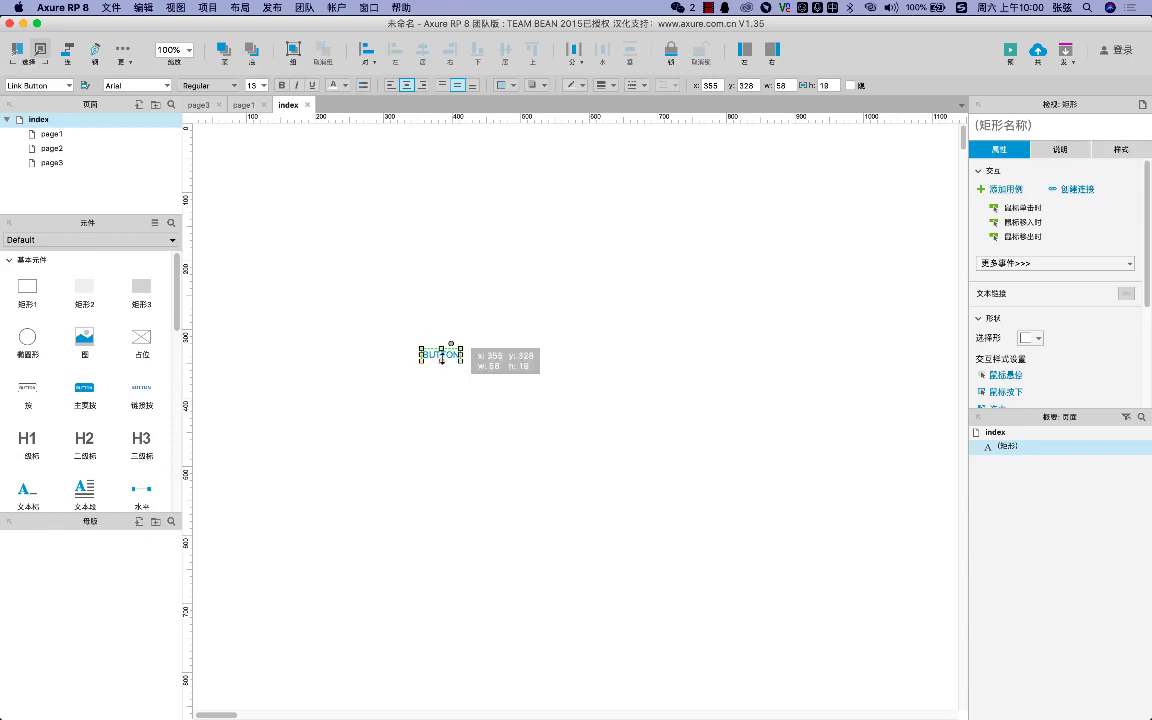
double_click(443, 358)
text(more)
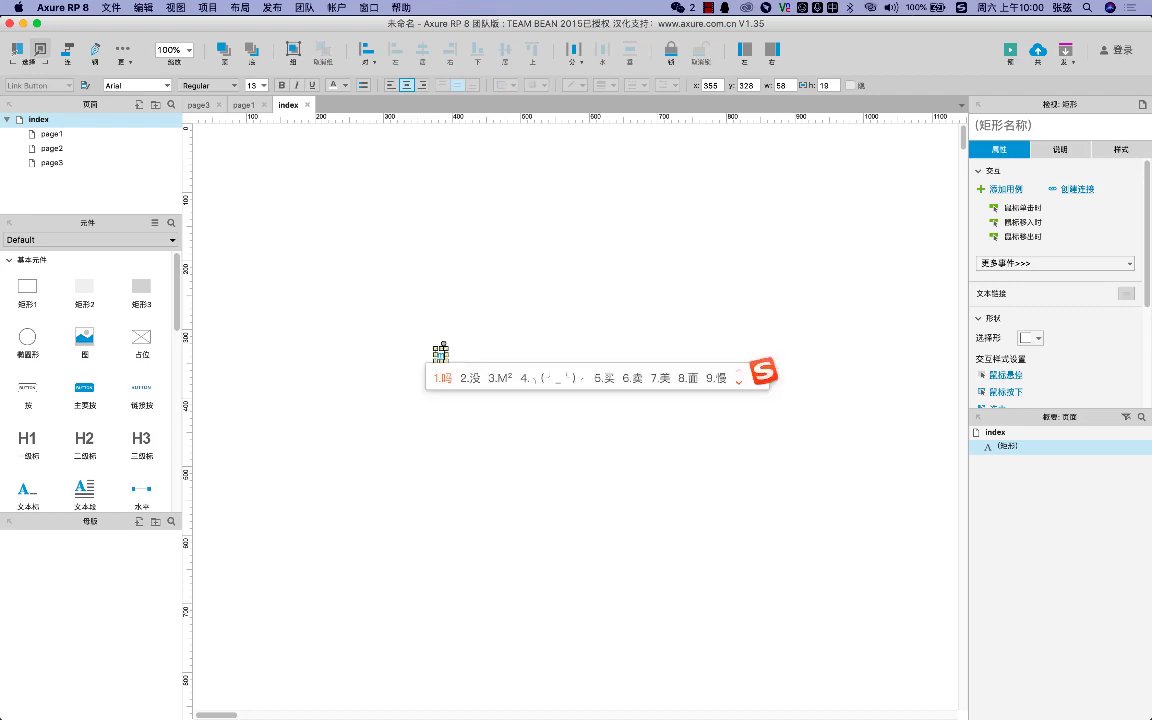
key(Return)
click(531, 375)
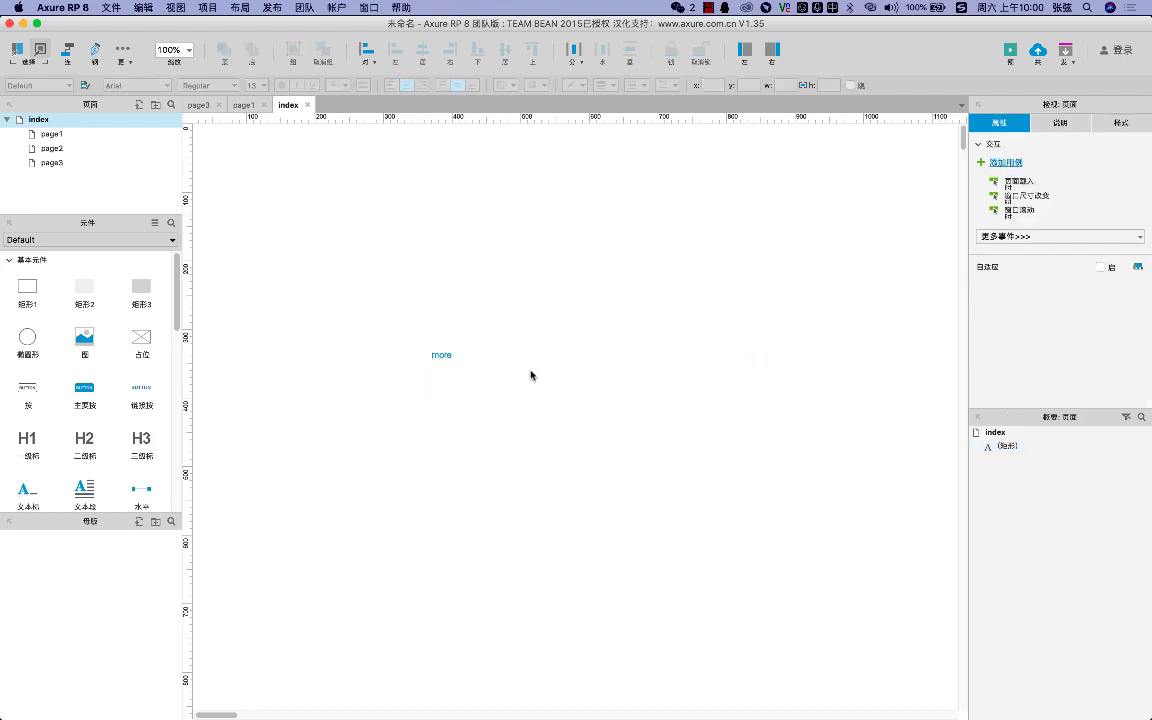
click(443, 358)
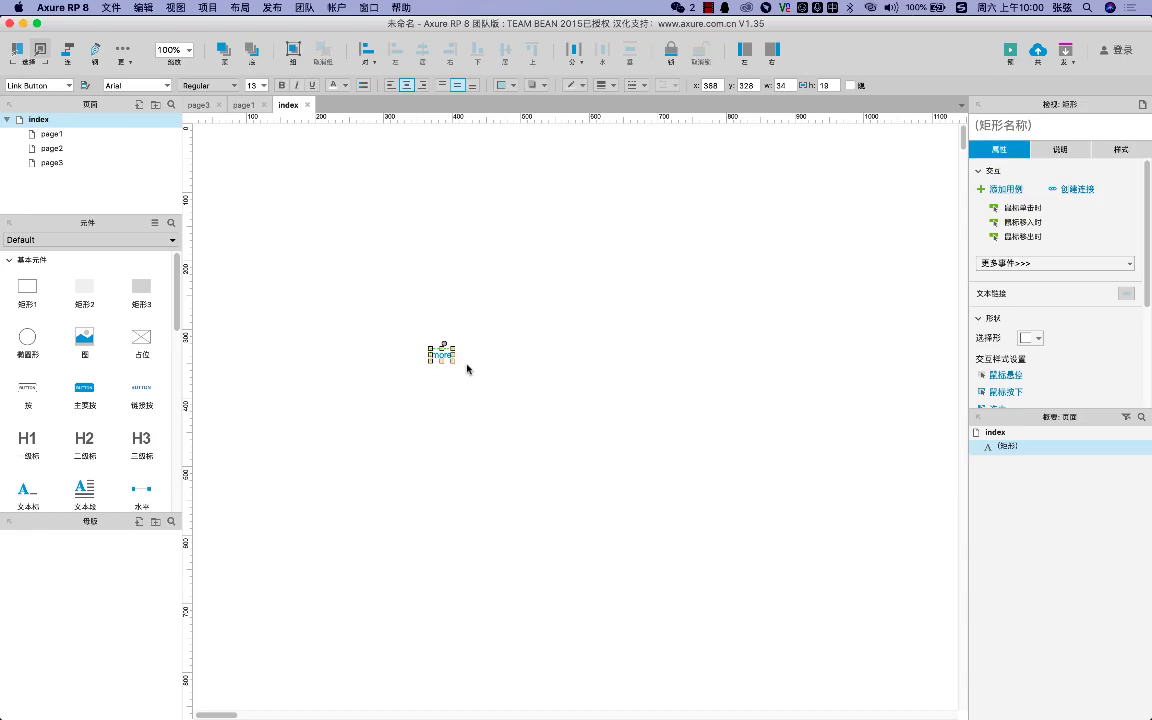
click(478, 370)
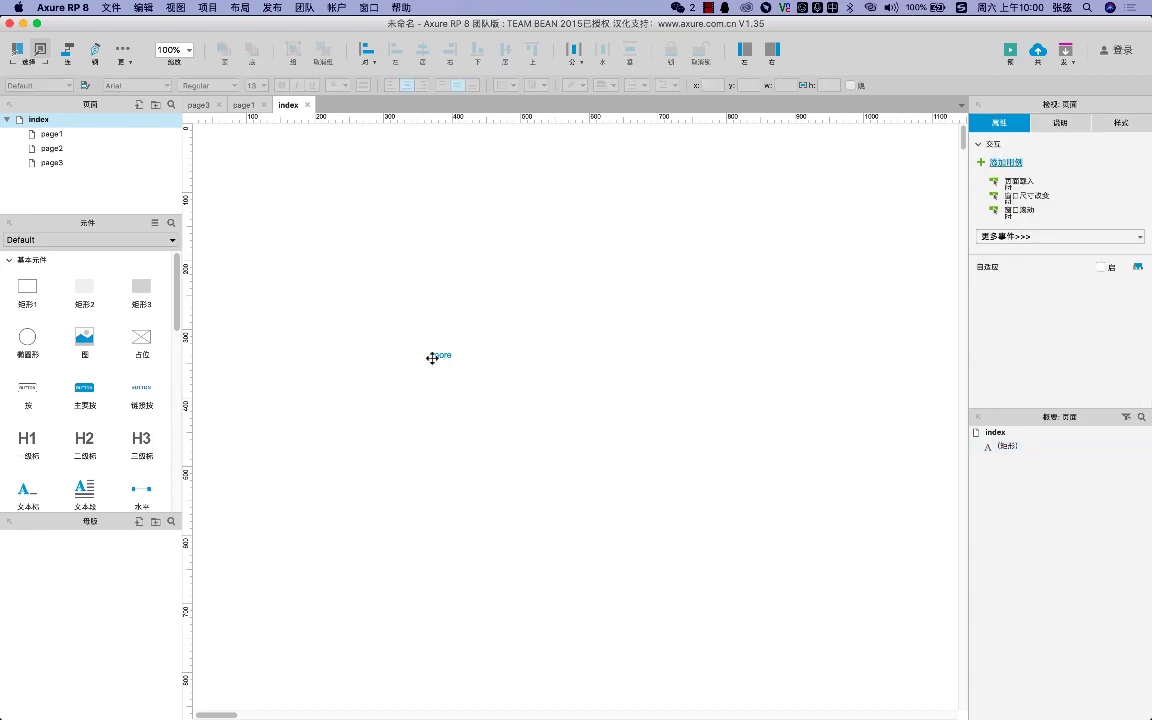
click(452, 360)
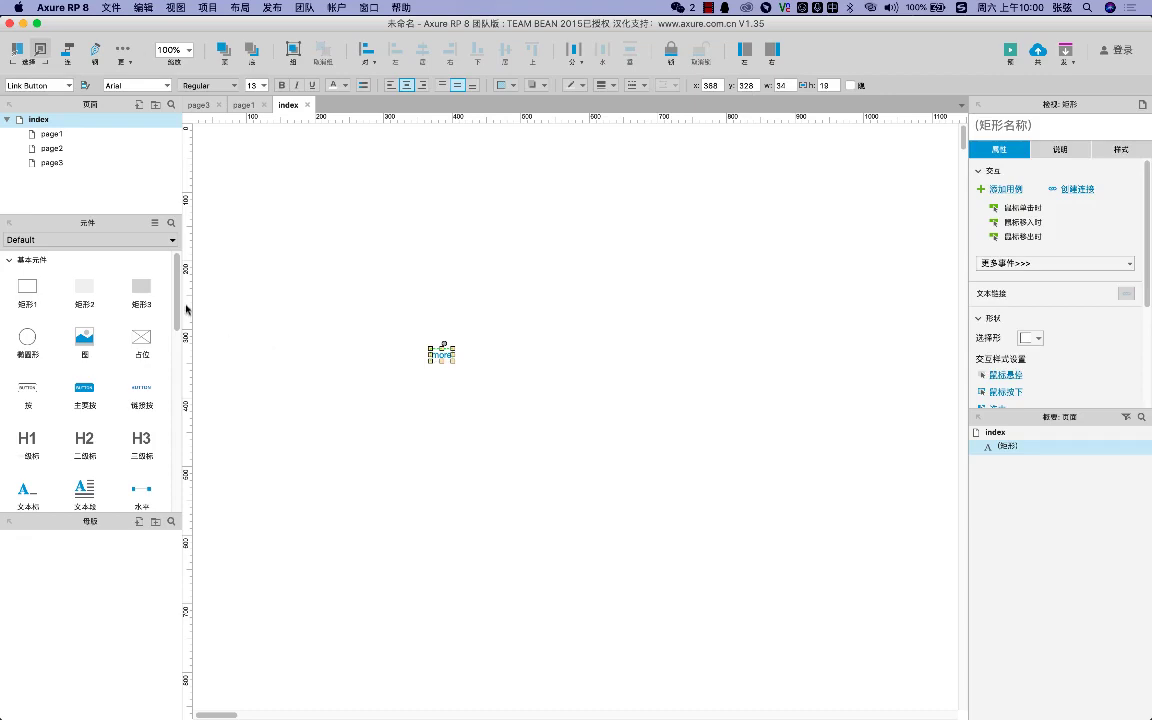
Place a horizontal line above the "more" link at about x 283, y 243 and a vertical line at about x 202, y 303
drag(178, 310, 181, 384)
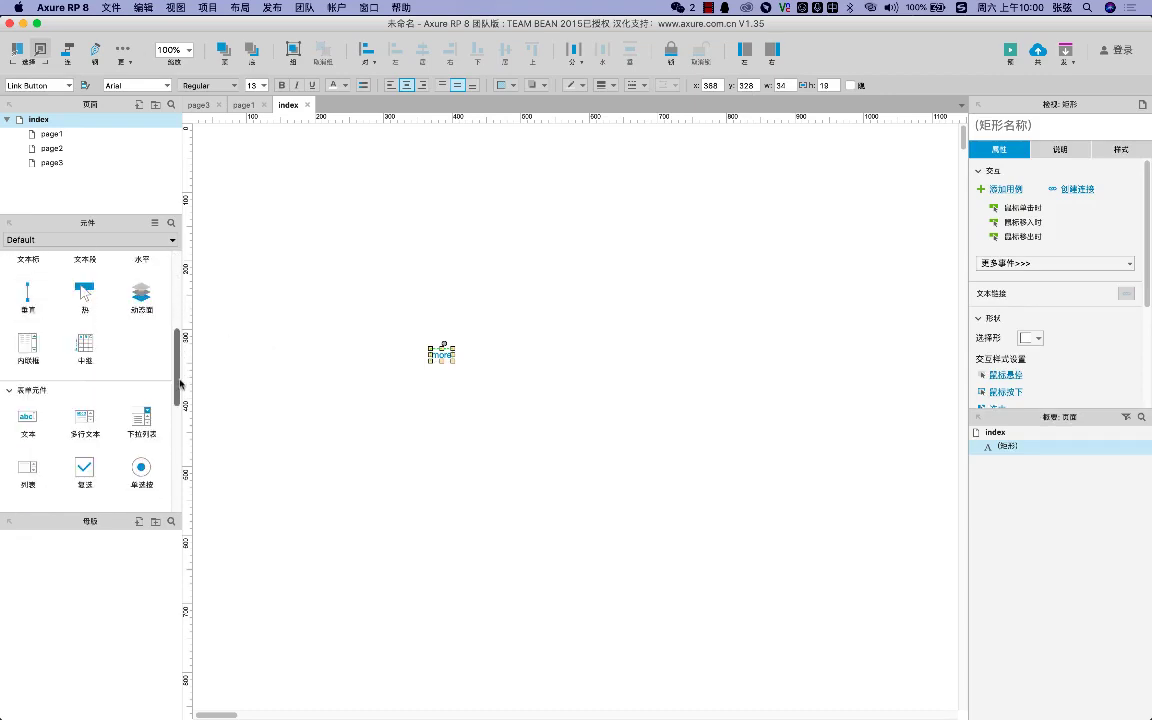
scroll(90, 420, up, 3)
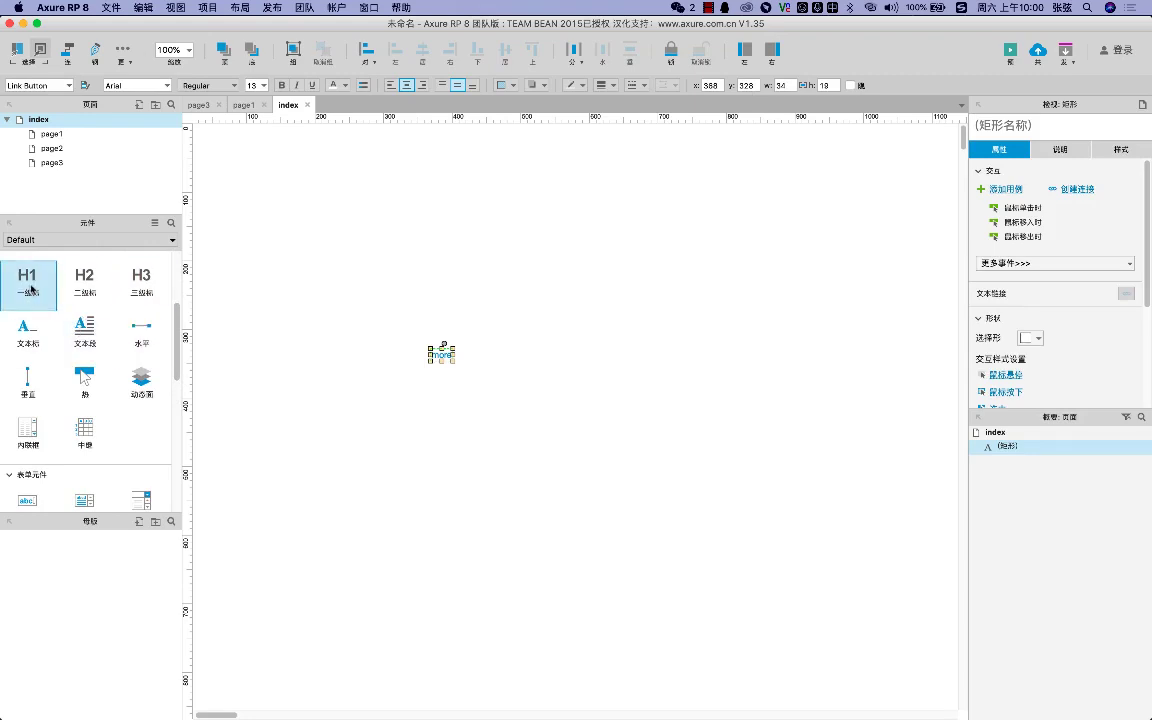
drag(141, 330, 410, 285)
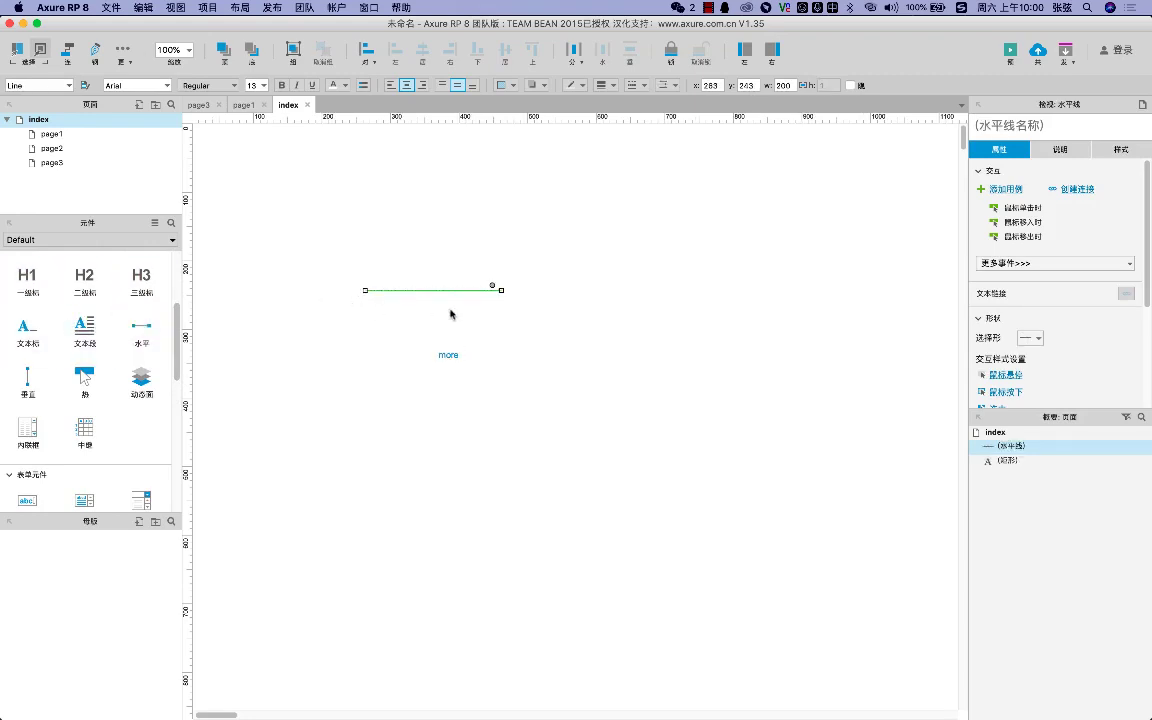
click(454, 321)
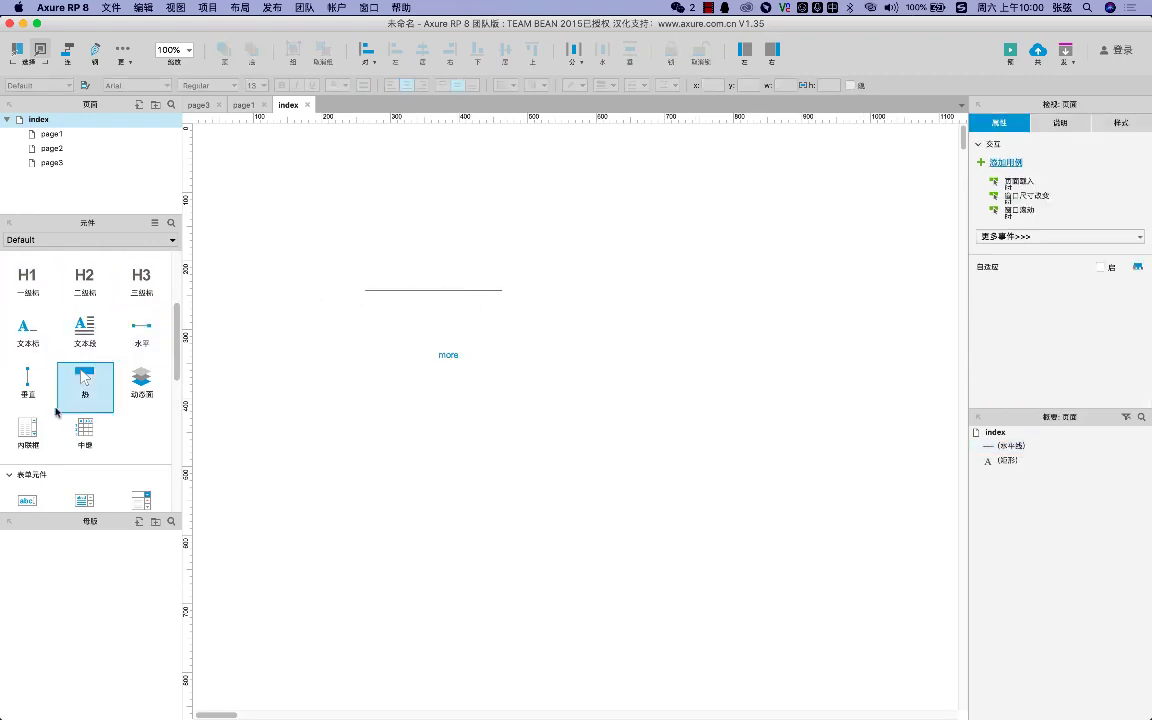
drag(34, 350, 323, 330)
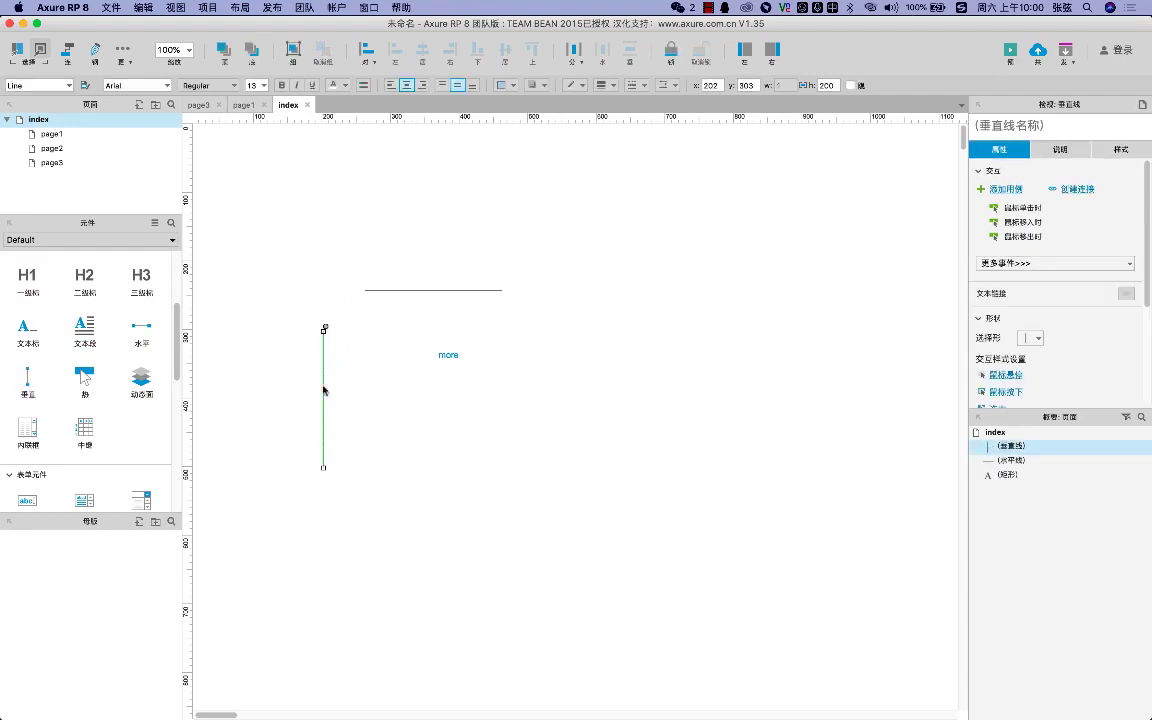
Place a 100 × 100 hot spot and position it just below the "more" link, slightly to its right
drag(84, 375, 473, 421)
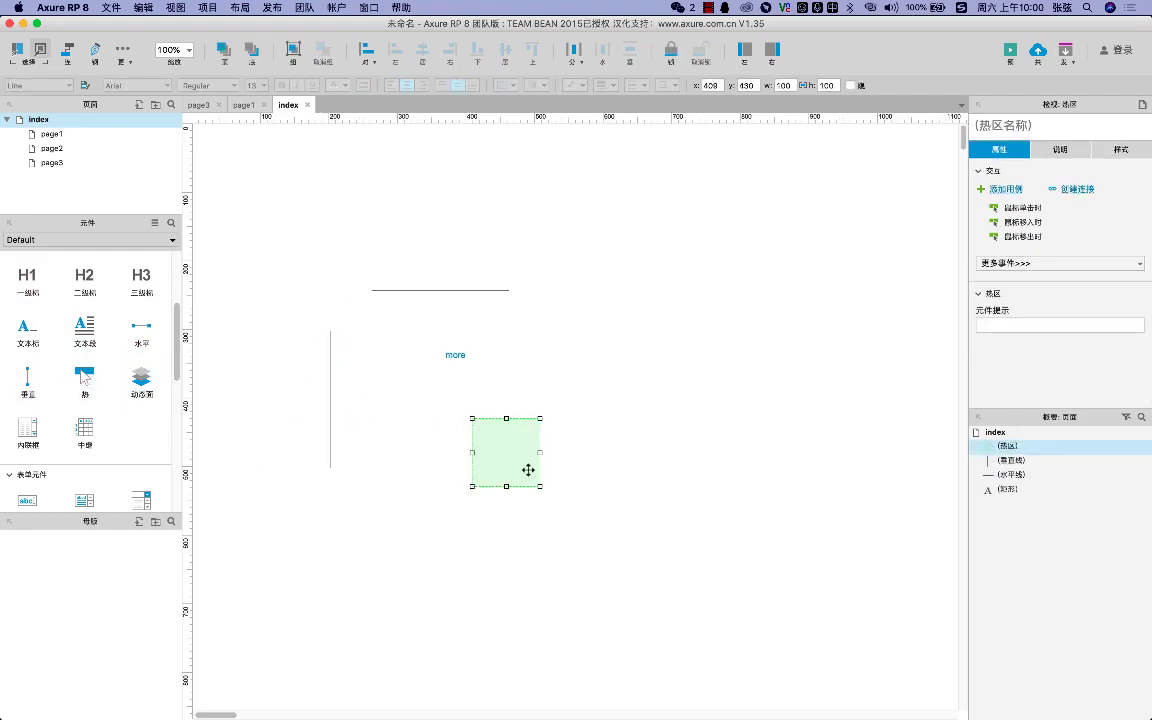
drag(512, 465, 519, 427)
Delete the vertical line, the horizontal line and the "more" link, keeping only the hot spot
drag(278, 238, 451, 473)
key(Delete)
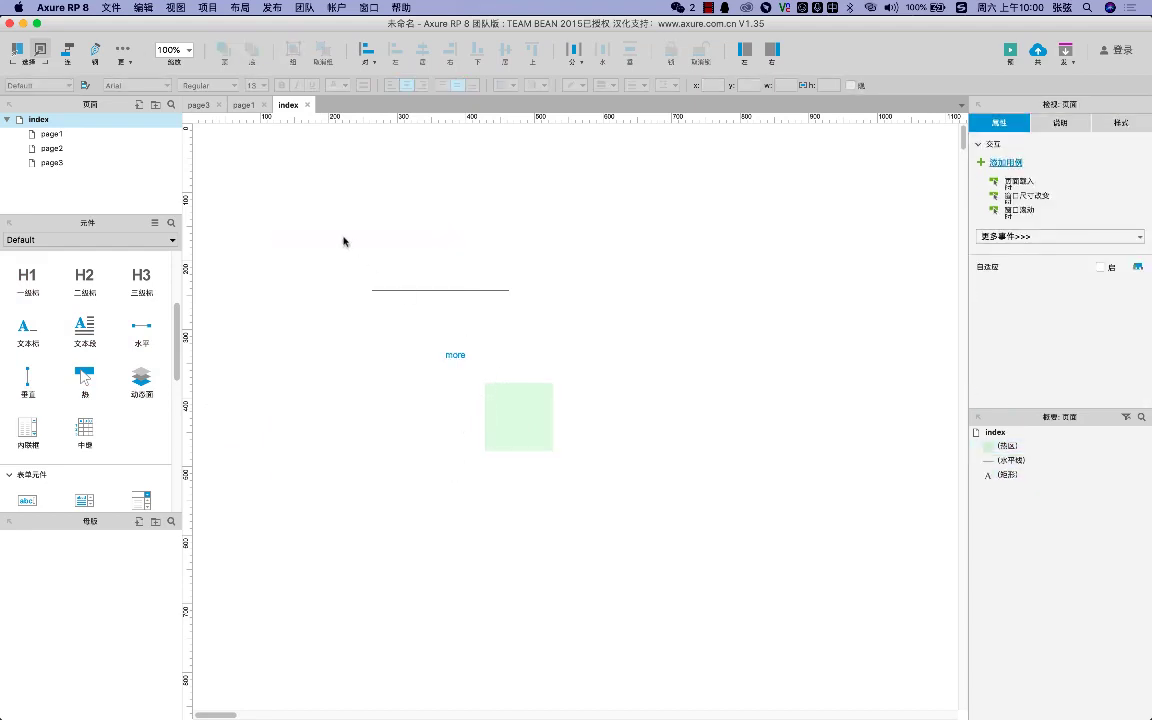
drag(345, 239, 535, 376)
key(Delete)
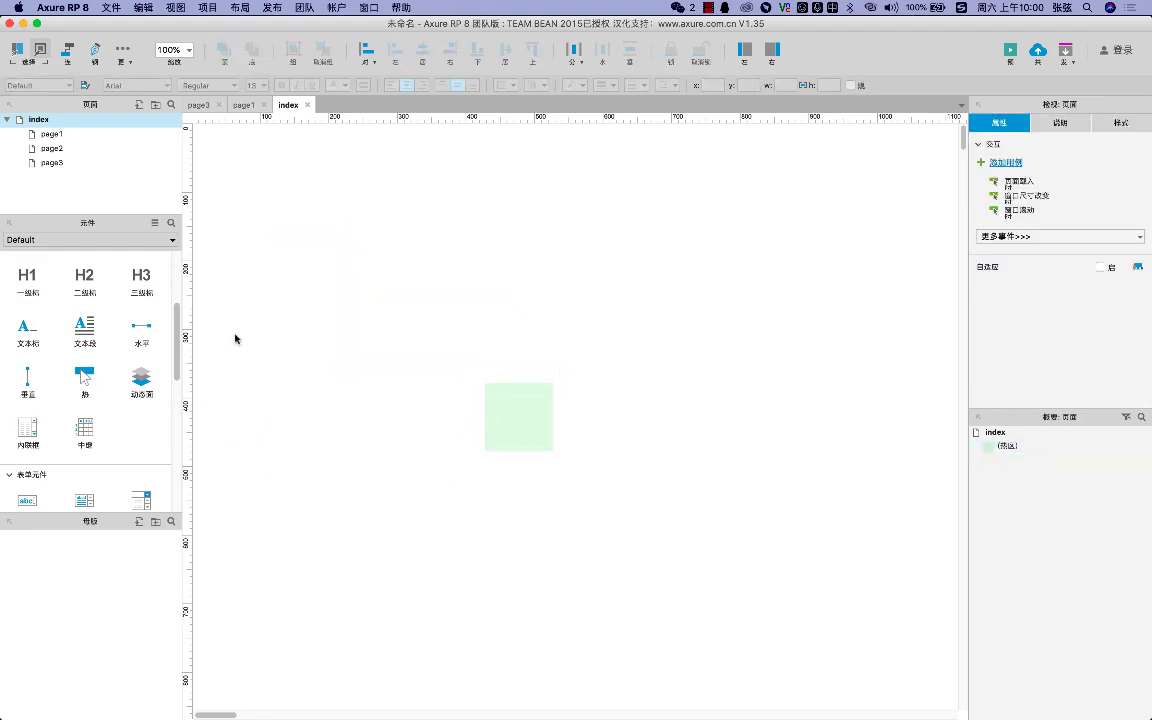
Place a 300 × 170 white outlined rectangle above and left of the hot spot, at about x 128, y 221
scroll(179, 358, up, 5)
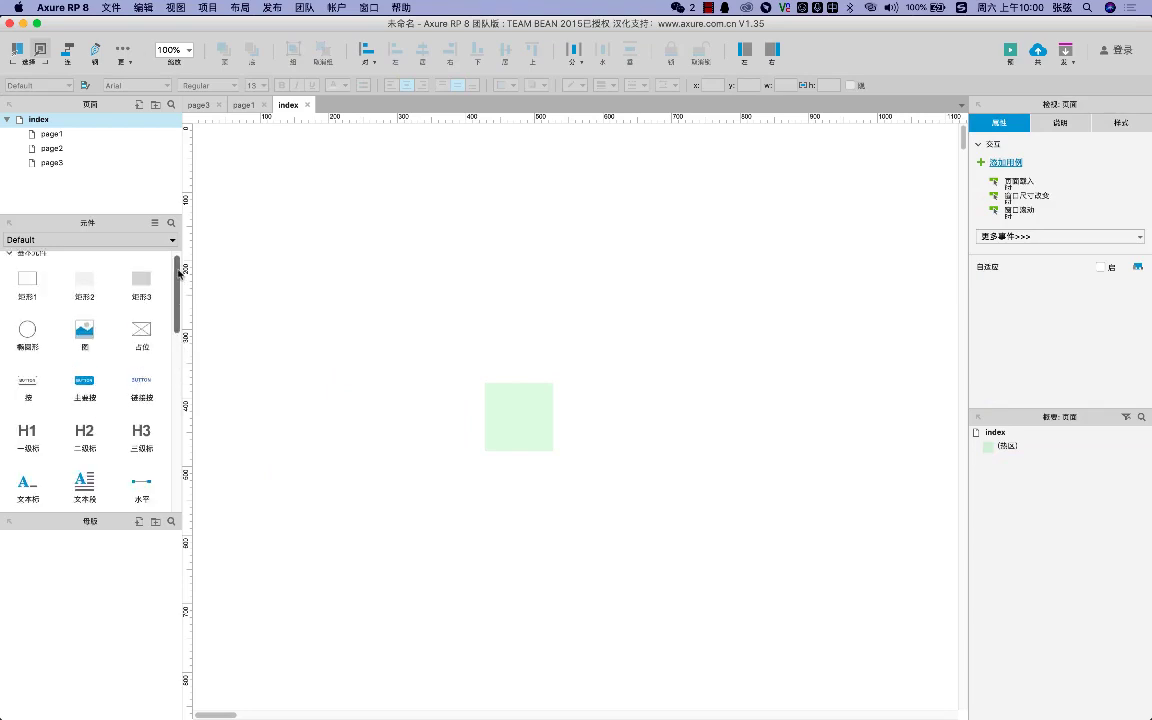
drag(27, 288, 281, 277)
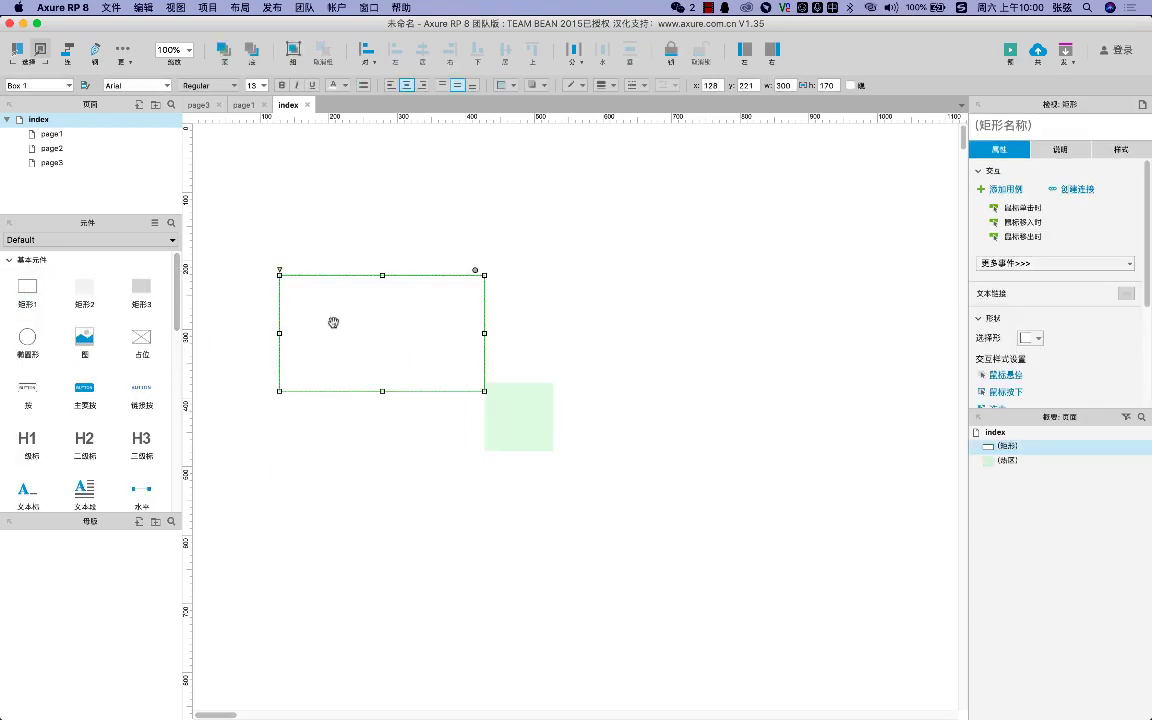
Move the outlined rectangle to the page origin at x 0, y 0 and stretch its height to 586
drag(332, 321, 245, 173)
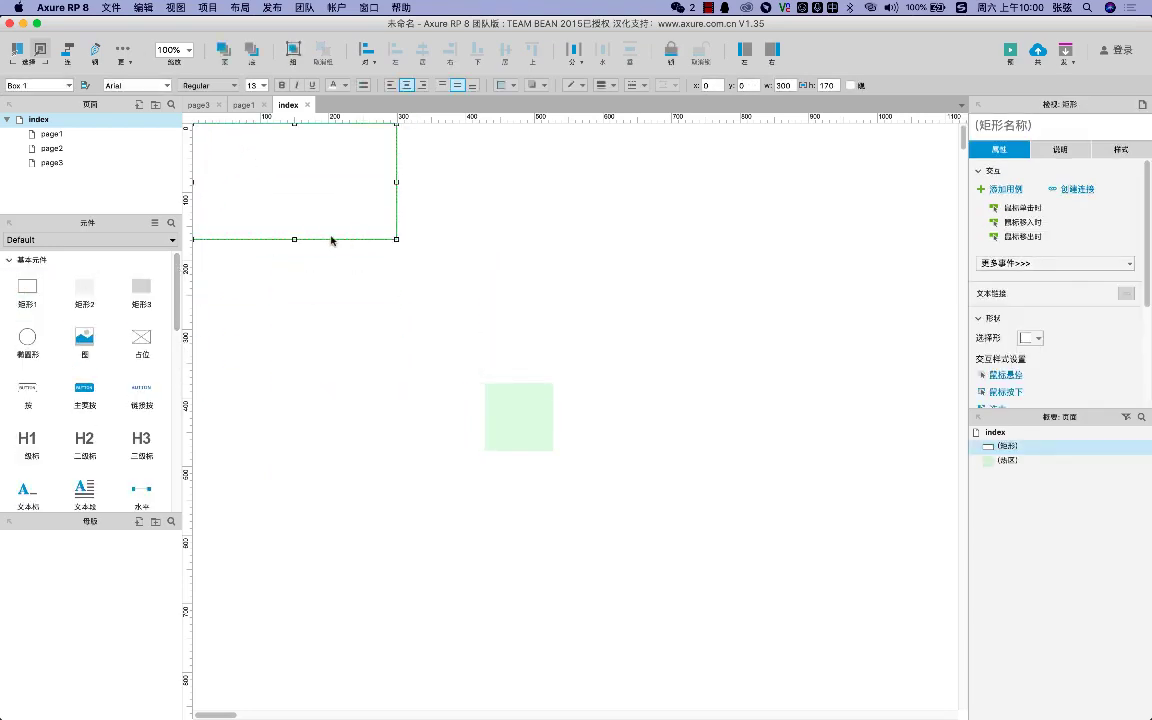
drag(294, 239, 296, 524)
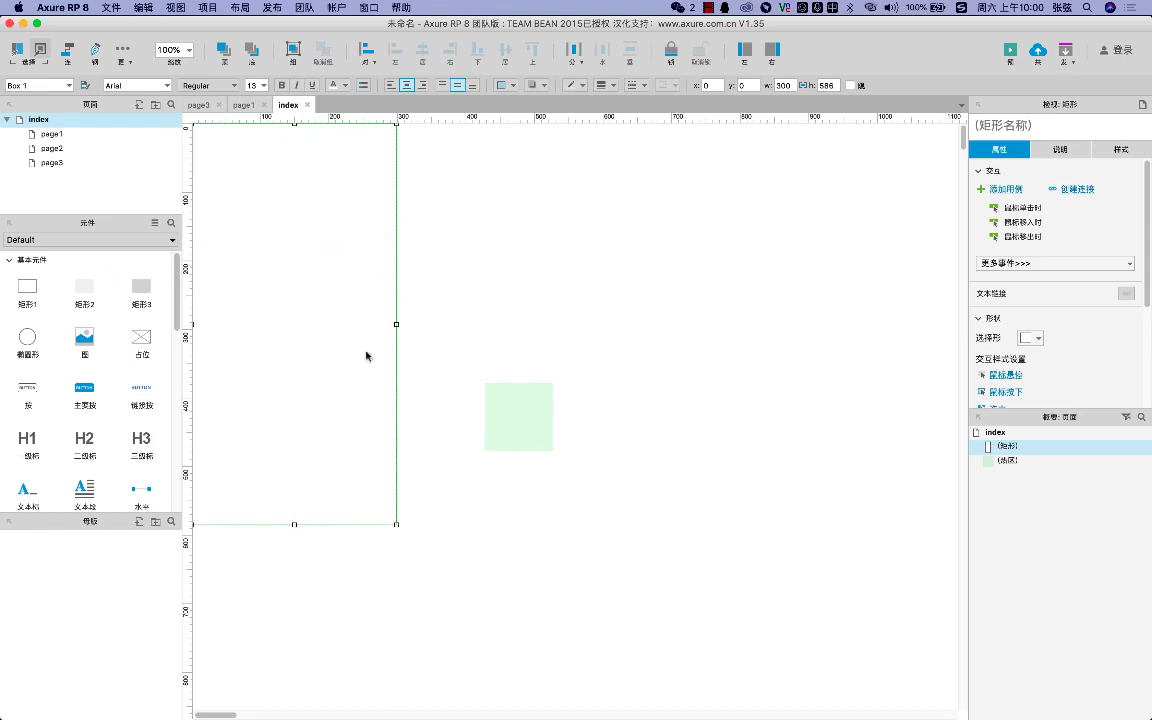
click(499, 339)
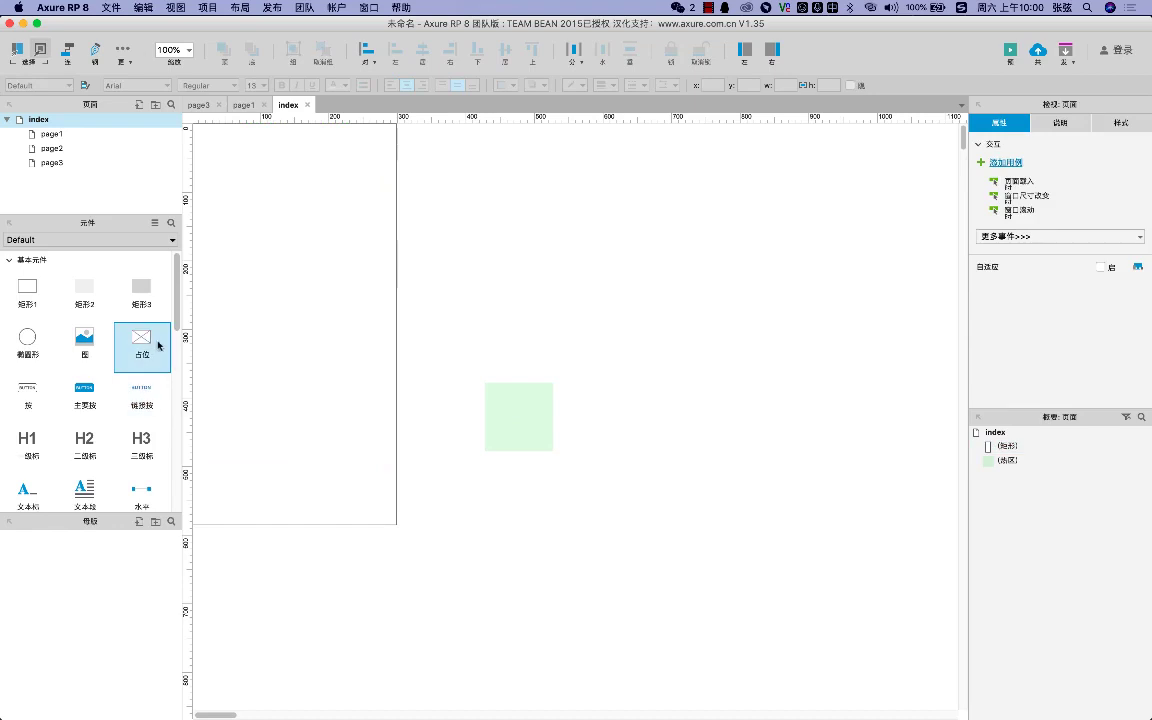
Place a 218 × 126 image widget at x 35, y 43 inside the rectangle and a level-3 heading below it at x 35, y 192
drag(86, 345, 222, 160)
drag(421, 269, 366, 238)
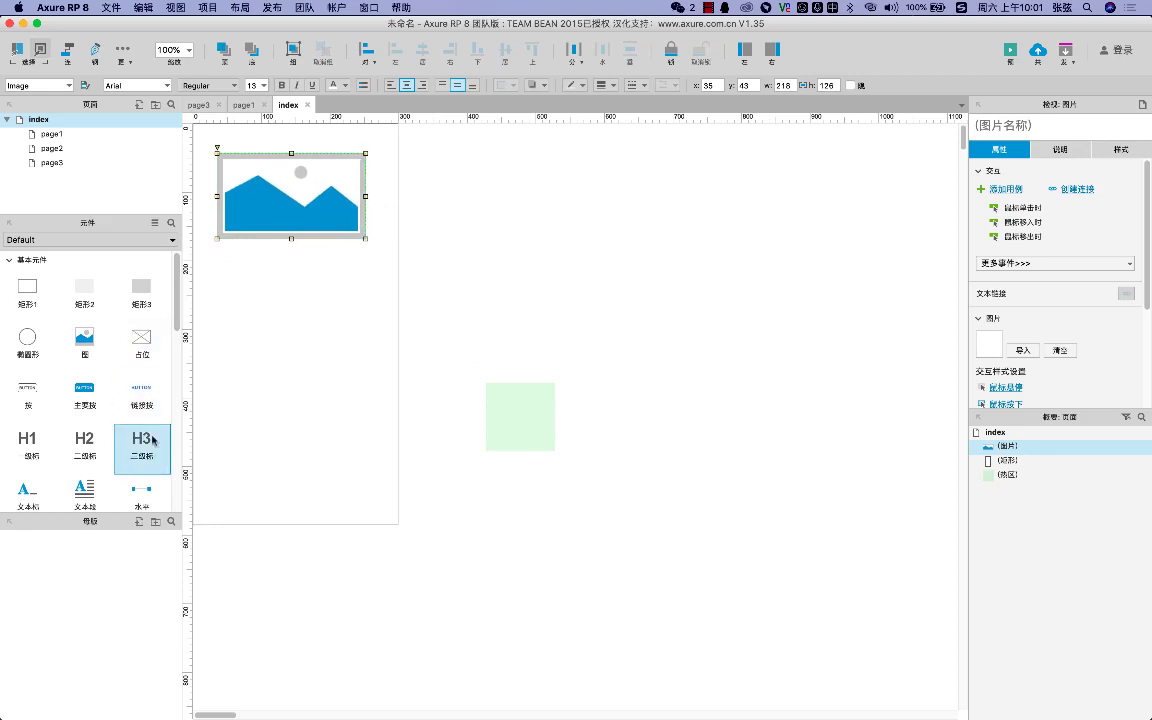
drag(148, 432, 219, 254)
Place a text paragraph below the heading at x 35, y 239 and narrow it to the image's width of 218
scroll(180, 316, down, 3)
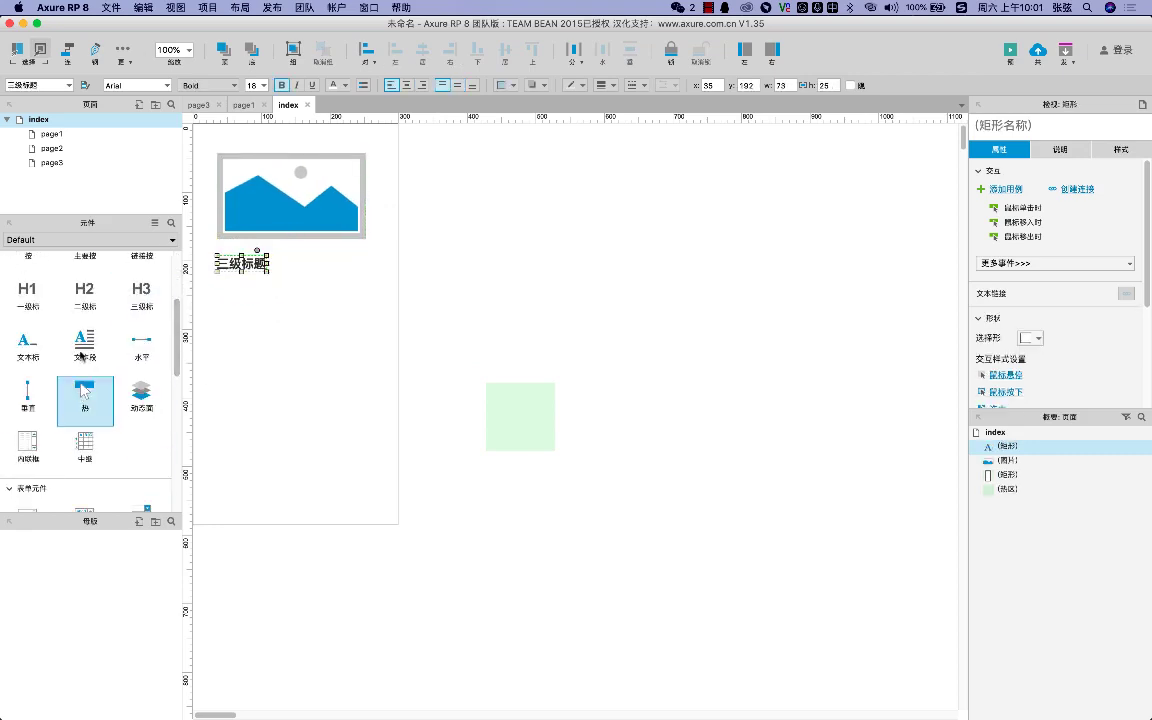
drag(82, 340, 205, 286)
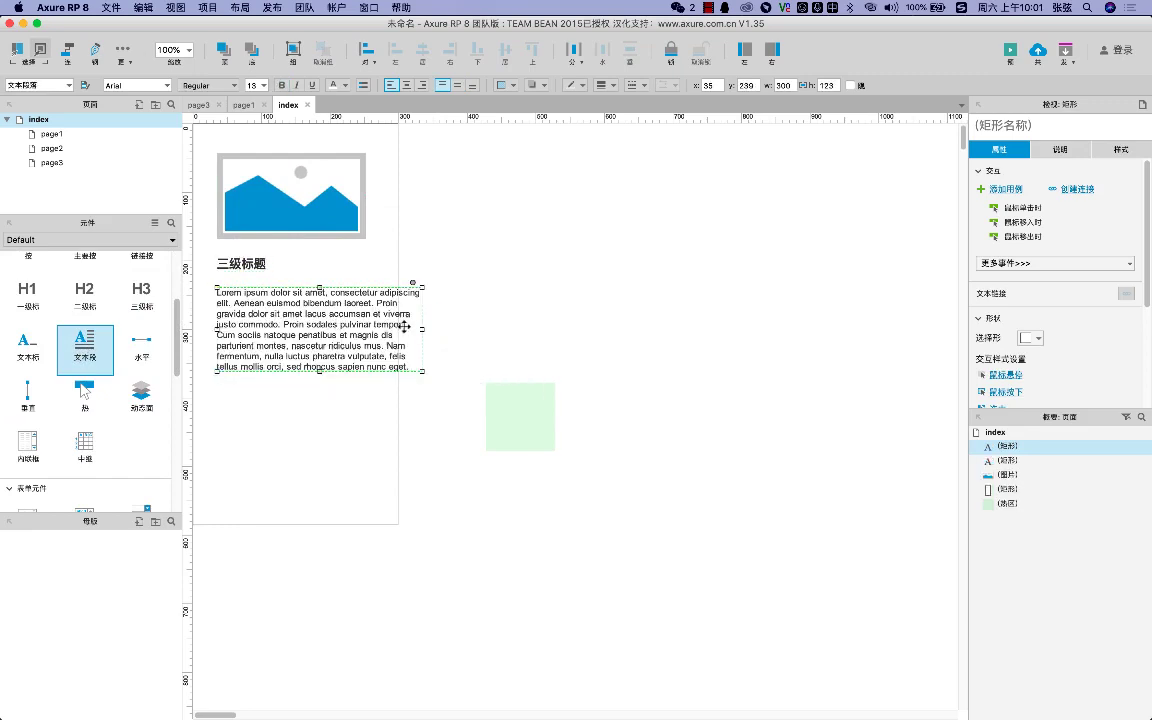
drag(420, 330, 367, 330)
click(545, 369)
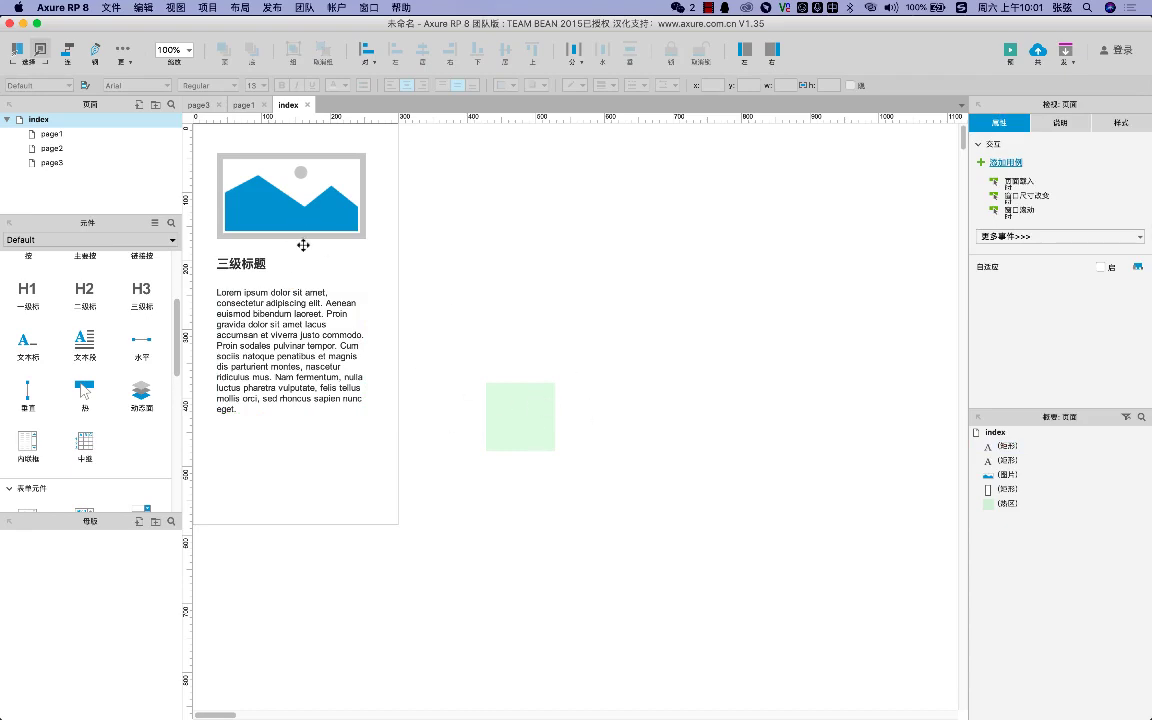
Bring the hot spot to the front and size it to 300 × 579 at x 0, y 0 over the card
drag(529, 401, 395, 520)
click(224, 50)
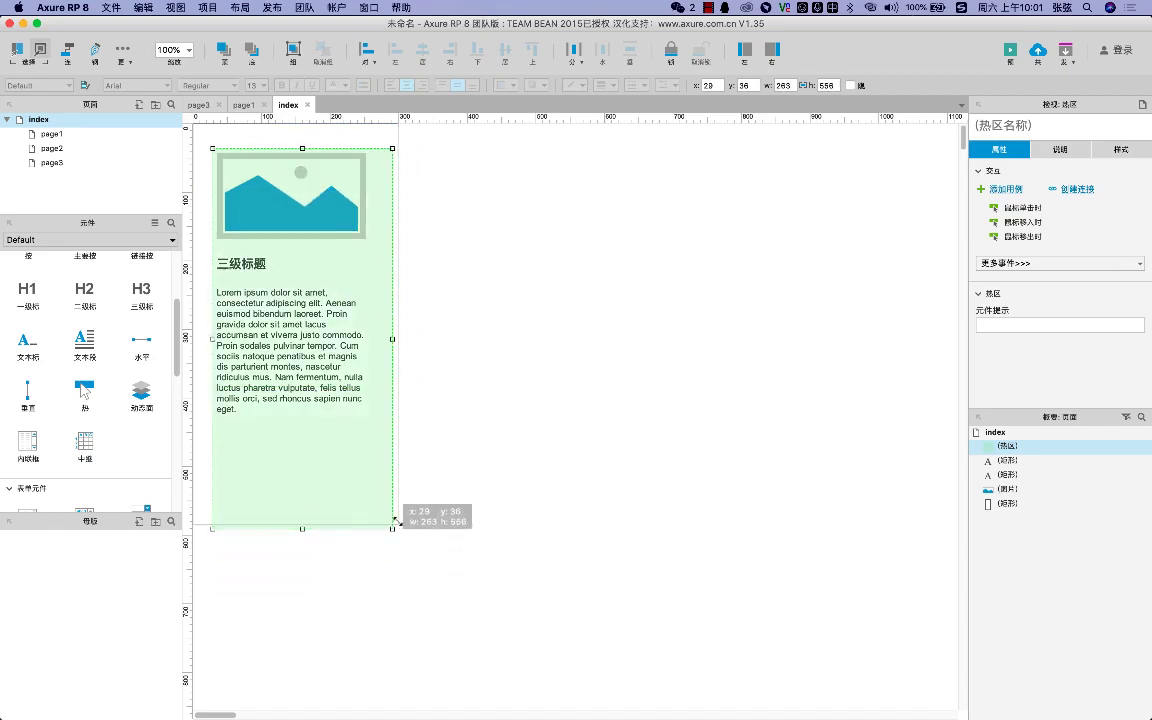
drag(197, 150, 190, 128)
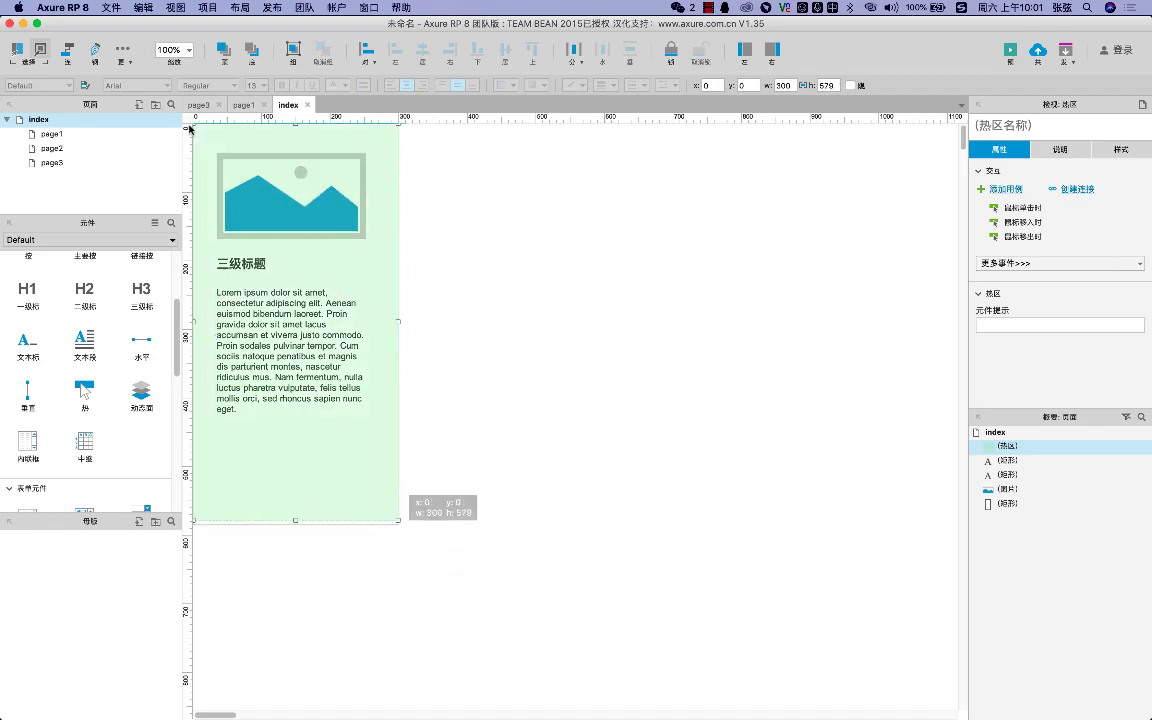
click(525, 265)
click(400, 293)
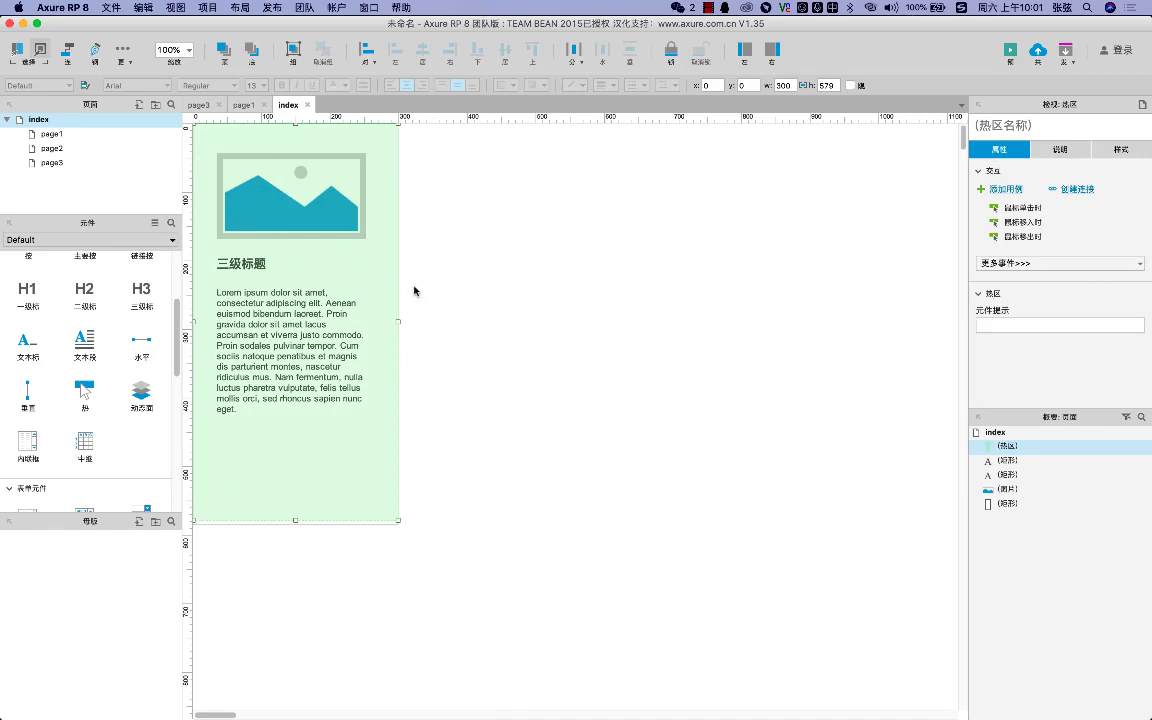
Move the hot spot off the card, select the image, heading and paragraph in turn, and move the hot spot back over the card
drag(352, 260, 540, 273)
click(315, 205)
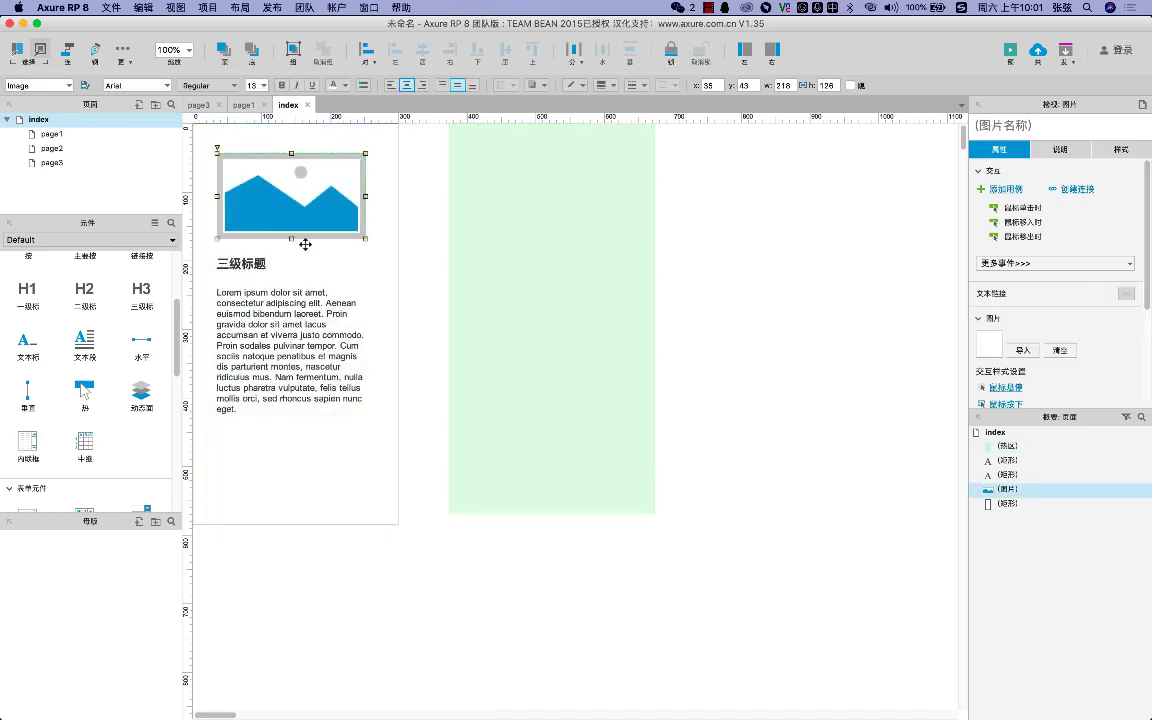
click(245, 262)
click(260, 290)
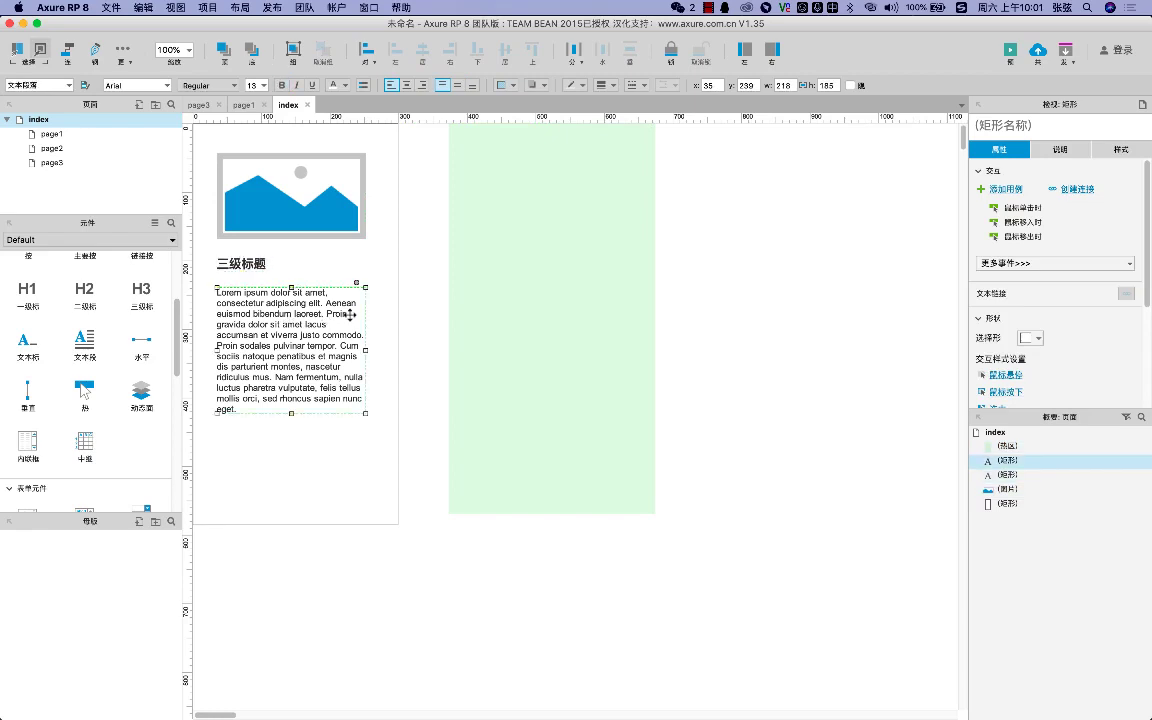
click(476, 310)
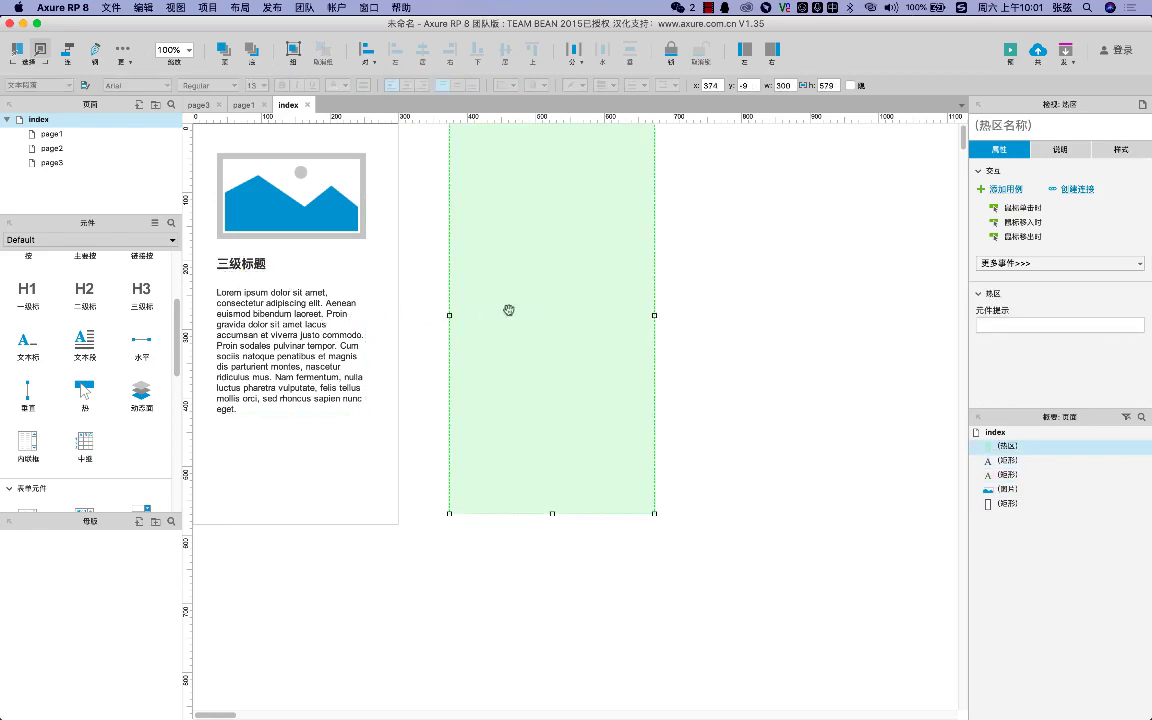
drag(509, 311, 316, 295)
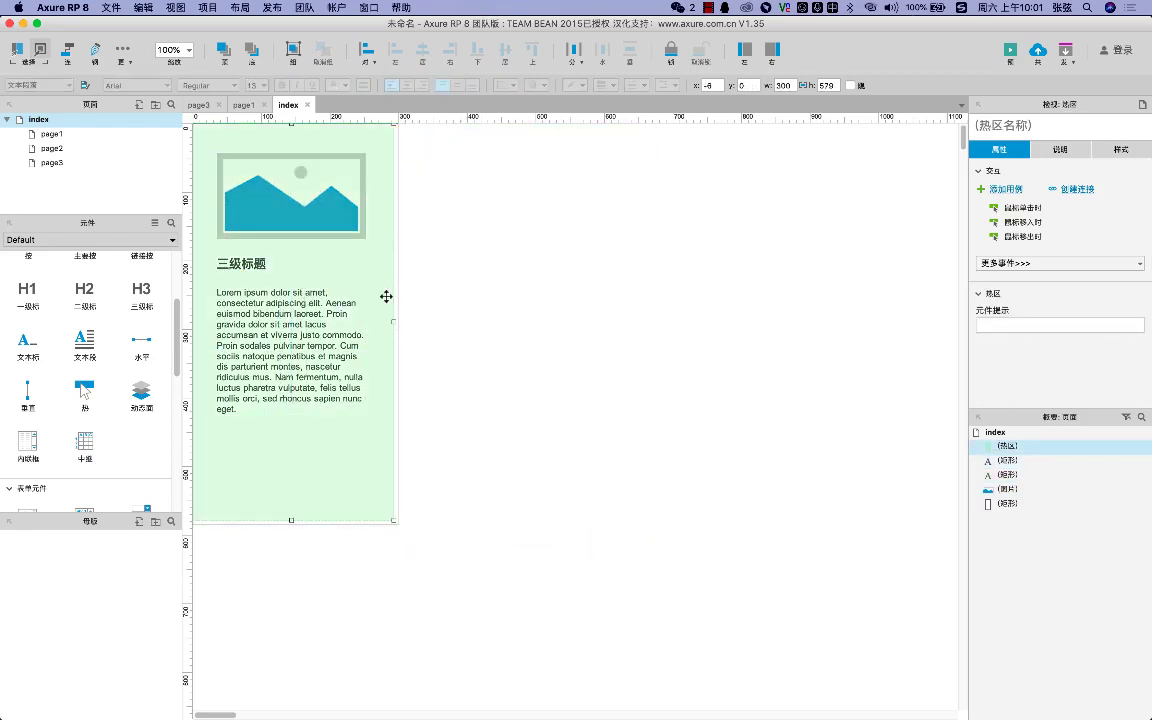
click(500, 314)
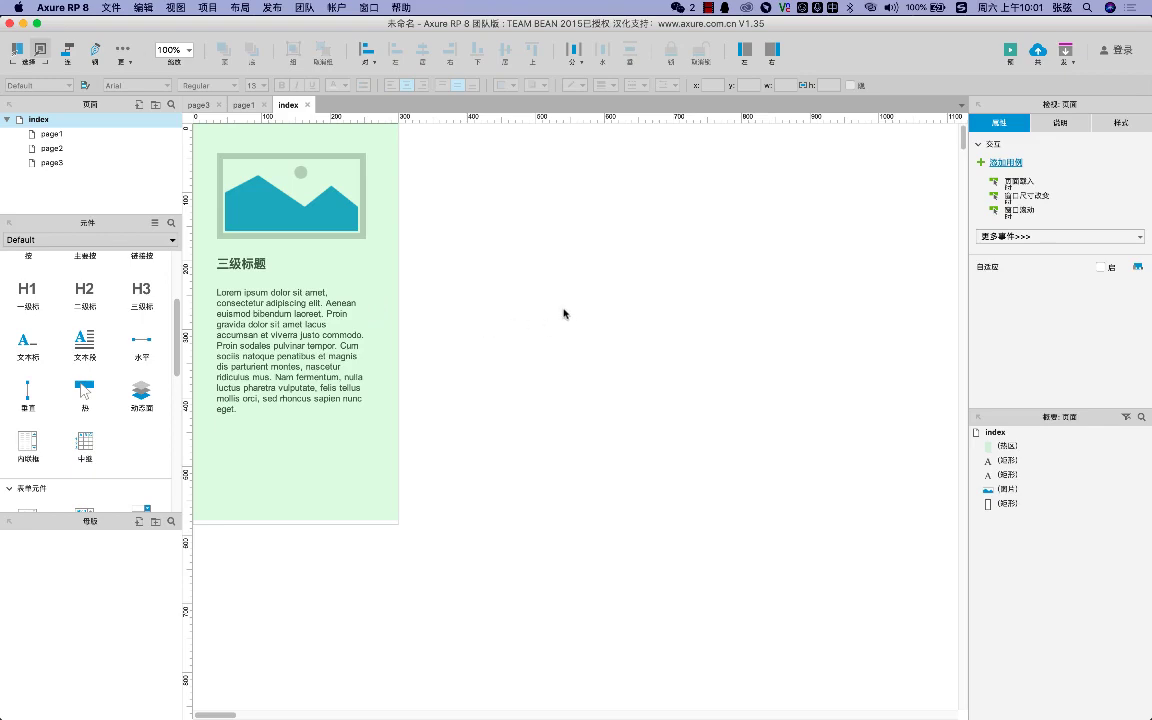
Move the hot spot aside to x 398, y 0 and place the Angle Double Right icon from the Icons library in the card's lower-right corner
drag(390, 302, 649, 306)
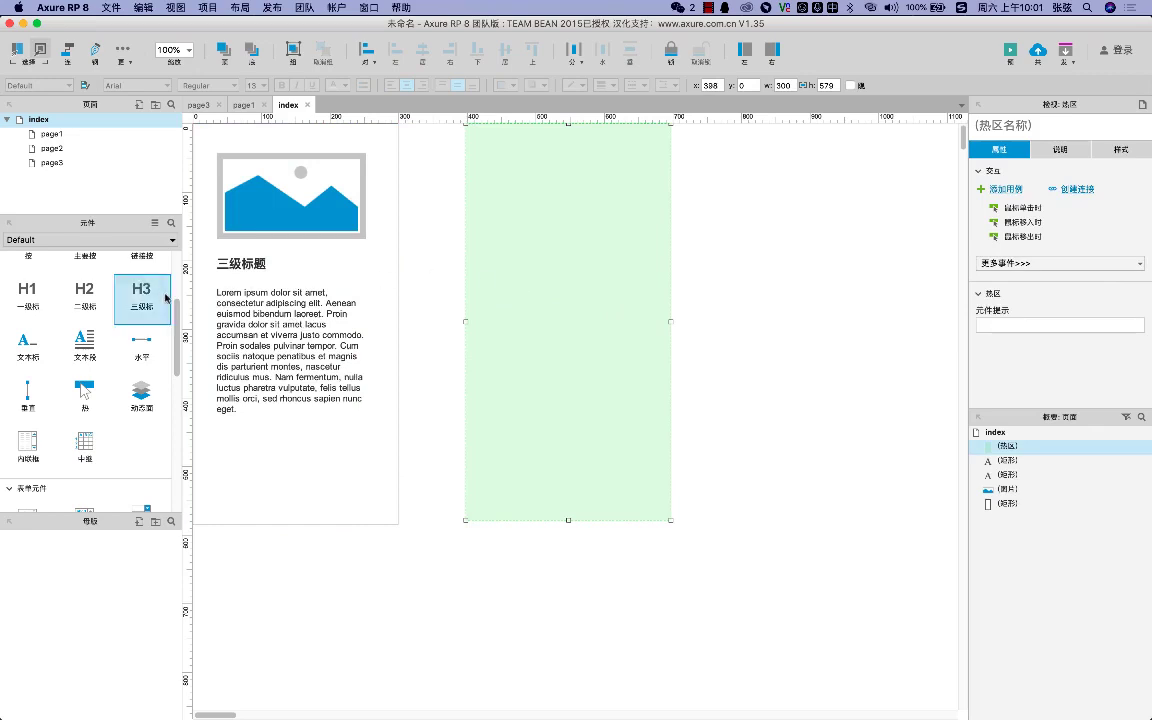
click(171, 244)
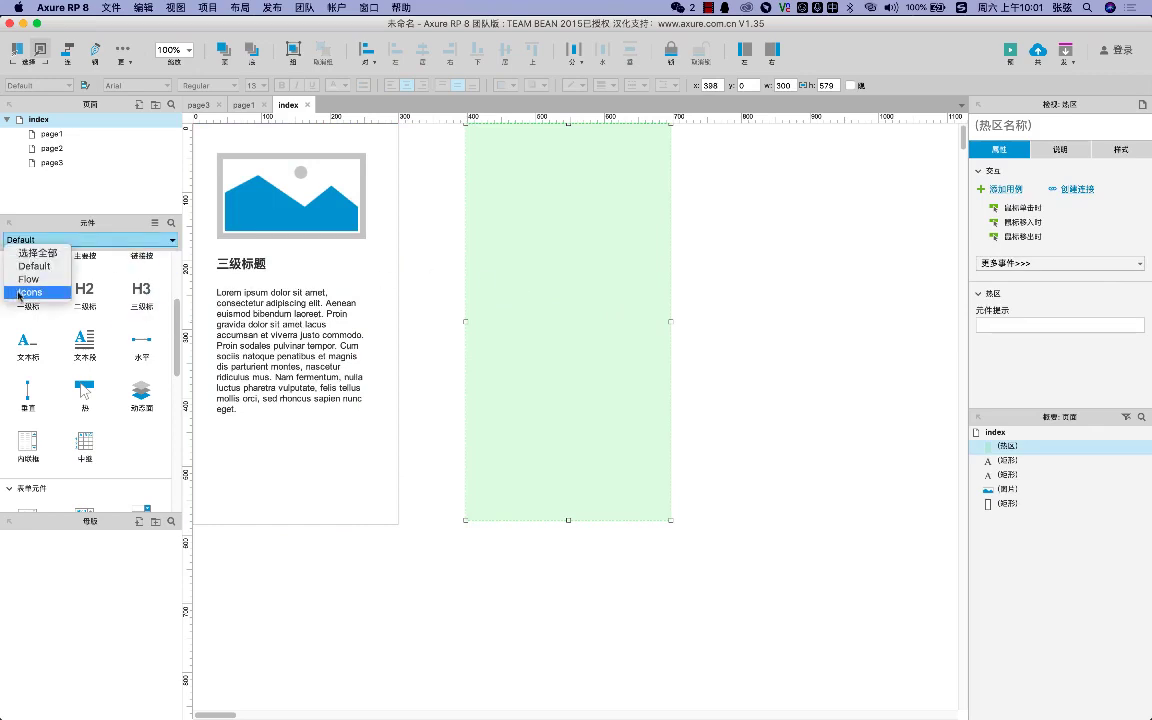
click(127, 272)
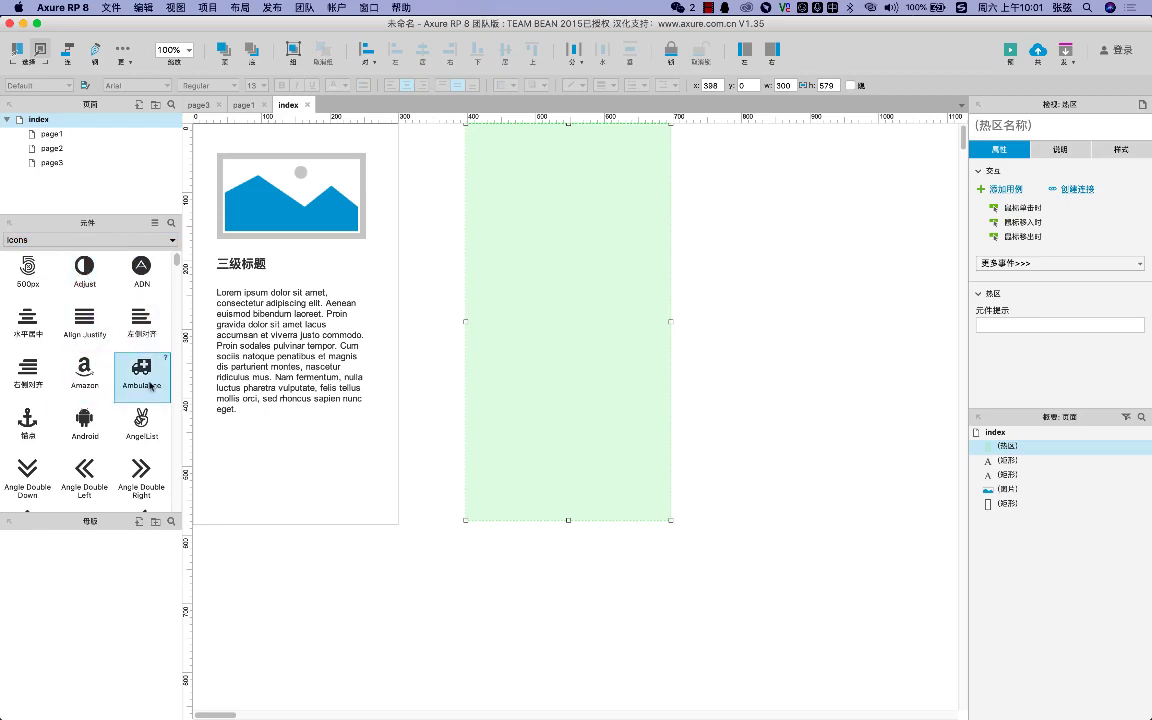
drag(319, 479, 375, 499)
click(430, 537)
click(470, 530)
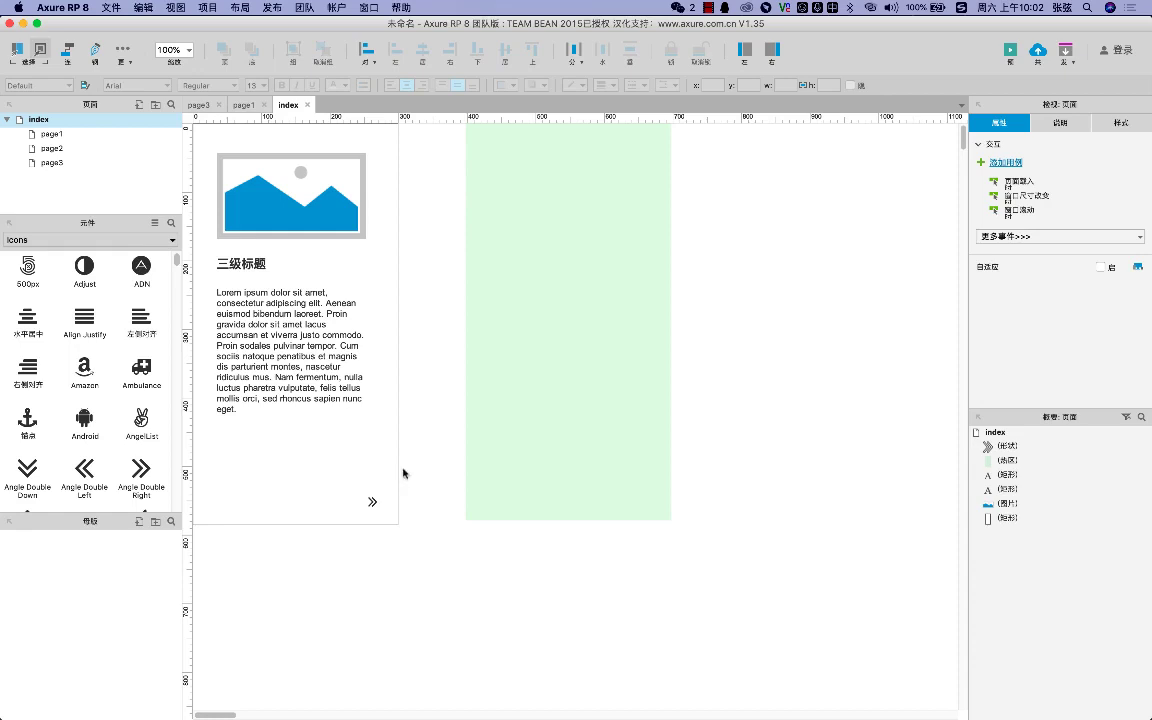
Shrink the hot spot to about 99 × 52 and place it over the double-arrow icon at about x 201, y 526
click(530, 470)
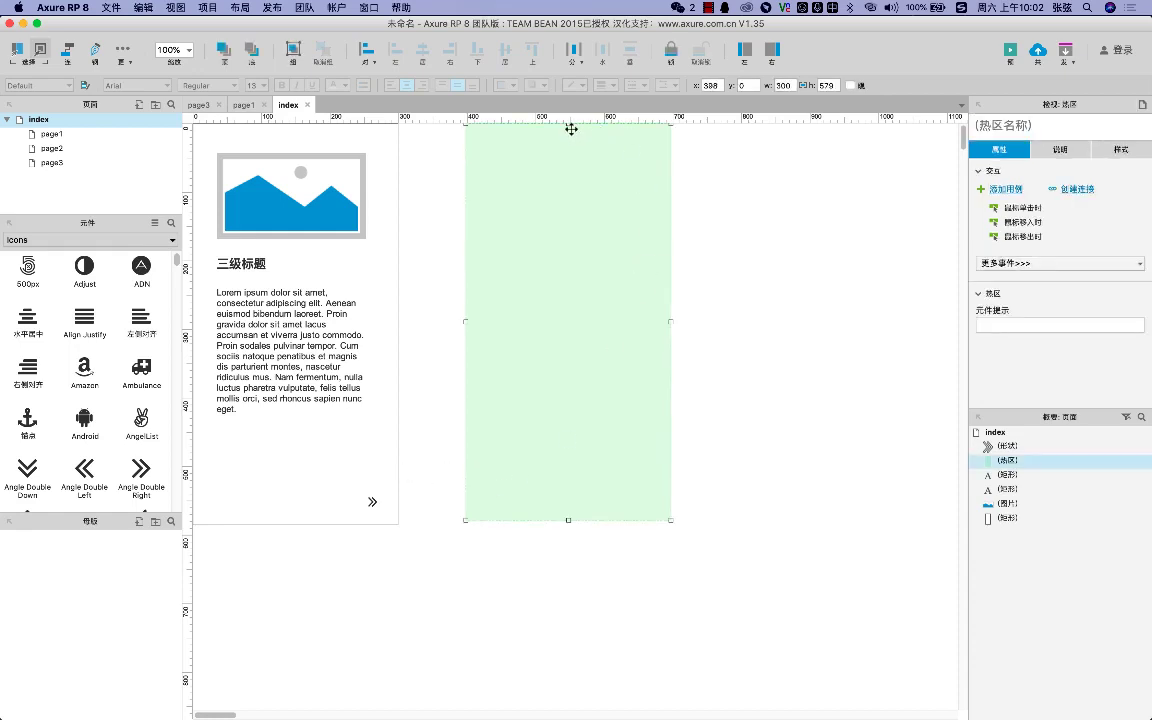
drag(569, 126, 569, 439)
drag(672, 477, 534, 477)
drag(500, 439, 371, 499)
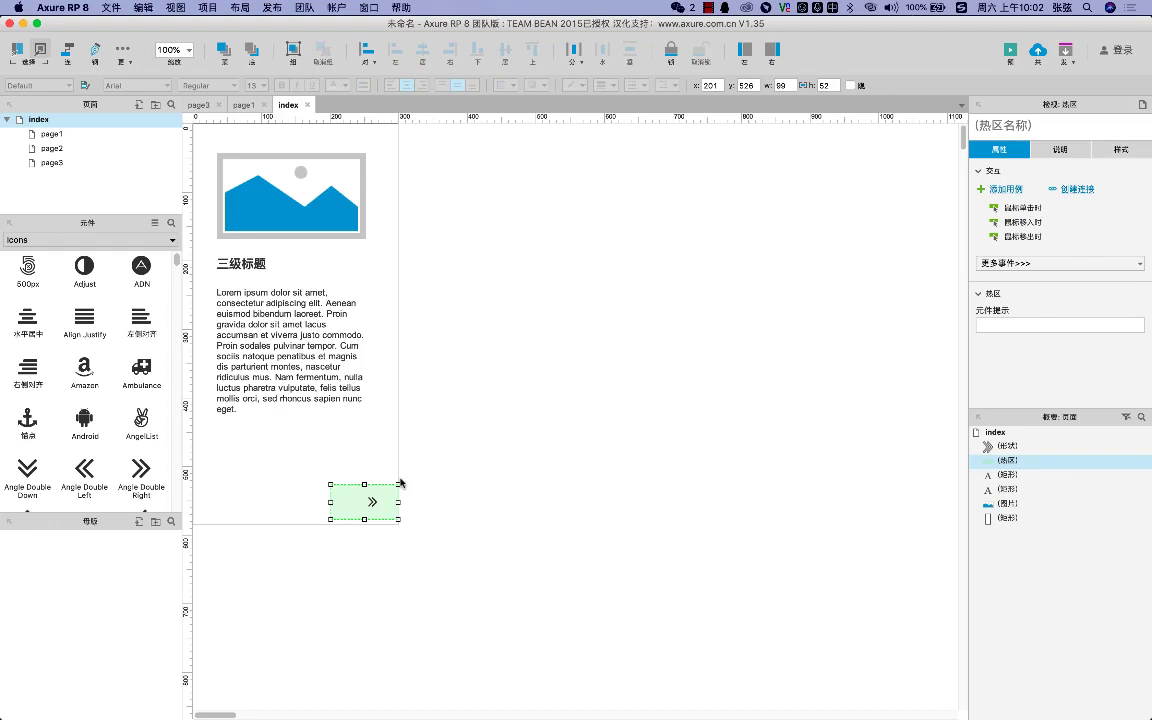
click(518, 402)
click(358, 495)
Switch the widget library back to Default and place a 300 × 25 form text field beside the card at about x 383, y 239
click(157, 240)
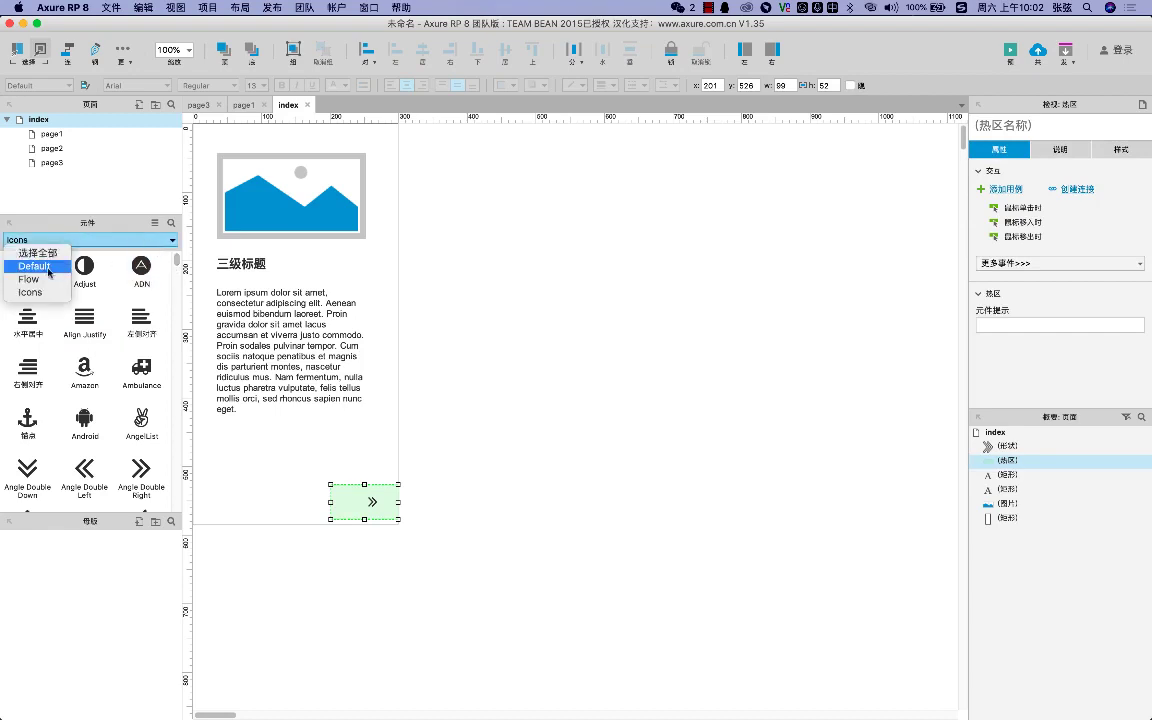
click(500, 290)
key(Up)
key(Up)
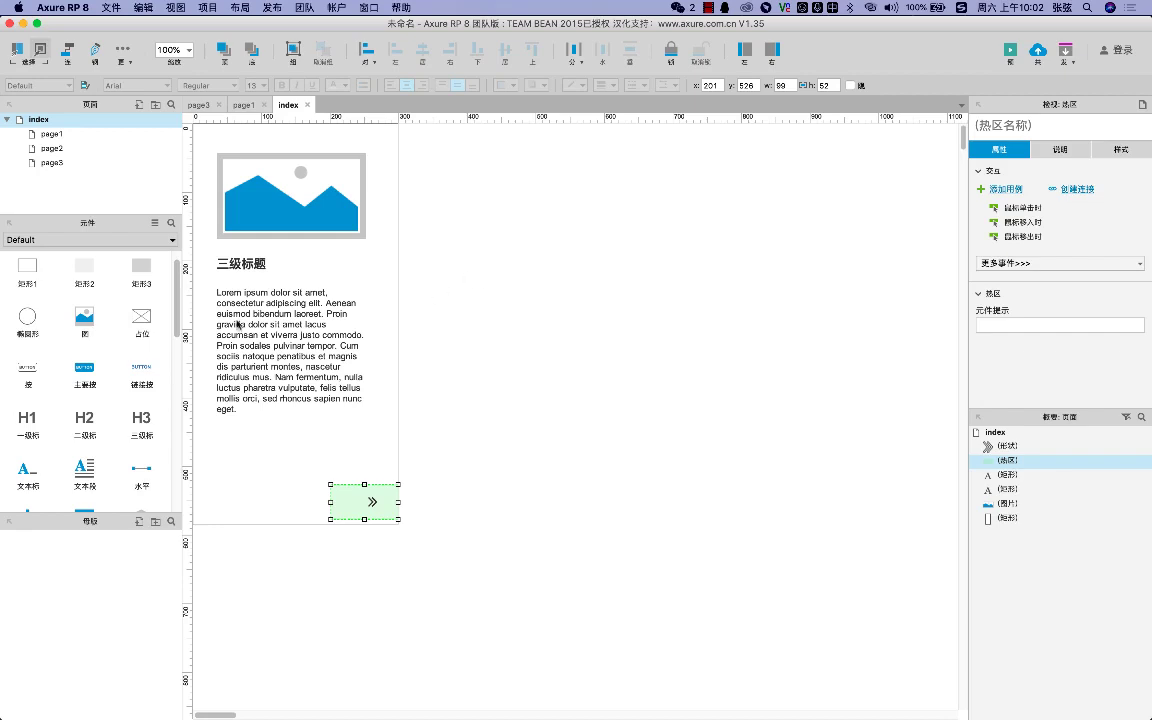
scroll(115, 345, down, 3)
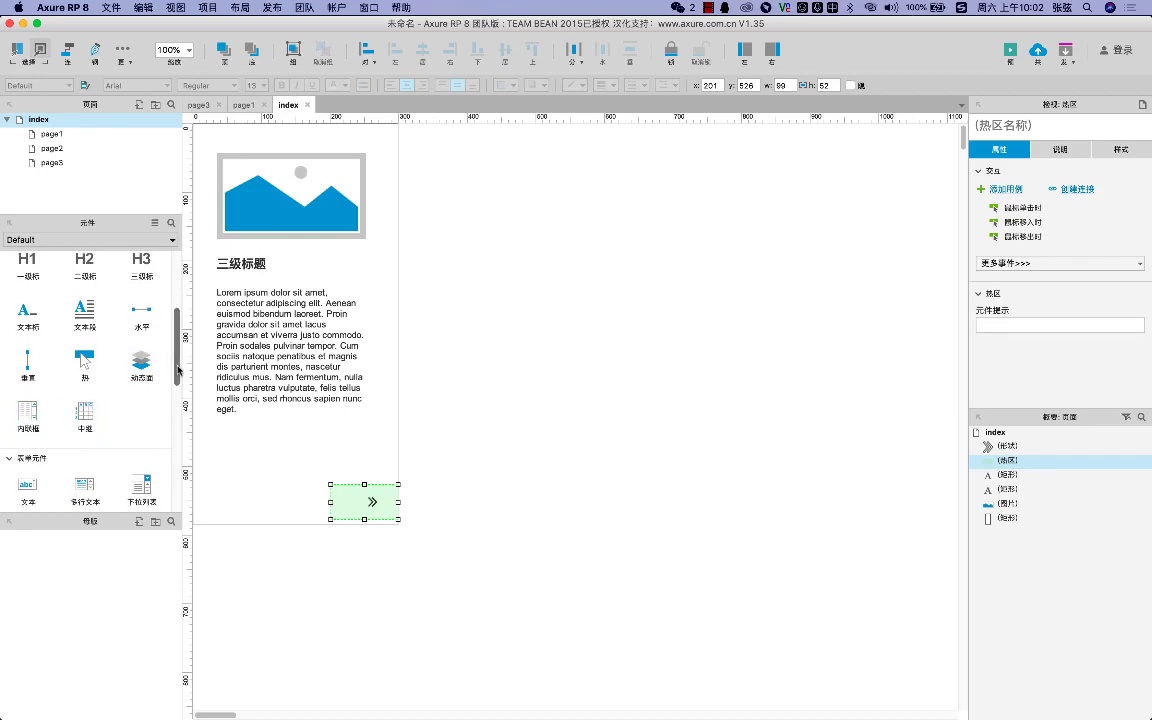
scroll(178, 370, down, 1)
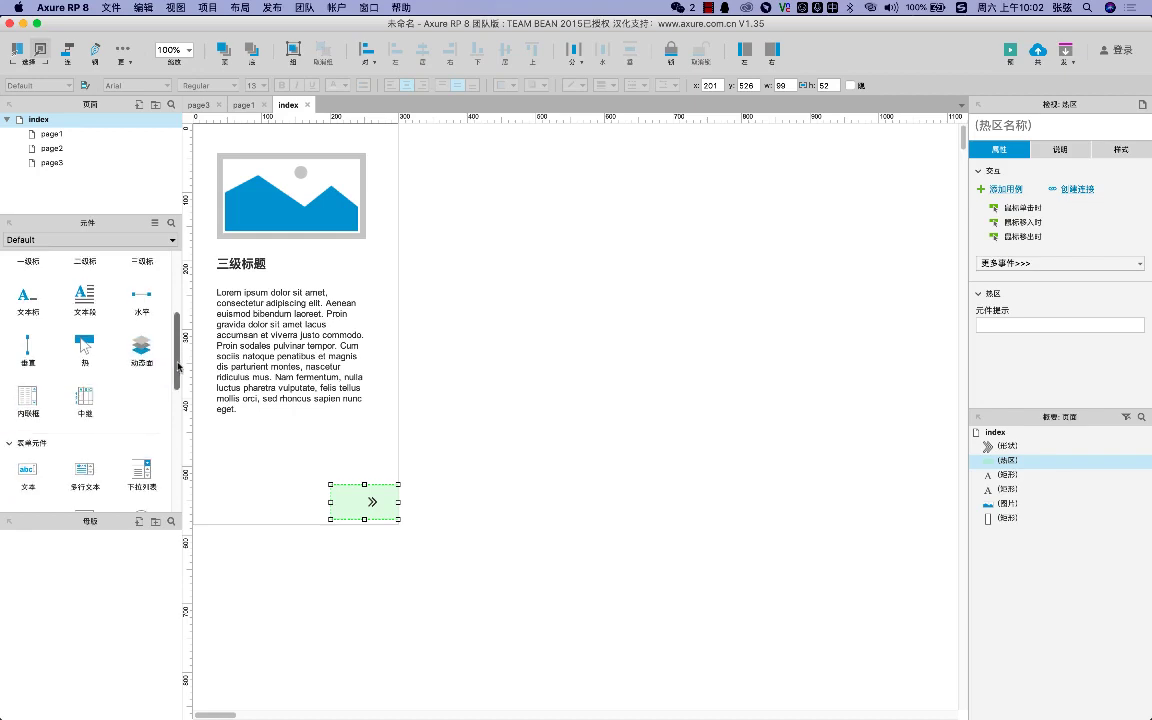
scroll(145, 330, down, 1)
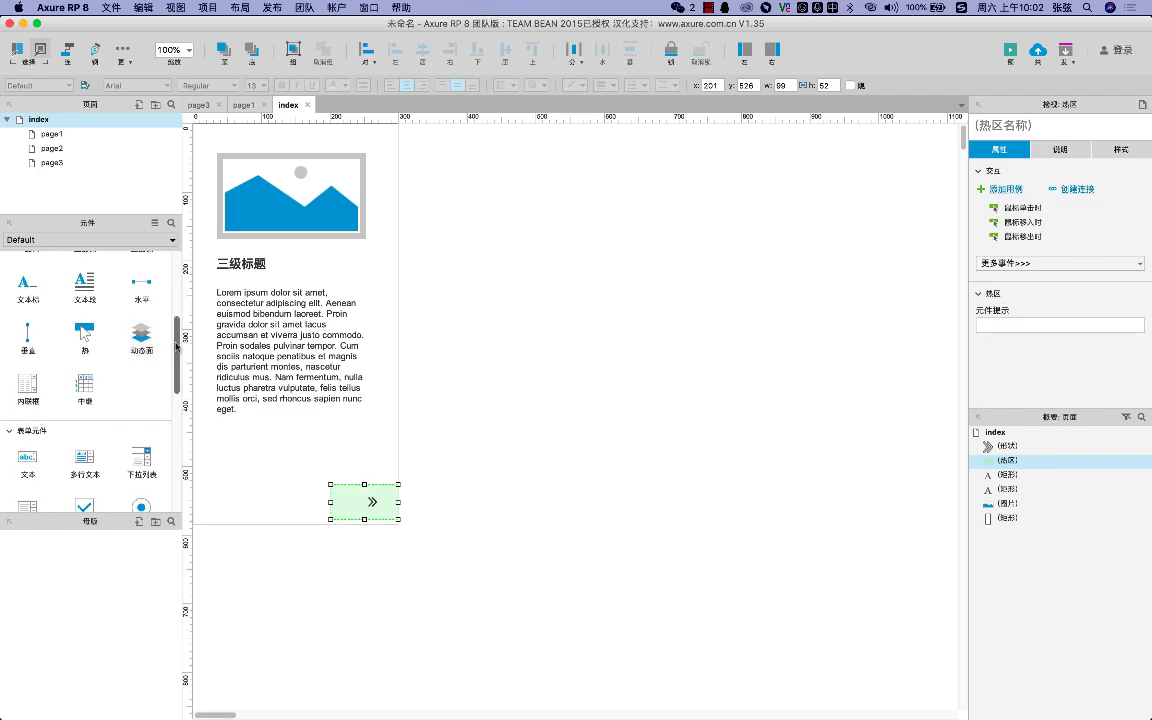
scroll(177, 361, down, 3)
scroll(90, 350, down, 5)
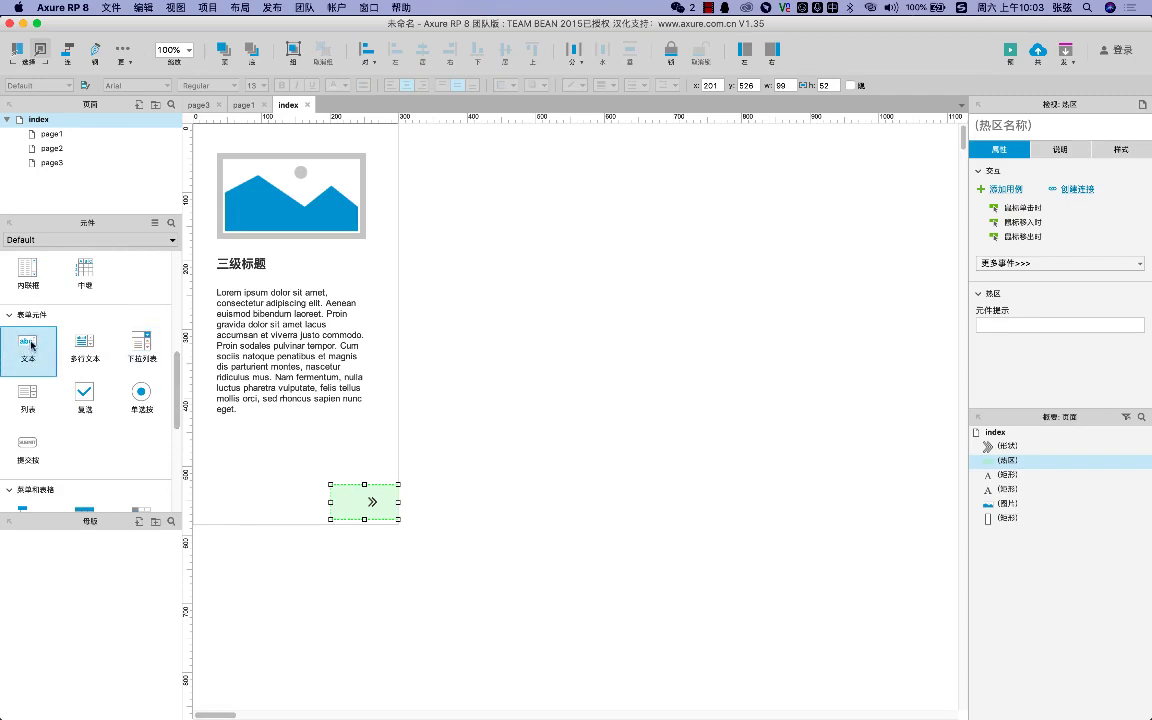
drag(31, 345, 455, 288)
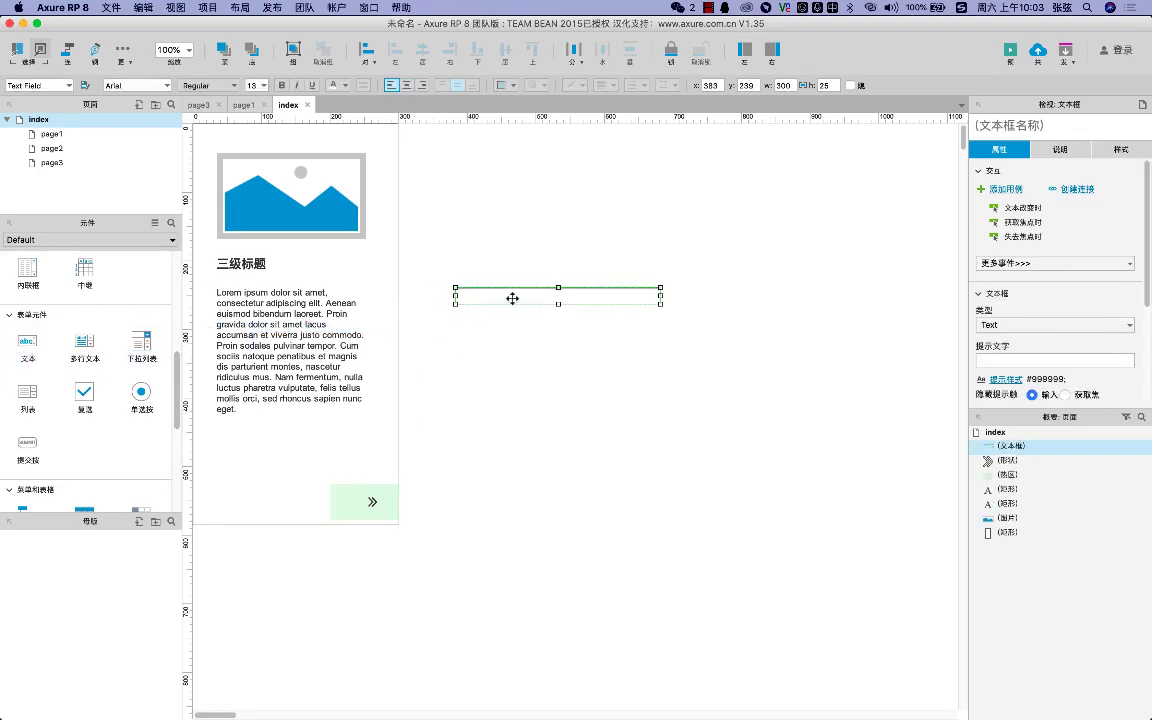
click(599, 362)
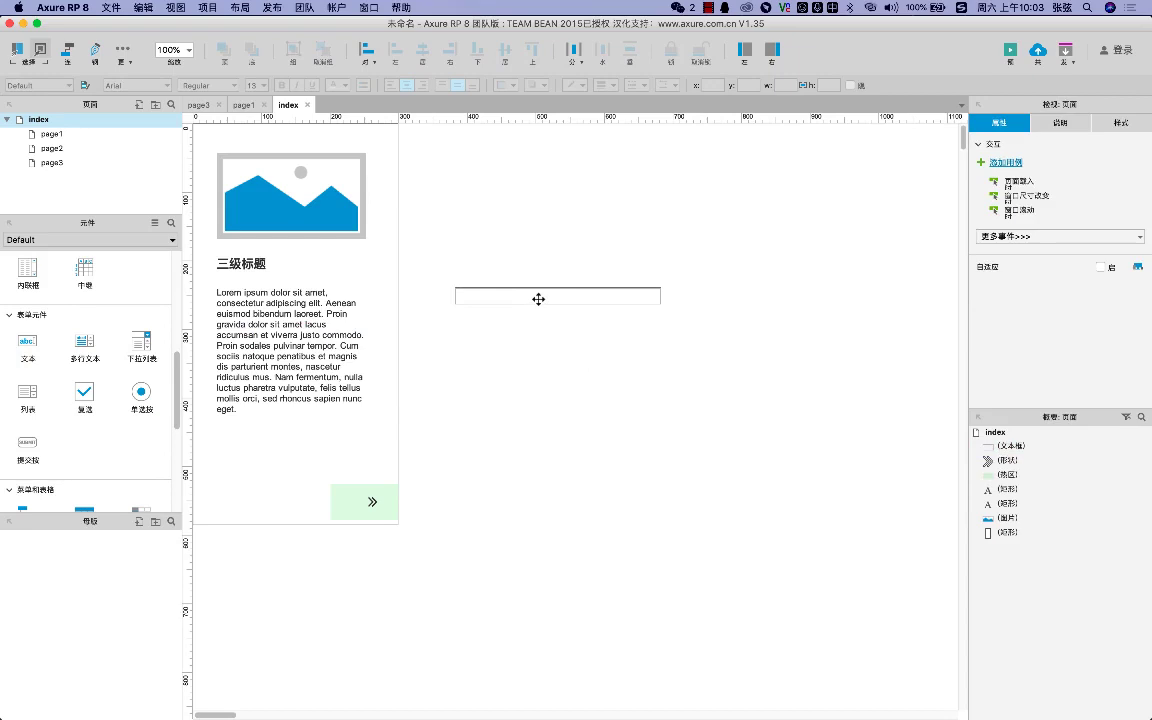
Enter the sample text "asdfba" in the text field
double_click(538, 299)
text(asdfba)
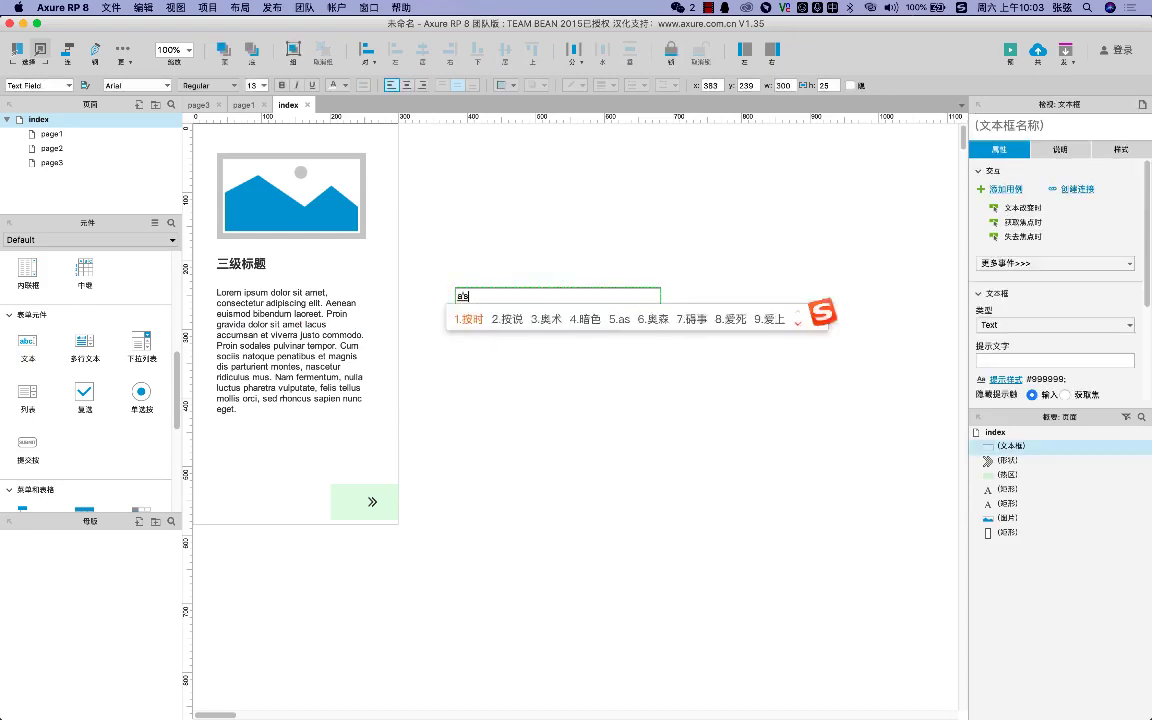
key(shift)
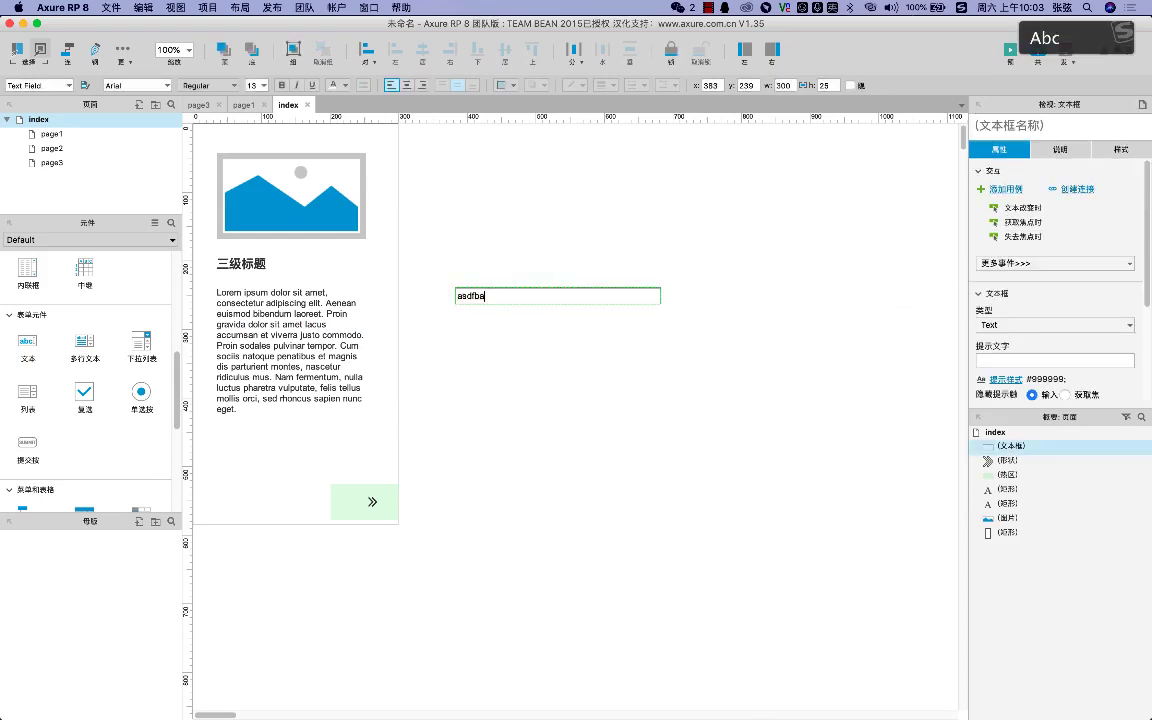
click(481, 332)
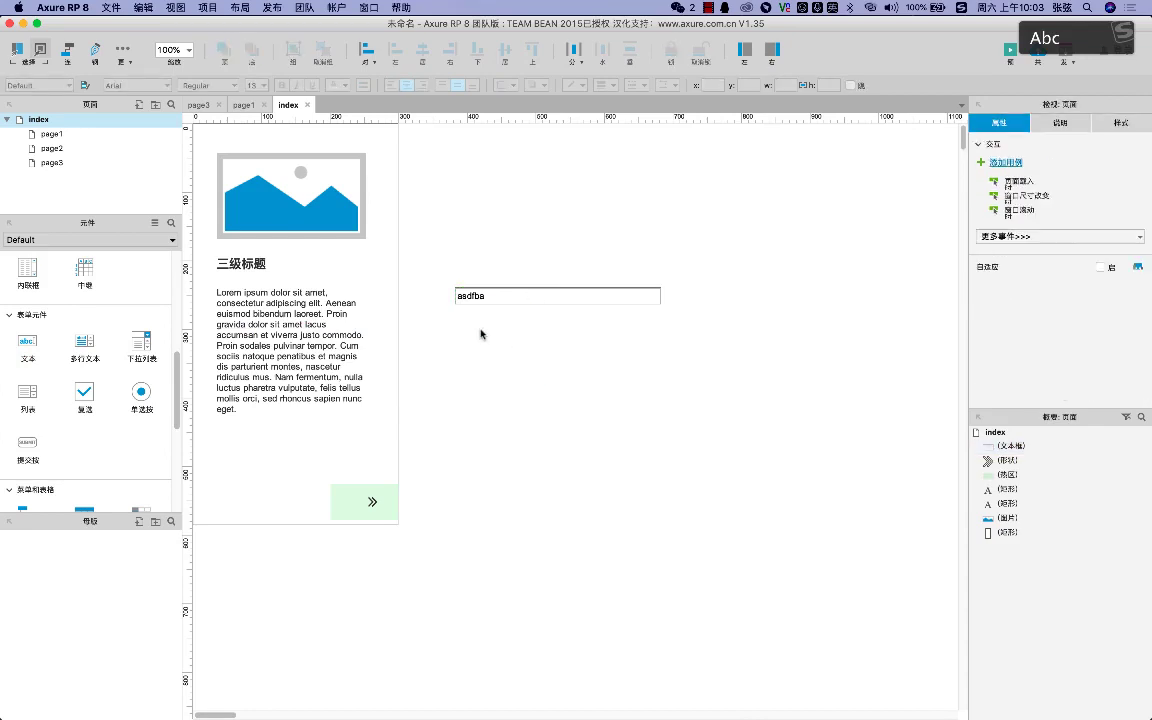
click(494, 298)
click(512, 342)
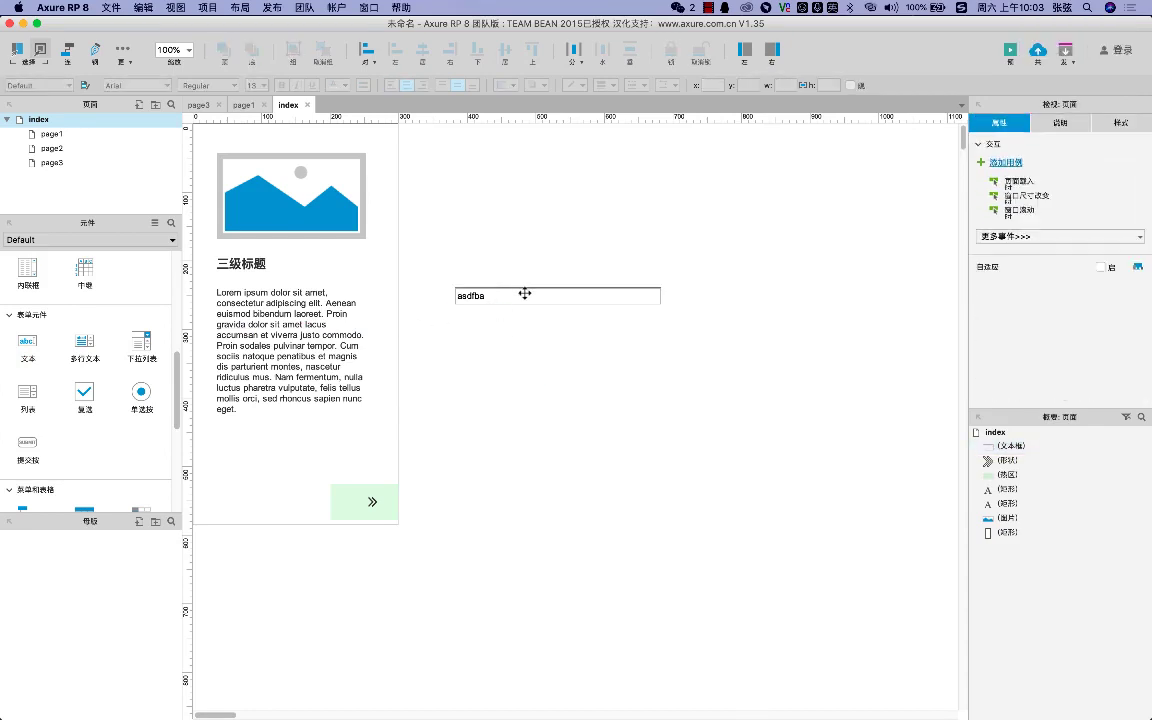
click(524, 293)
Place a 300 × 170 multi-line text area below the text field at x 383, y 298 and a drop-down list beside it at x 741, y 313
drag(85, 345, 624, 378)
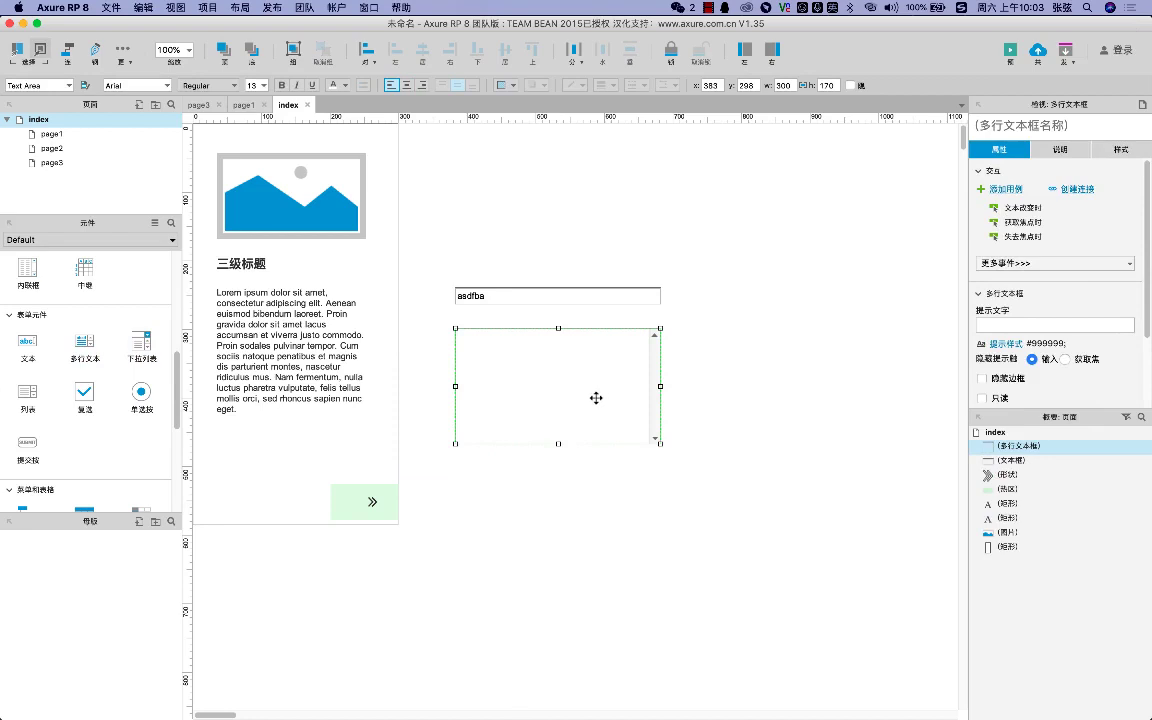
drag(160, 352, 701, 339)
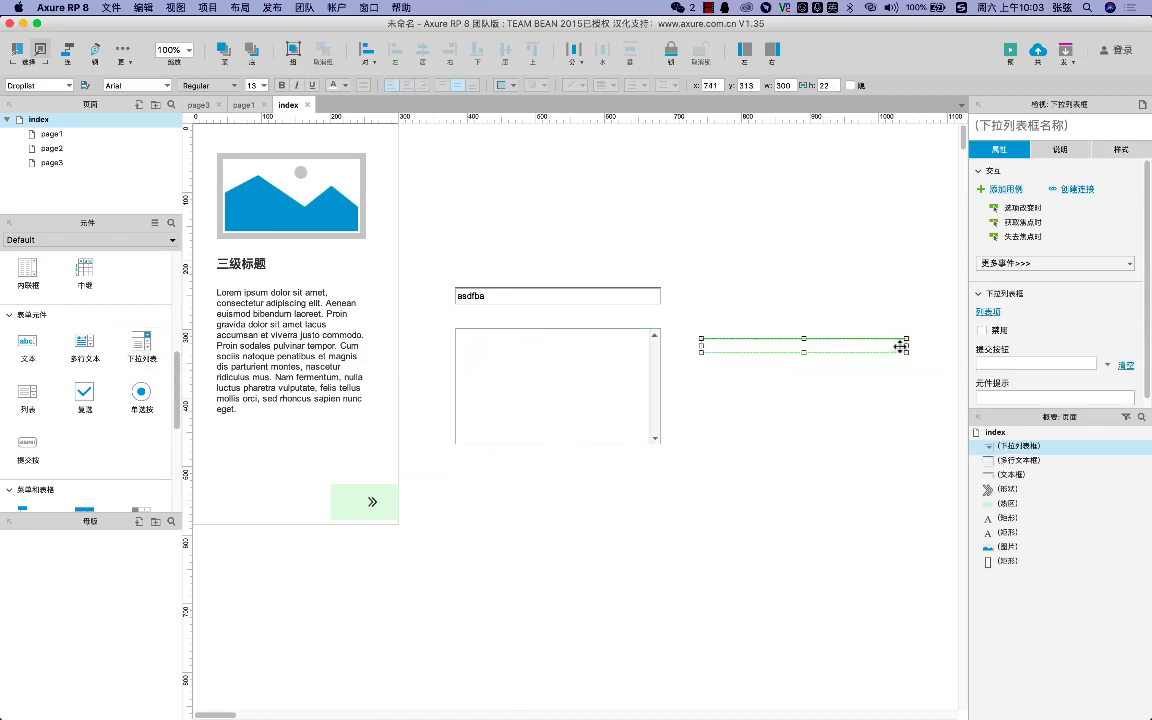
Move the drop-down list below the text area to about x 376, y 497 and add a first item to its options
drag(841, 345, 585, 470)
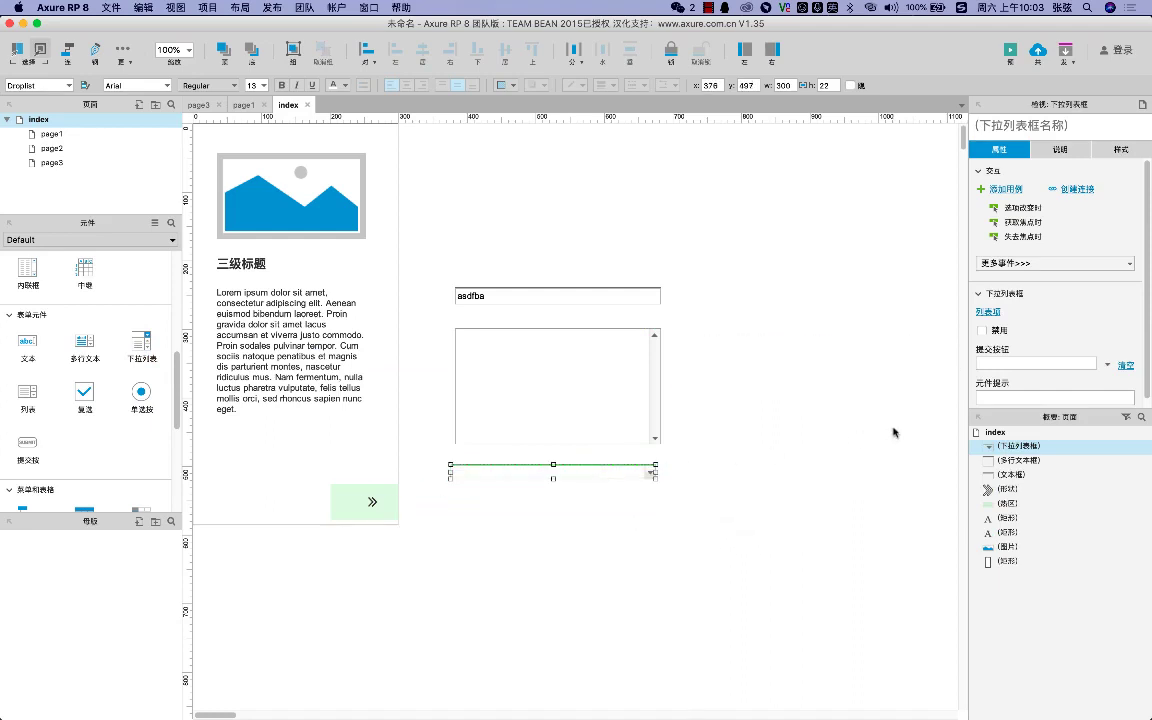
double_click(630, 478)
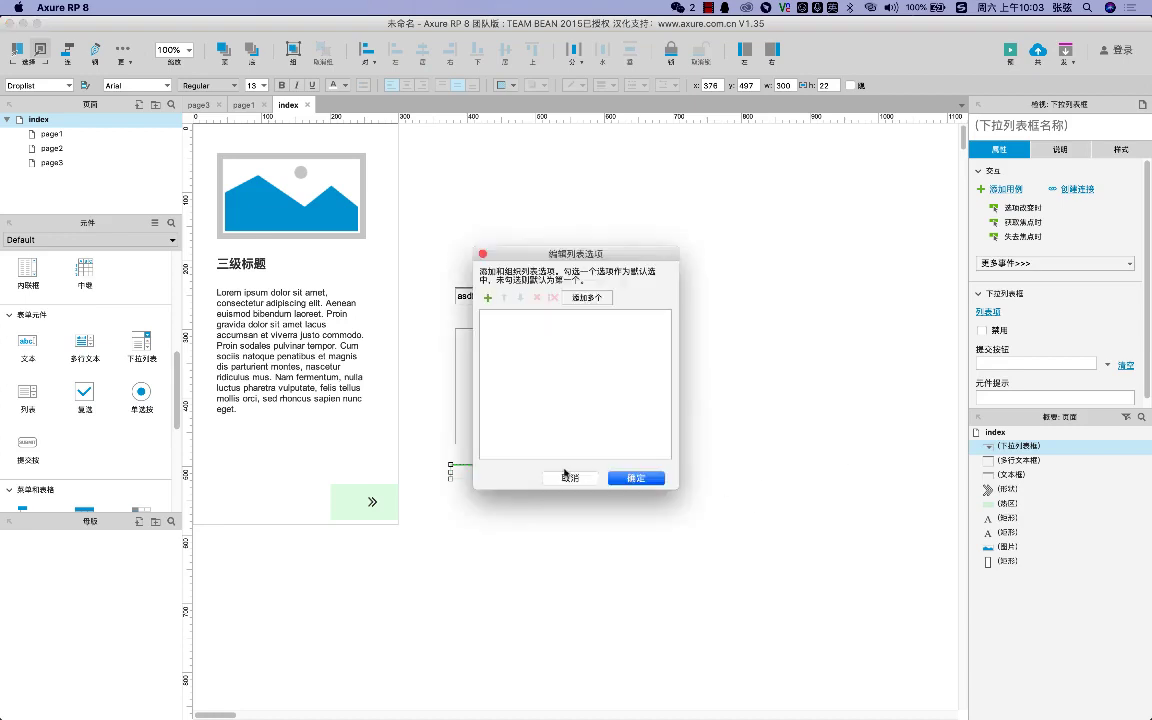
click(487, 297)
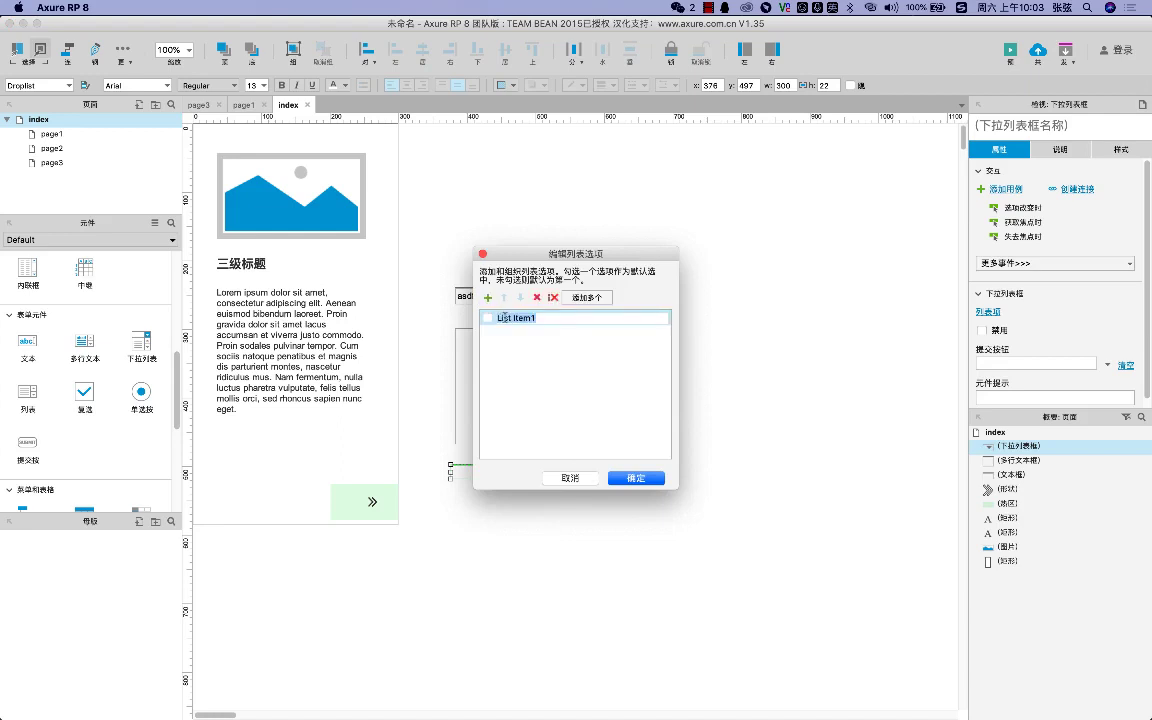
Bulk-add the options 北京, 上海, 深圳, 广州 and 杭州 to the drop-down list, one per line
click(587, 297)
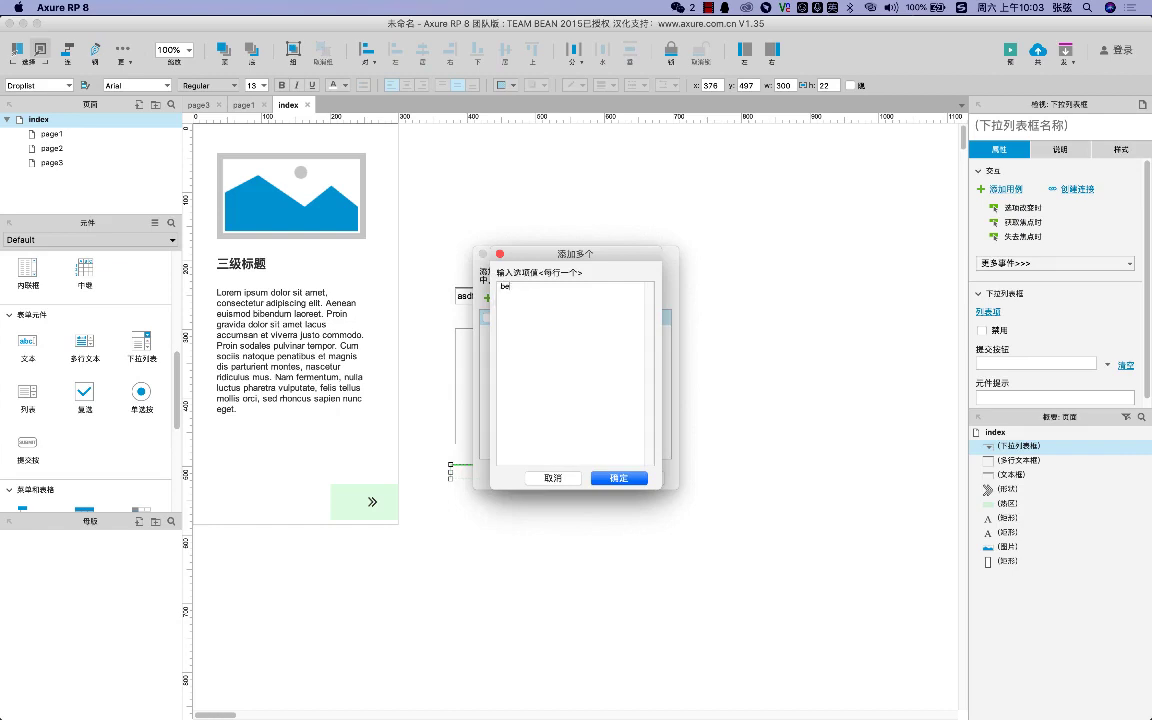
text(be)
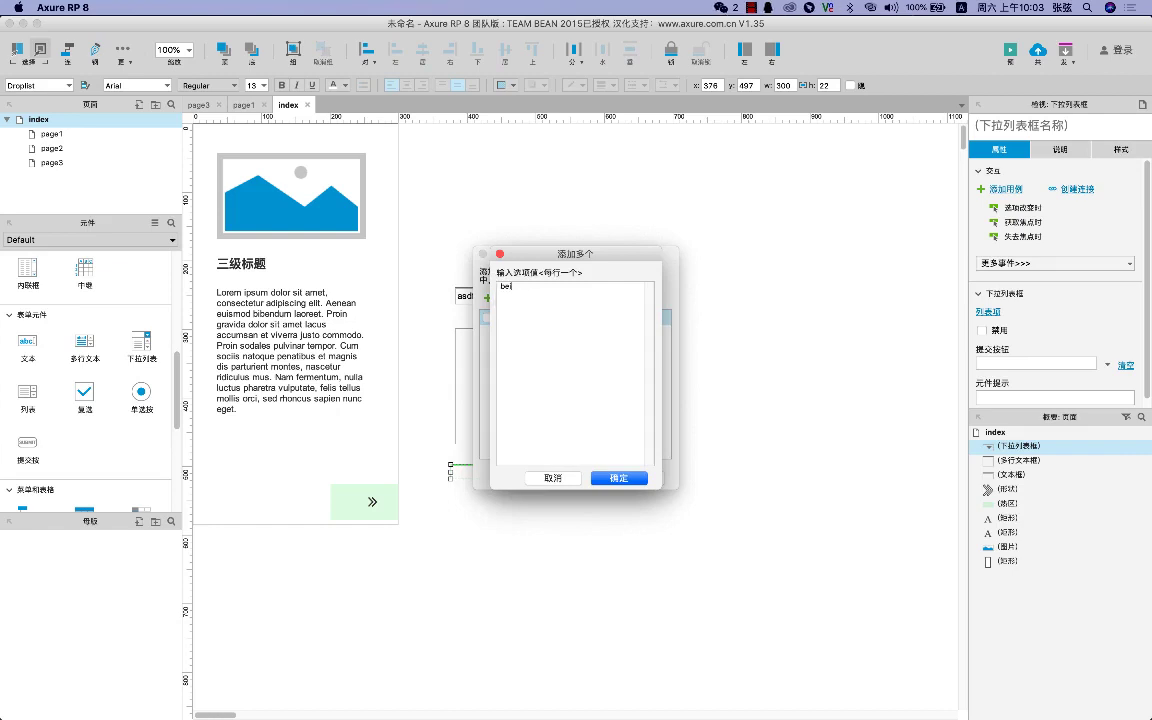
key(BackSpace)
key(BackSpace)
text(beijing)
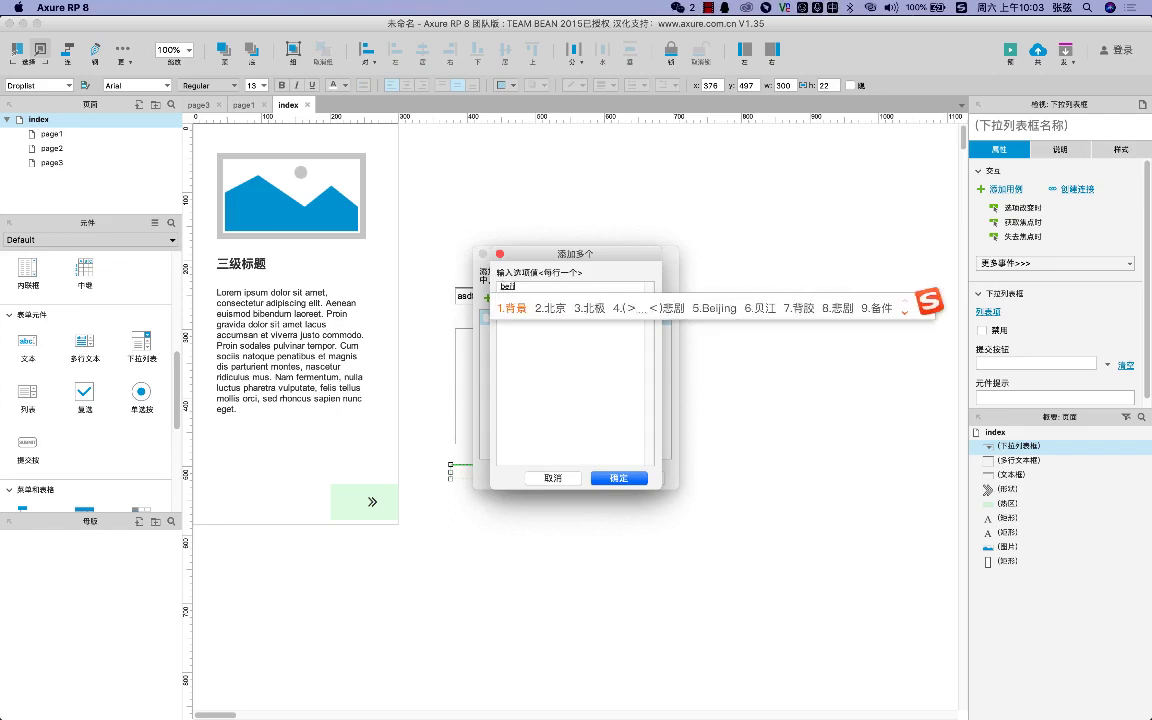
key(space)
text(beij)
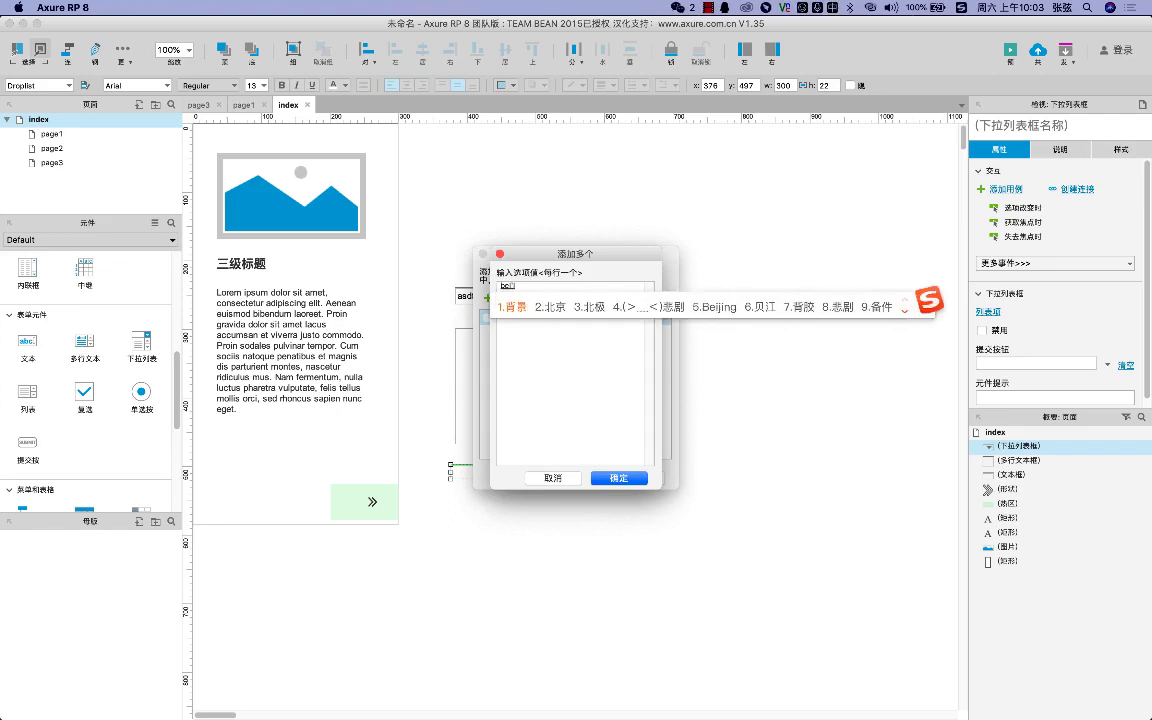
text(2)
key(Return)
text(shanghai)
key(space)
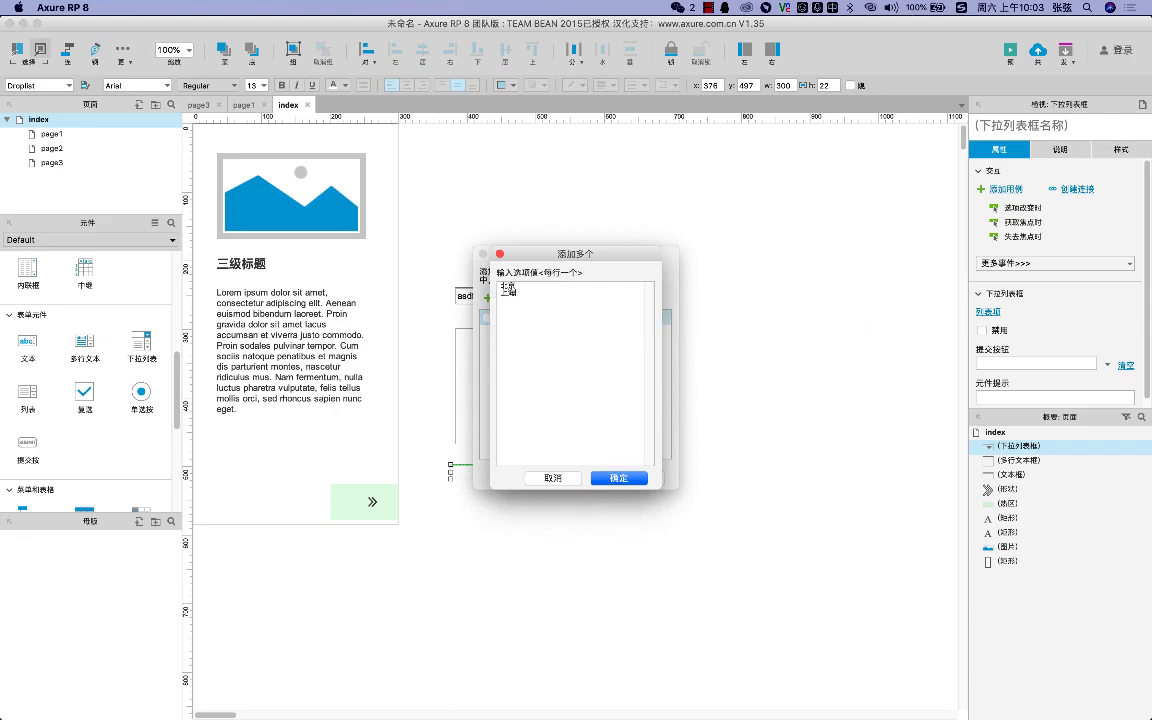
text(shenzhen)
key(space)
text(guangzhou)
key(space)
text(hangzhou)
key(space)
click(618, 479)
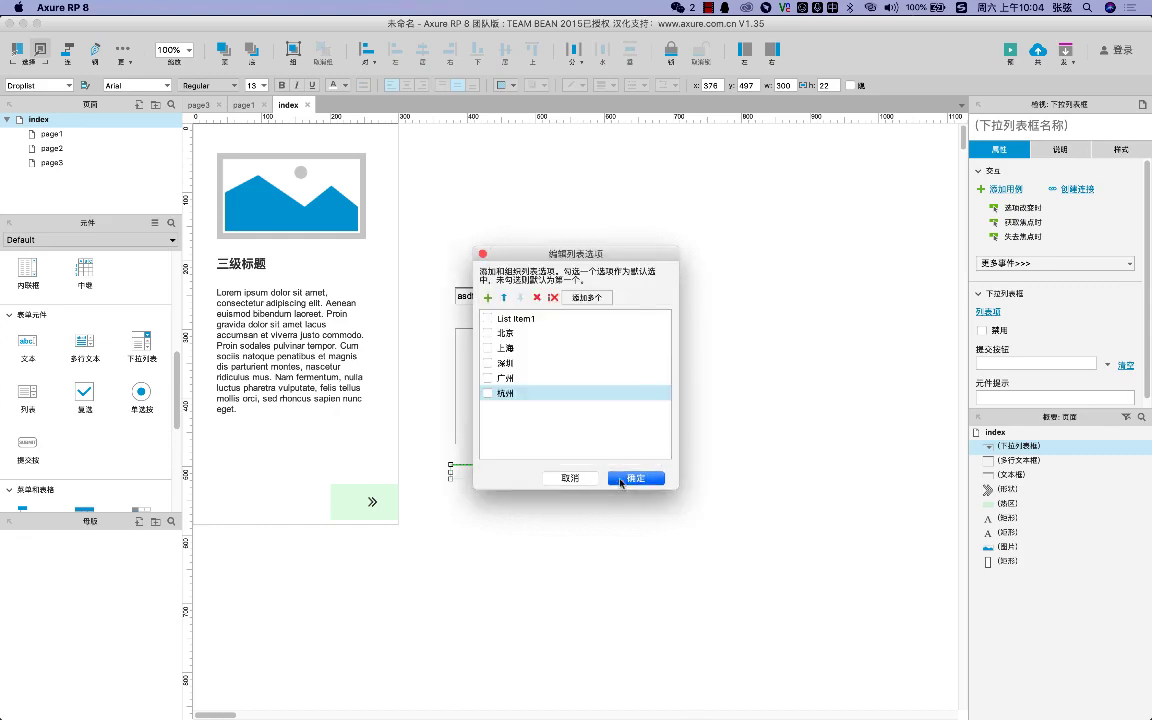
Delete List Item1 from the drop-down list's options and apply the remaining city entries
click(489, 319)
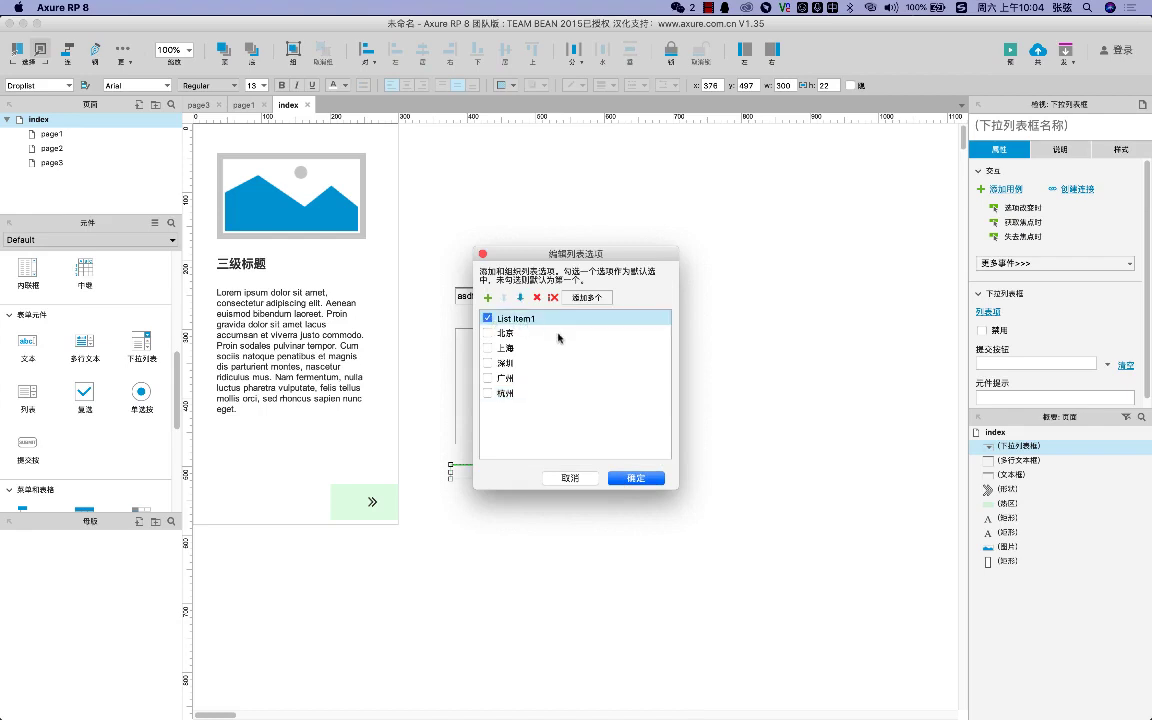
click(537, 297)
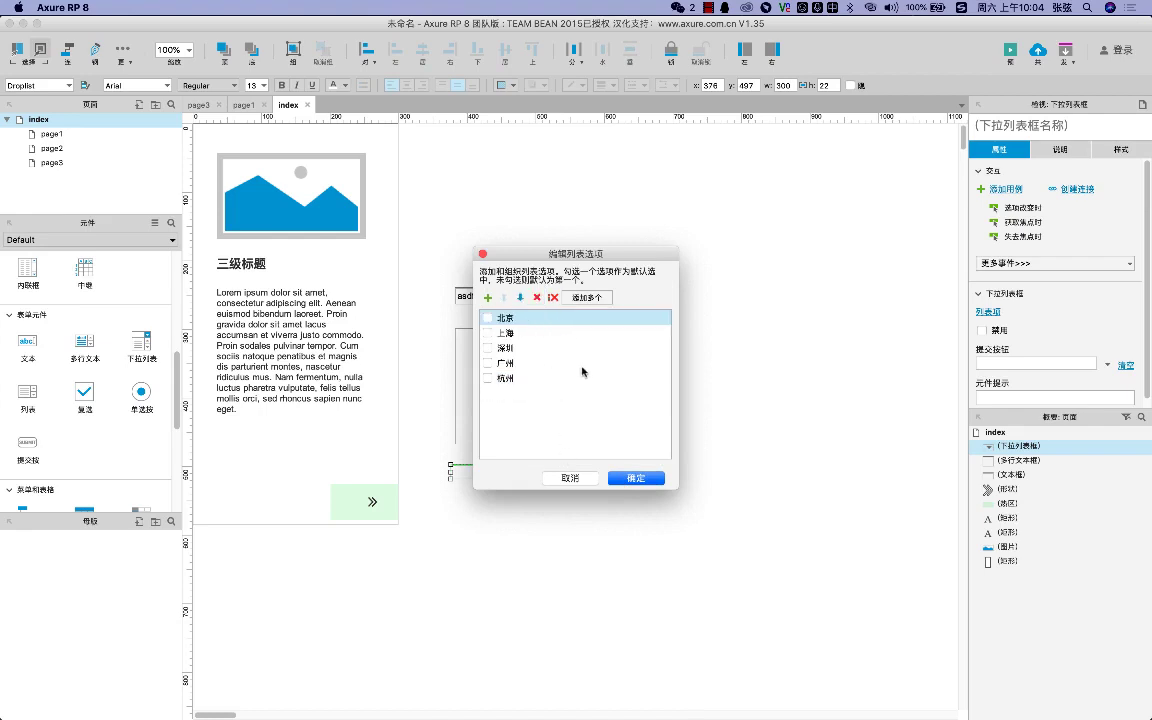
click(615, 480)
click(548, 504)
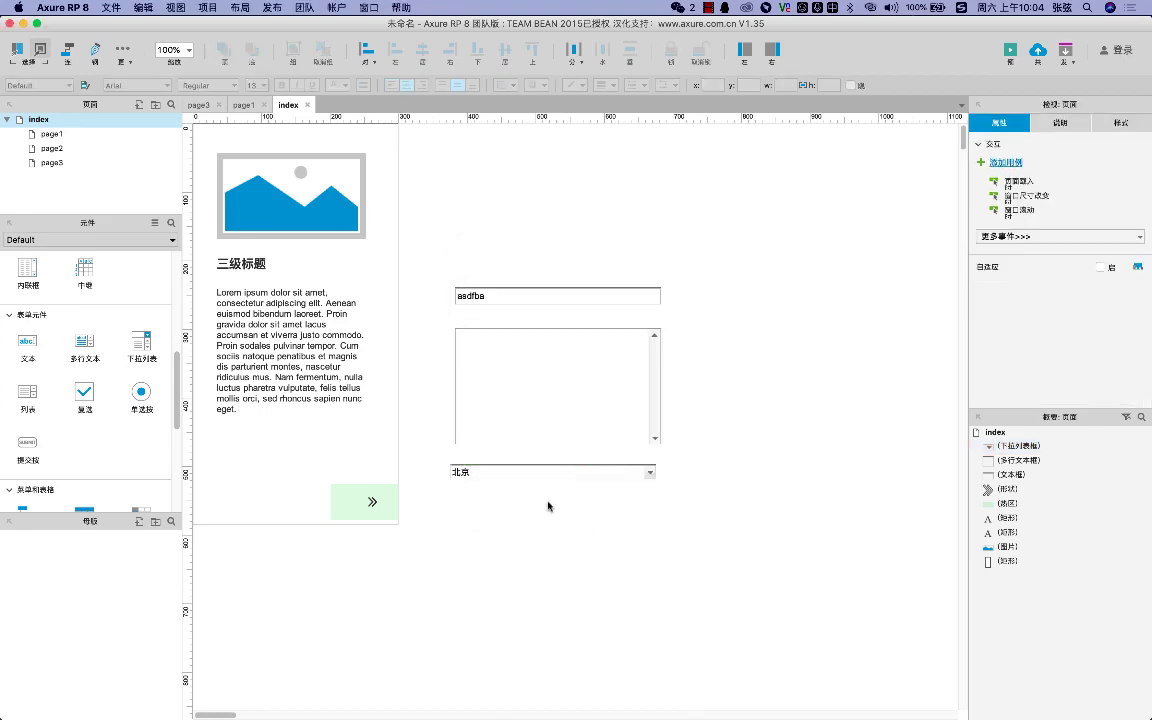
Preview the index page in the browser, expand the city drop-down list to check its options, and return to Axure
click(647, 476)
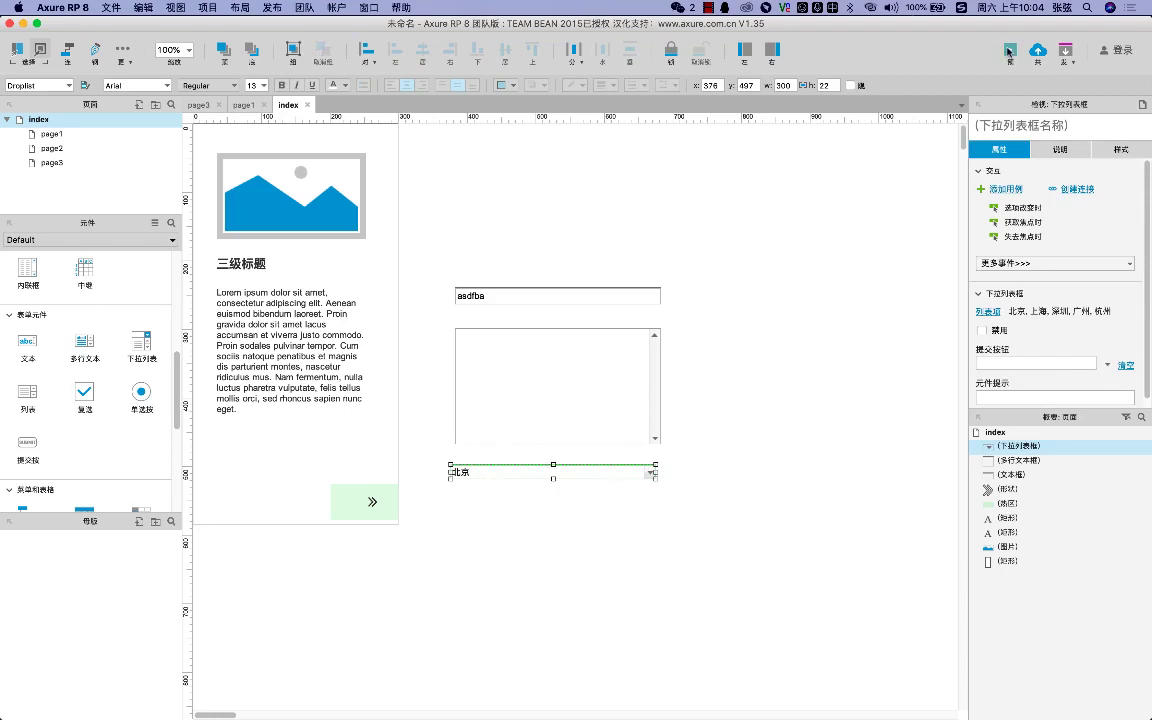
key(super+period)
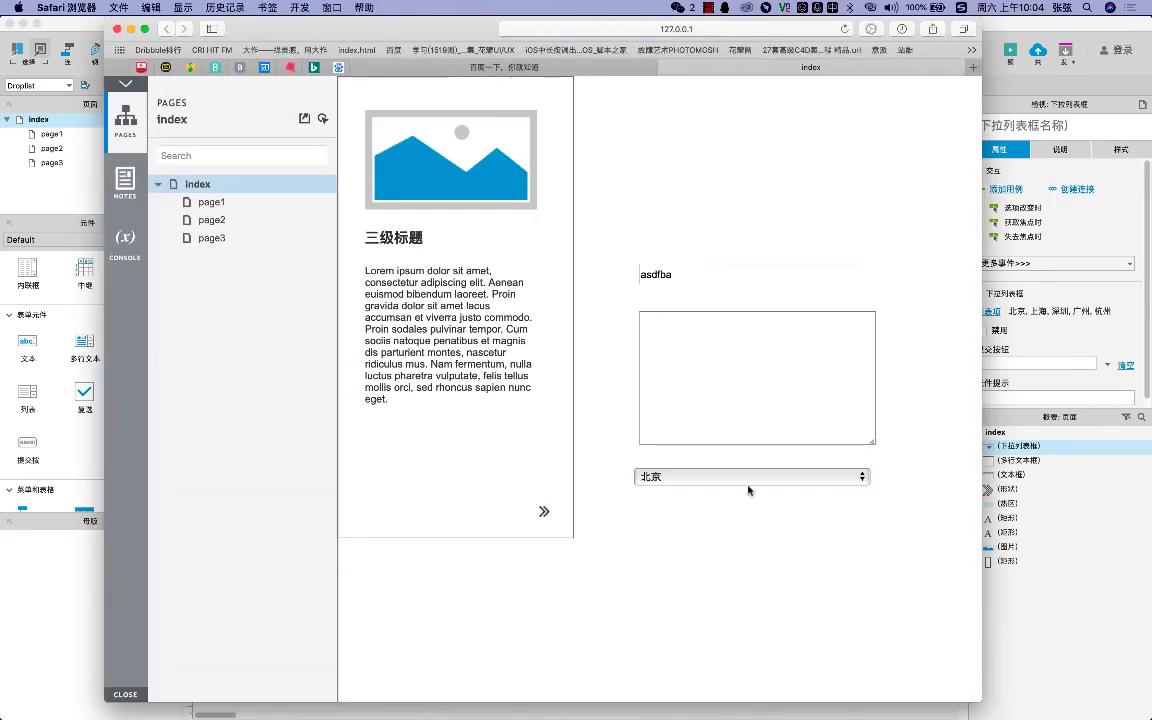
click(761, 472)
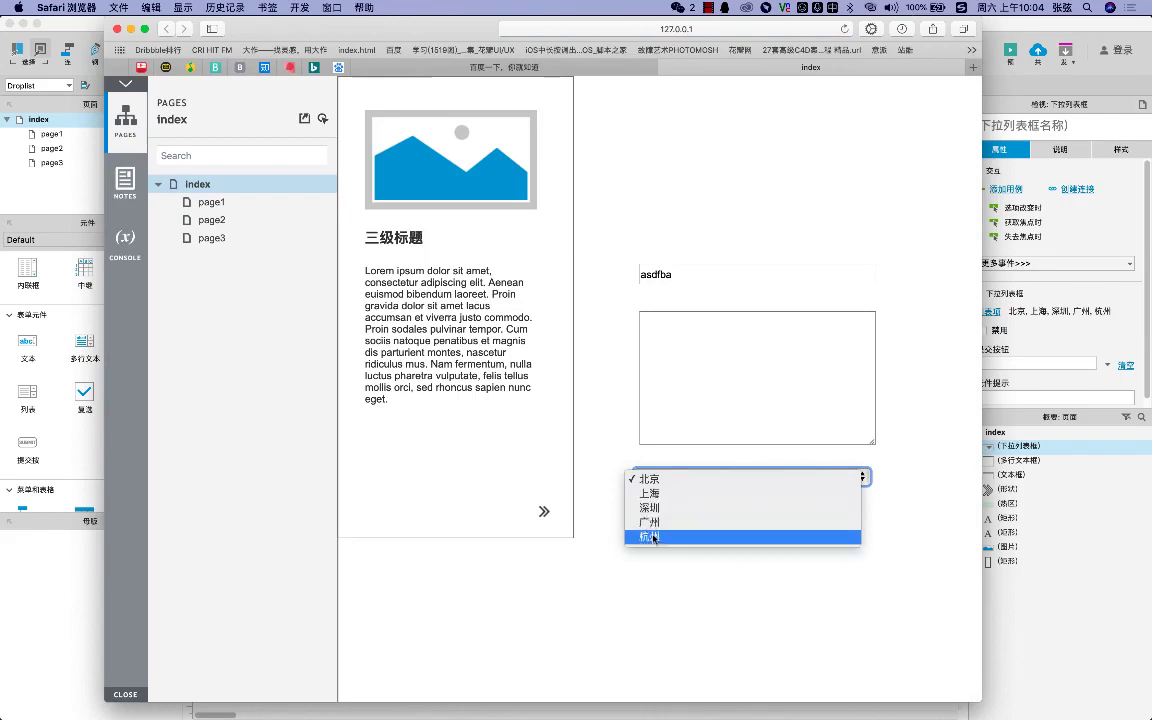
click(1106, 238)
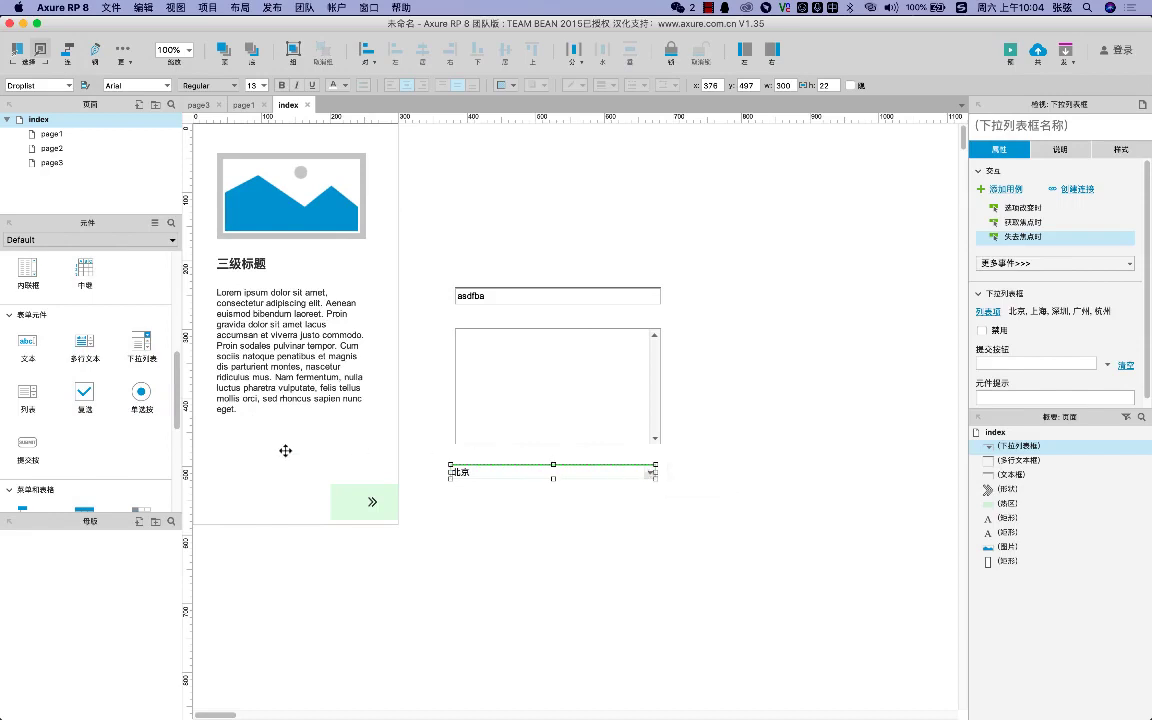
Place a 300 × 170 list box beside the text field at about x 674, y 101 and view its list options editor
click(459, 386)
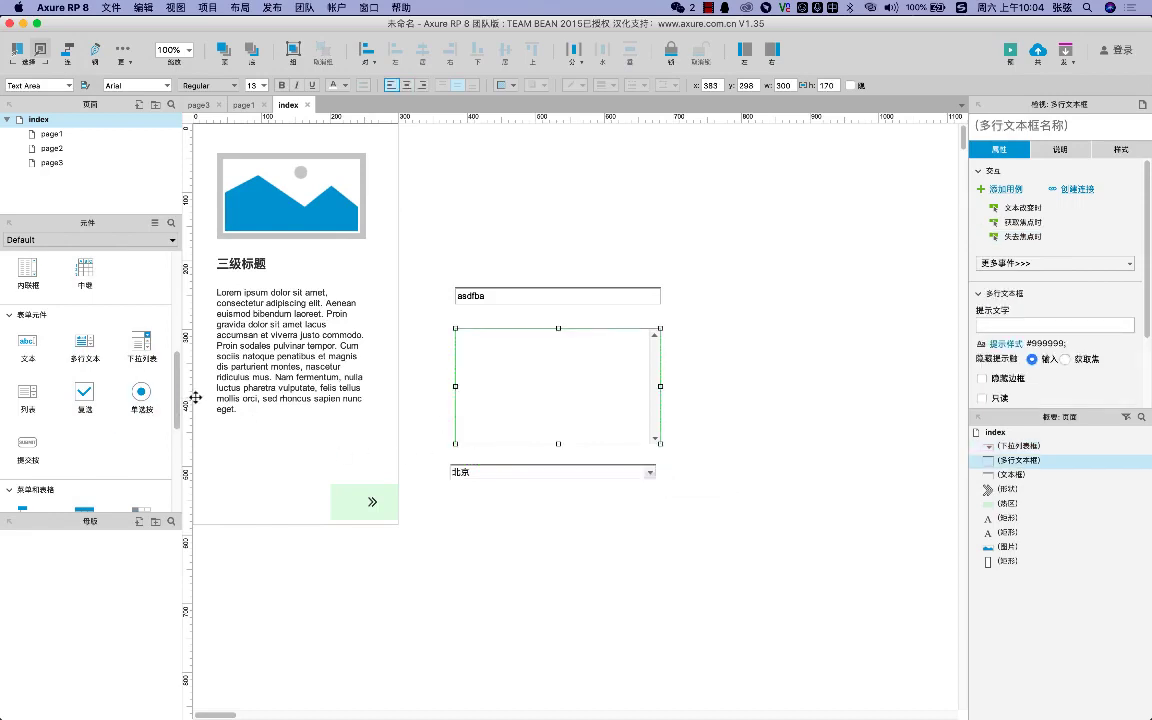
drag(16, 396, 581, 219)
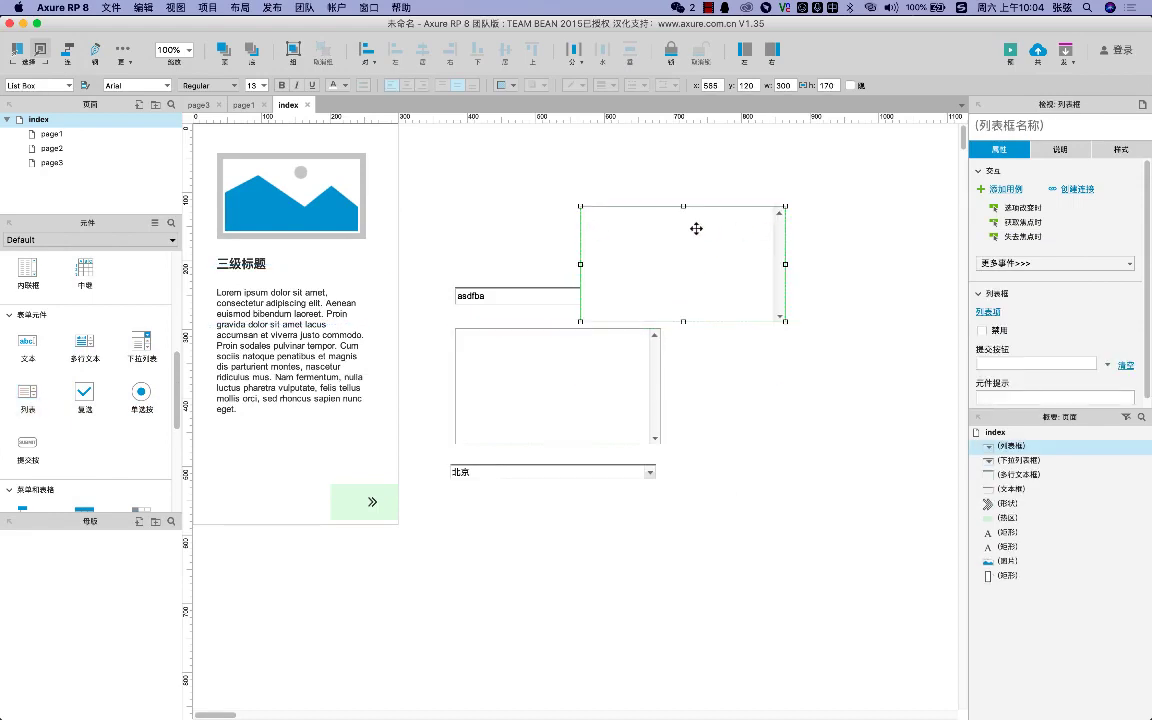
drag(694, 229, 769, 216)
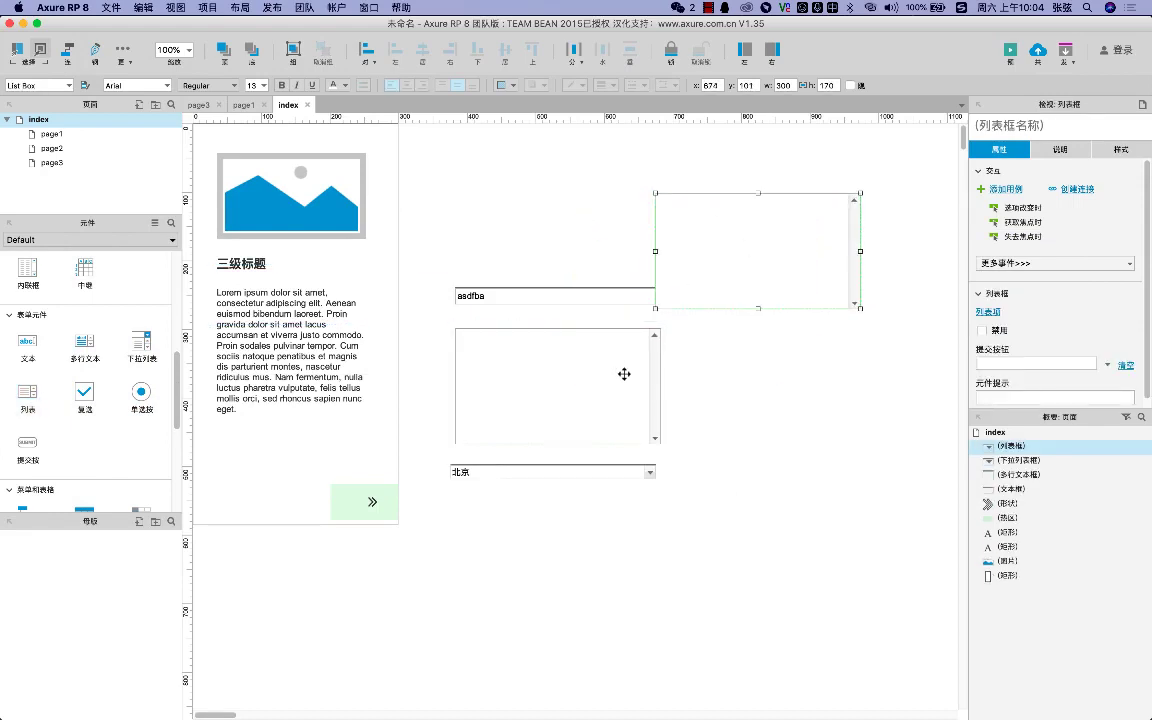
double_click(735, 255)
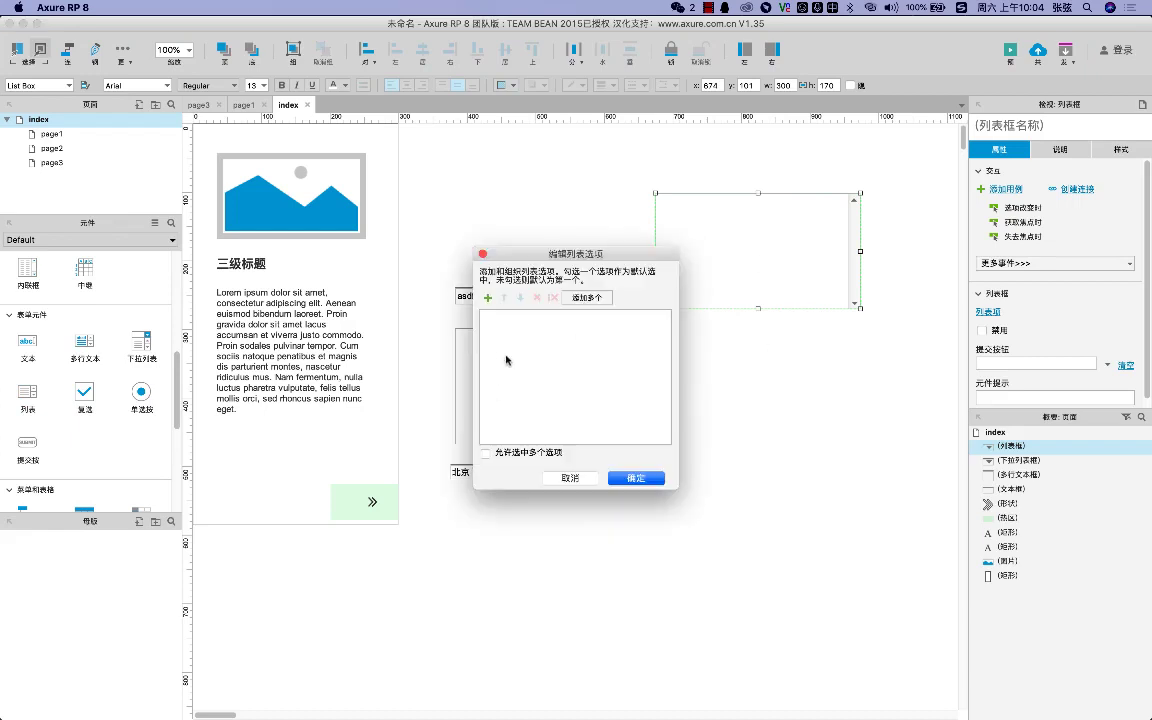
click(481, 255)
Place a second 300 × 170 multi-line text area at about x 364, y 167 to compare it with the list box and drop-down list
drag(85, 342, 444, 249)
click(758, 260)
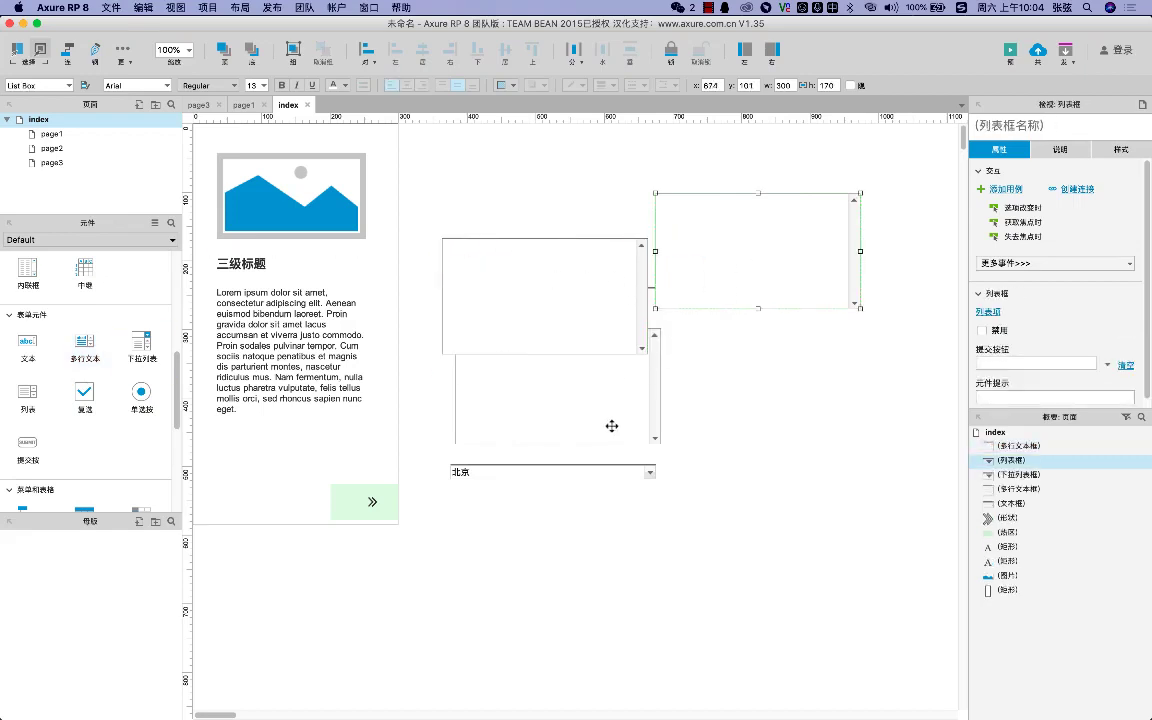
click(618, 474)
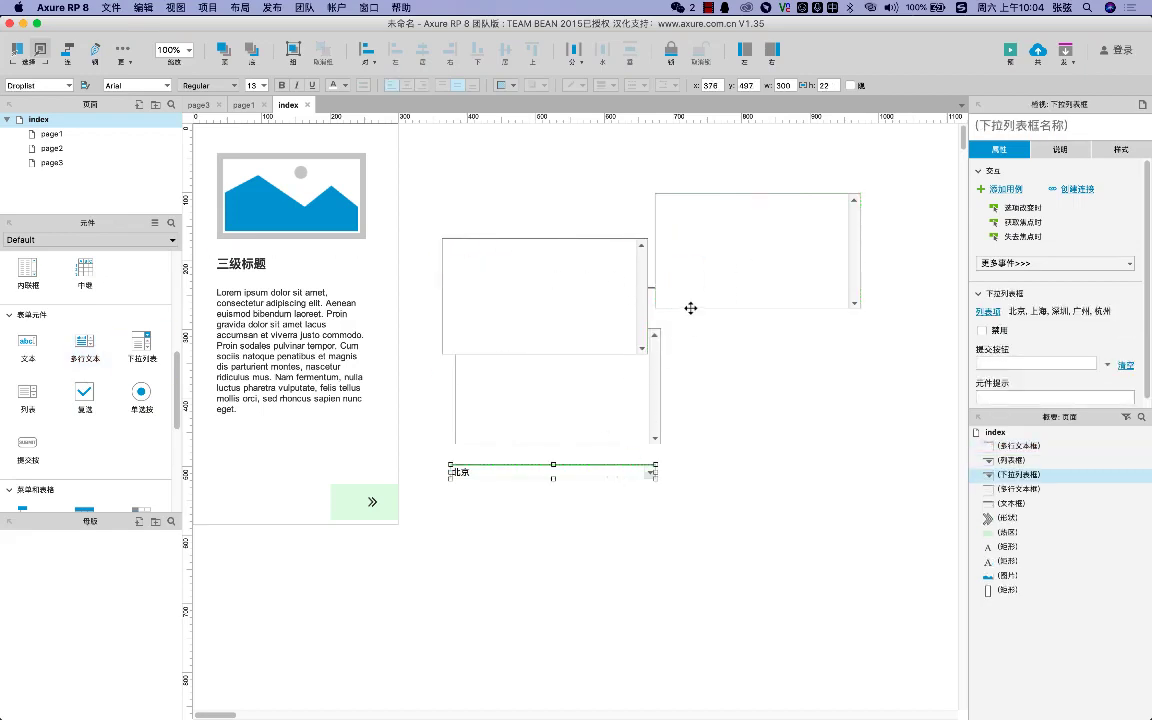
click(534, 313)
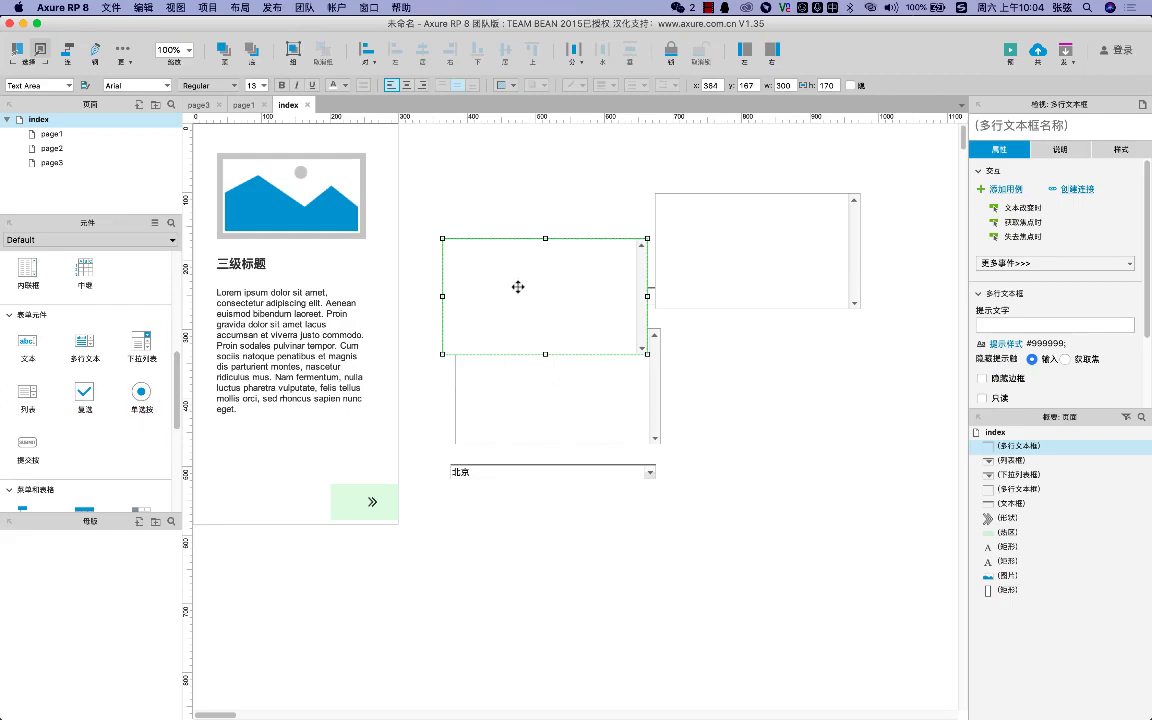
Clear the index page by deleting all the form widgets and the whole sample card
drag(390, 155, 726, 531)
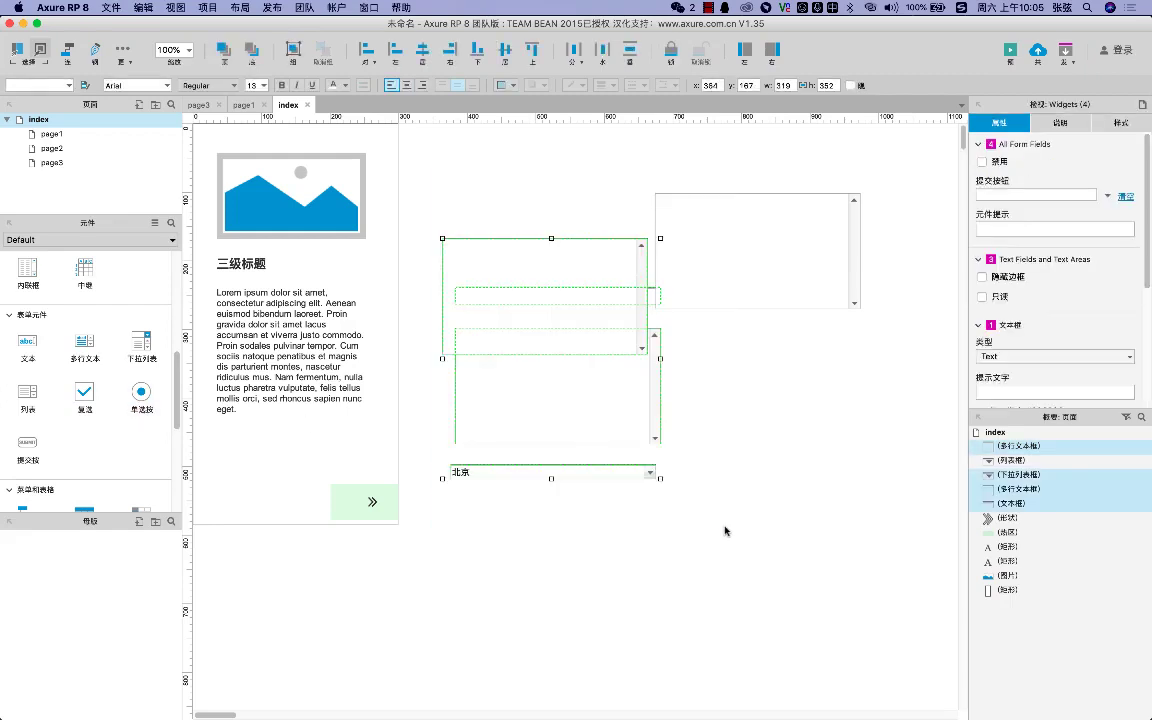
key(Delete)
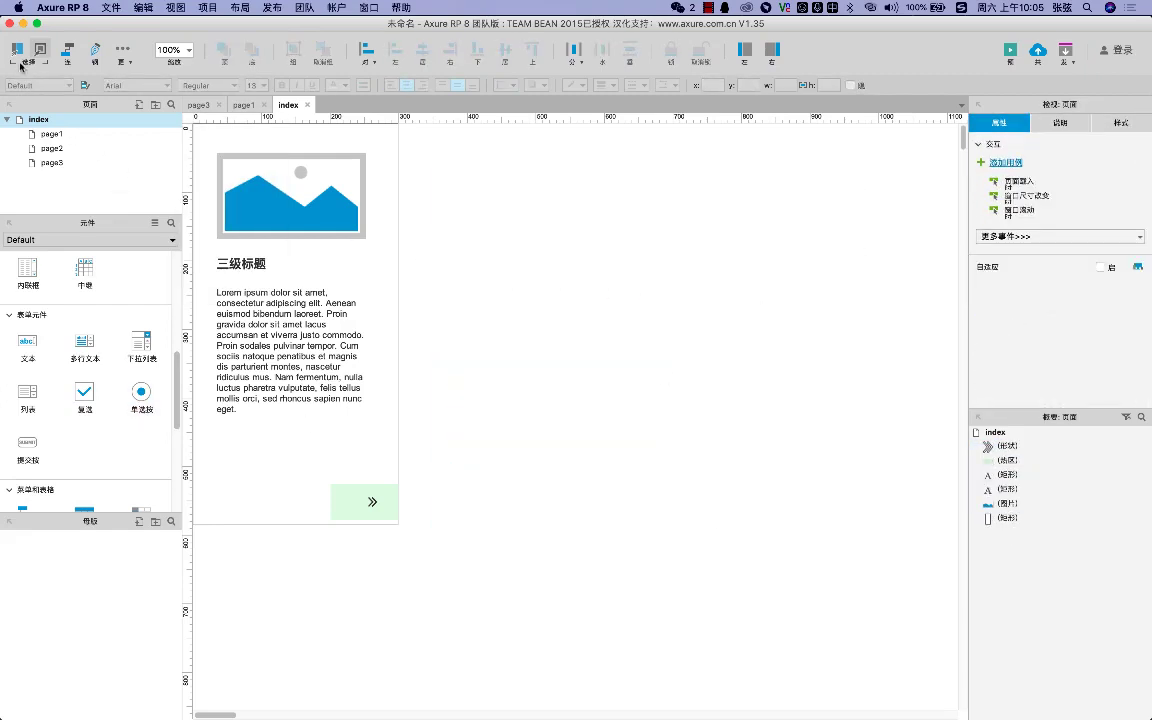
click(17, 50)
drag(498, 192, 265, 584)
key(Delete)
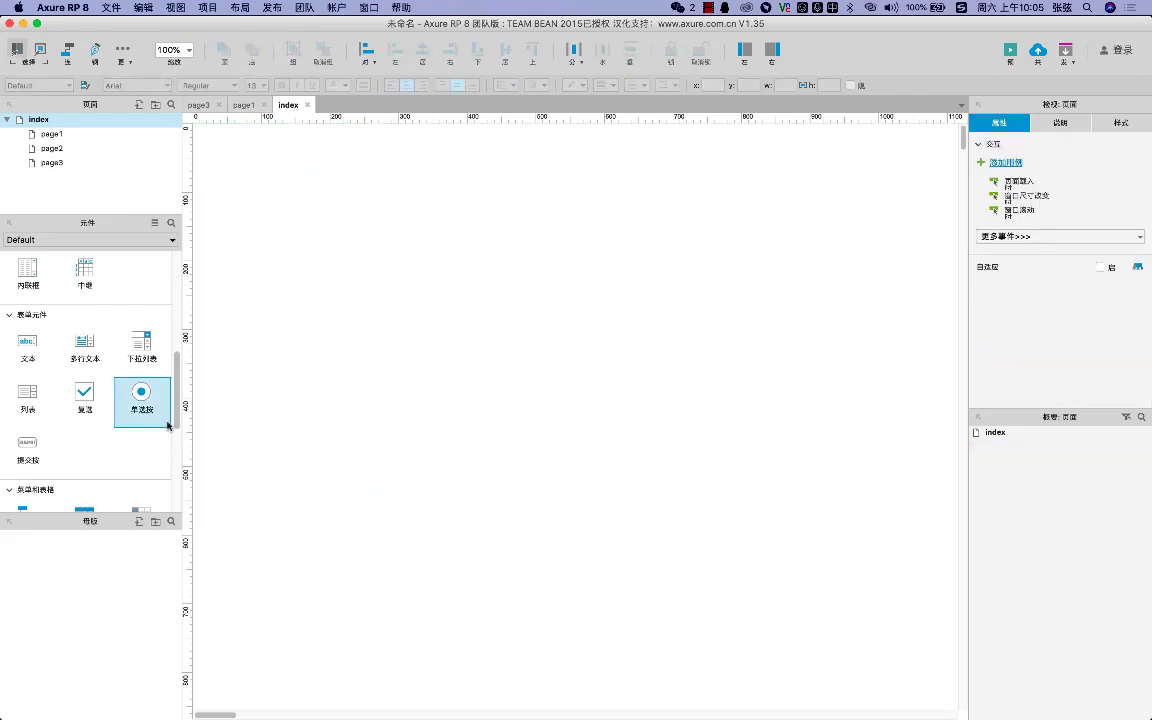
Place two checkboxes one above the other, the first at x 158, y 259, and a radio button below them at x 158, y 335
drag(86, 395, 303, 345)
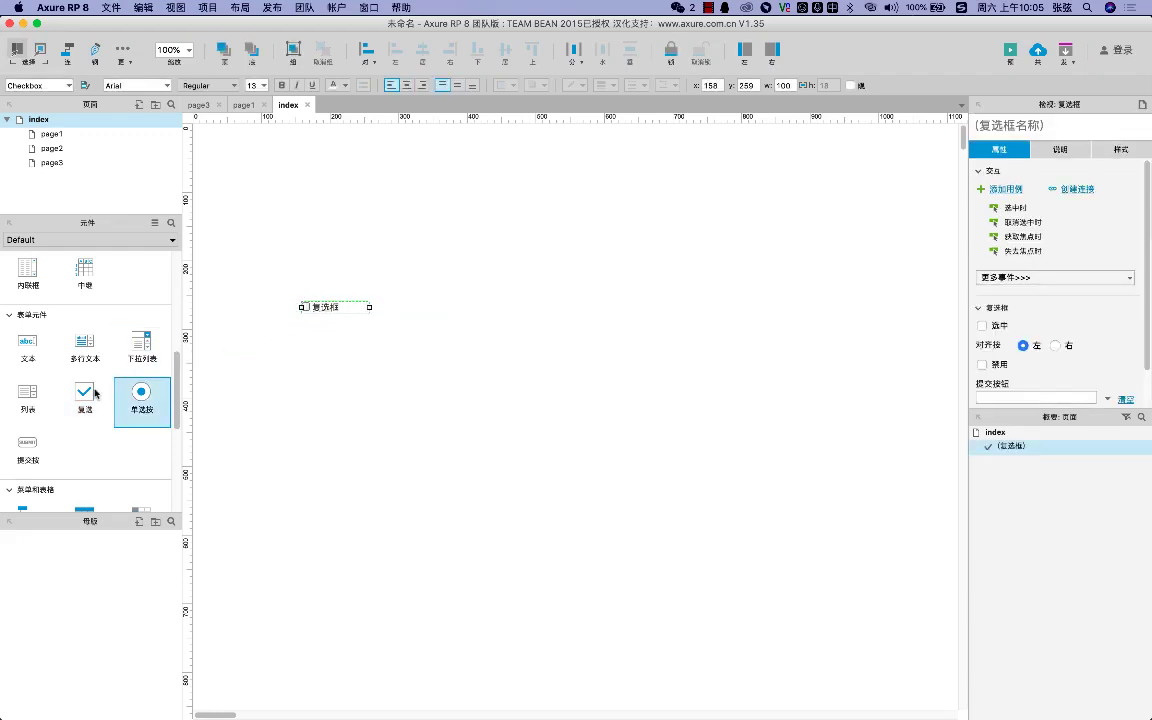
drag(86, 398, 303, 322)
click(263, 384)
drag(141, 392, 303, 355)
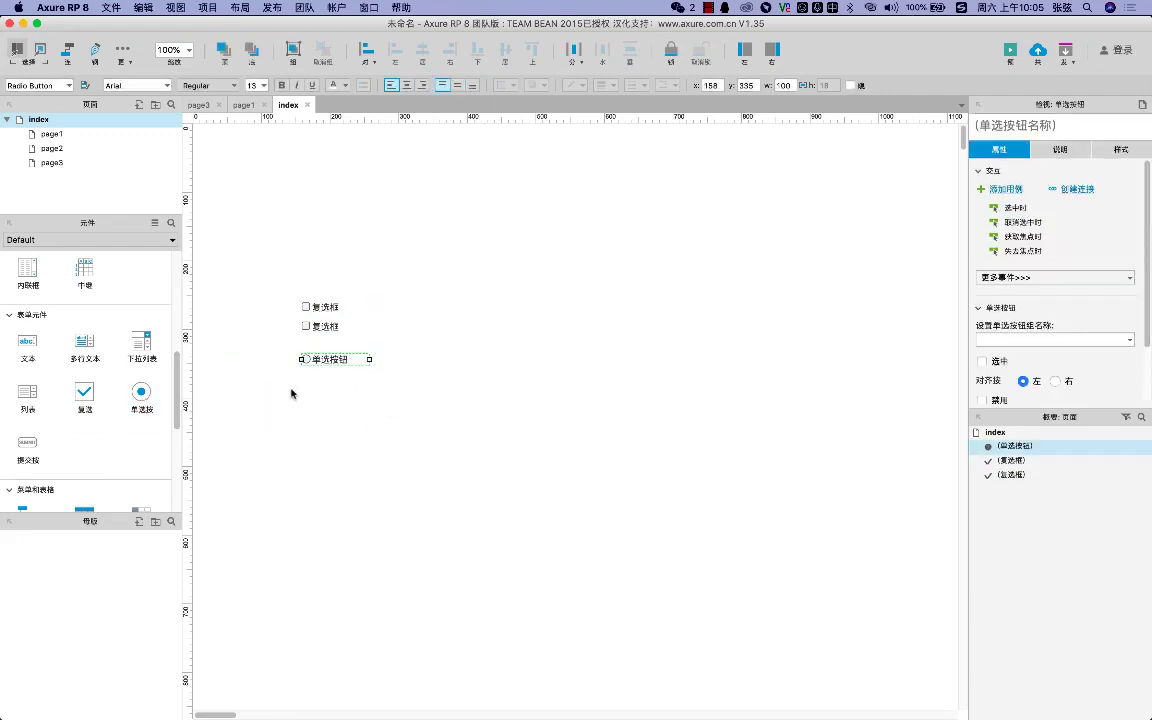
click(305, 372)
click(306, 360)
Place a submit button below the radio button and a blue primary button beside the radio button for comparison
drag(180, 406, 183, 422)
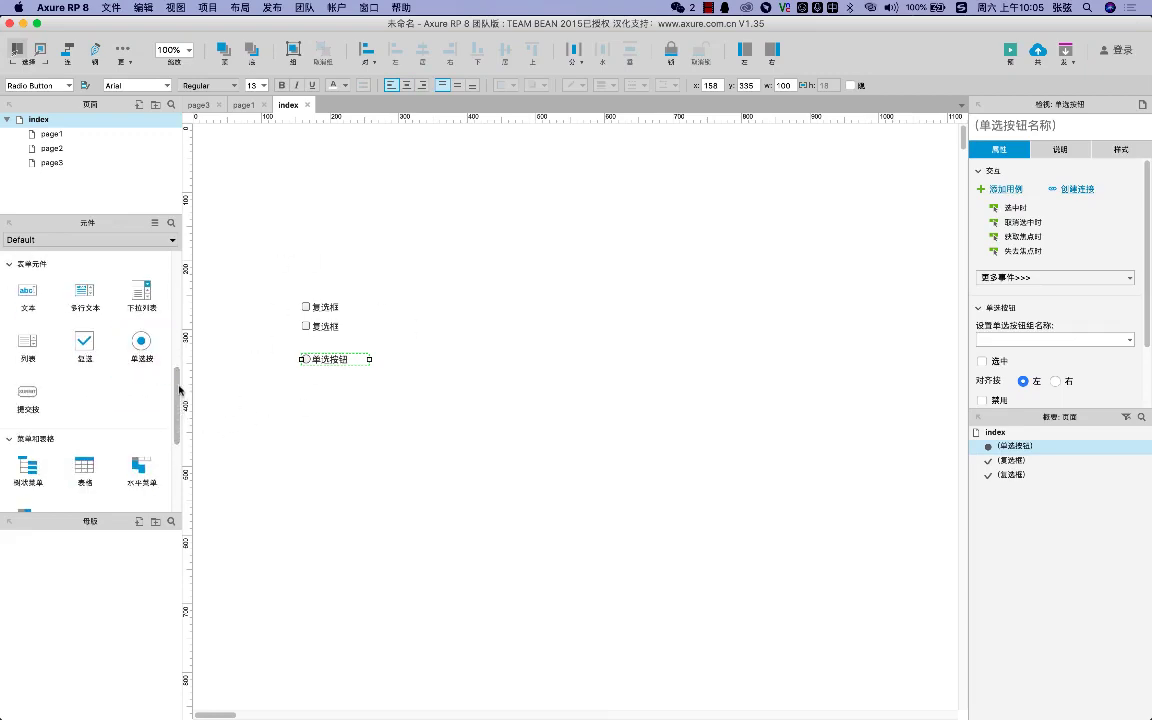
scroll(178, 390, down, 1)
drag(28, 385, 333, 397)
click(373, 424)
drag(181, 384, 178, 287)
drag(70, 350, 412, 362)
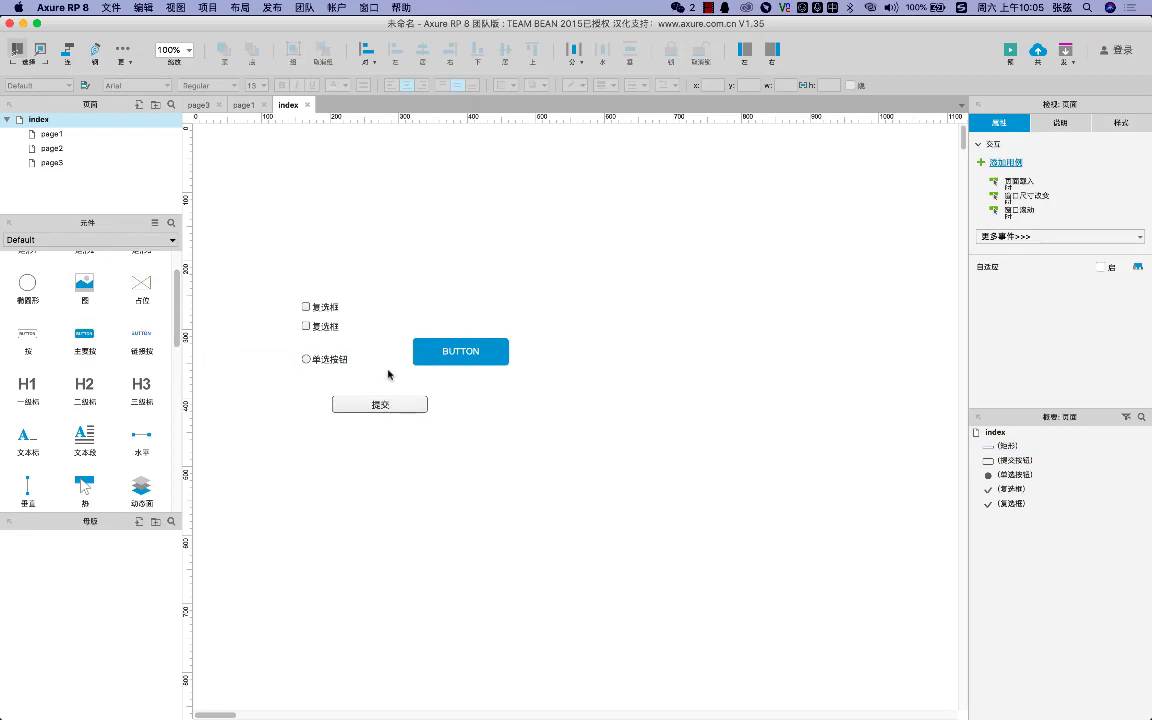
Delete all the checkboxes and buttons from the page and browse the widget library to the menu, table and markup widgets
drag(276, 290, 510, 452)
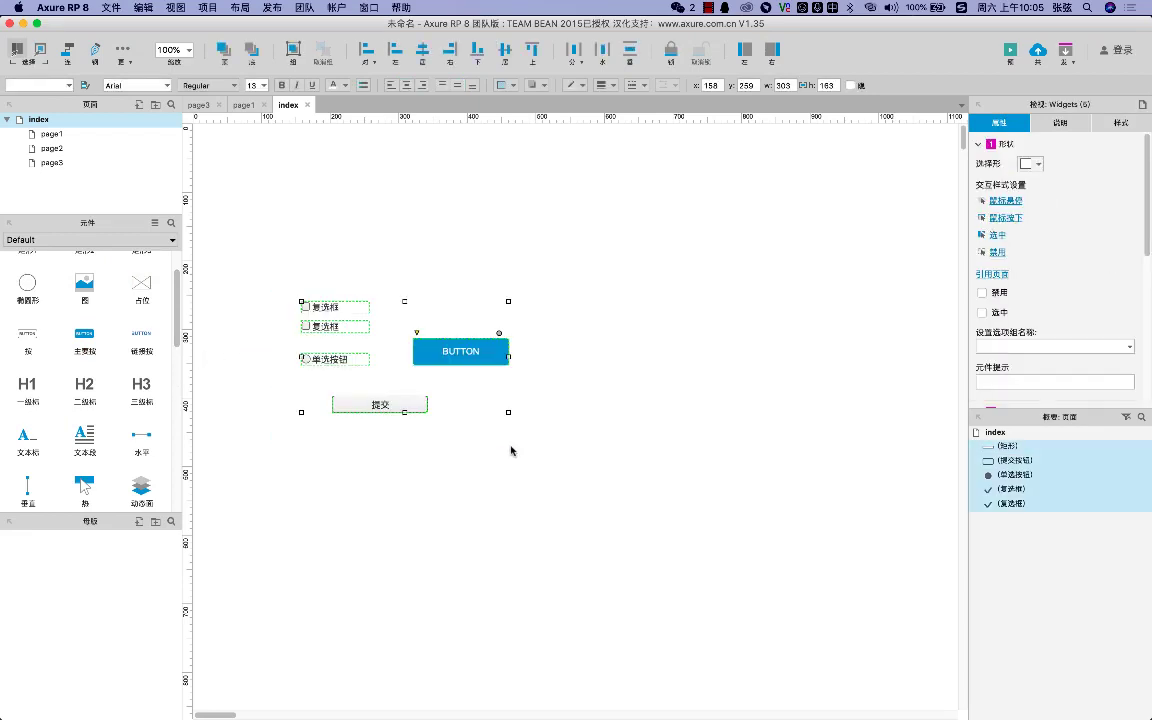
key(Delete)
scroll(180, 400, down, 5)
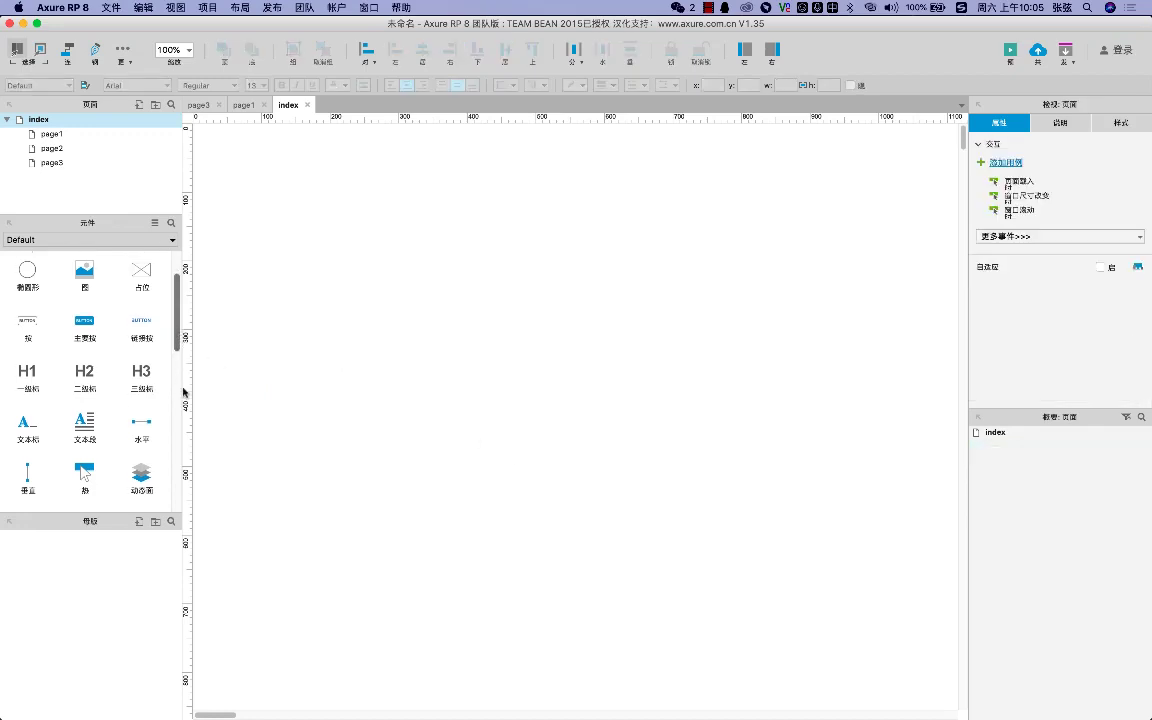
scroll(181, 419, down, 10)
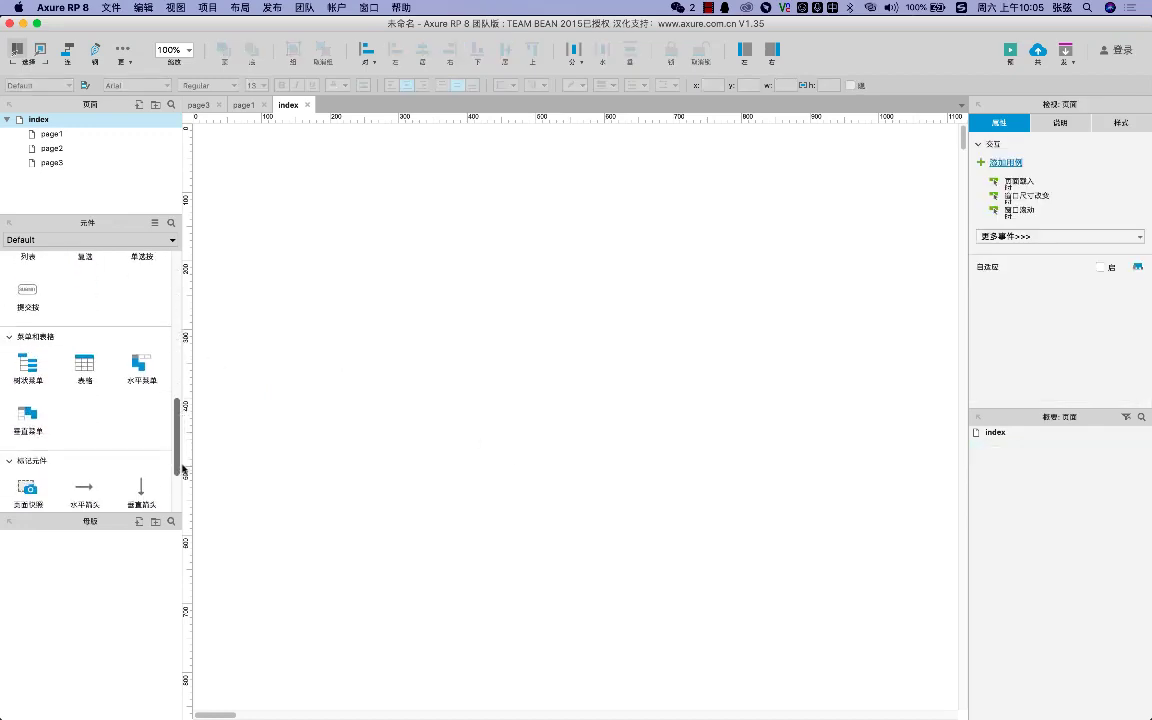
scroll(180, 460, down, 3)
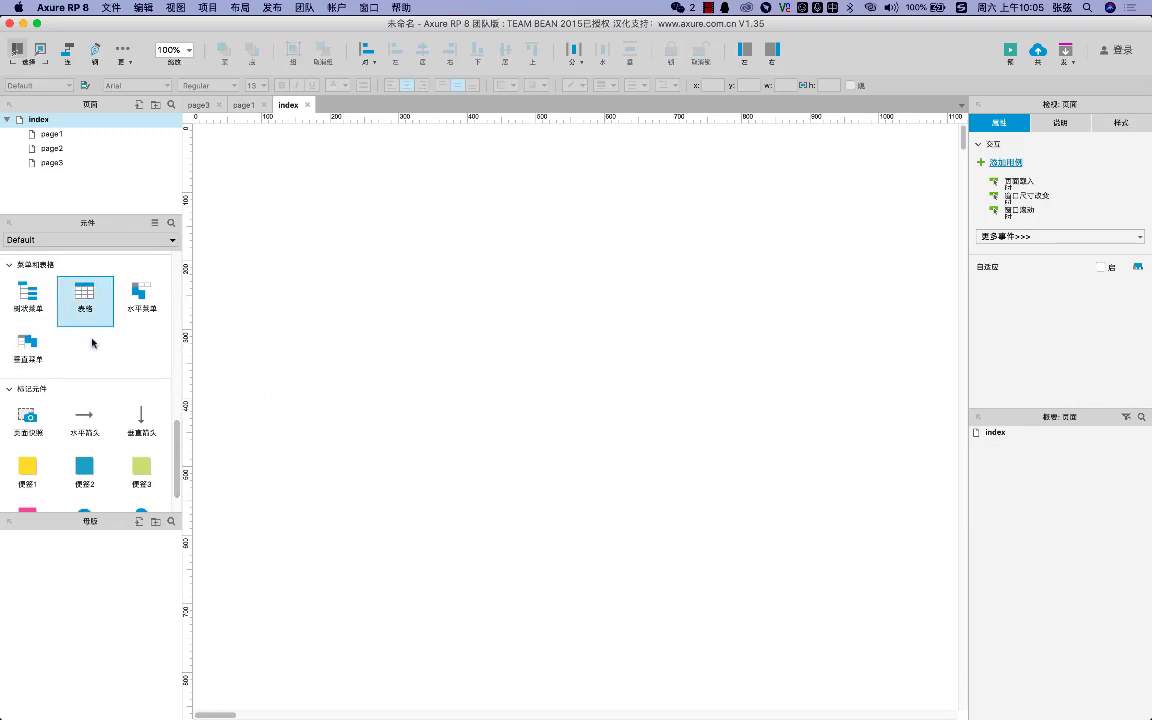
scroll(176, 440, down, 3)
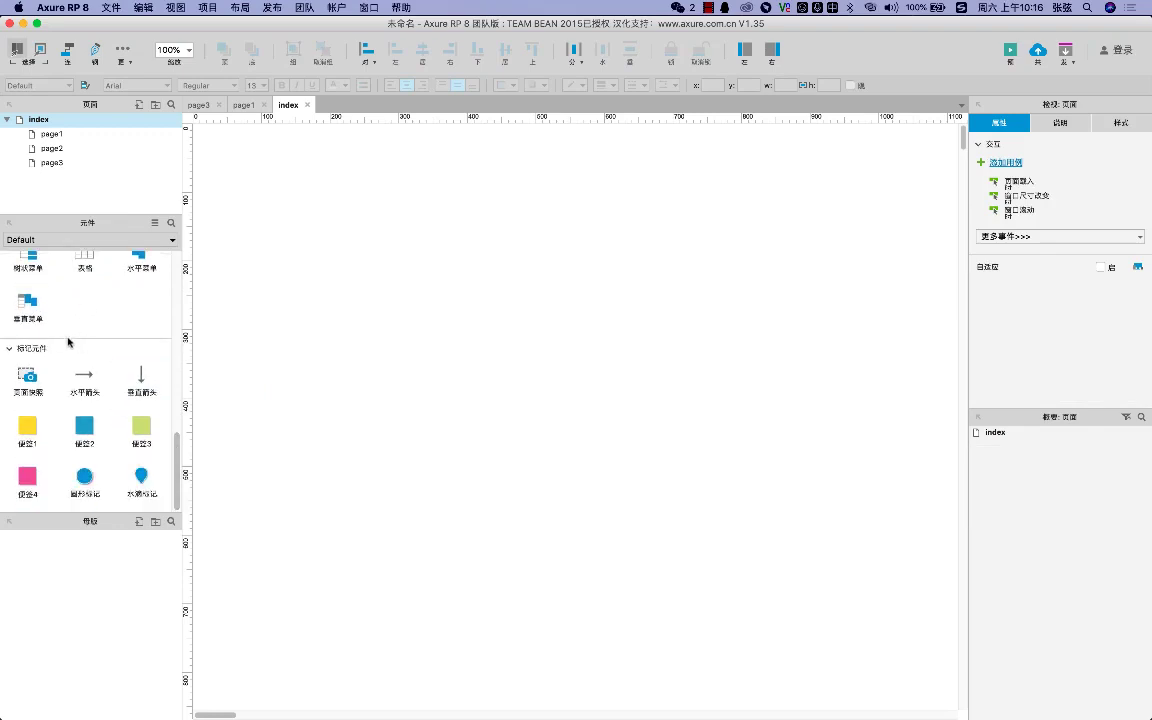
Place a page snapshot at x 141, y 89 on the index page and set its referenced page to page1
drag(31, 384, 364, 282)
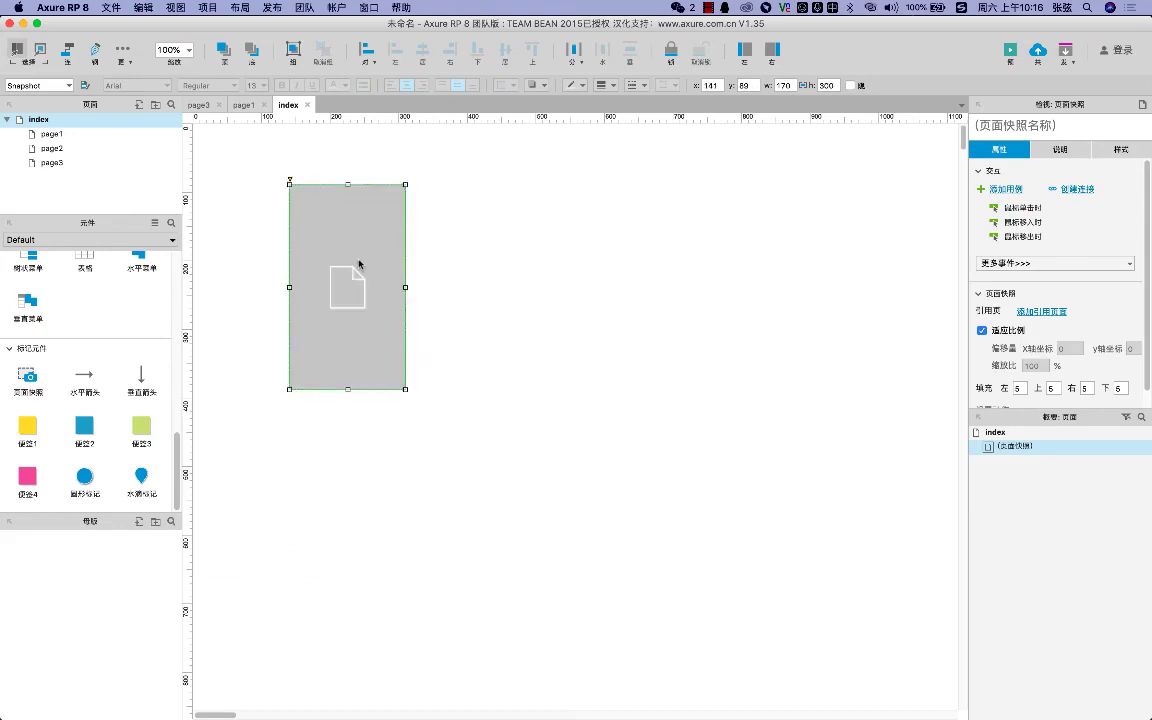
double_click(359, 264)
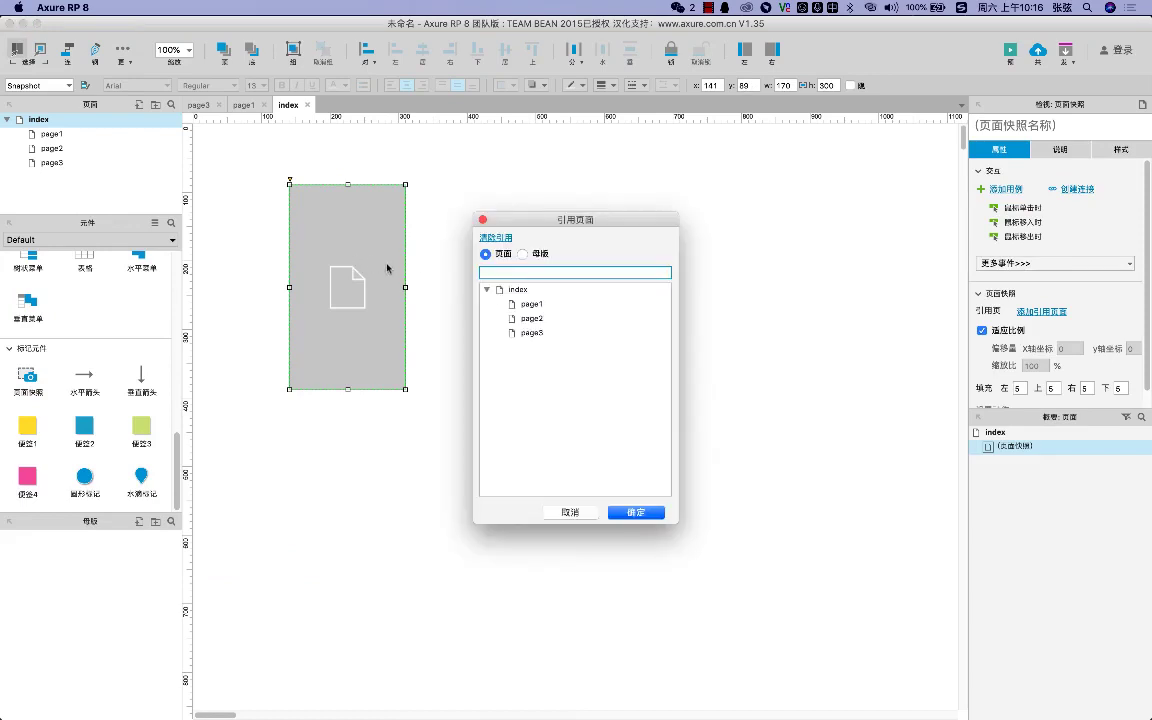
click(537, 305)
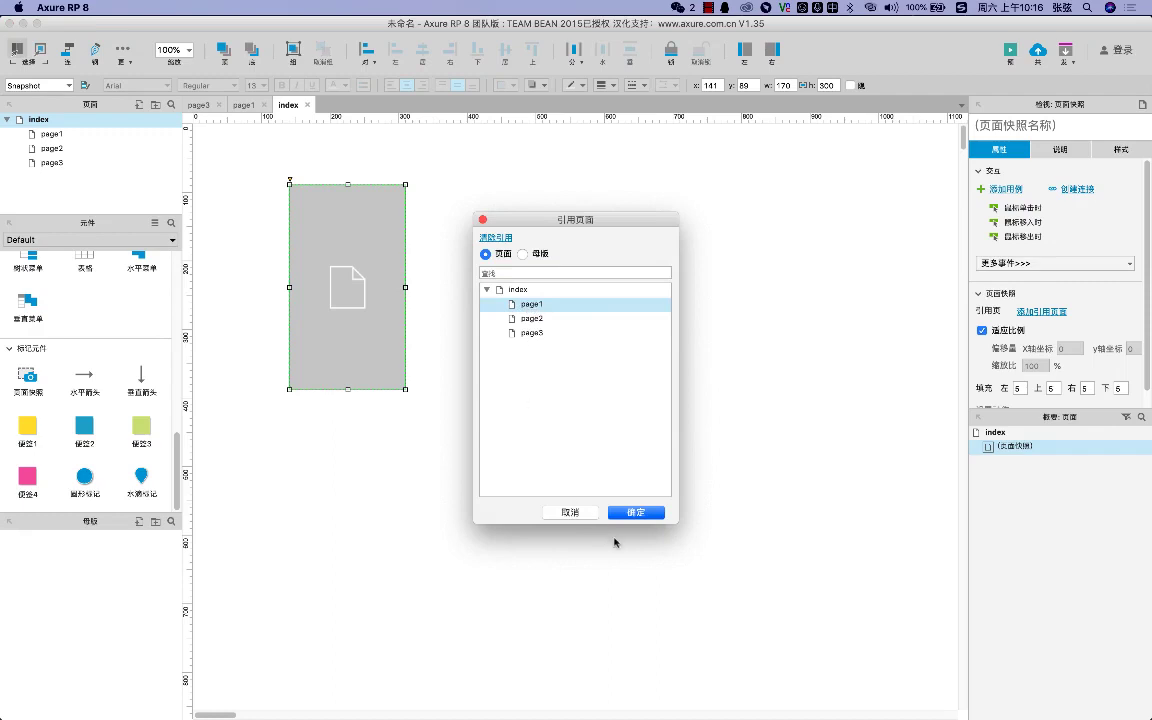
key(Return)
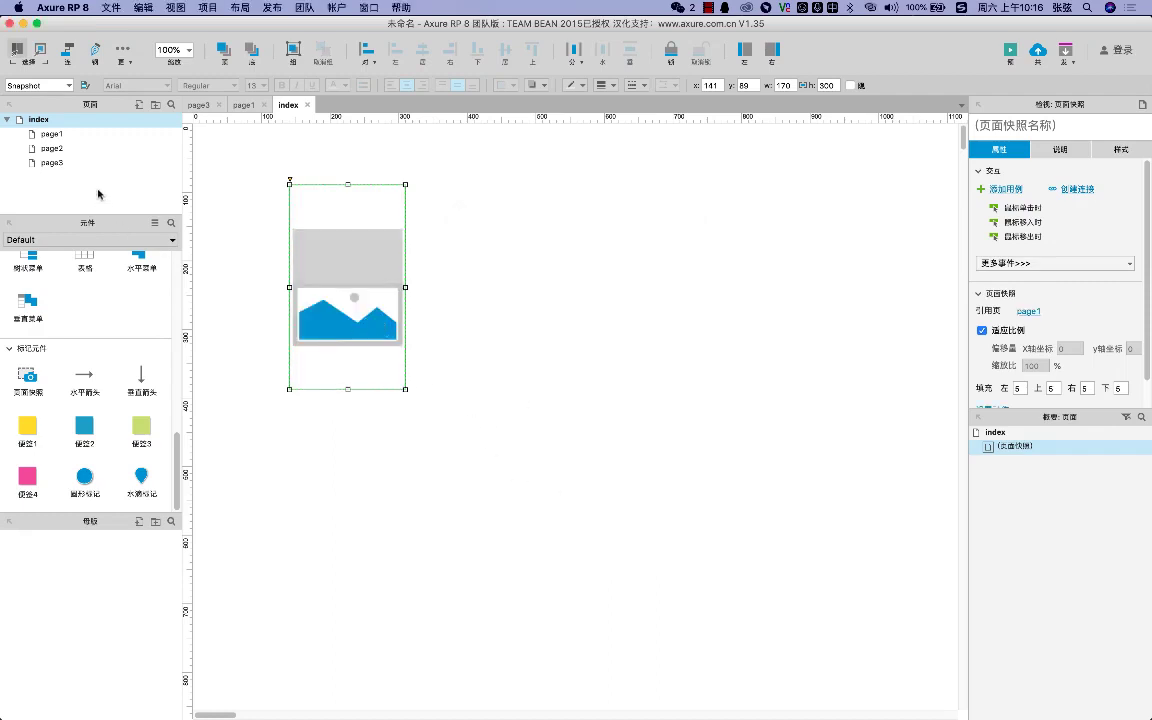
On page1, add a text paragraph below the image and delete the grey rectangle above the image
double_click(52, 134)
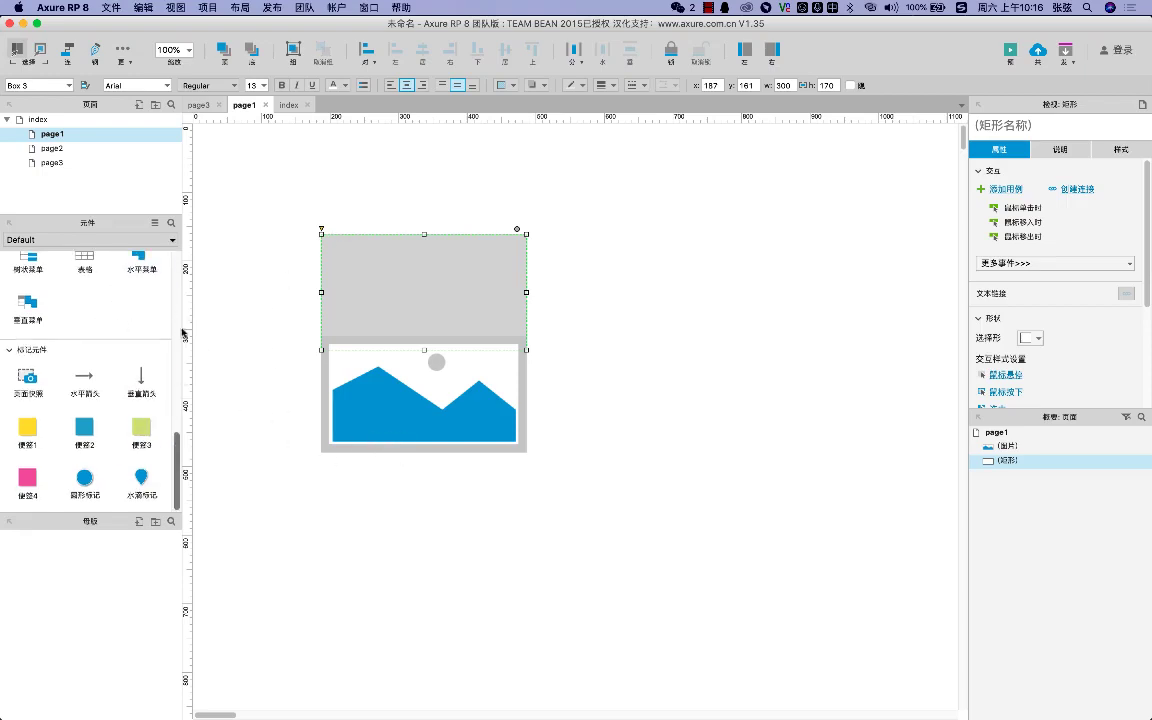
scroll(172, 400, up, 10)
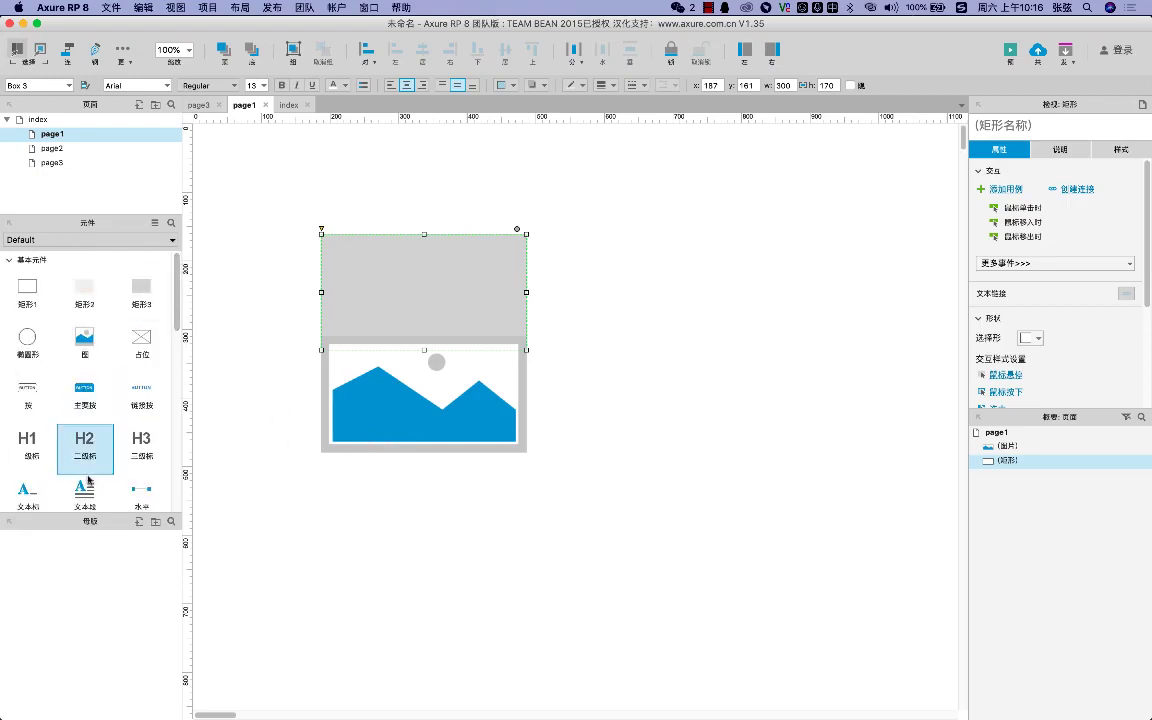
drag(84, 480, 320, 471)
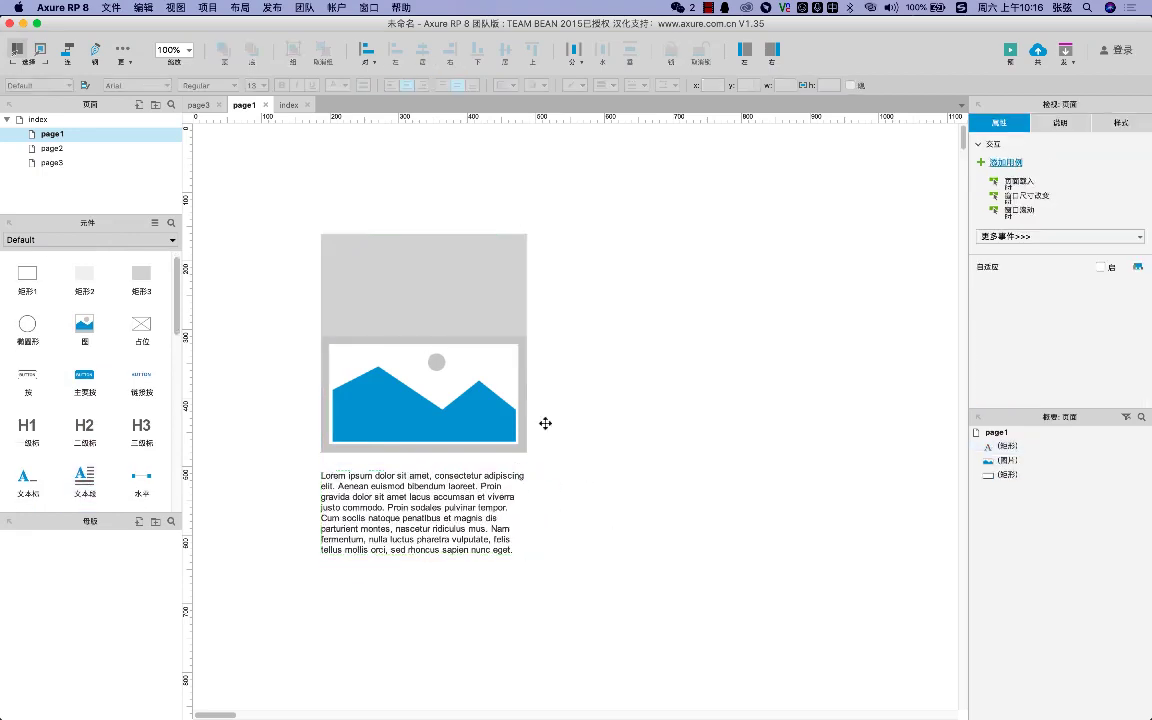
click(462, 301)
key(Delete)
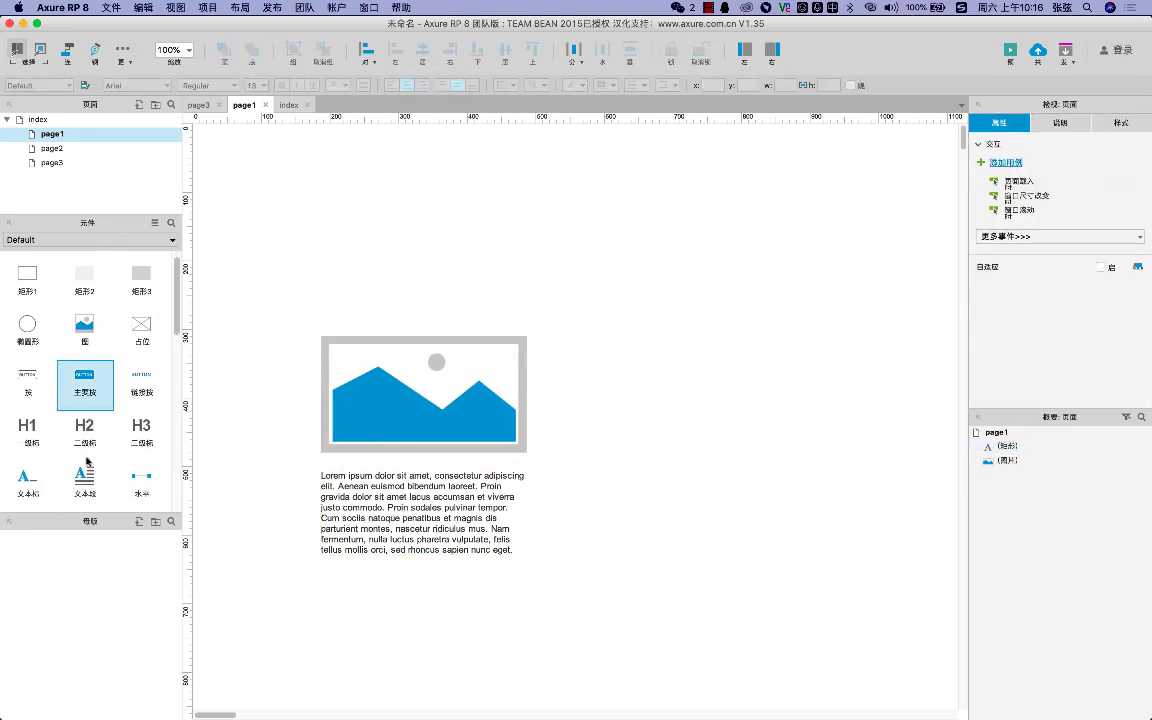
Add a level-2 heading above the image on page1 and shift the heading, image and paragraph together up and to the left
drag(84, 428, 545, 505)
drag(427, 386, 360, 251)
click(592, 288)
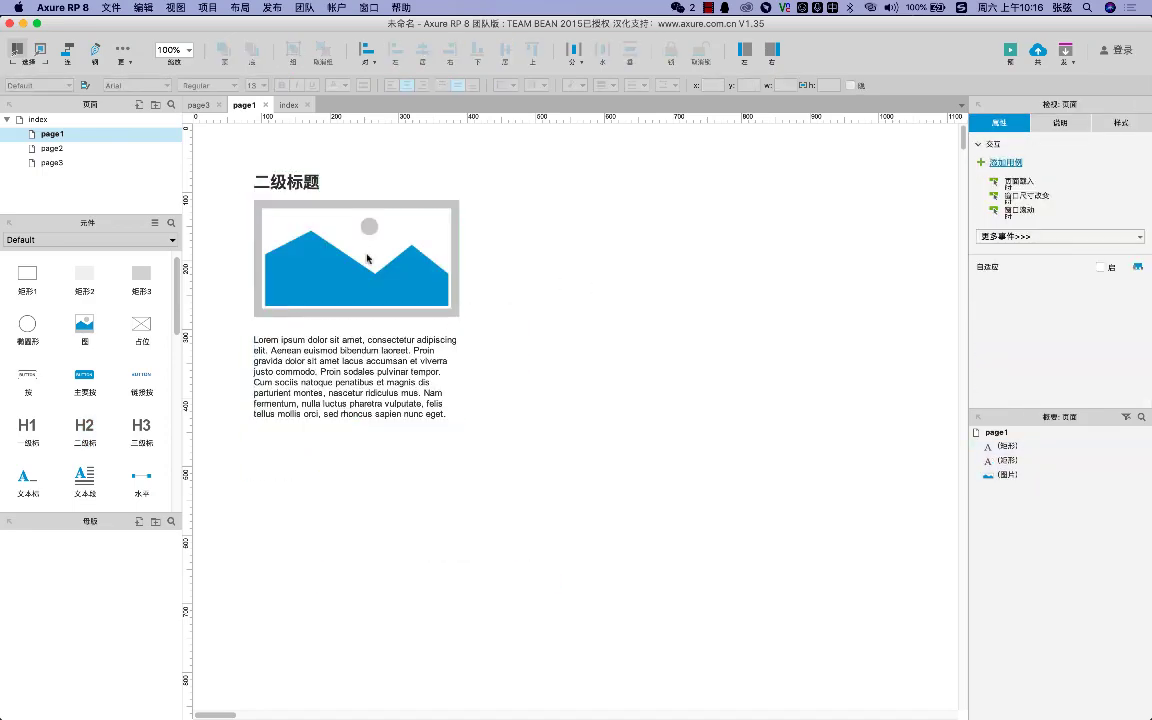
Return to the index page to check the updated snapshot and view its referenced-page setting without changing it
click(46, 121)
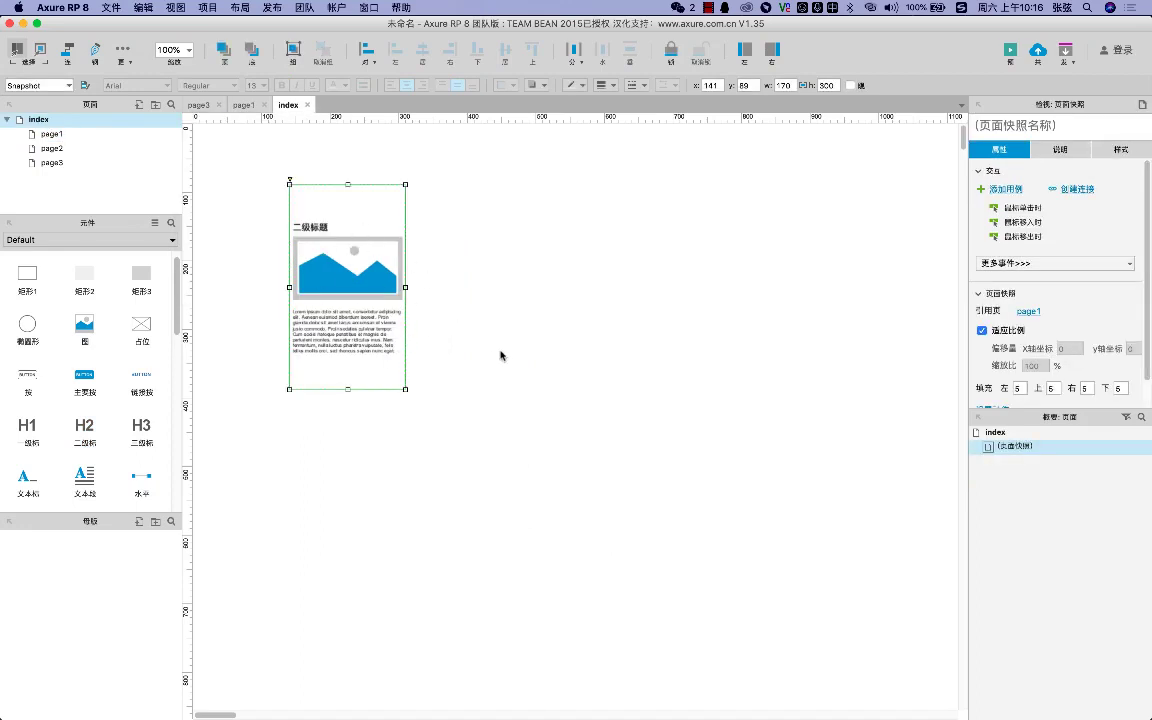
double_click(370, 298)
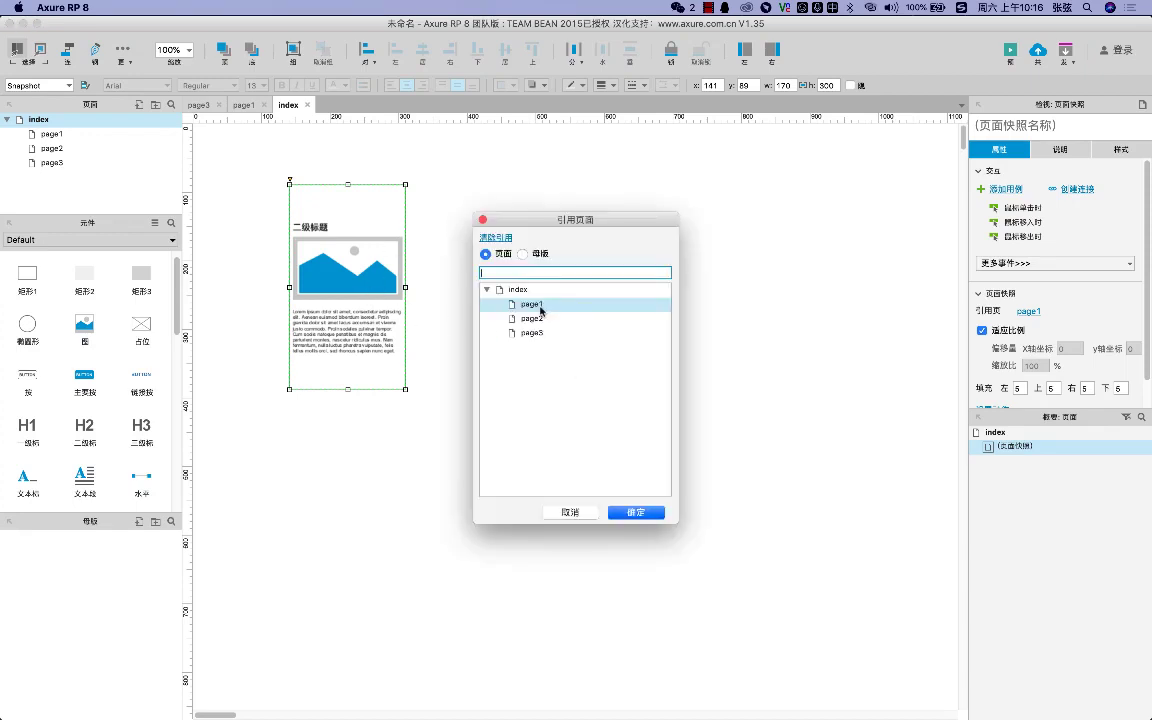
click(570, 512)
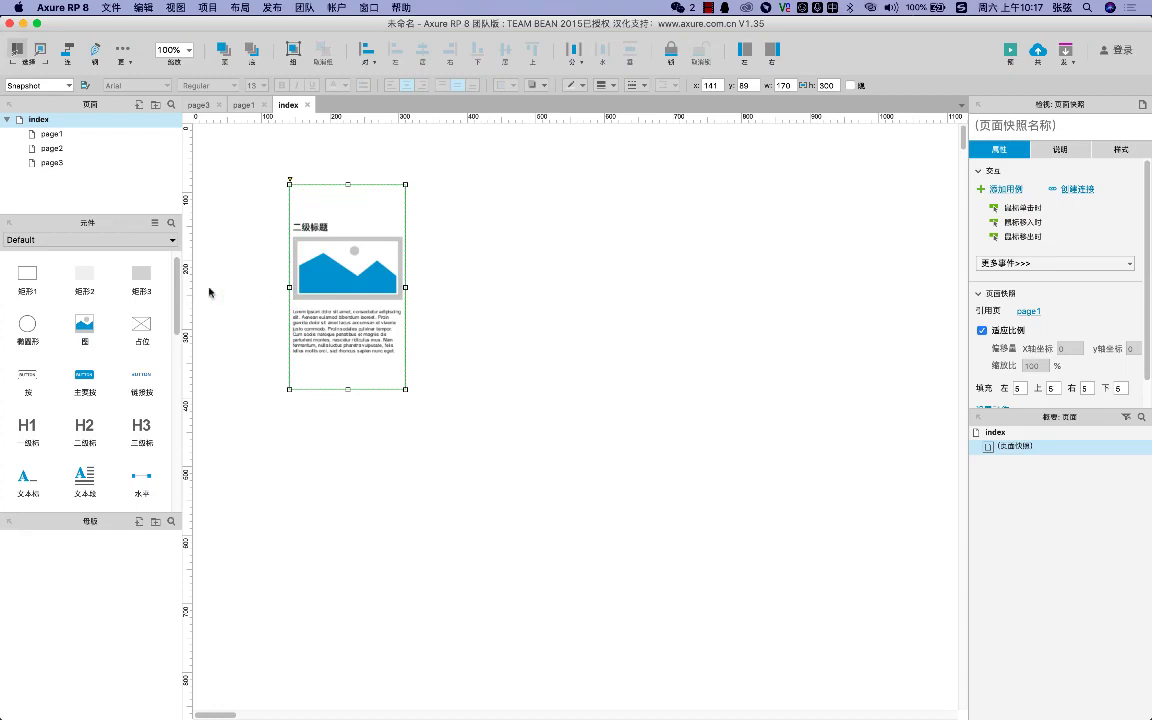
Place a blue sticky note below the page snapshot at x 257, y 449 and open its text for editing
drag(178, 314, 183, 476)
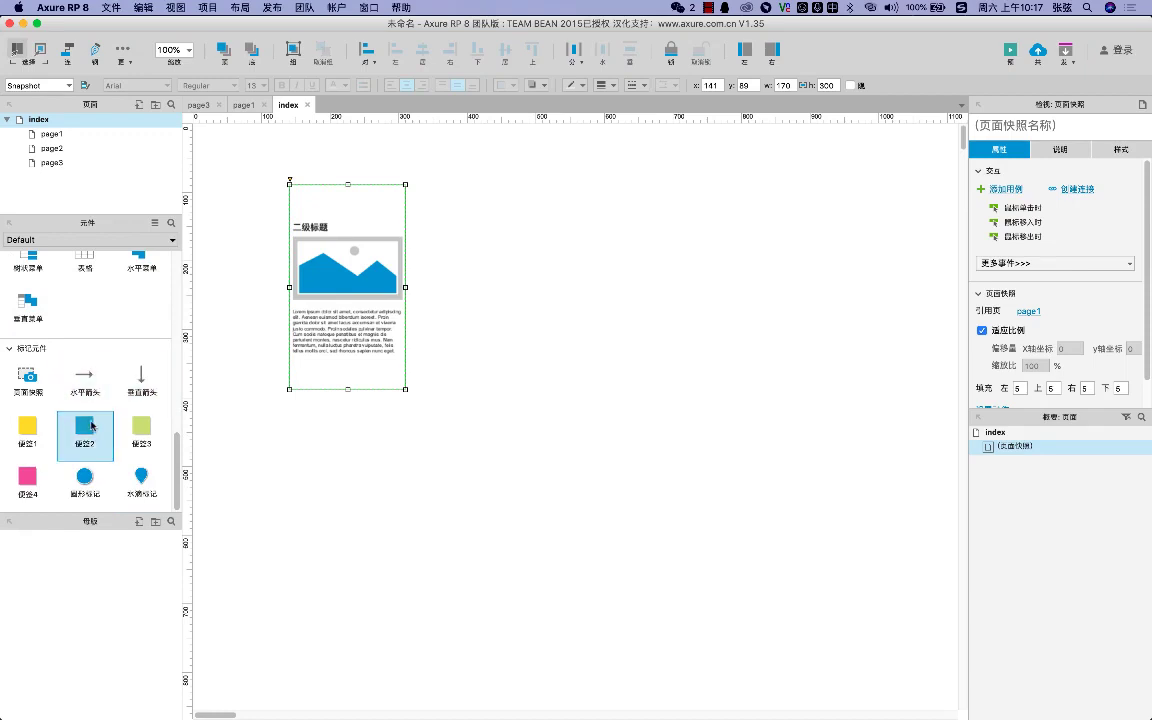
drag(85, 430, 395, 468)
double_click(378, 459)
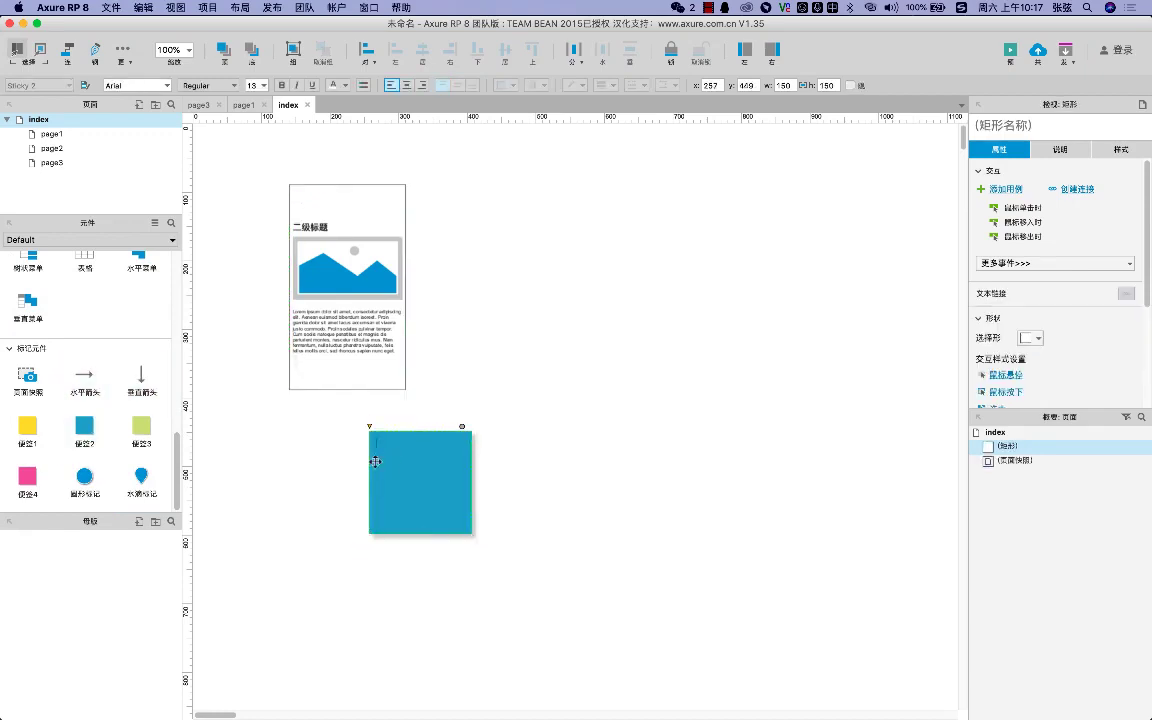
text(发表对g)
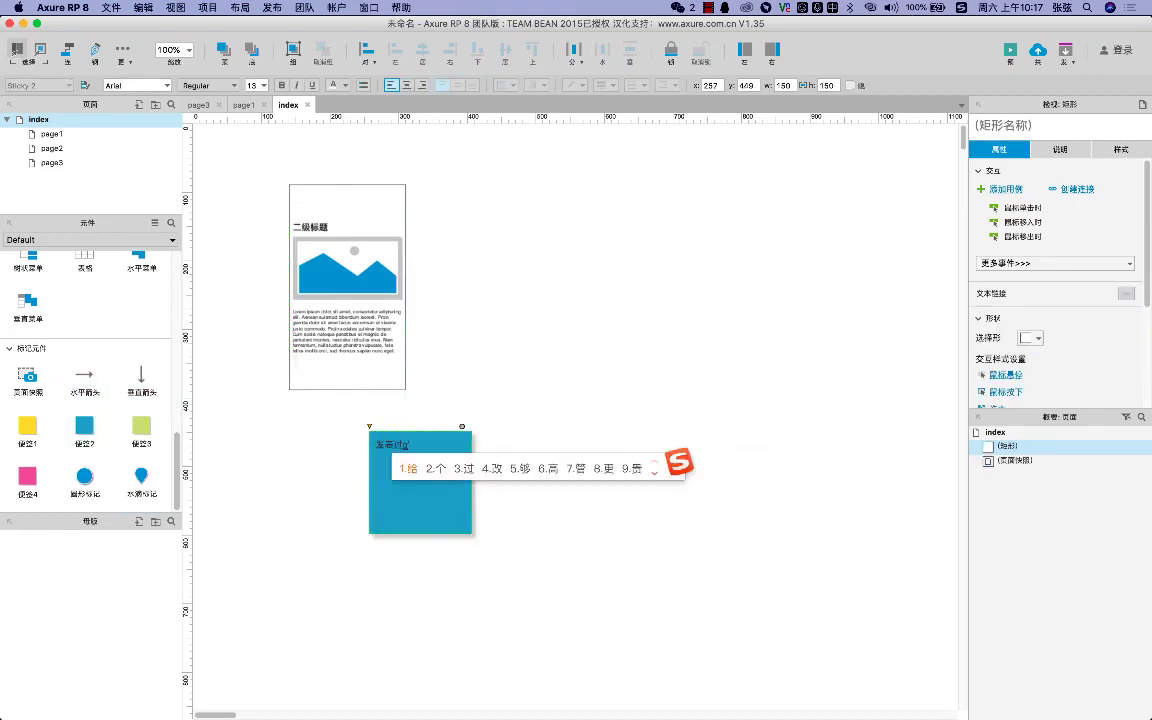
key(Caps_Lock)
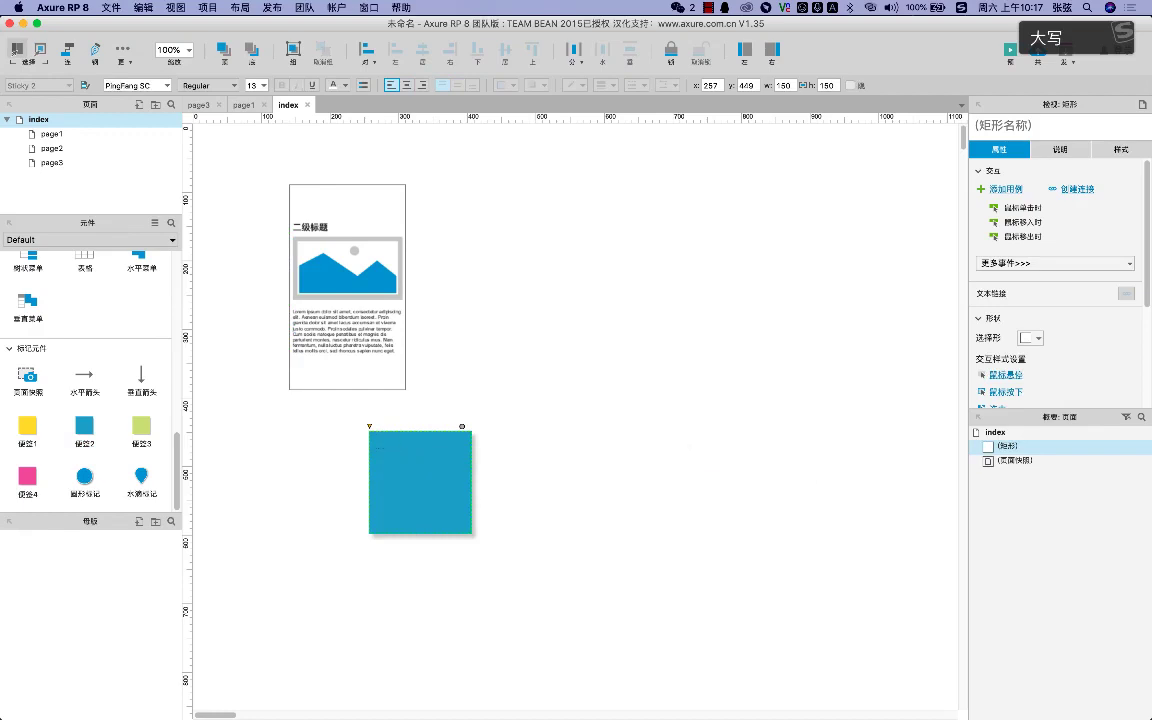
text(BE)
key(BackSpace)
key(BackSpace)
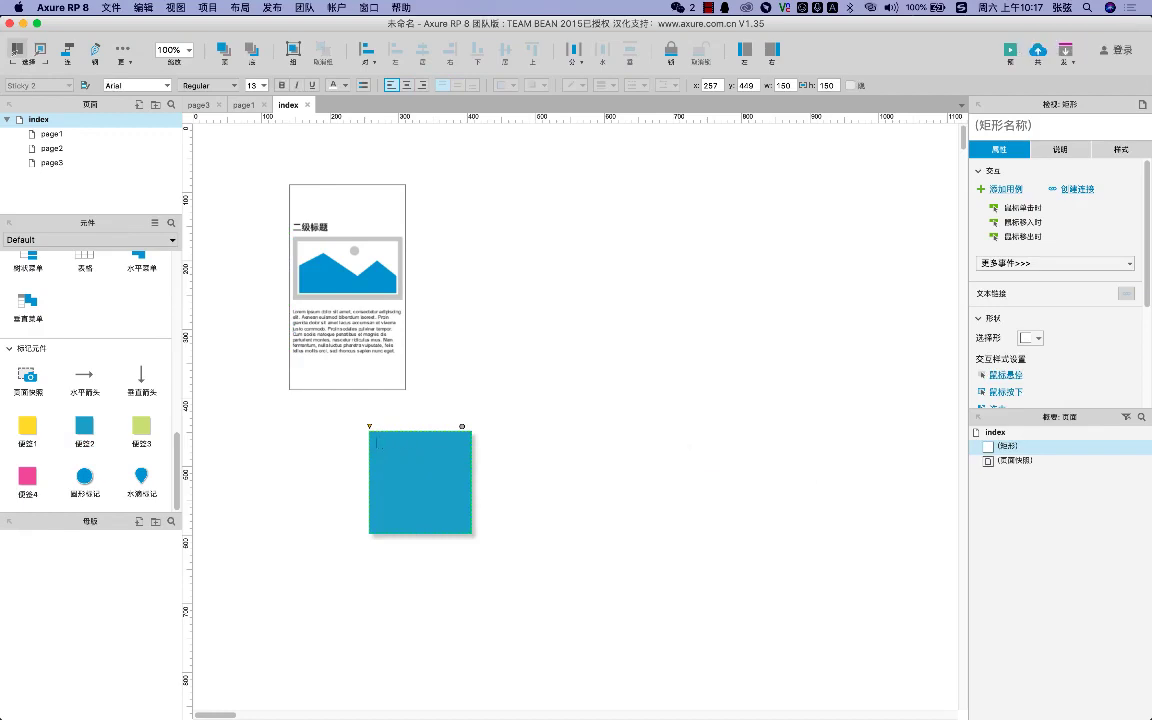
Write "备注：此页面和page3雷同，不再做重复设计。" in the blue sticky note
key(shift)
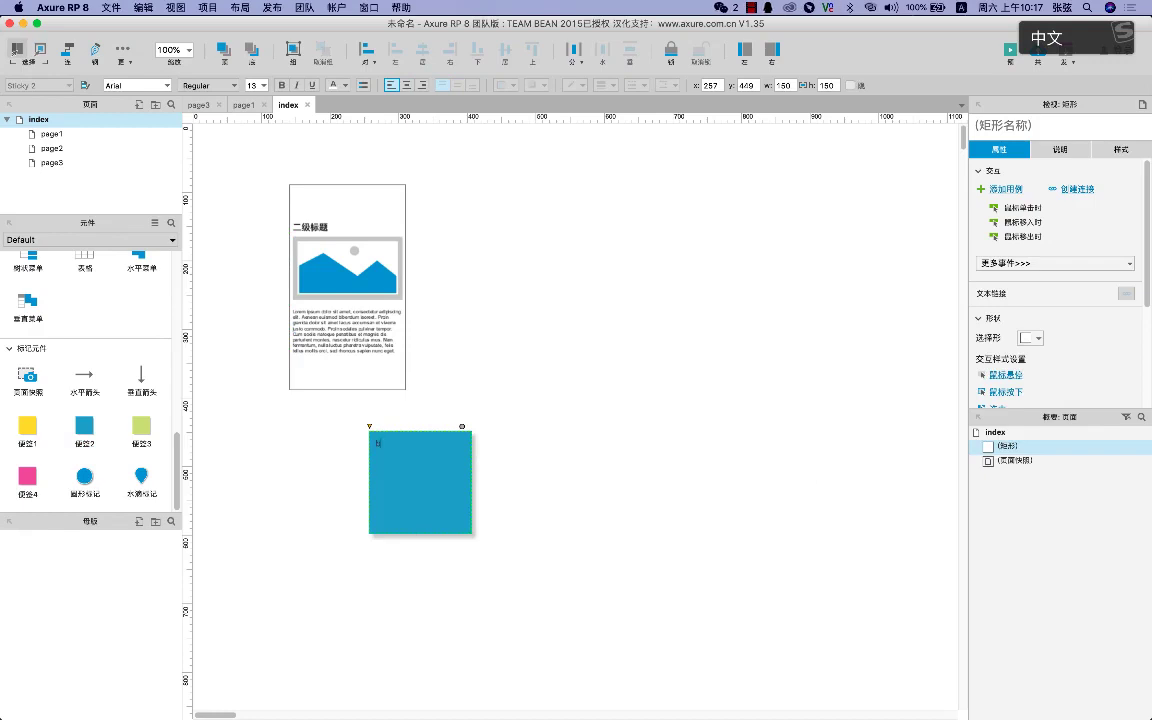
text(beizhu)
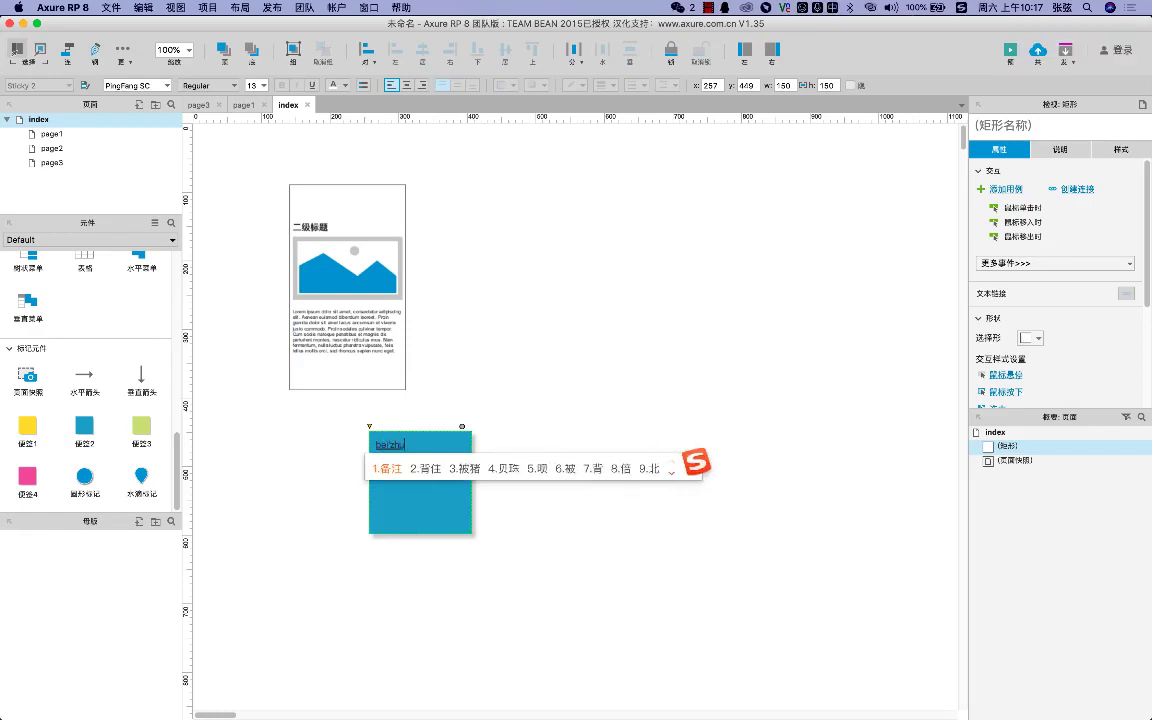
key(space)
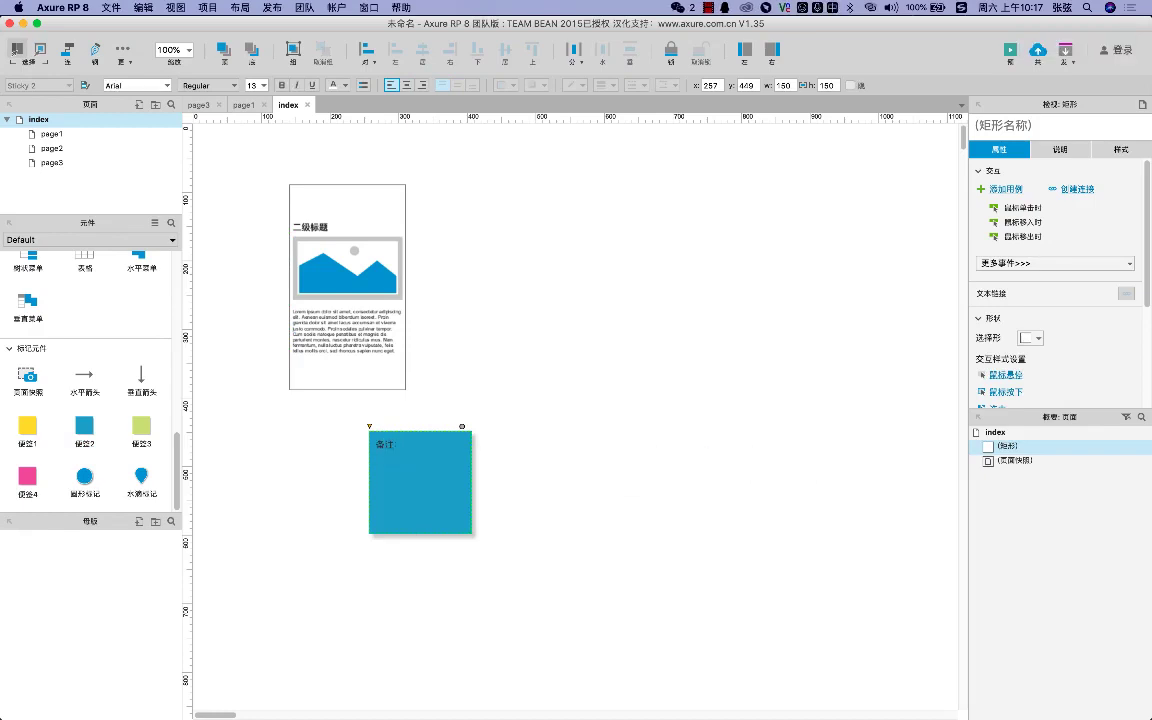
text(:c)
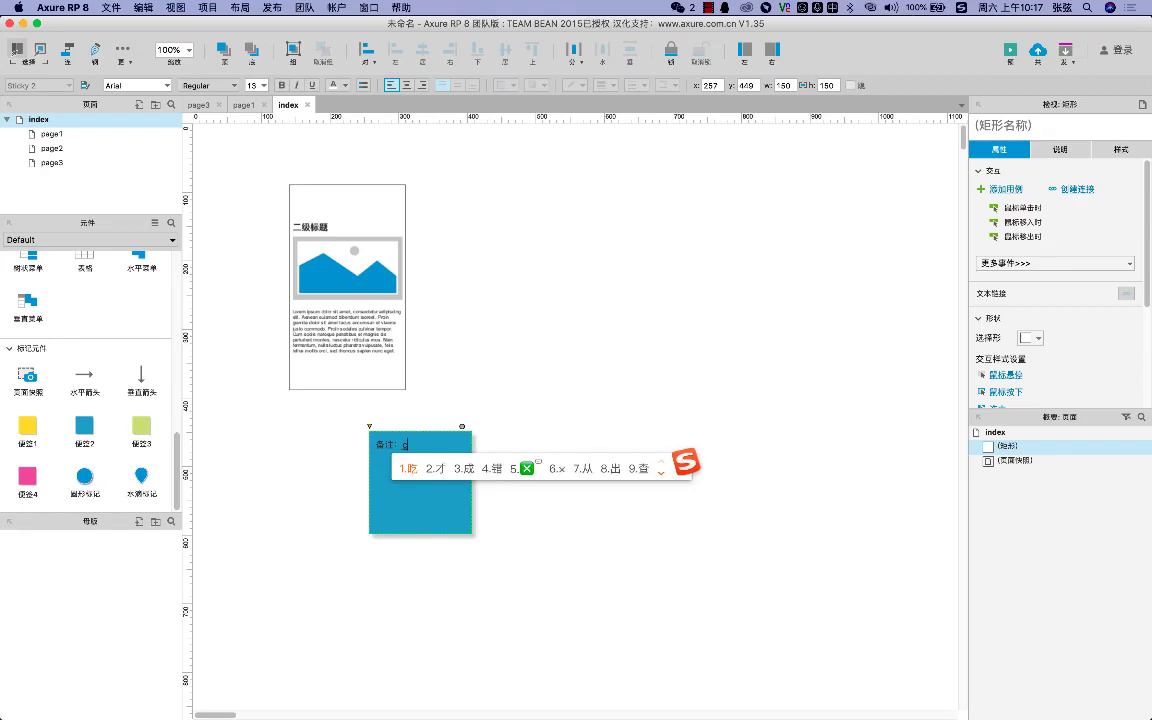
text(i2yemian)
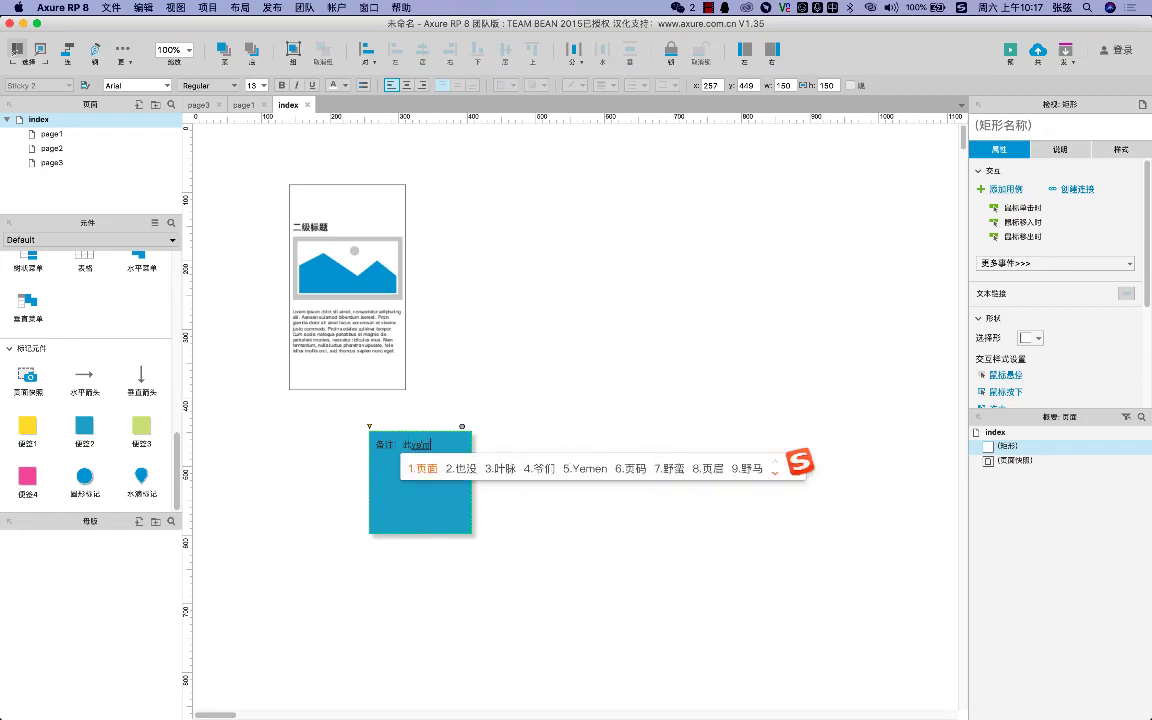
key(space)
text(pai)
key(space)
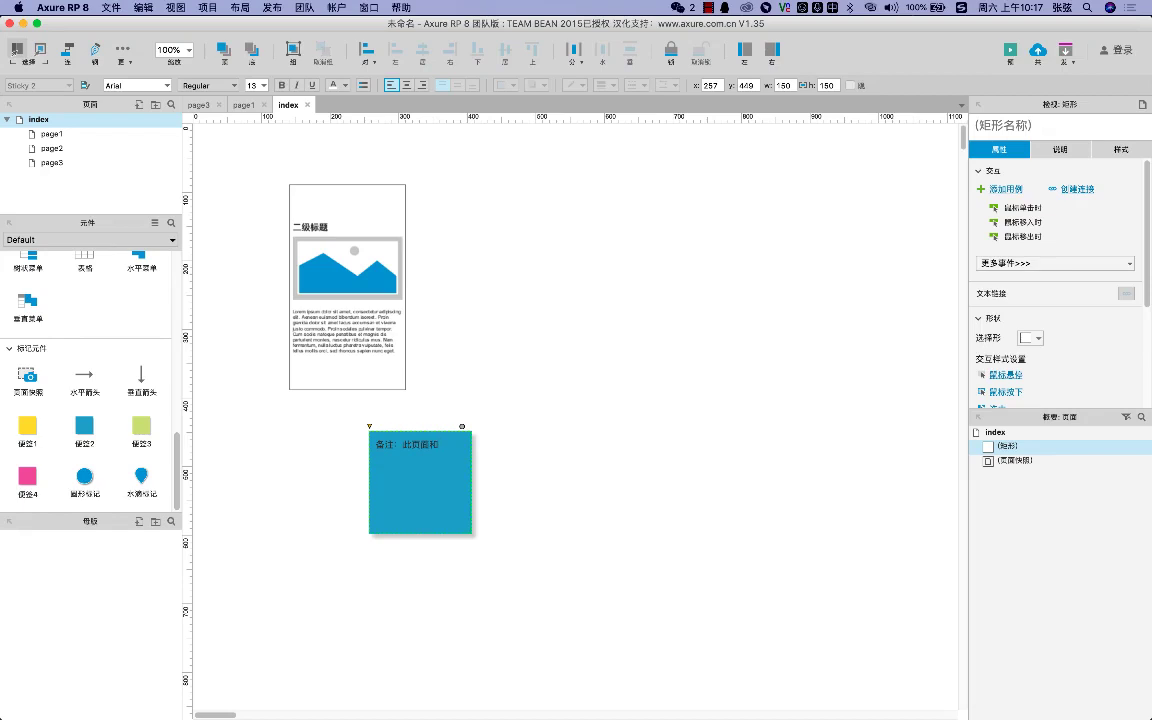
text(page)
key(Return)
text(3yiwen)
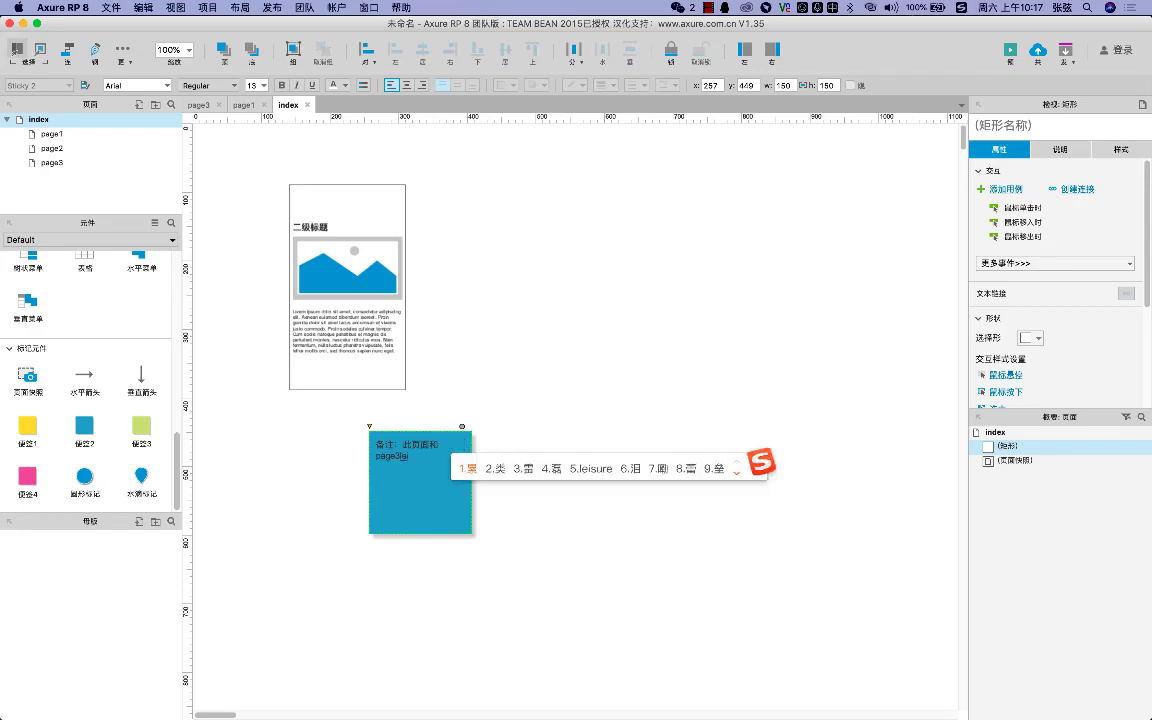
key(space)
text(，buzai)
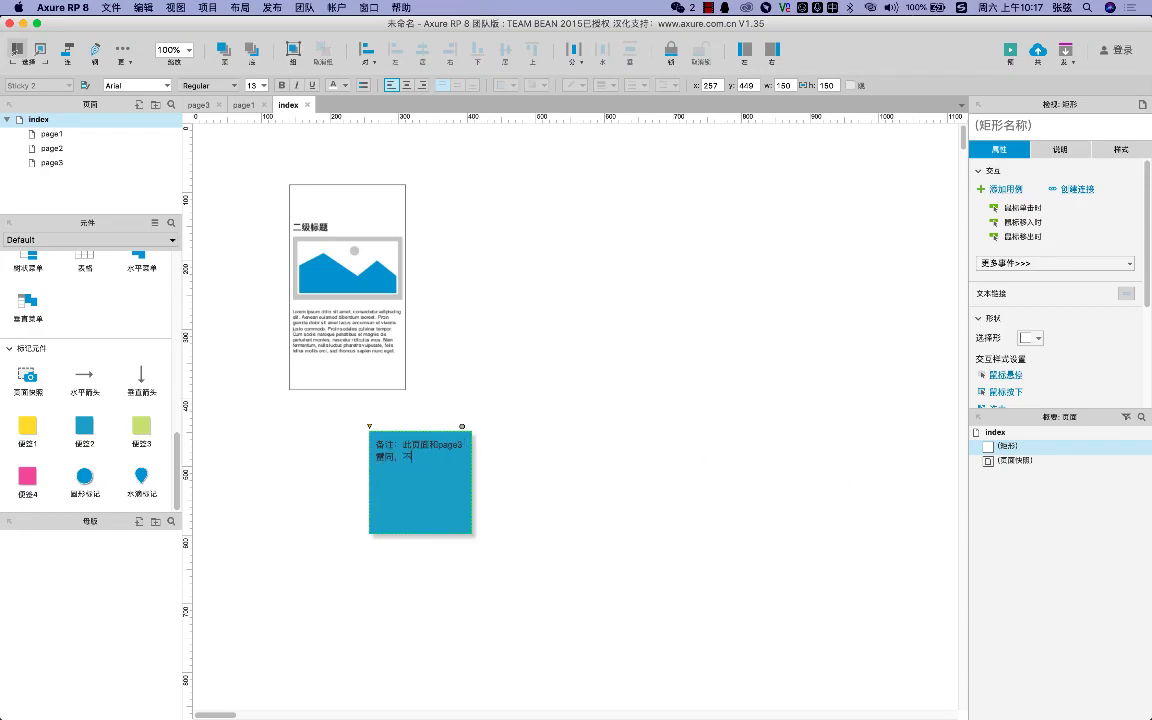
key(space)
text(zuo)
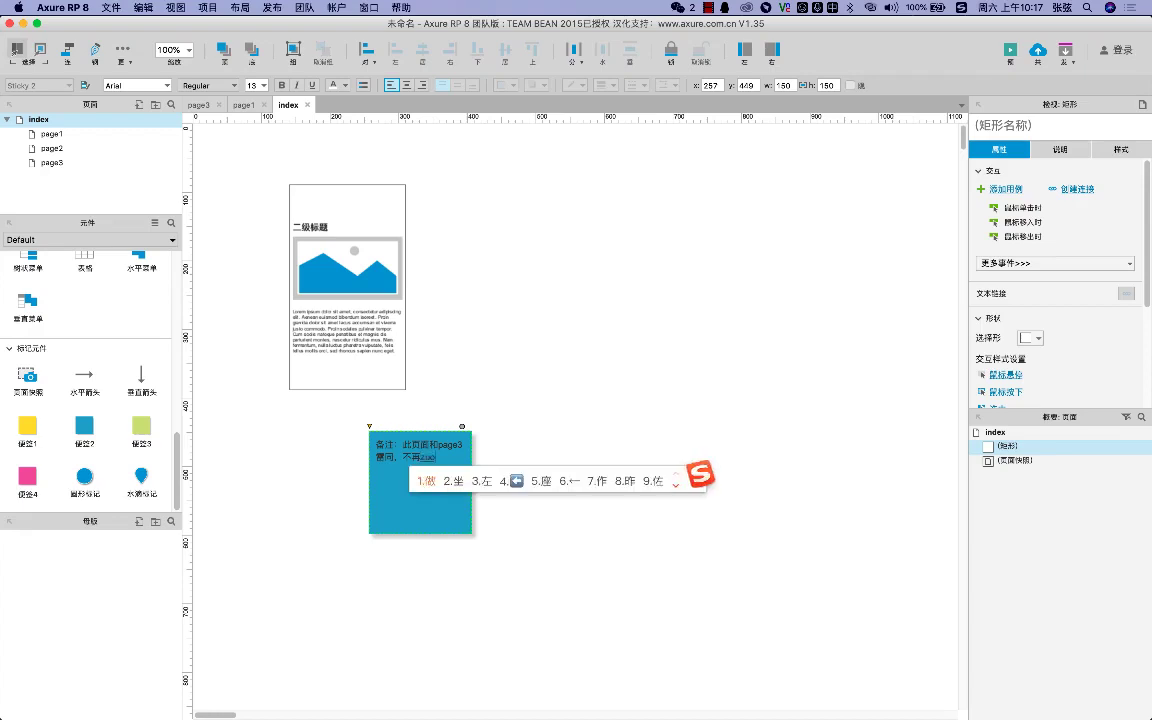
key(space)
text(chongf)
key(space)
text(sheji)
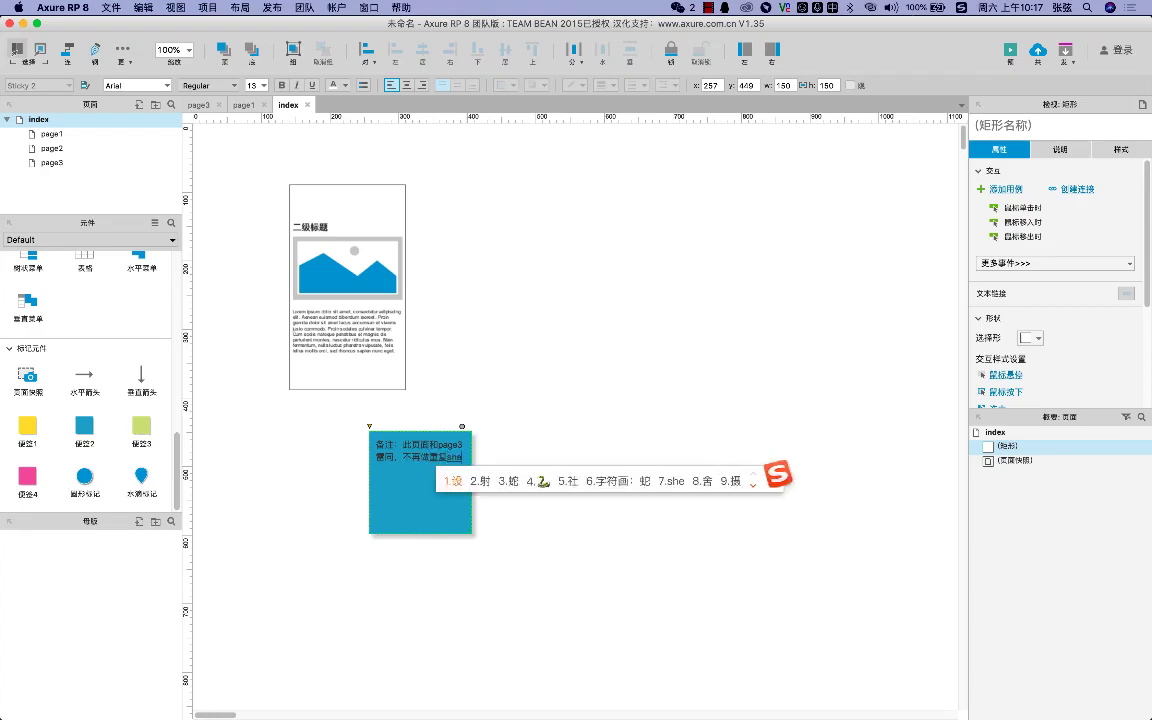
key(space)
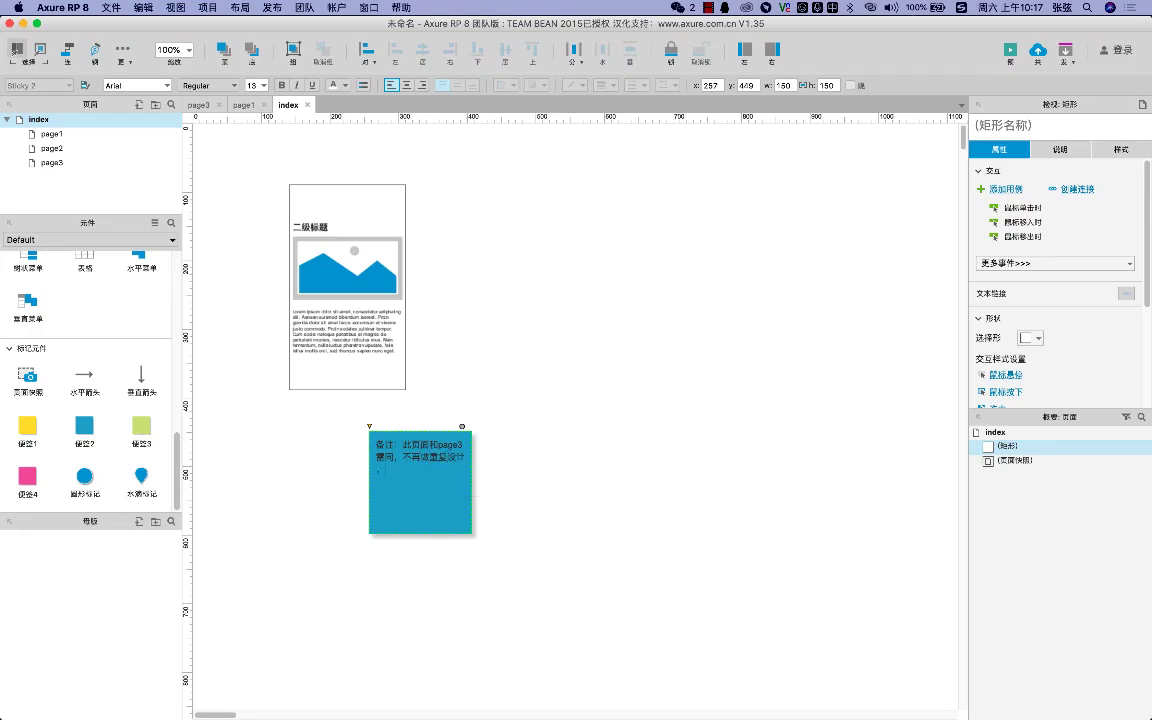
key(Escape)
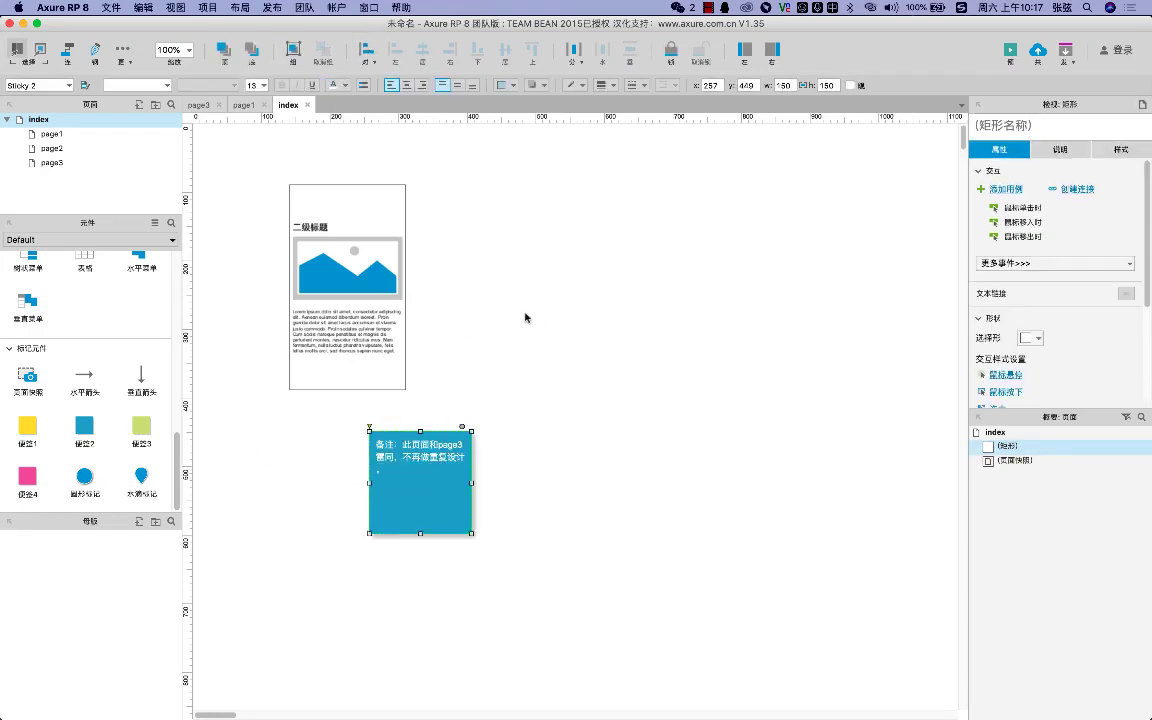
click(450, 276)
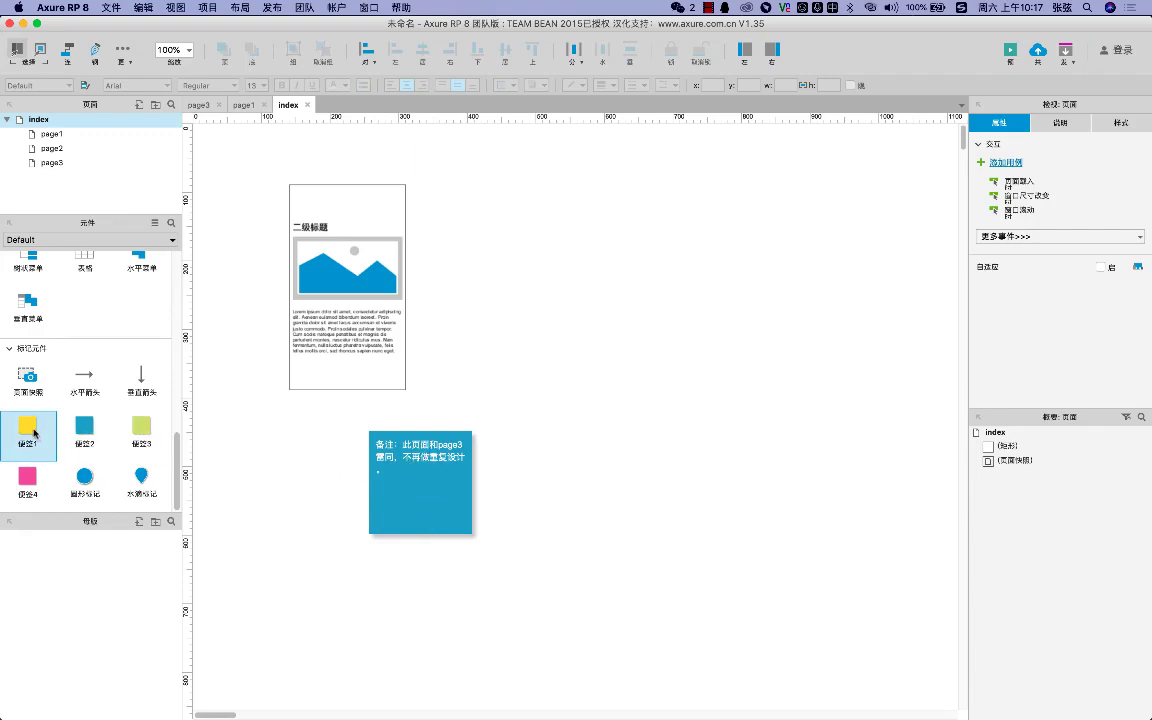
Place a yellow sticky note overlapping the blue one and a green sticky note at x 471, y 346
drag(27, 428, 400, 510)
drag(141, 428, 567, 412)
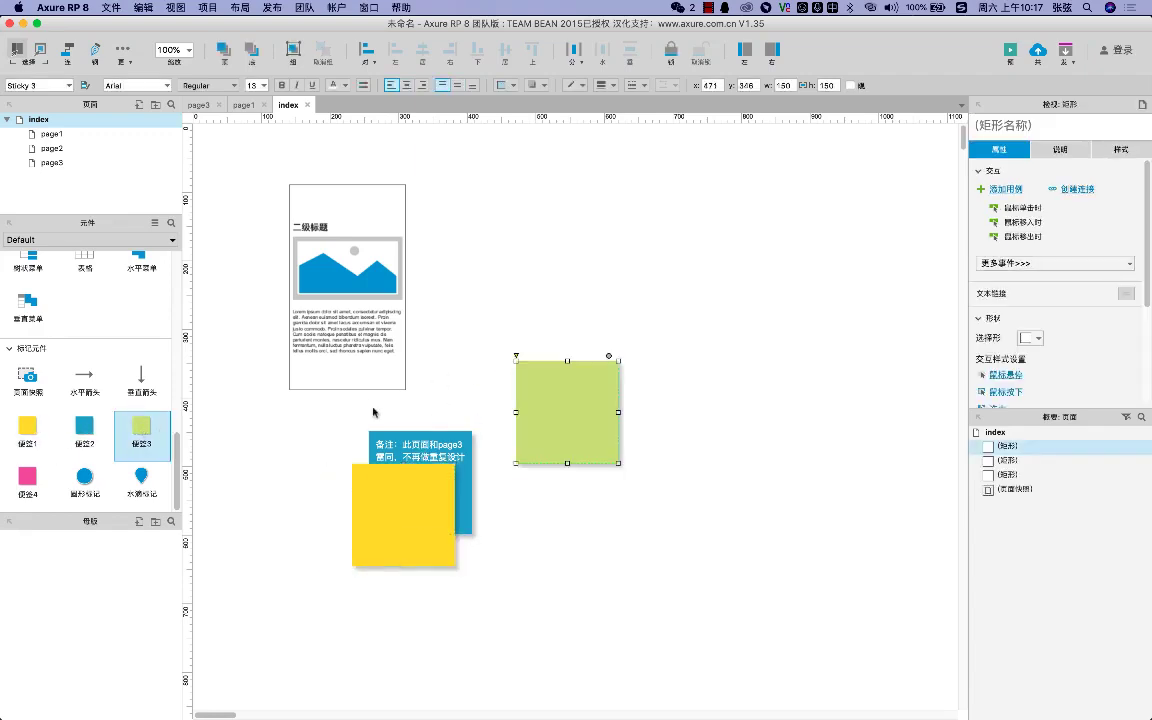
drag(430, 414, 548, 551)
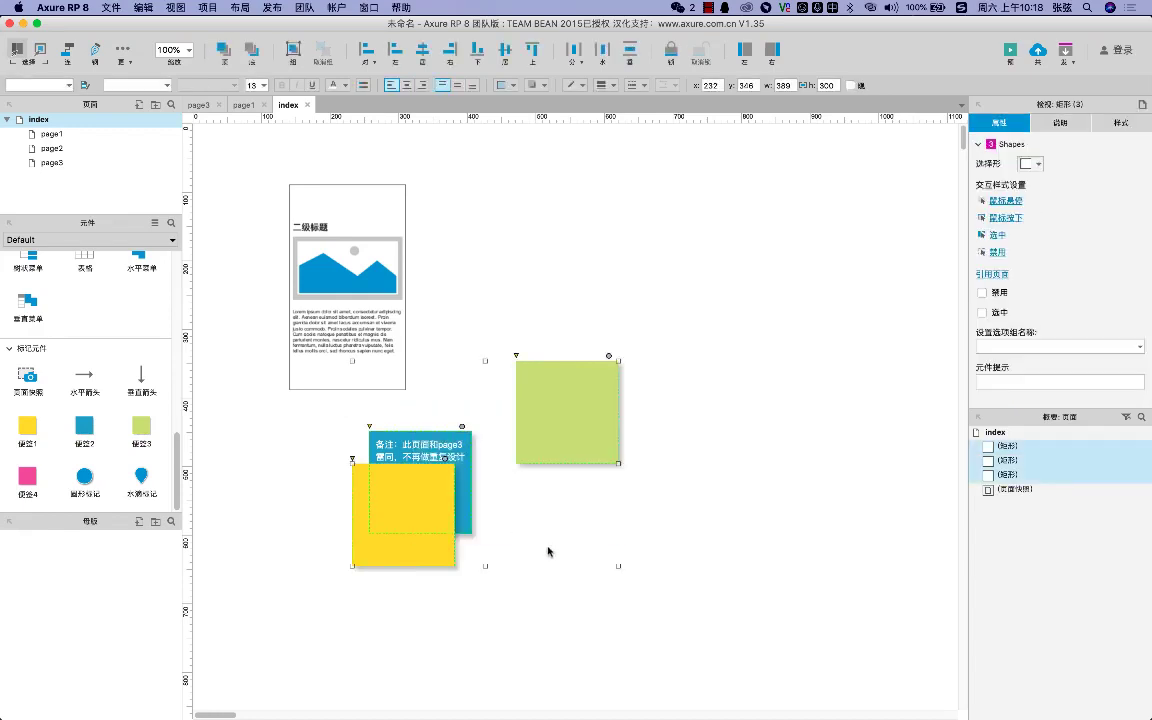
click(551, 552)
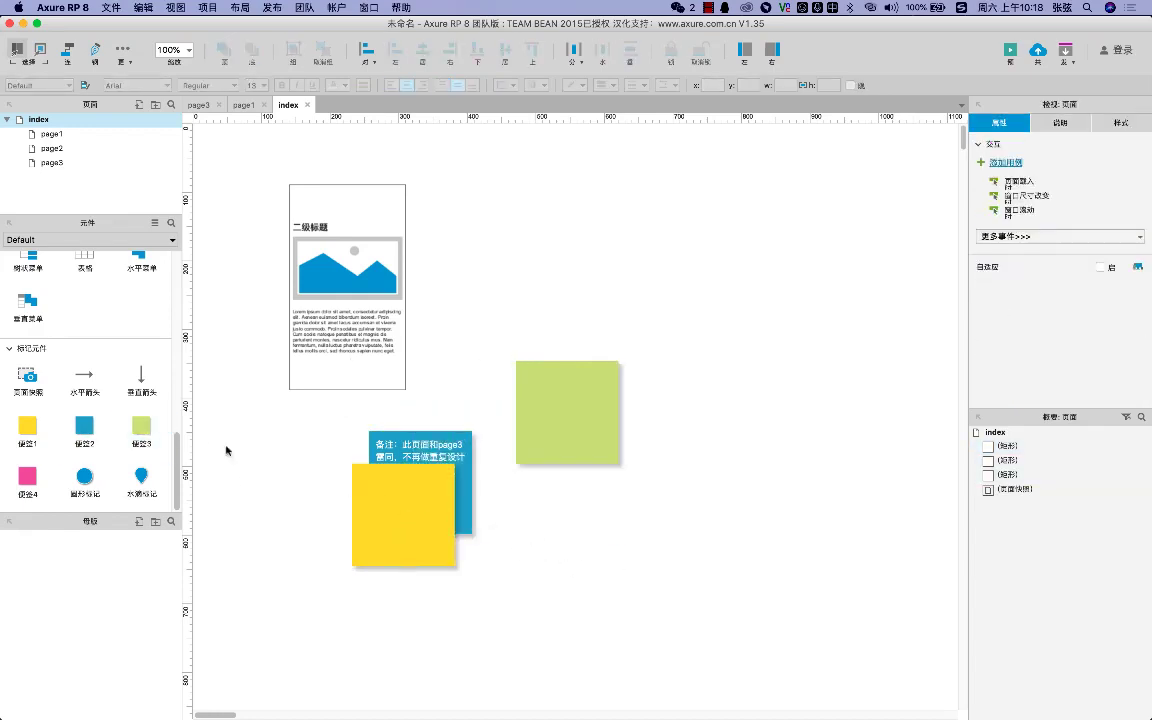
Delete the three sticky notes and place a circle marker at x 432, y 402
drag(297, 414, 639, 549)
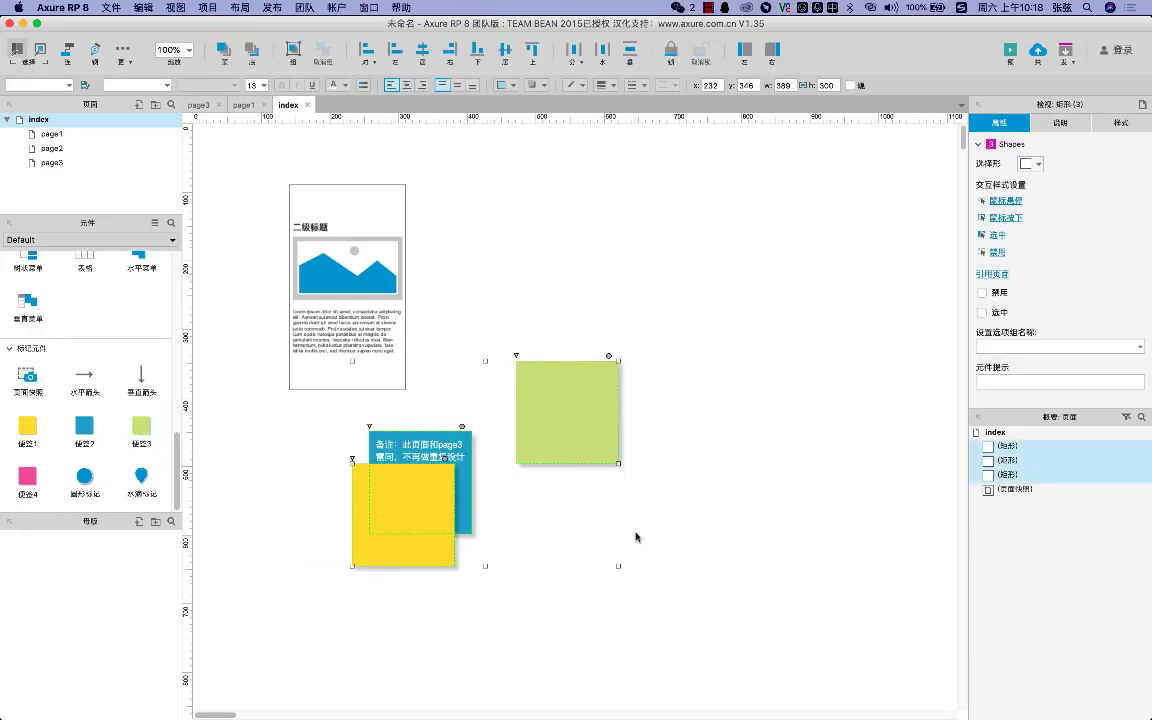
key(Delete)
drag(82, 478, 497, 406)
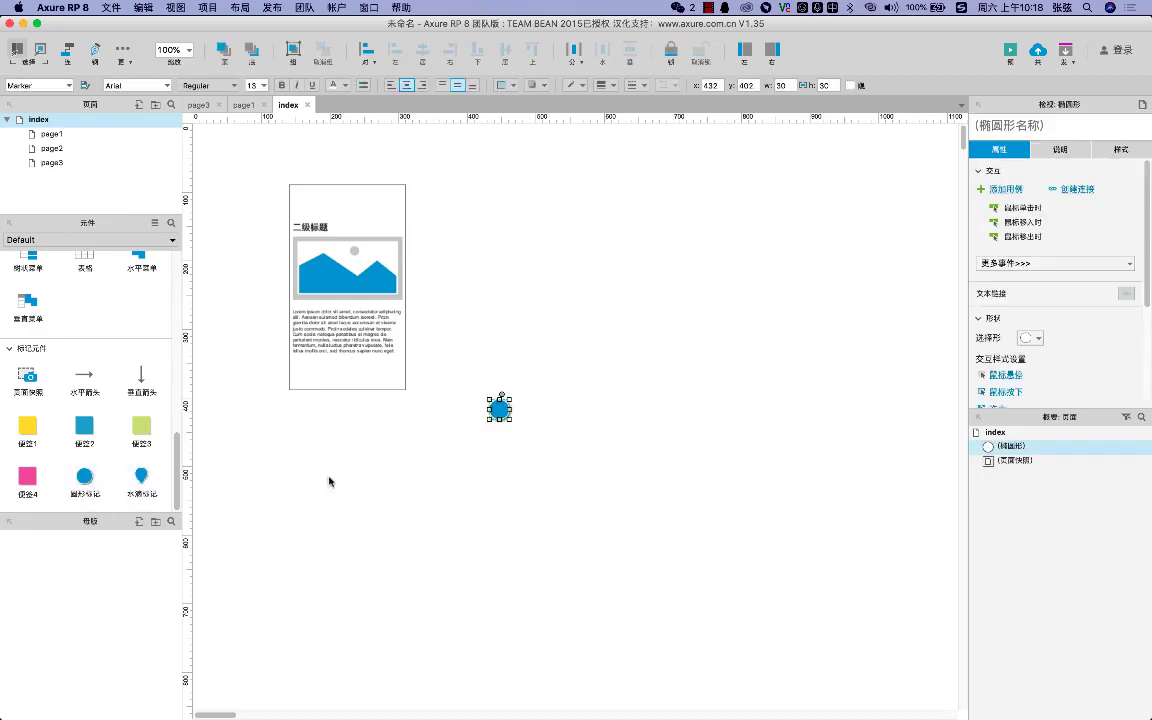
Place a teardrop marker on the canvas and move it just below the page snapshot's lower-right corner
drag(141, 476, 388, 467)
click(437, 505)
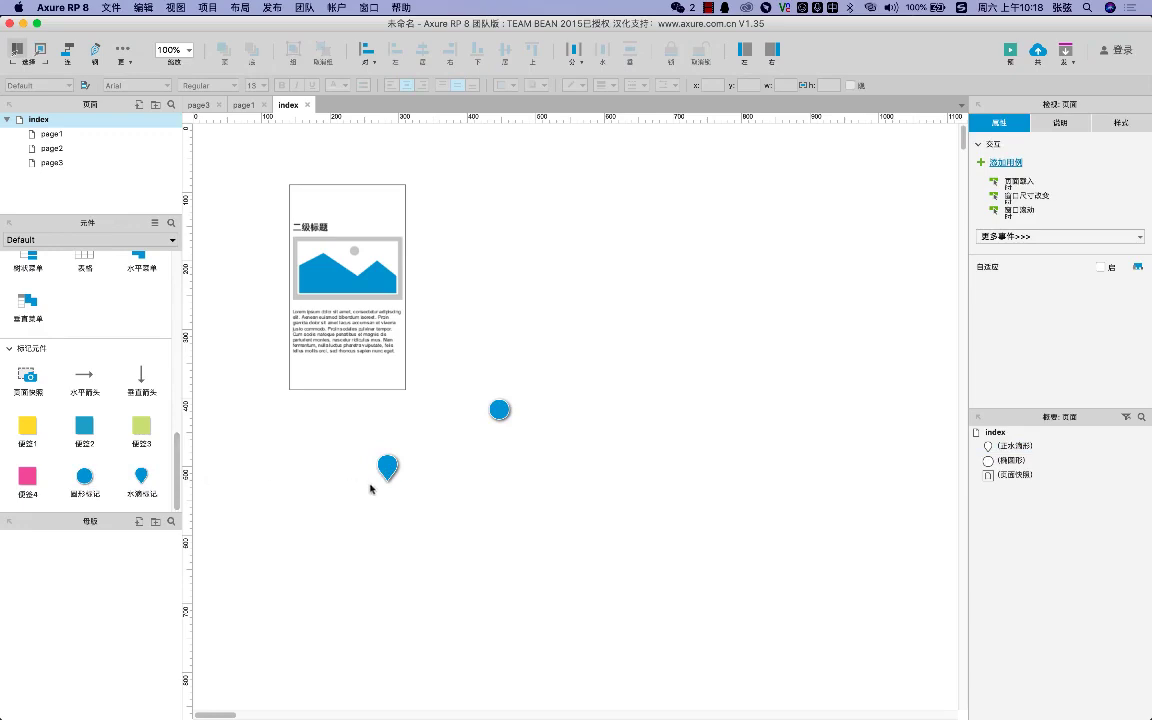
drag(387, 469, 403, 459)
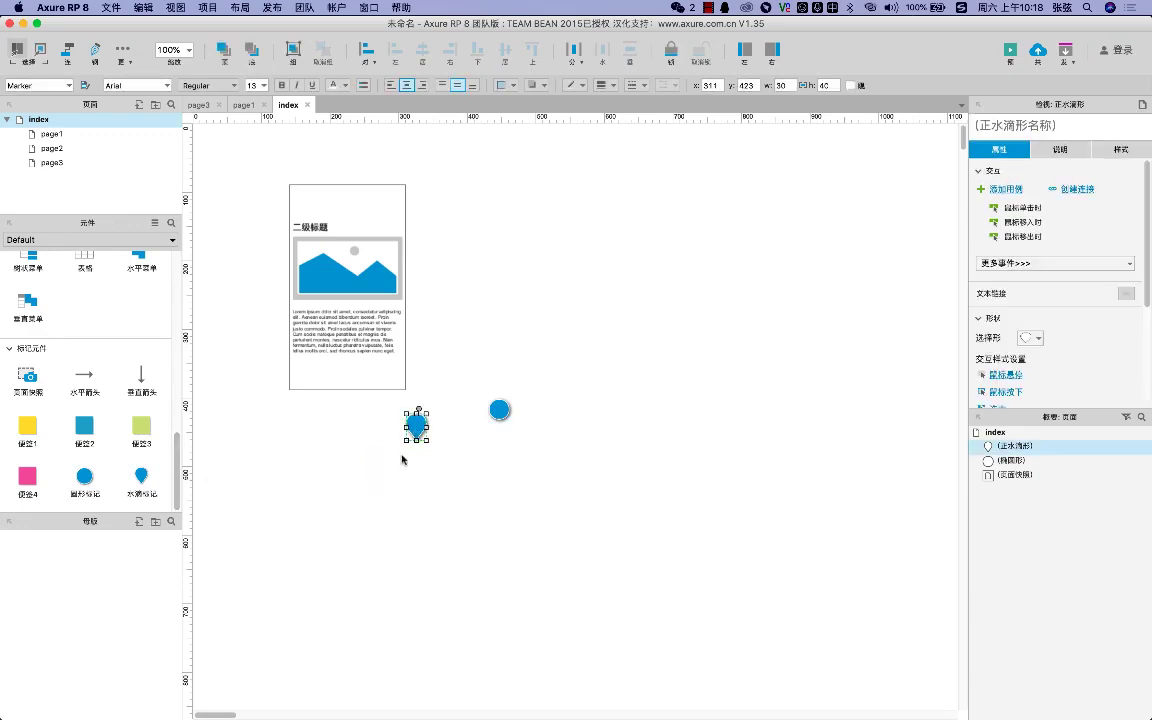
click(515, 460)
Change the circle marker's fill colour to crimson
click(499, 409)
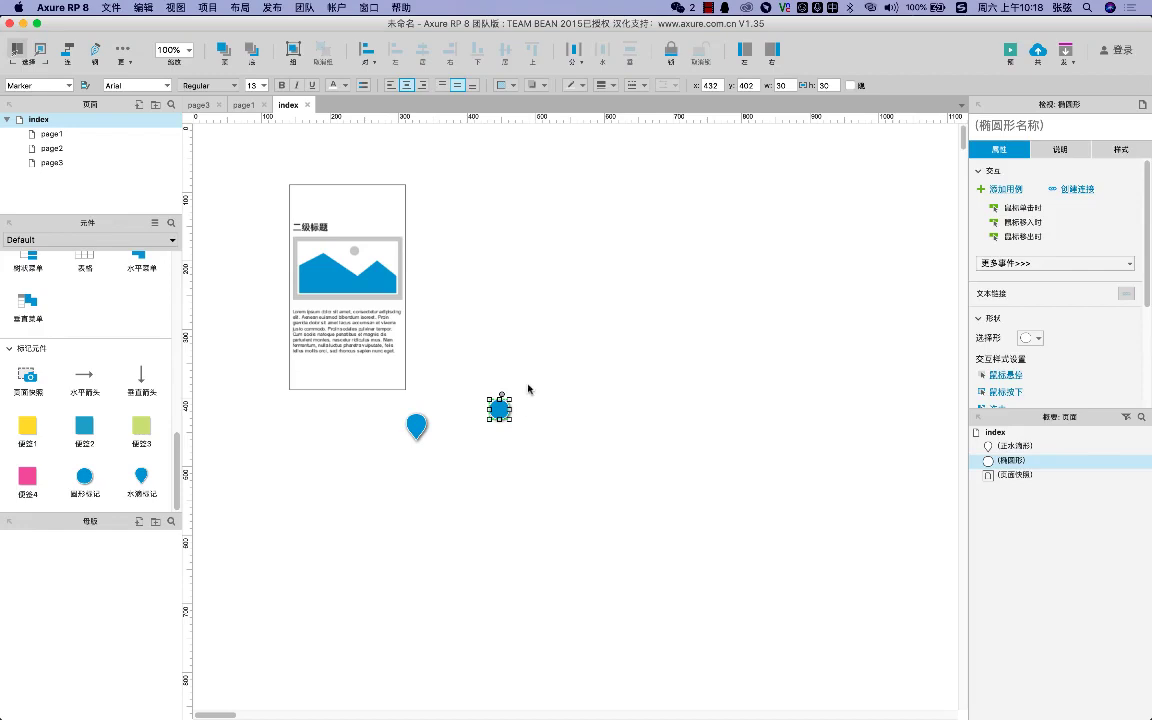
click(505, 85)
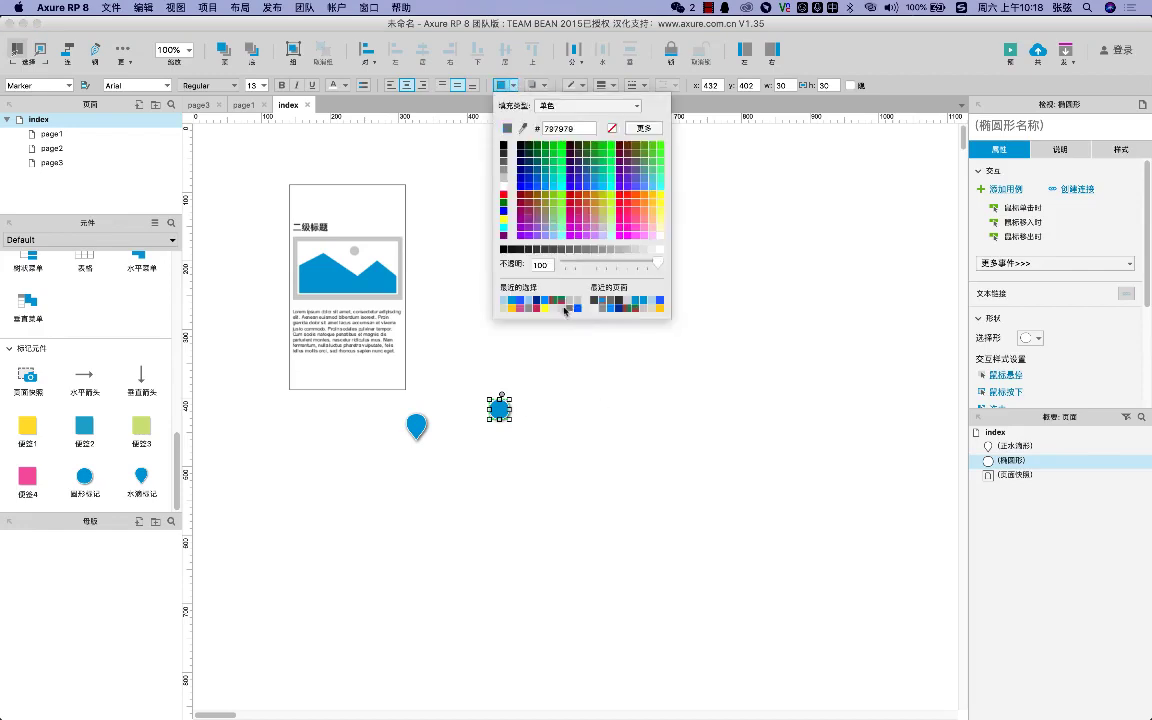
click(486, 281)
click(556, 342)
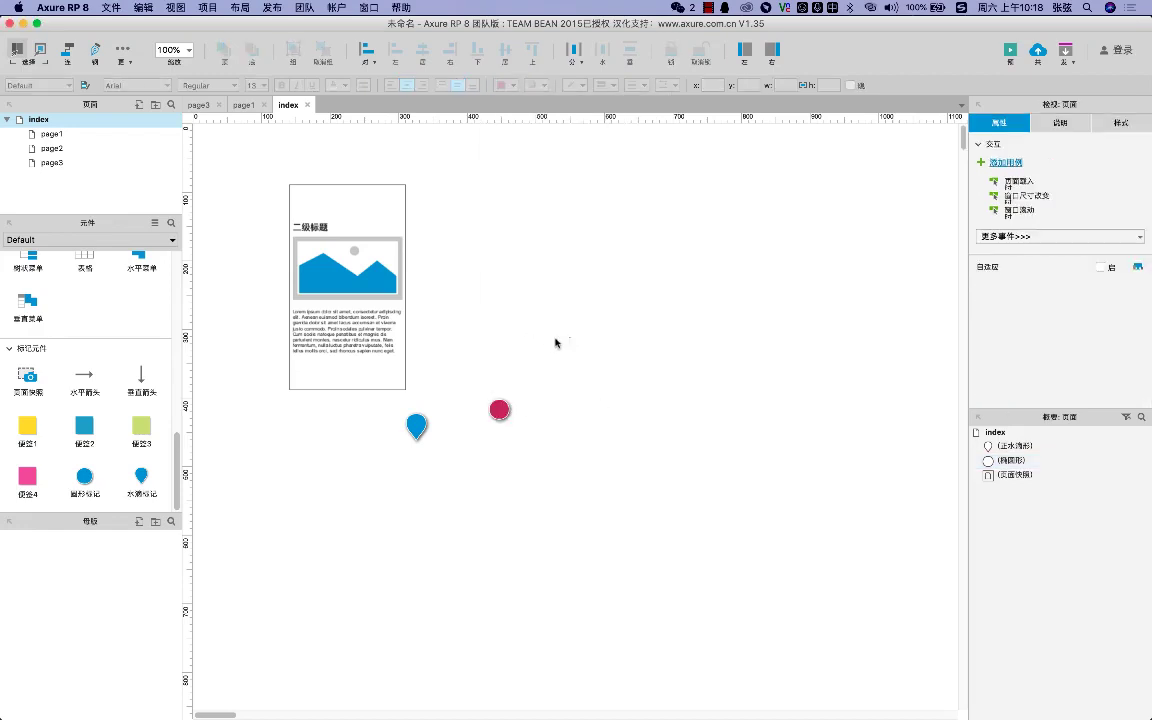
Label the crimson circle marker with the number 3
click(498, 410)
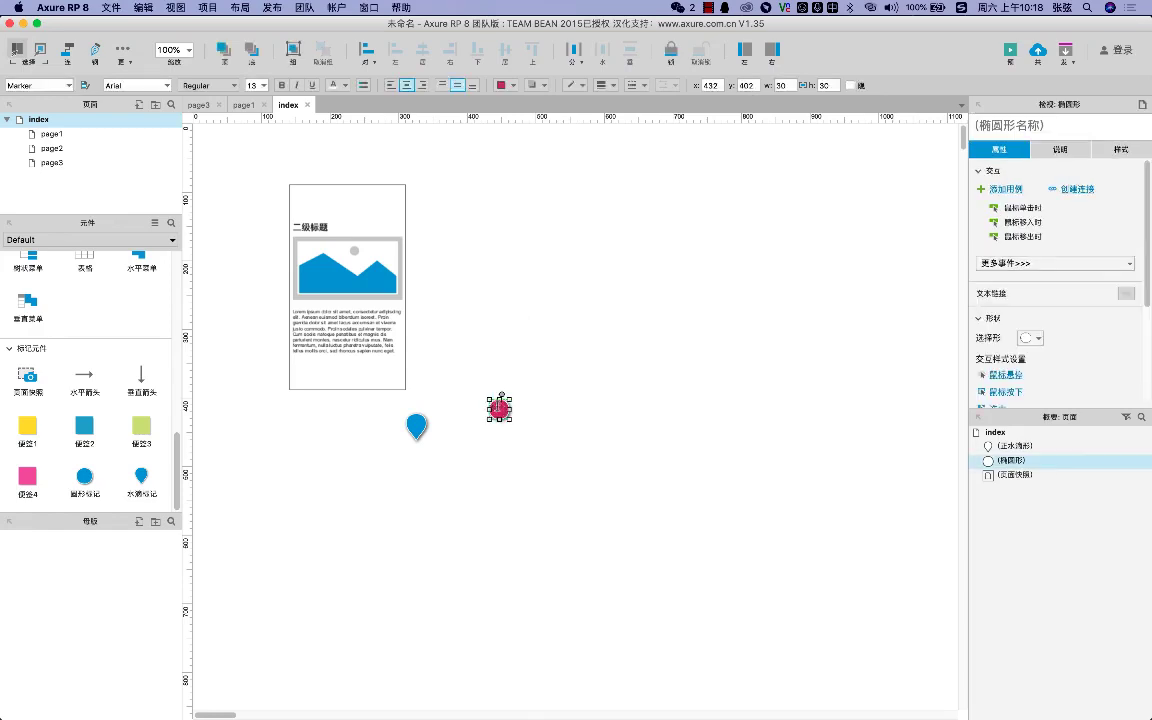
text(3)
click(567, 412)
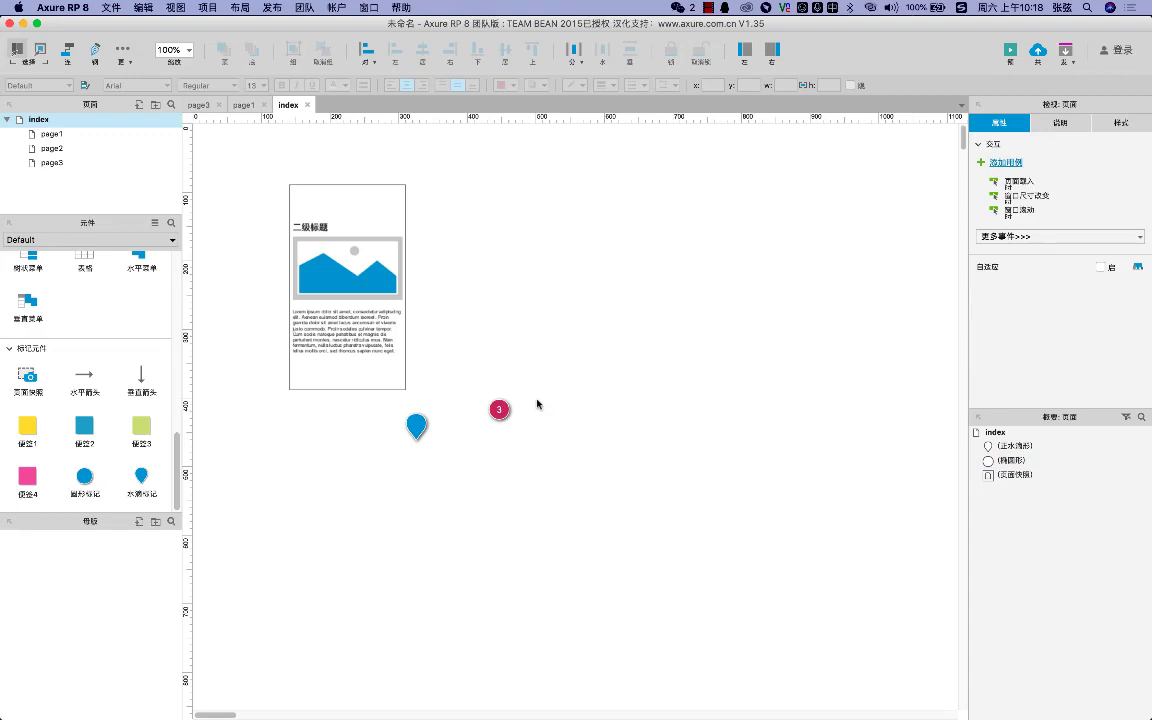
Switch the widget library from Default to Flow
scroll(176, 437, up, 3)
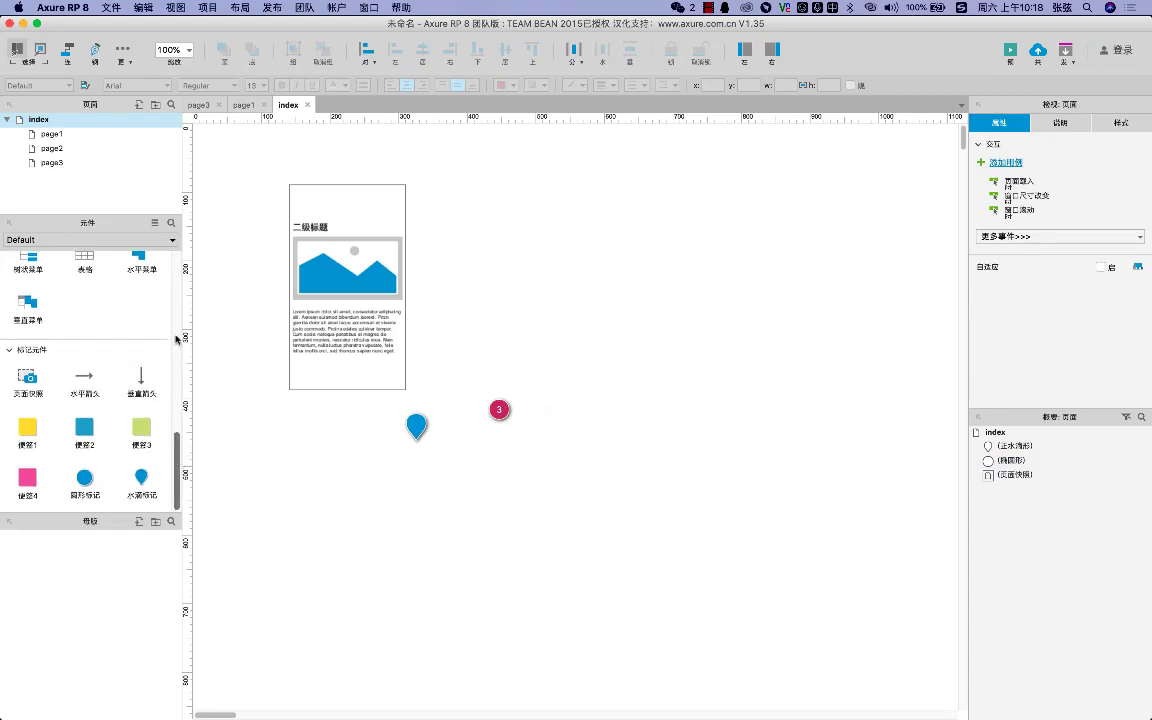
scroll(171, 254, up, 3)
click(150, 240)
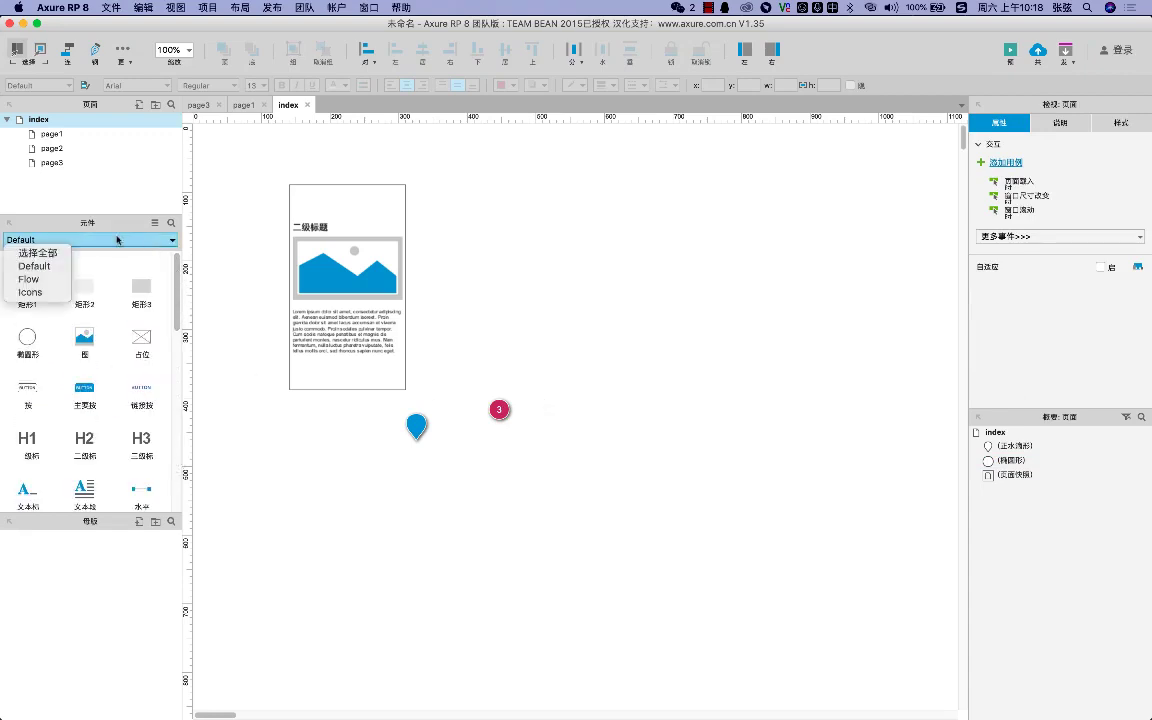
click(32, 279)
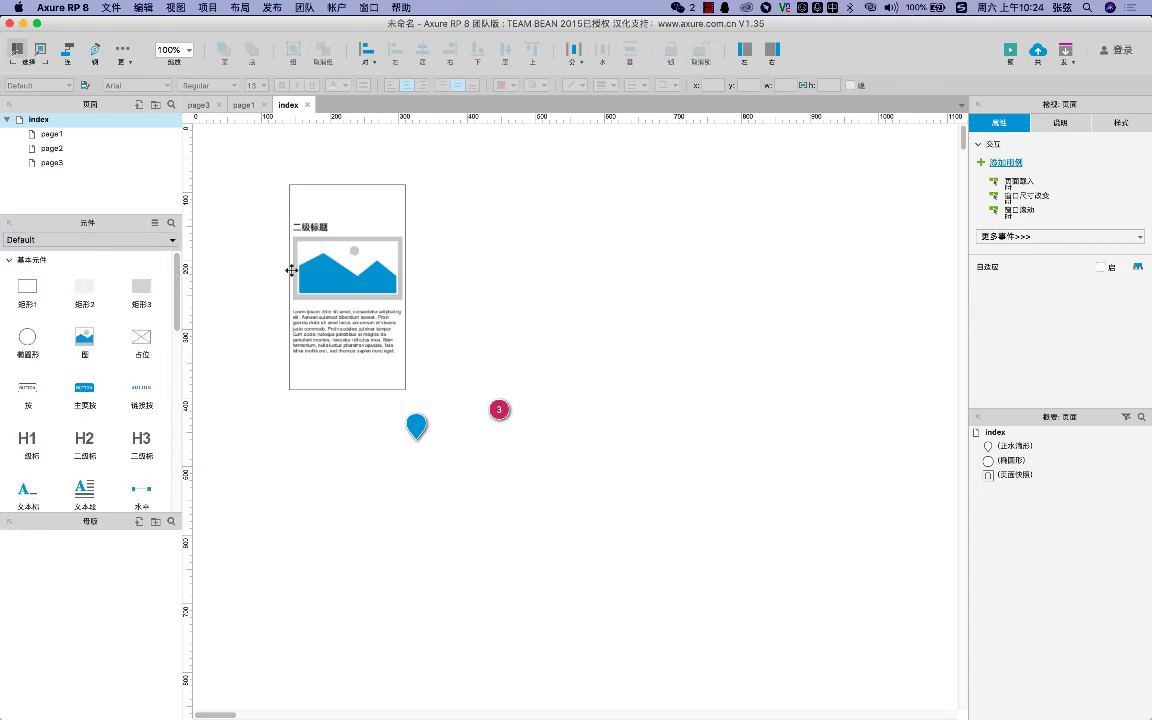
click(120, 241)
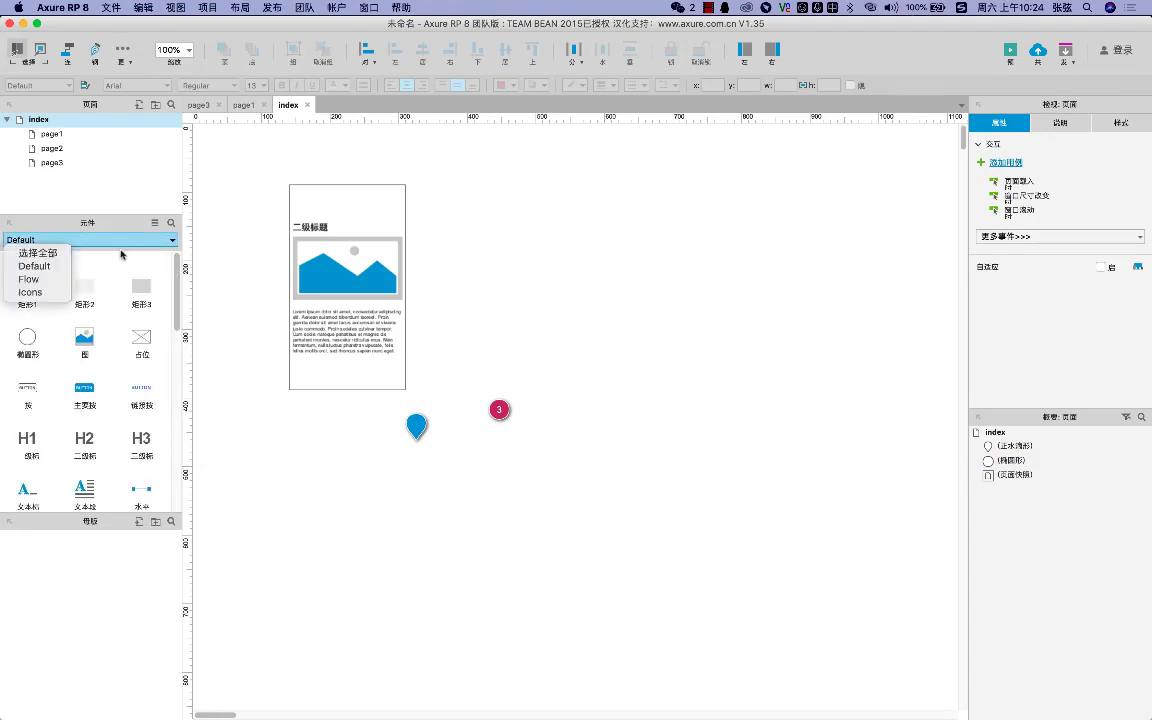
click(60, 268)
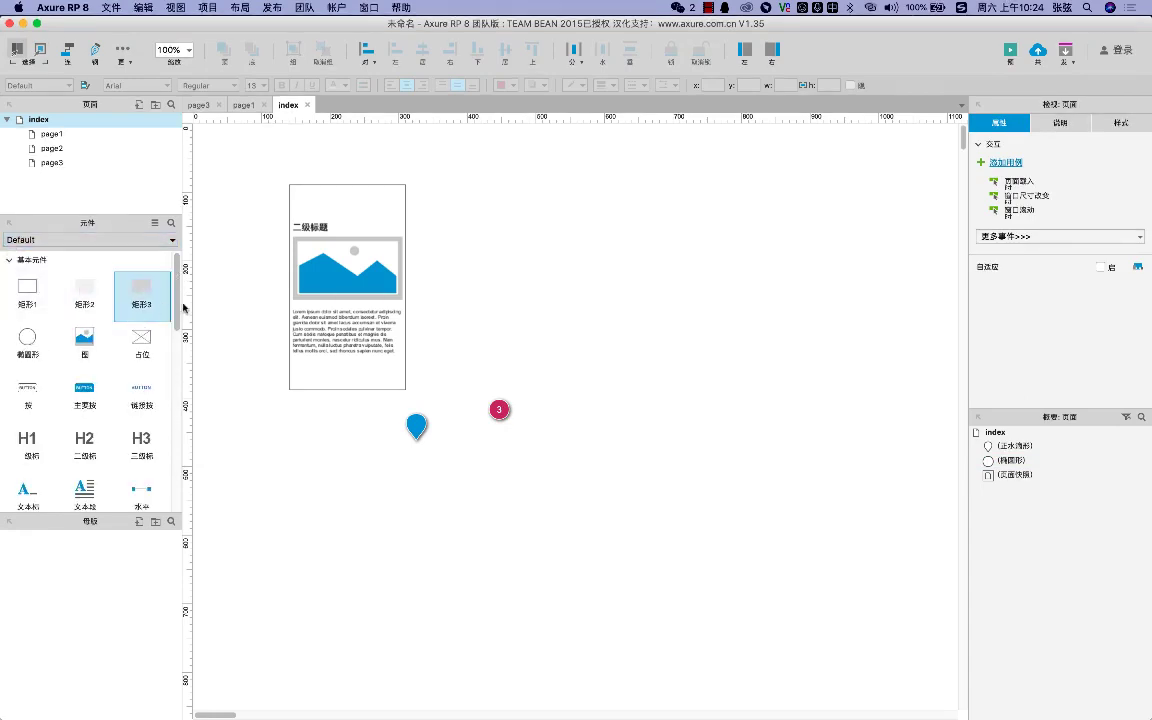
scroll(150, 440, down, 10)
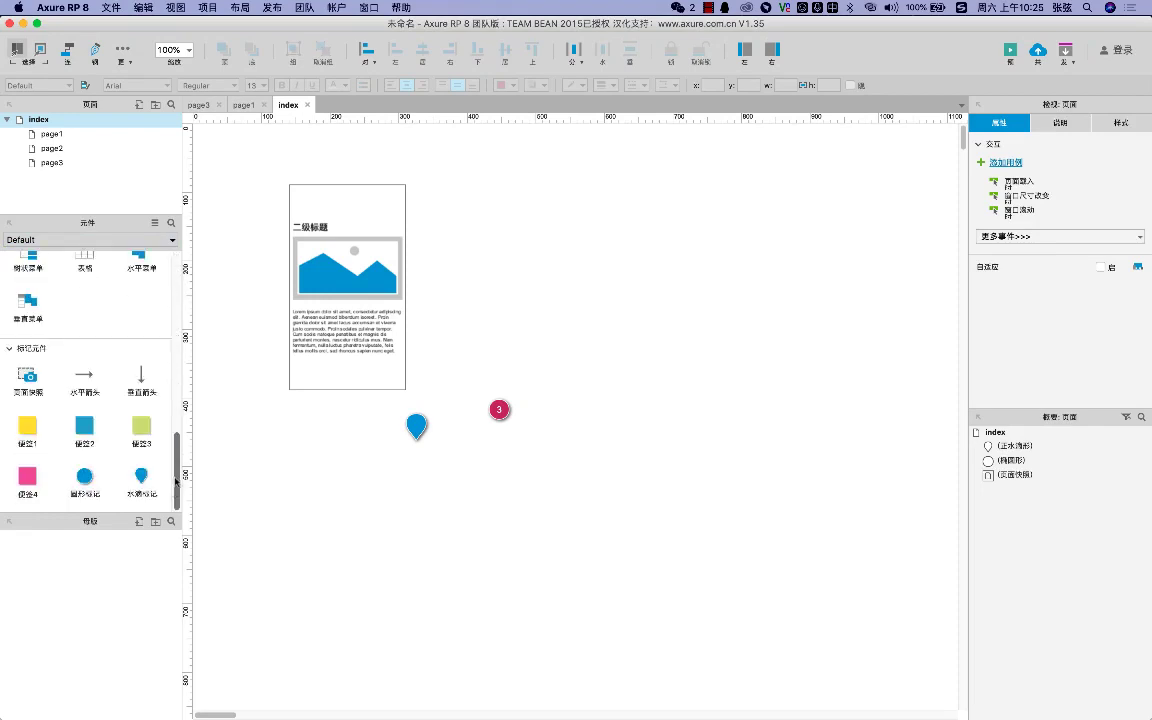
click(145, 240)
click(45, 280)
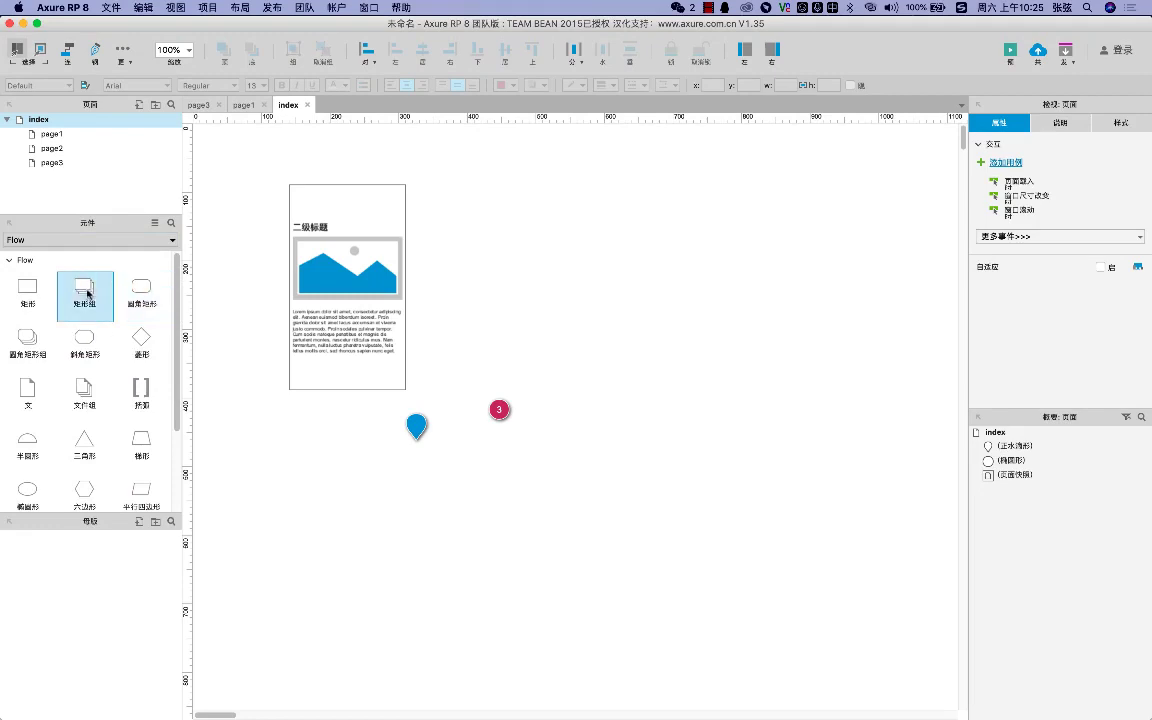
Place a Flow rectangle group, rounded rectangle, rectangle and diamond in the canvas area to the right of the page snapshot
drag(85, 290, 494, 231)
drag(118, 298, 557, 311)
drag(43, 291, 483, 325)
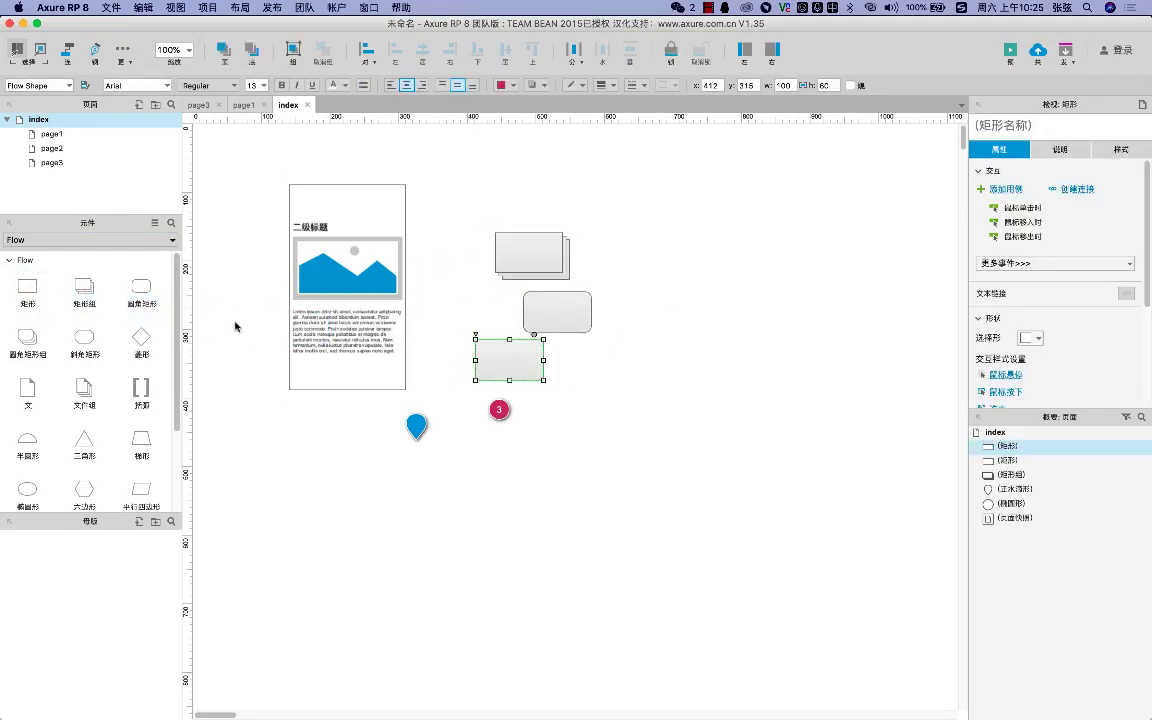
drag(141, 335, 658, 347)
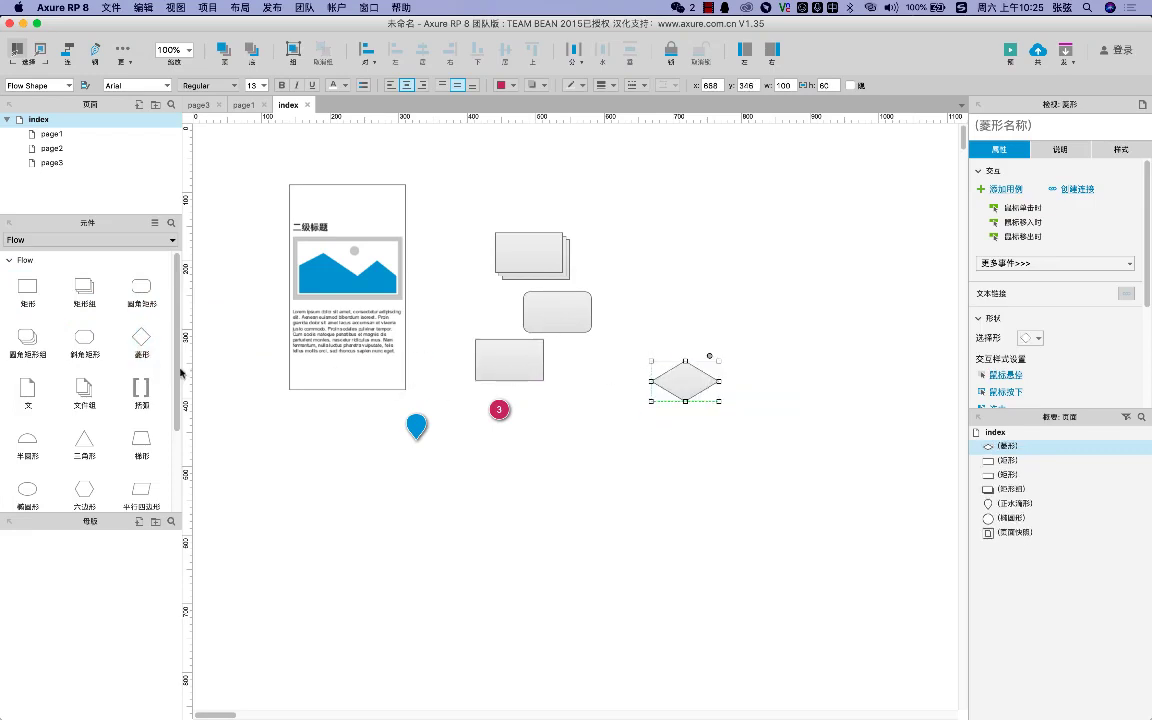
Add a bracket shape below the diamond and a file group, triangle and trapezoid below the page snapshot
drag(141, 386, 589, 435)
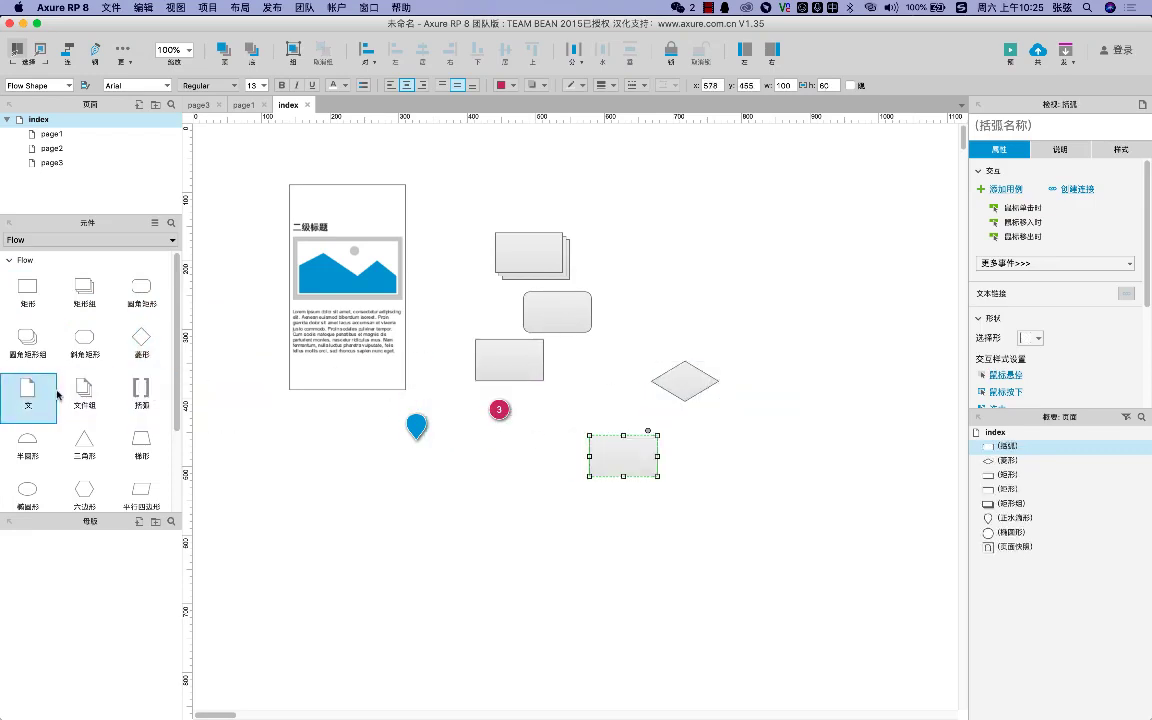
drag(112, 390, 441, 490)
click(340, 450)
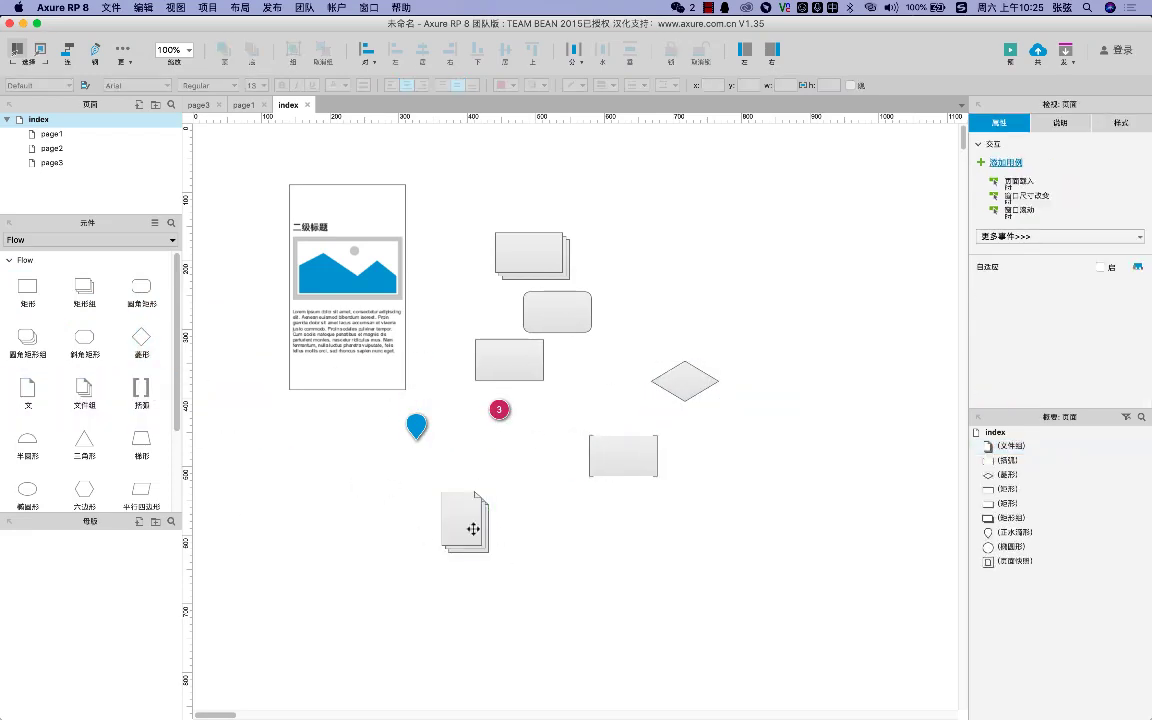
drag(85, 442, 383, 458)
drag(141, 442, 265, 435)
Switch the widget library to Icons
click(108, 239)
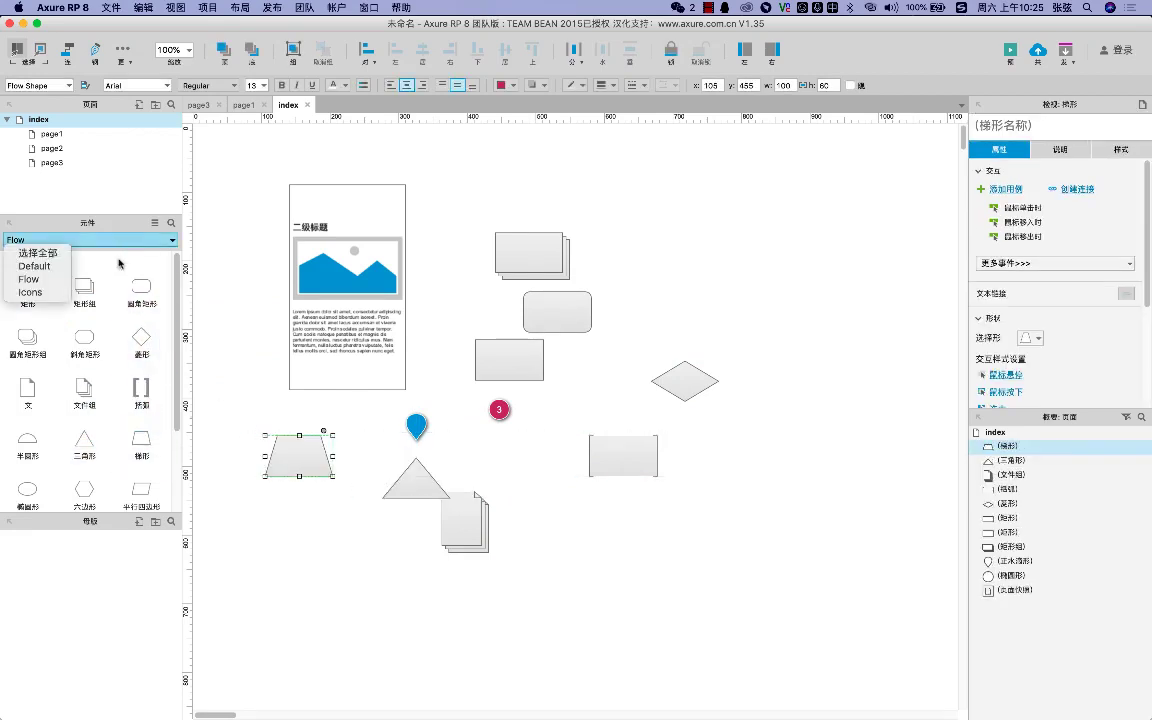
click(37, 293)
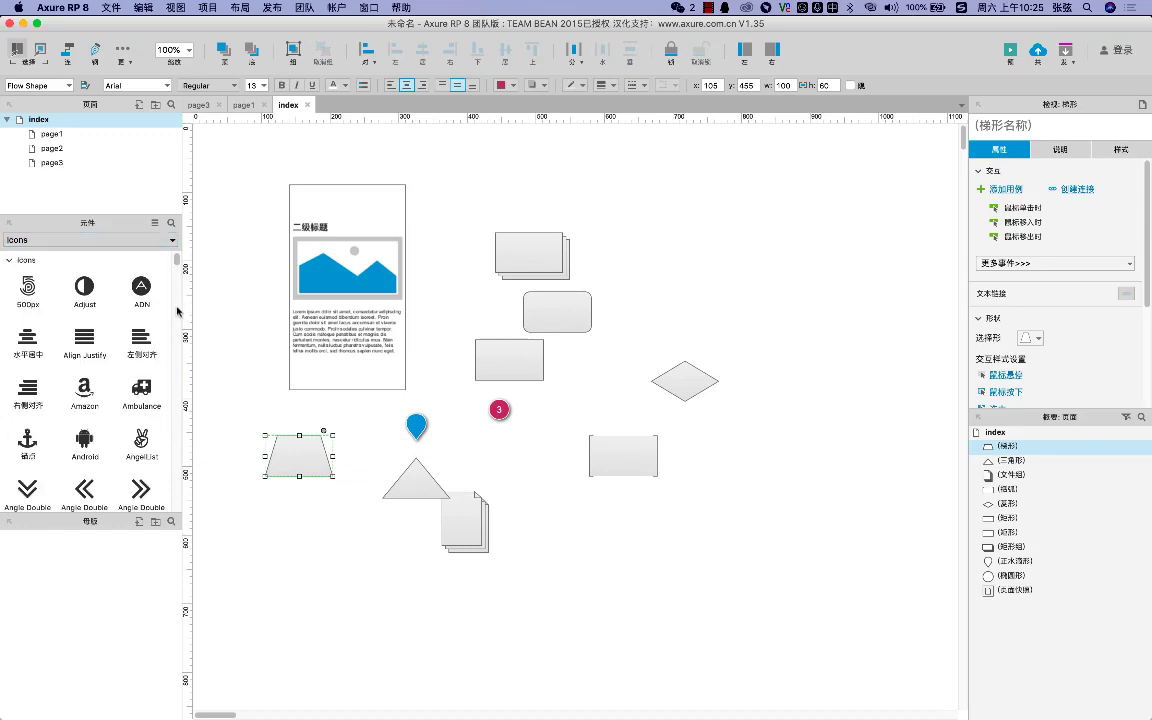
Browse the whole Icons library to its end and back, and bring up its search field along the way
scroll(176, 266, down, 15)
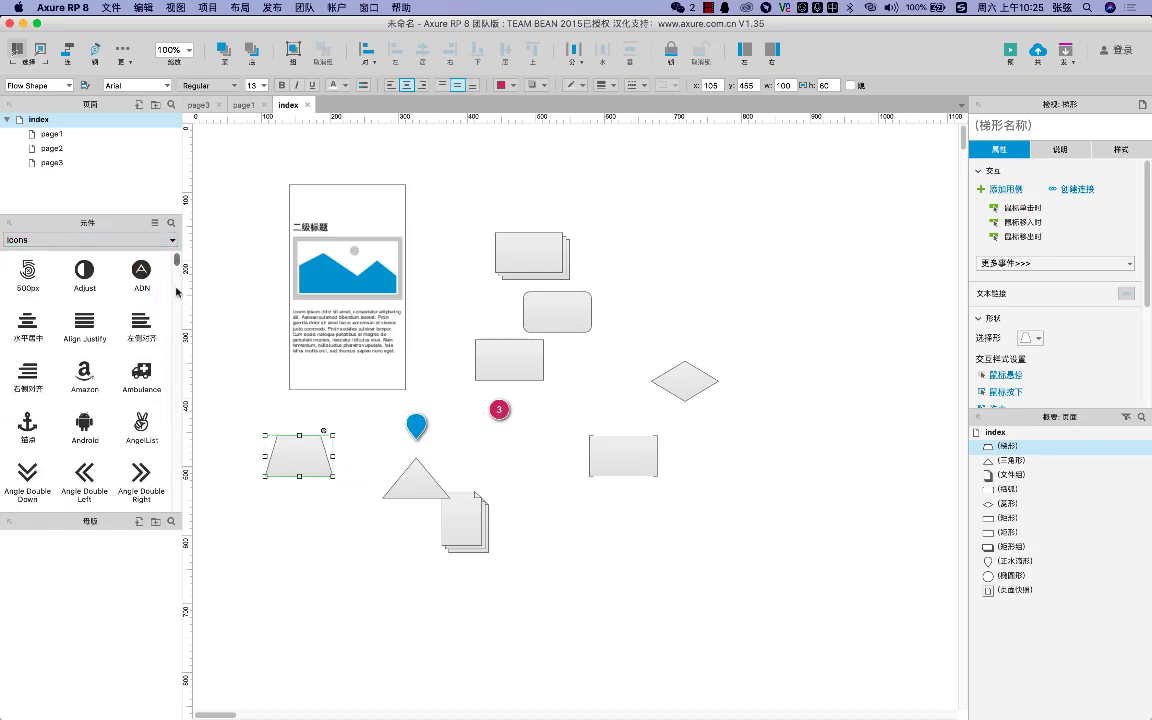
click(170, 223)
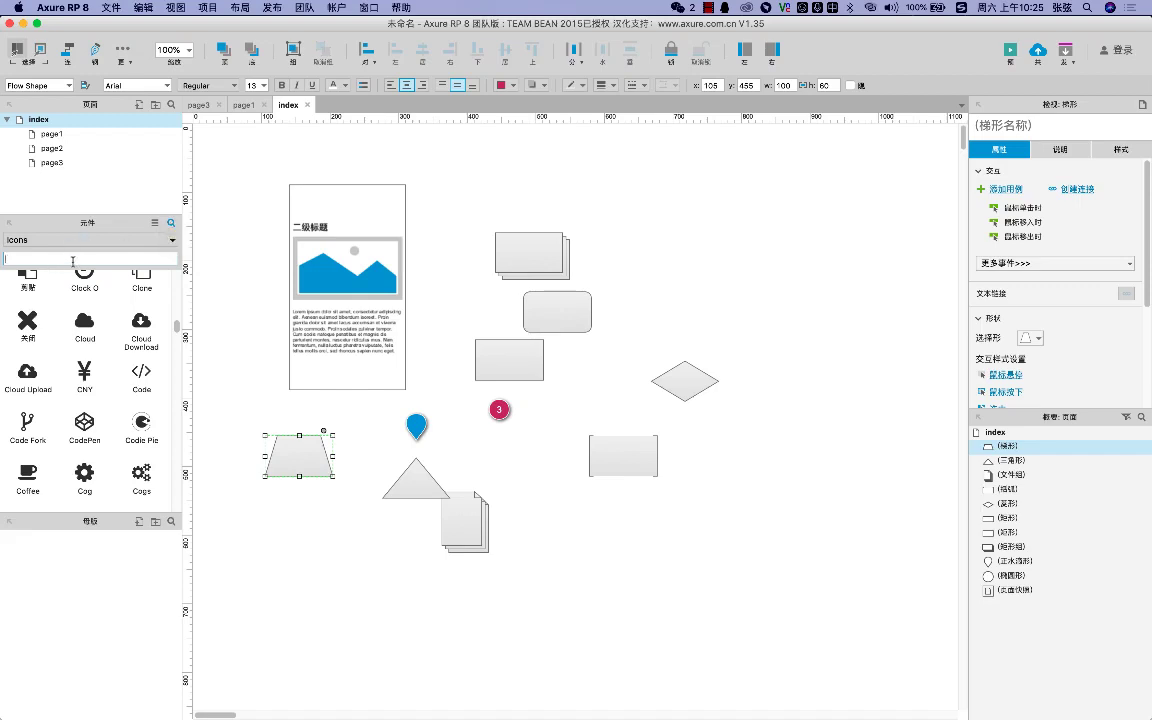
click(243, 290)
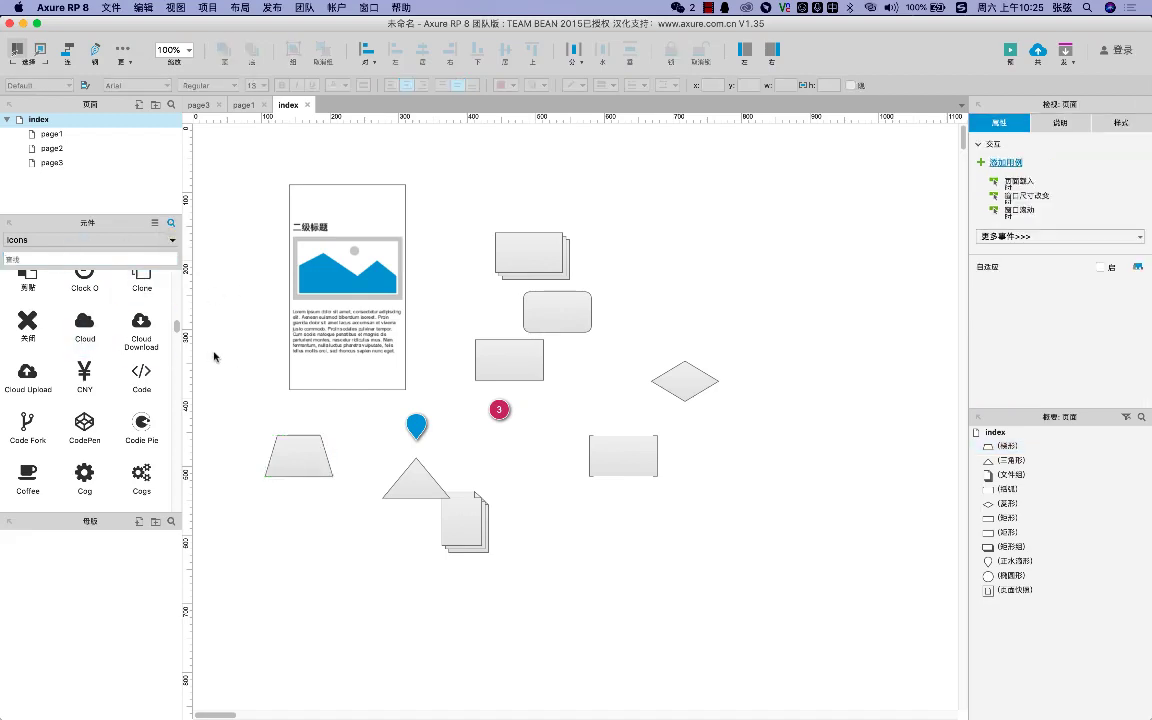
scroll(177, 333, down, 20)
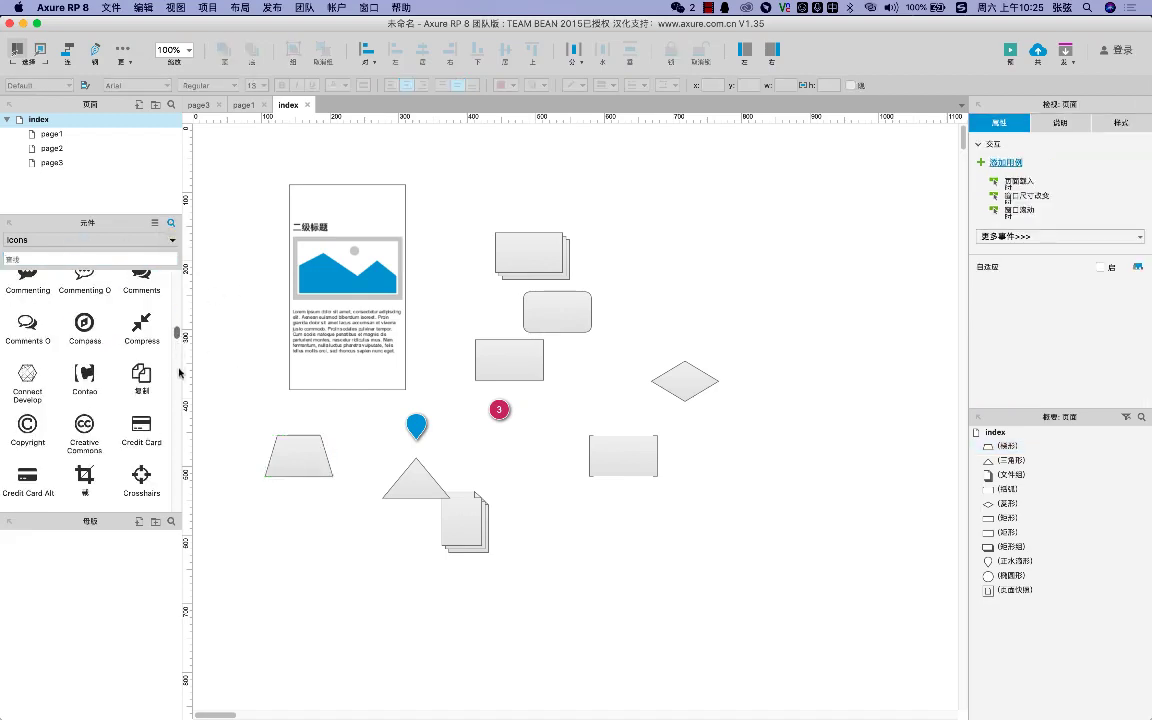
scroll(179, 426, down, 20)
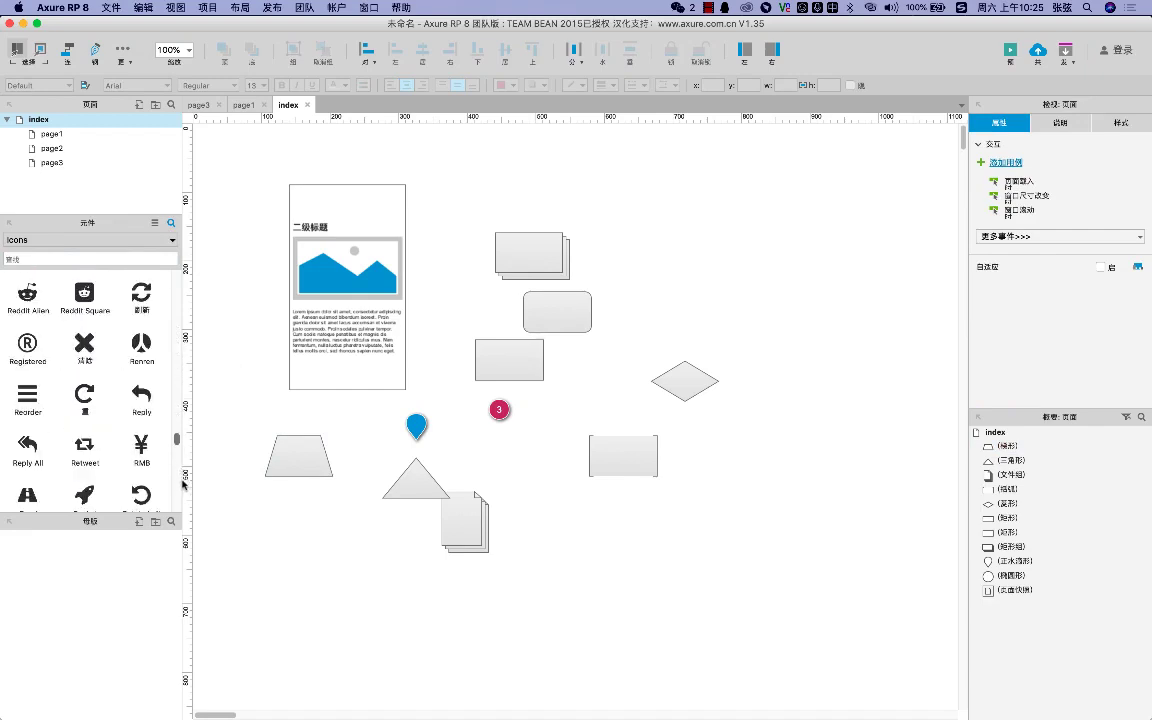
scroll(182, 497, down, 15)
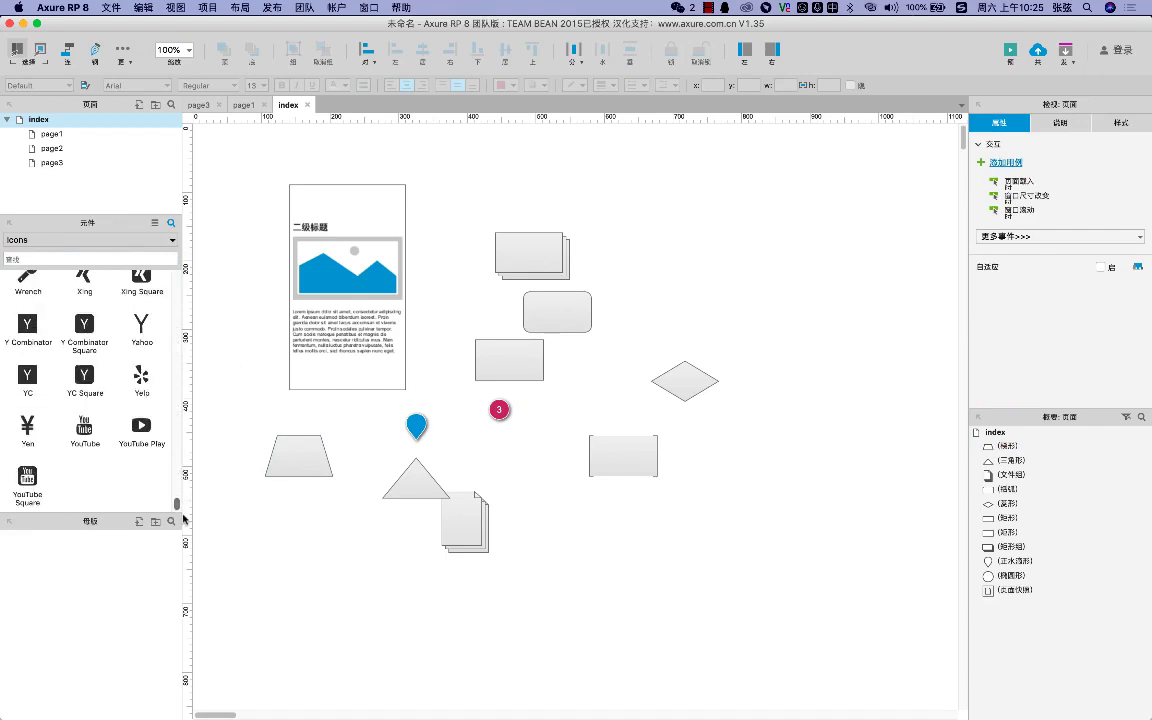
scroll(182, 470, up, 20)
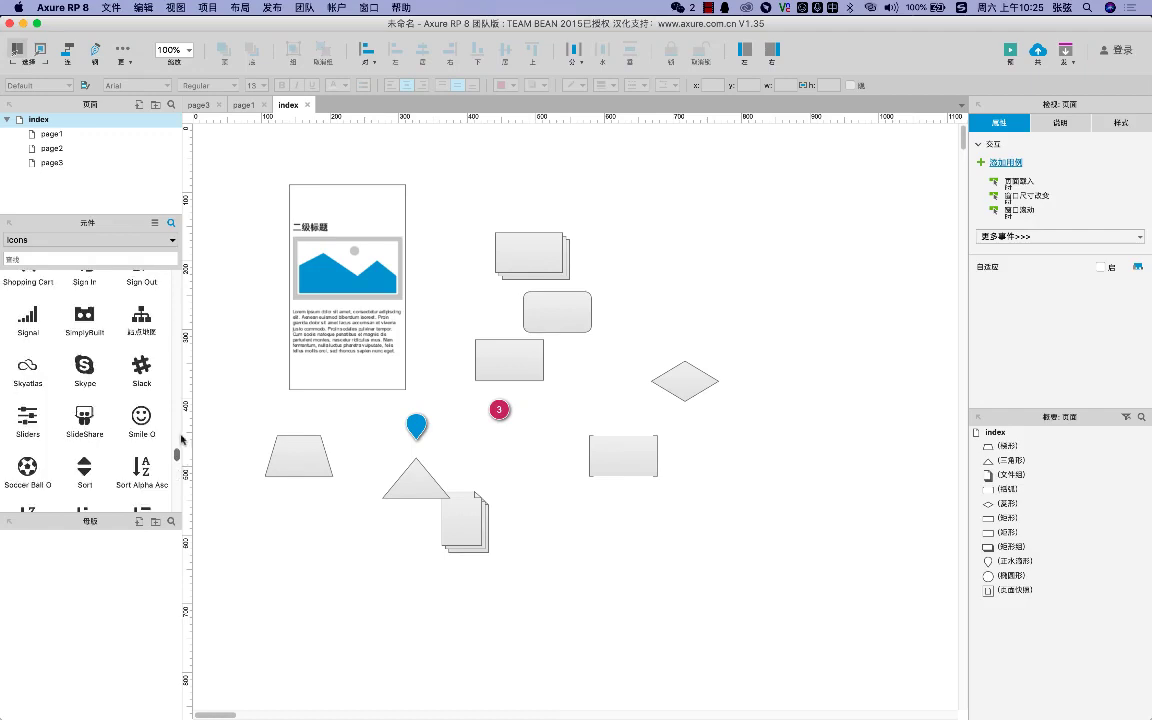
scroll(165, 380, up, 20)
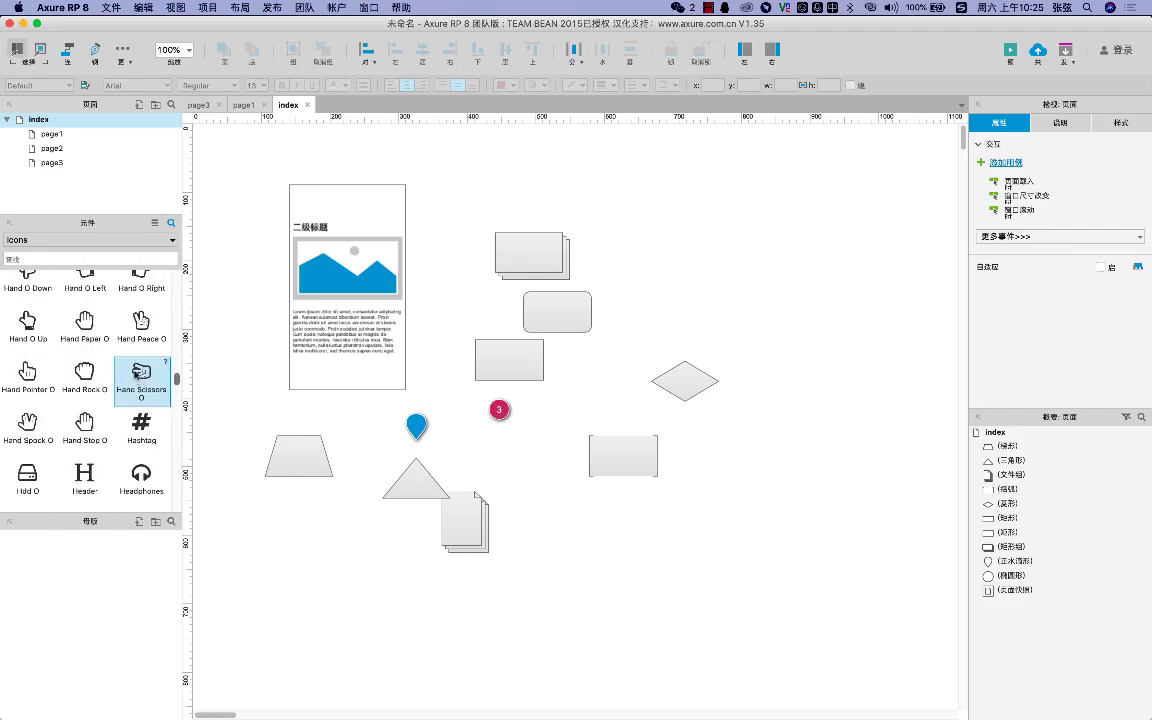
scroll(170, 332, up, 15)
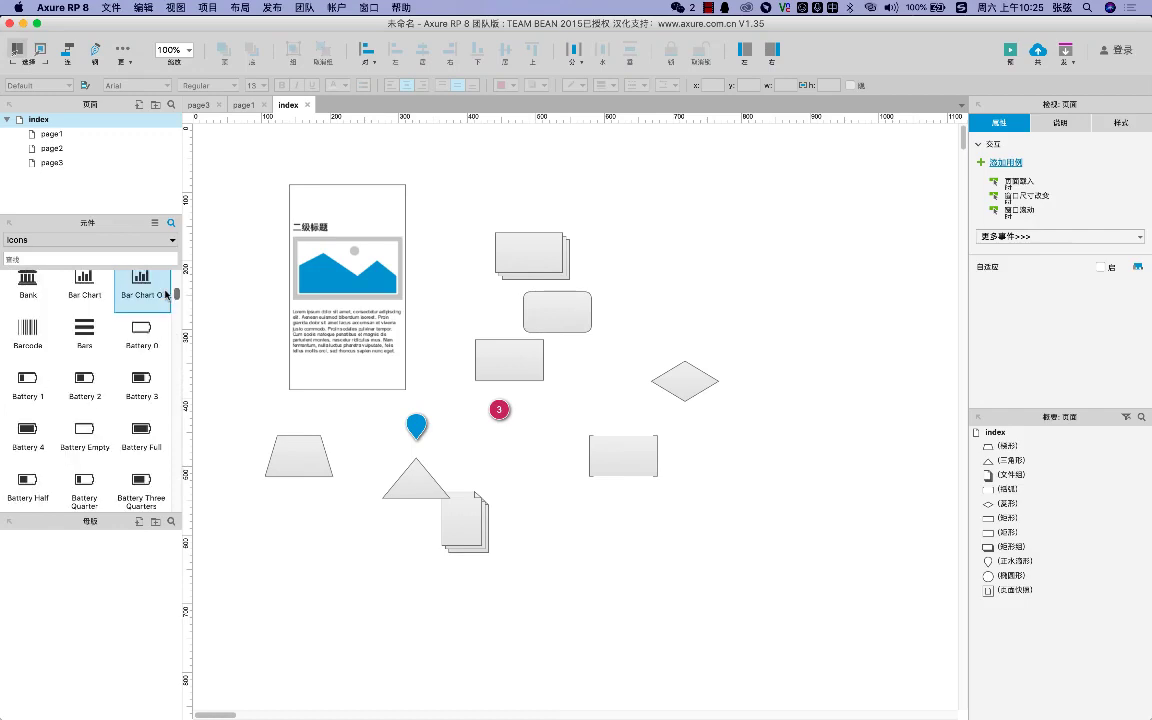
scroll(170, 290, up, 10)
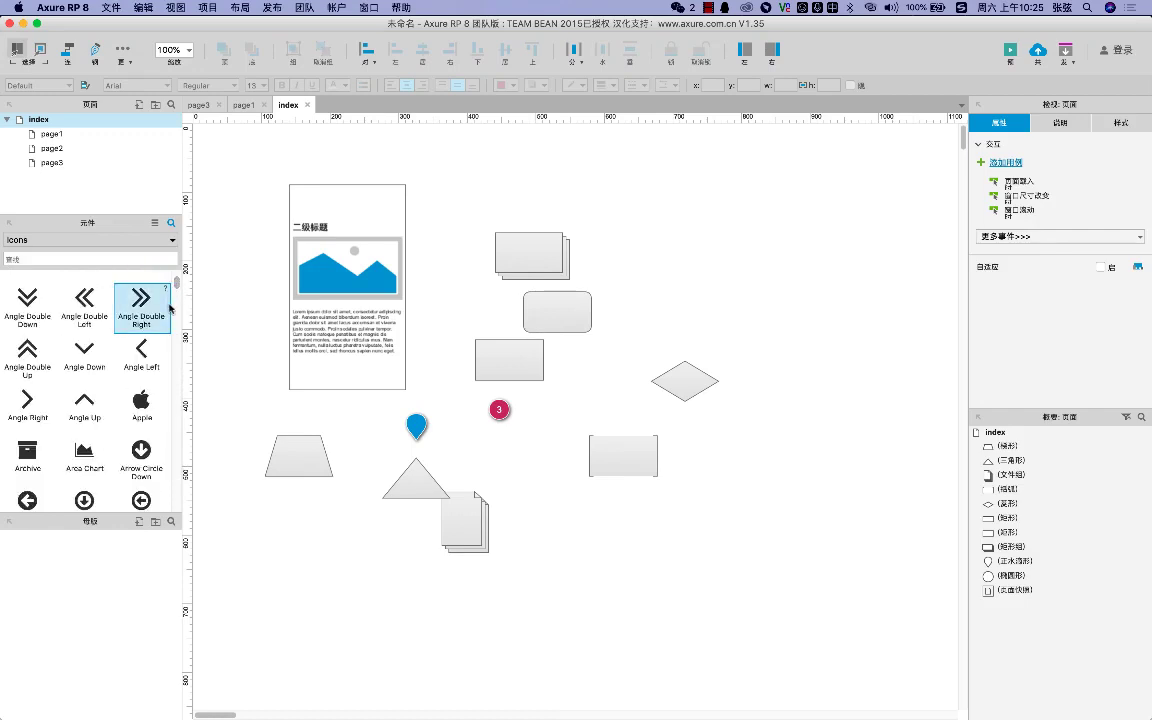
scroll(177, 282, up, 3)
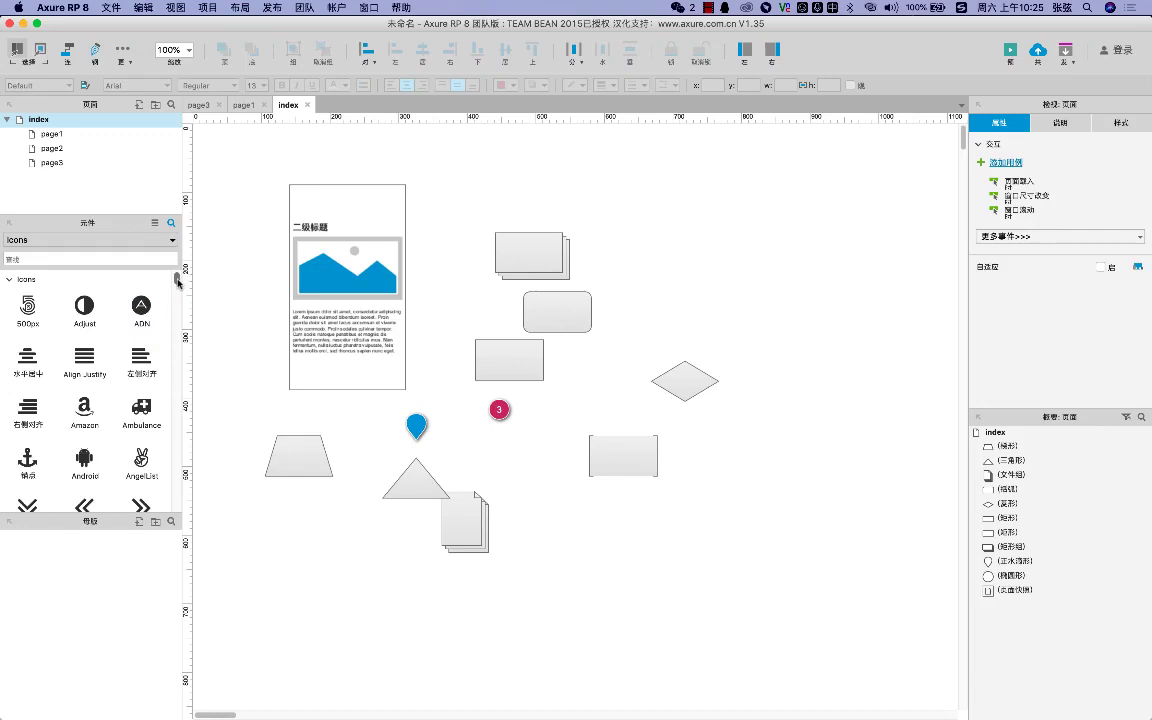
Place the outlined Bell O icon at x 35, y 332 and the solid Bell icon to the right of the flow shapes
drag(179, 284, 232, 366)
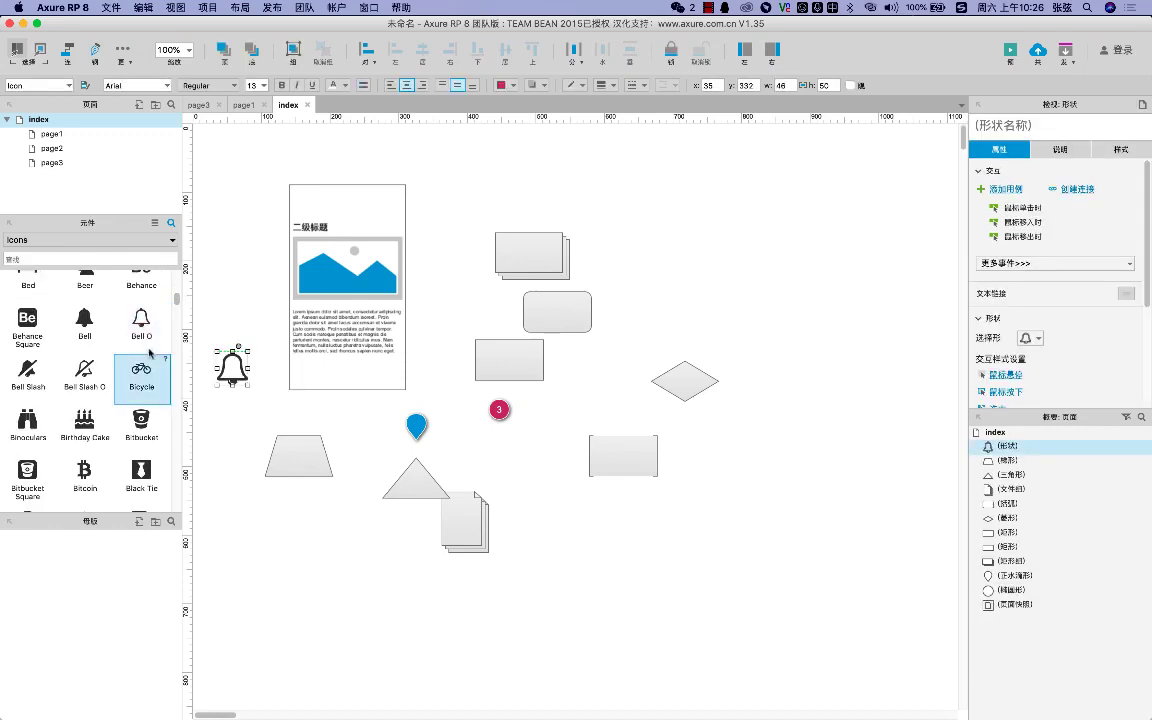
drag(101, 326, 755, 288)
Delete the circle marker and the five flow shapes around it, and move the solid bell icon to x 483, y 235
drag(495, 212, 712, 541)
key(Delete)
drag(755, 288, 540, 300)
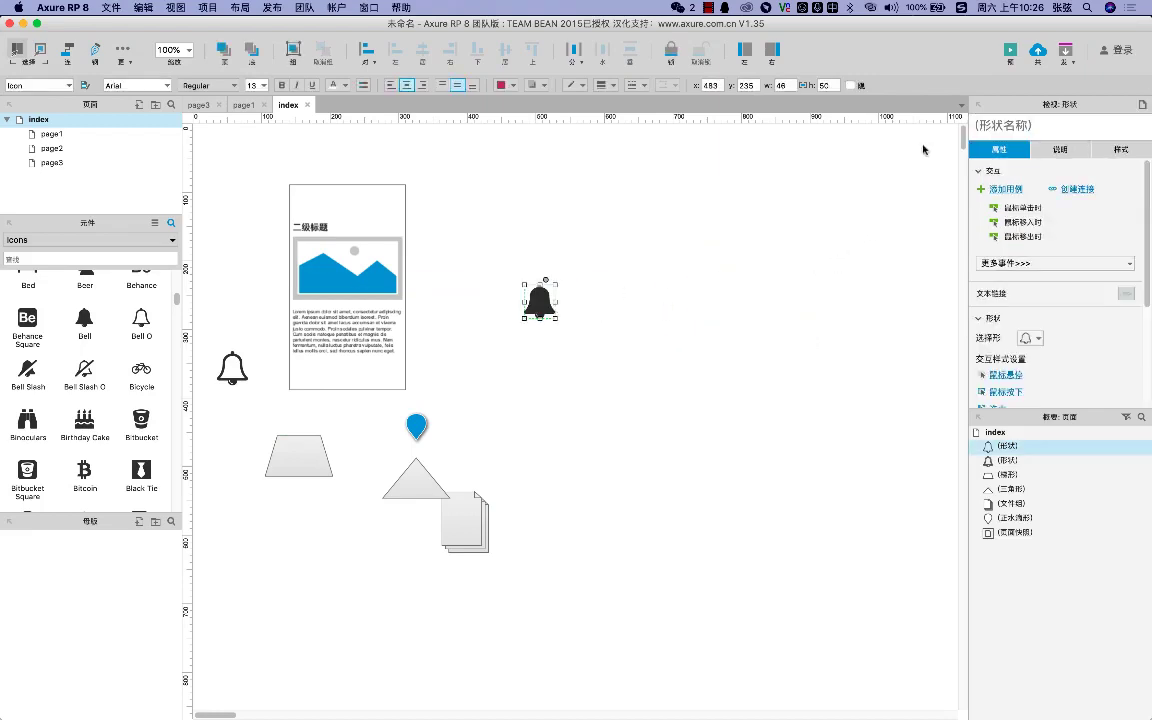
Set the solid bell icon's width to 100, keeping its proportions
click(1112, 149)
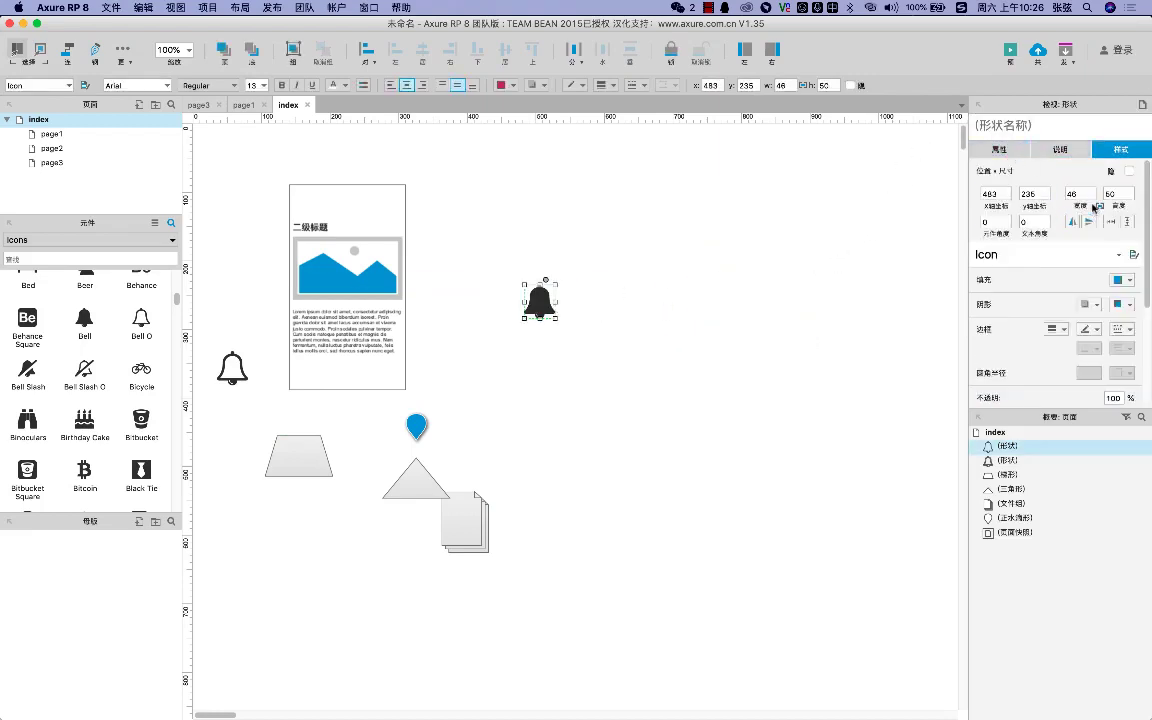
click(1112, 196)
click(792, 108)
double_click(787, 85)
text(100)
key(Return)
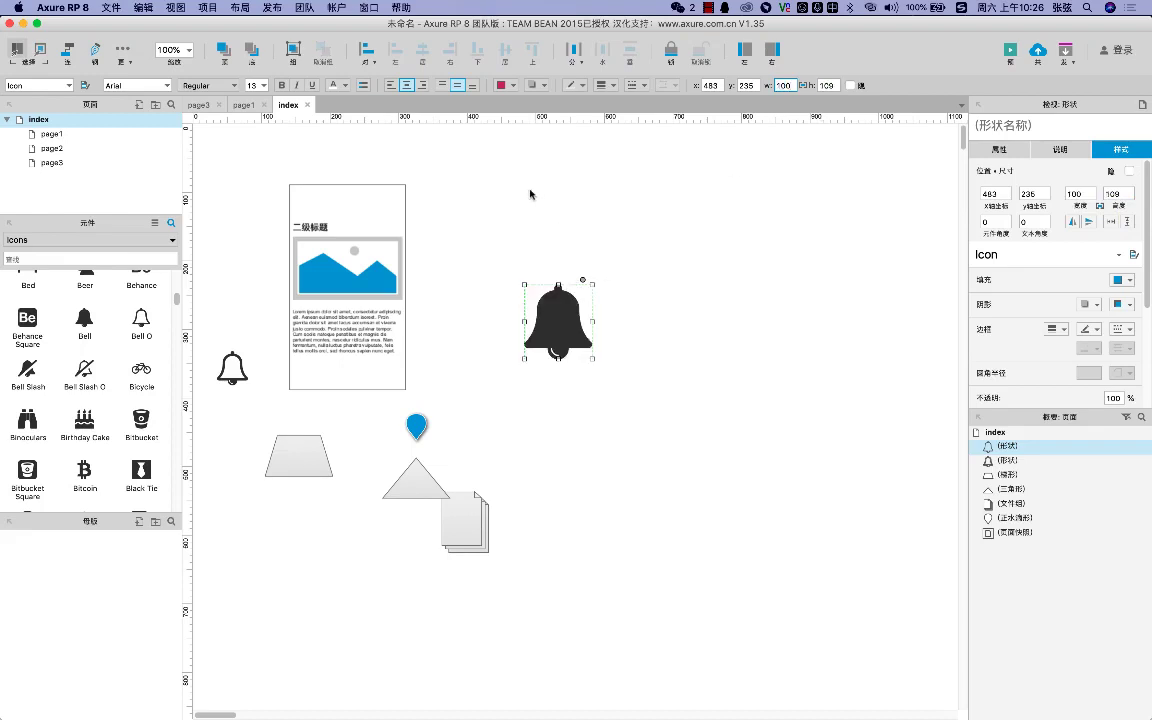
Fill the solid bell icon with the translucent light blue from the recent colours
click(506, 85)
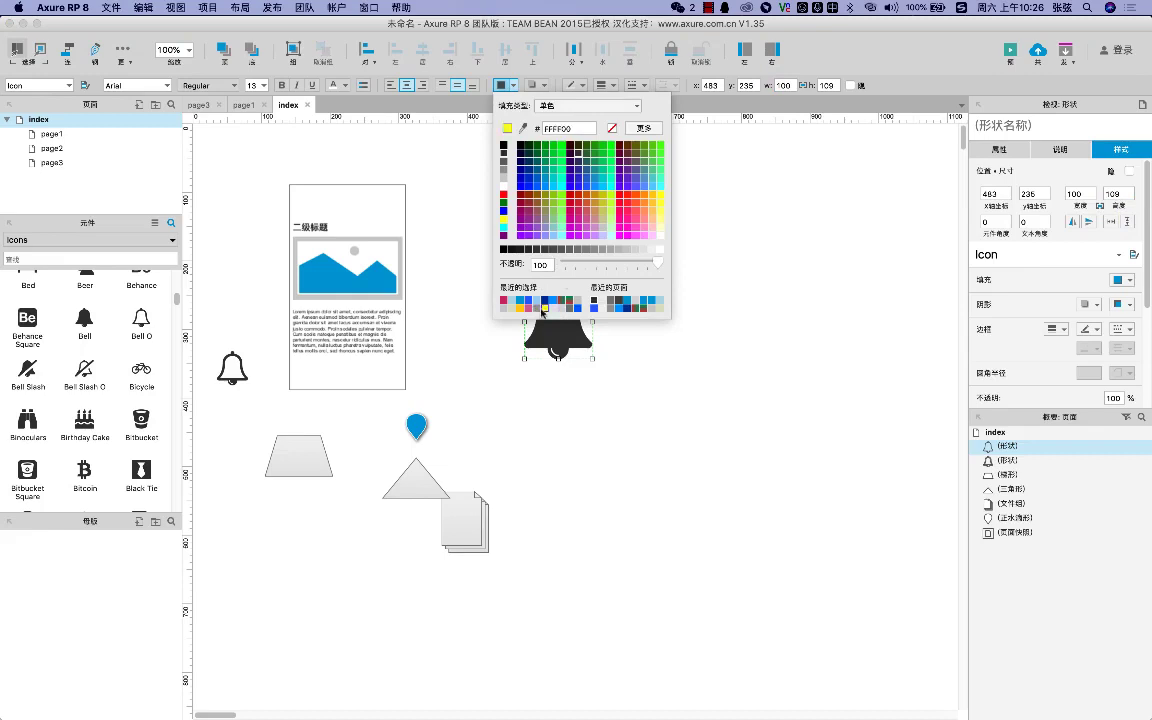
click(538, 303)
click(684, 355)
click(558, 345)
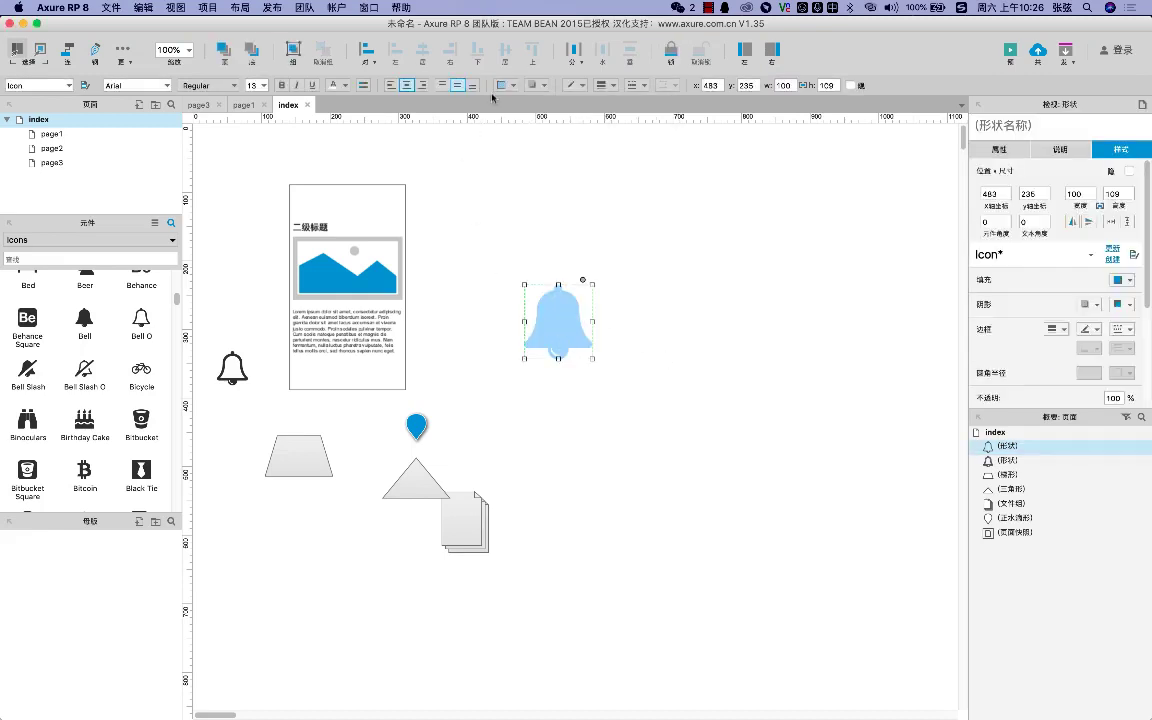
Give the solid bell icon a gradient fill running from blue to magenta CC00CC
click(514, 88)
click(550, 108)
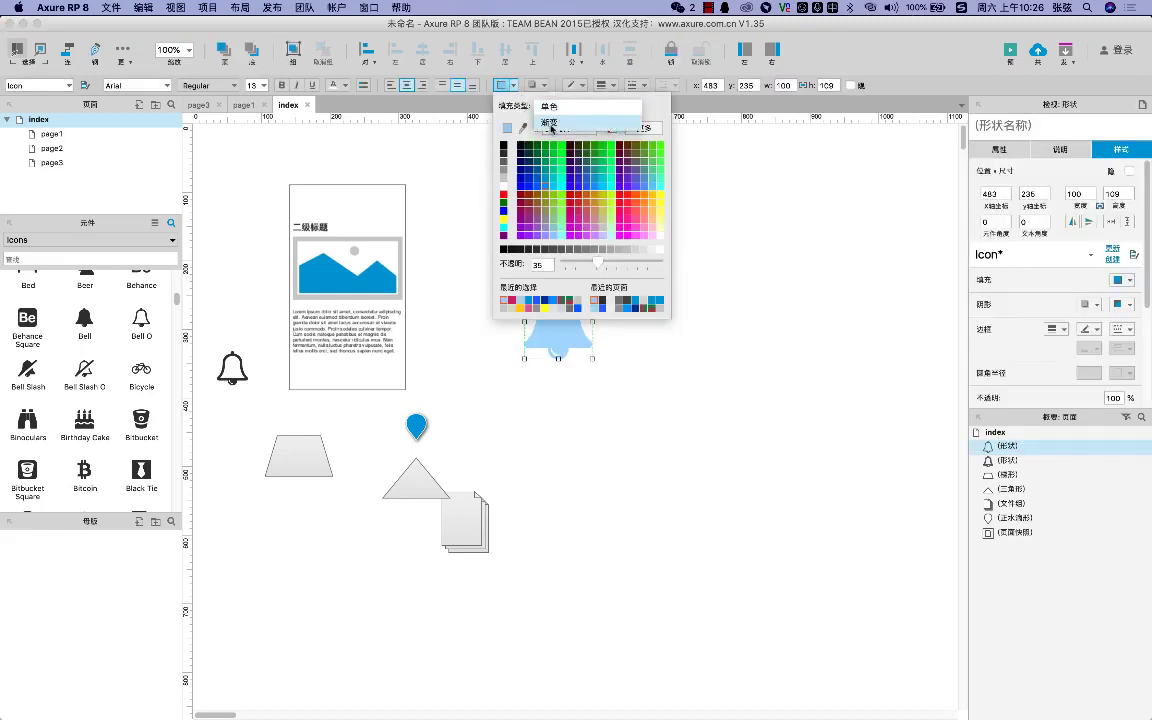
click(550, 123)
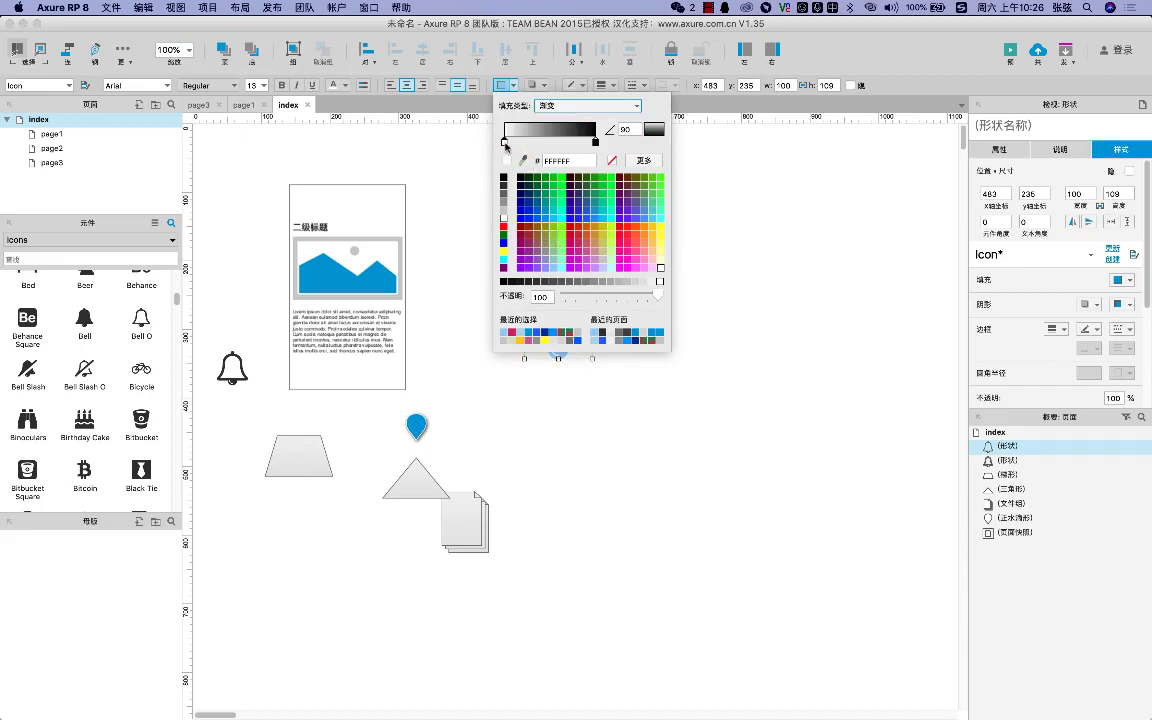
click(577, 341)
click(596, 141)
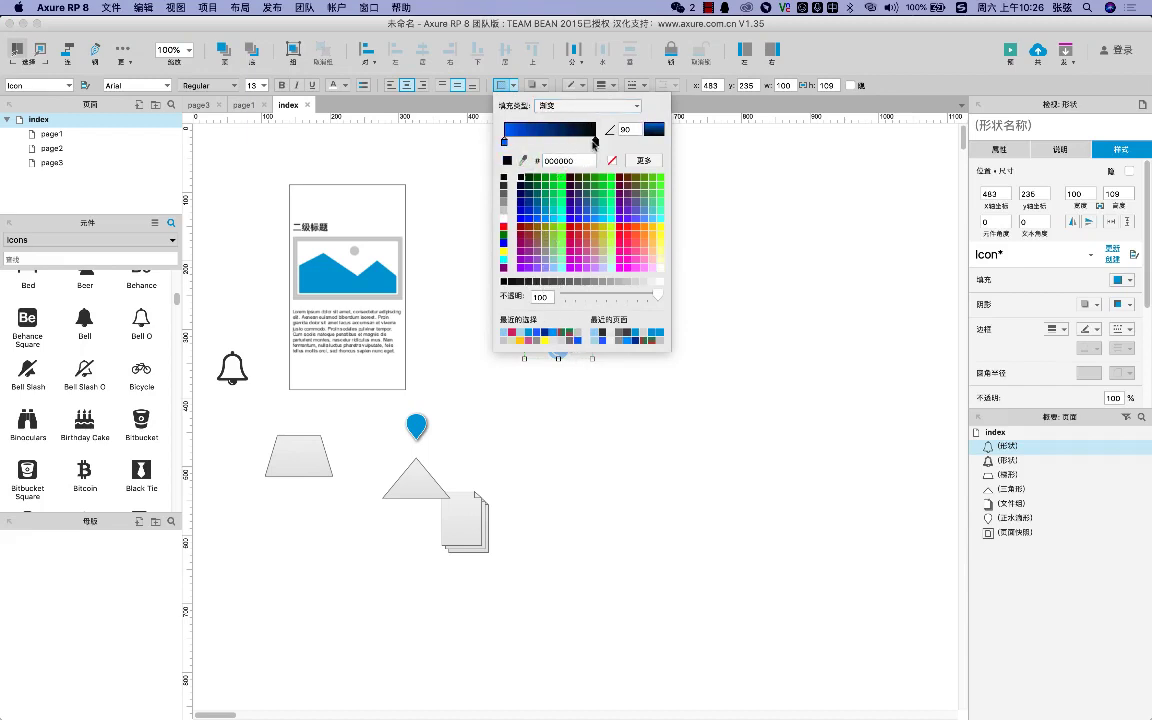
click(596, 220)
click(573, 261)
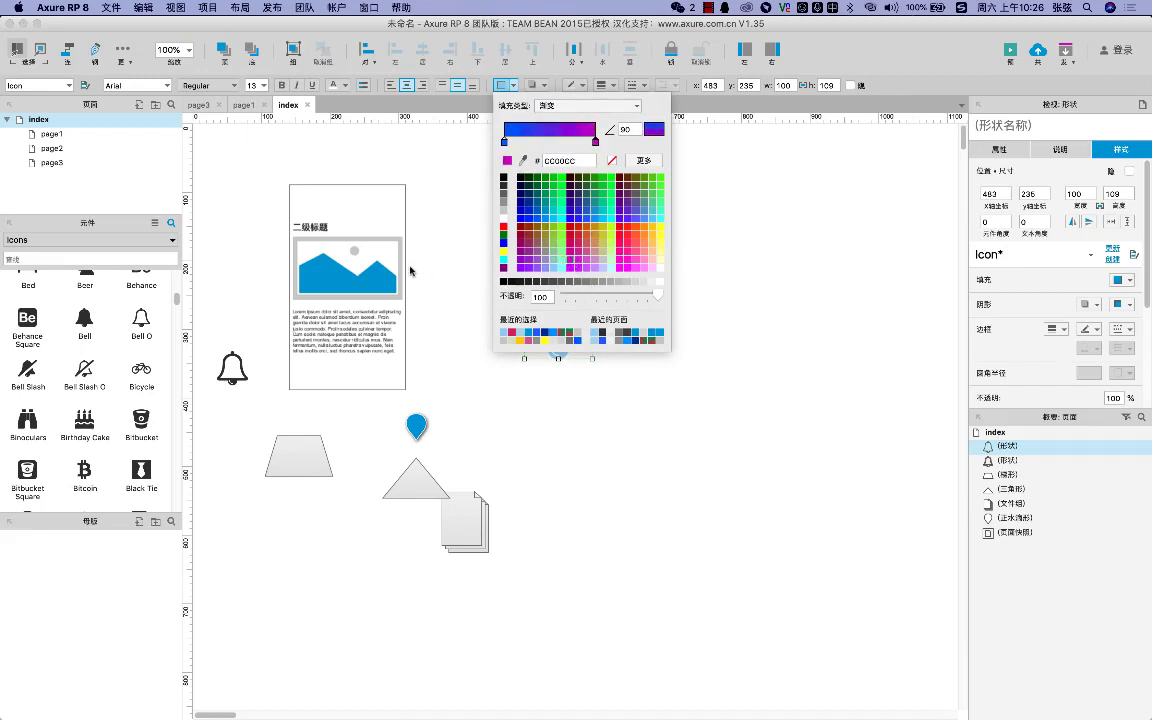
click(457, 273)
click(572, 318)
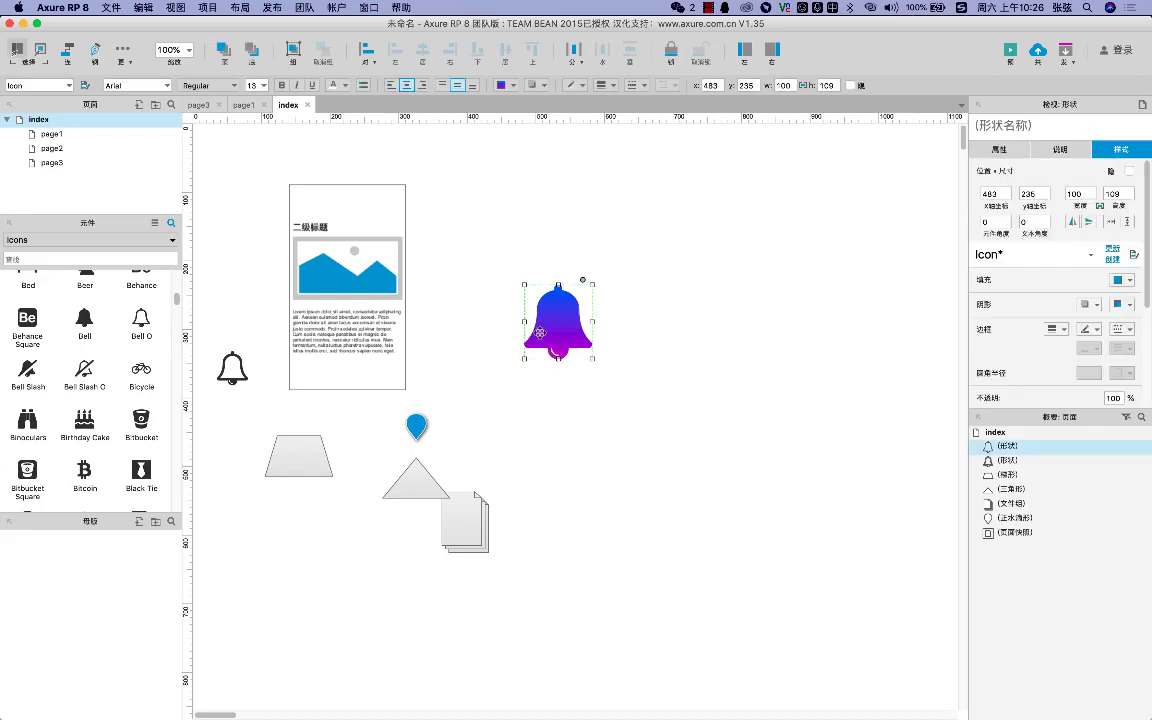
Move the gradient-filled bell icon up beside the heading of the page snapshot and leave it deselected
drag(565, 329, 517, 295)
click(609, 320)
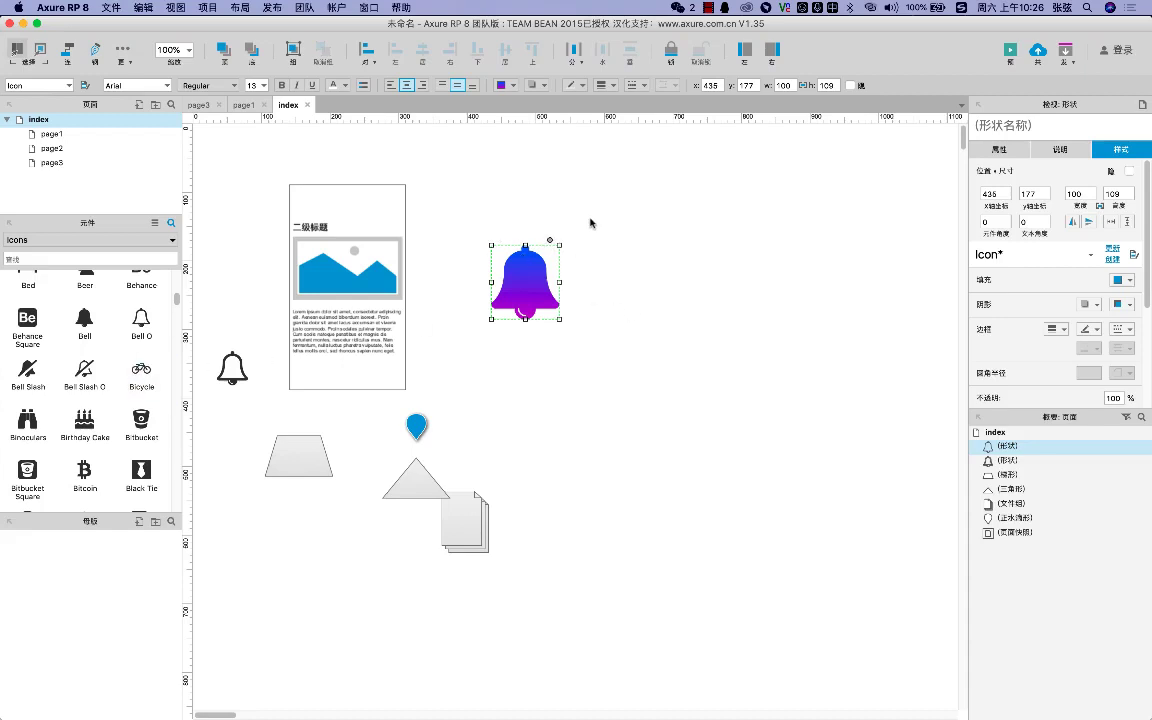
click(831, 85)
click(558, 278)
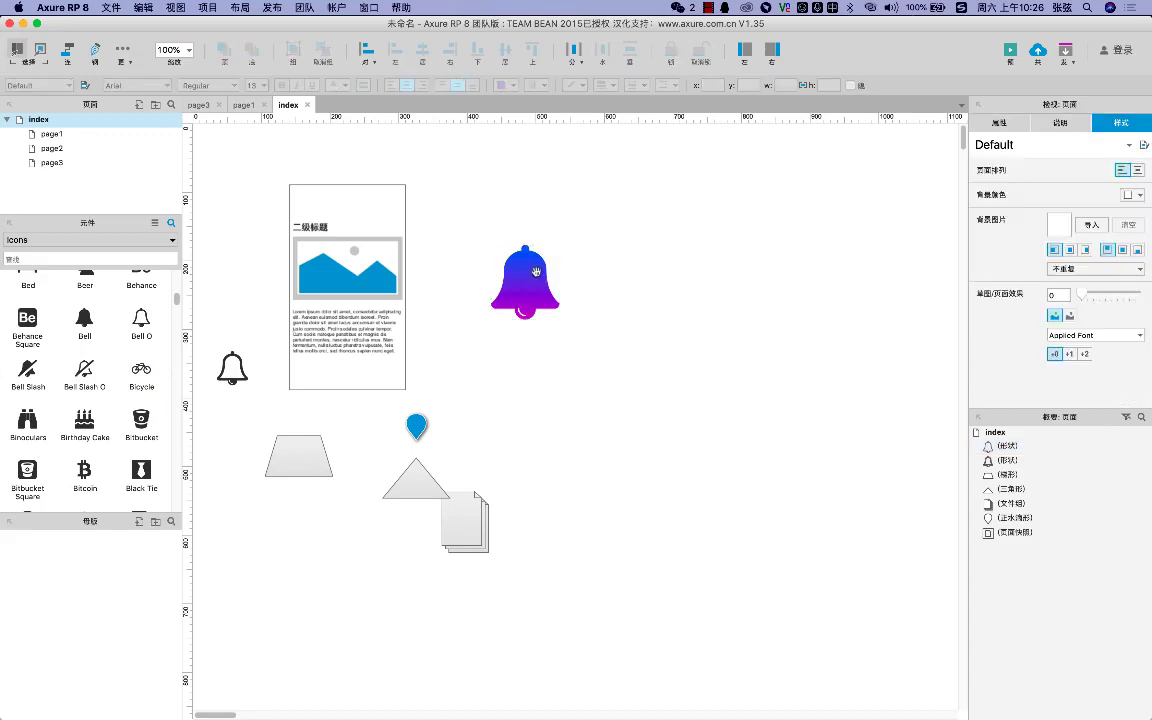
drag(488, 252, 485, 220)
click(584, 281)
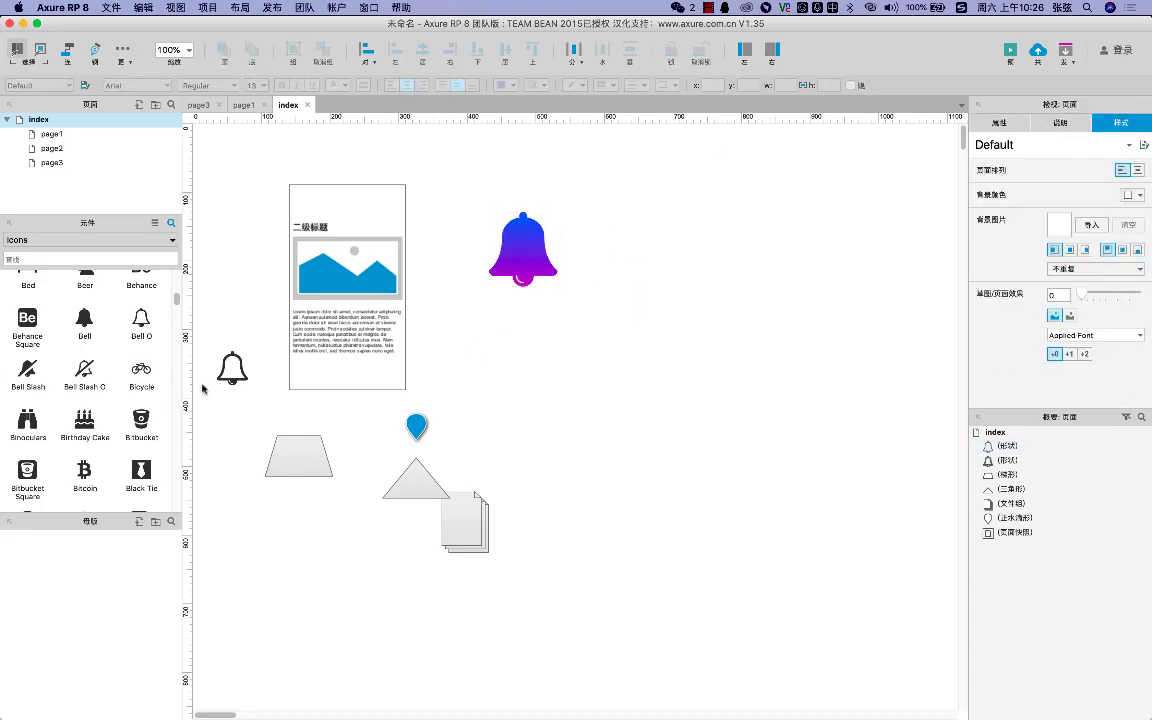
Browse the Icons library down to the entries around Heart, History and Hourglass
scroll(177, 316, down, 20)
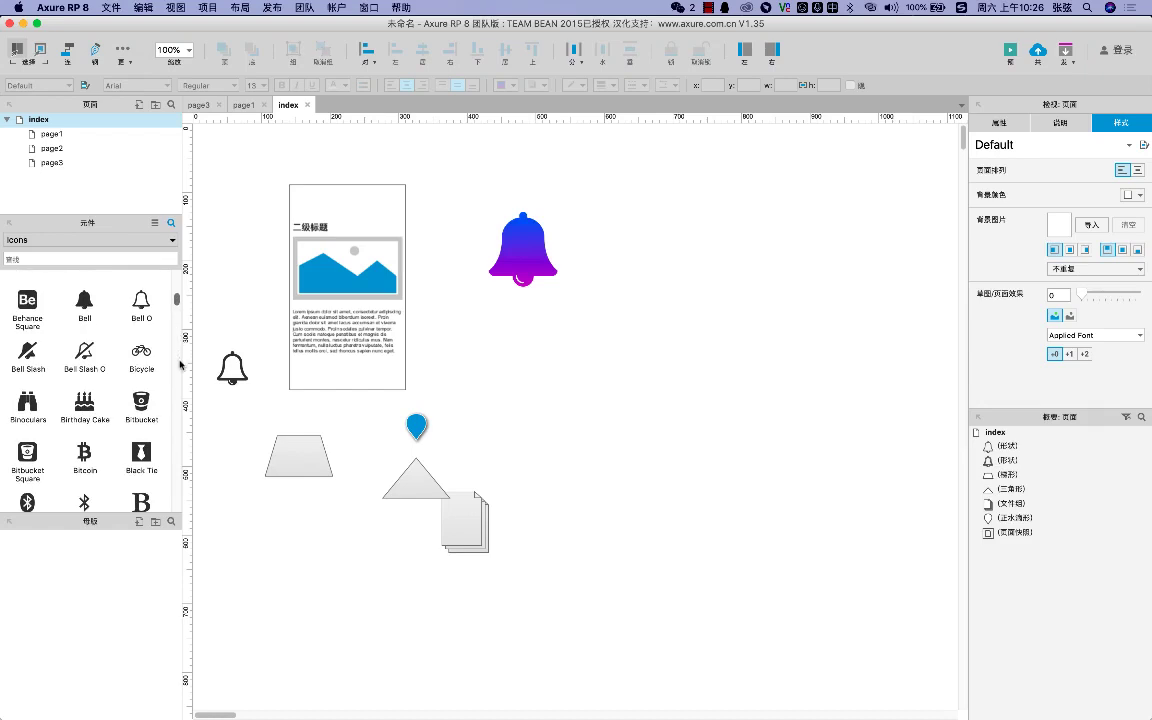
scroll(183, 387, up, 1)
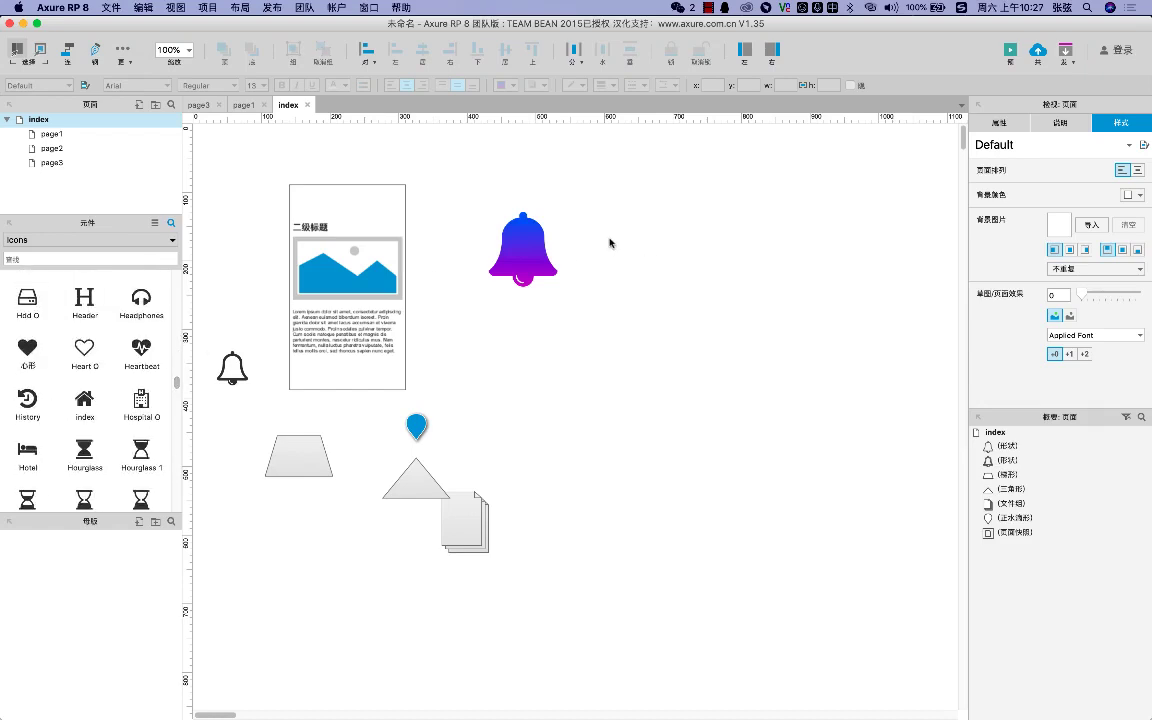
Switch to WPS Office and start the slide show of 05Axure元件库的运用.pptx from the current slide
mouse_move(562, 712)
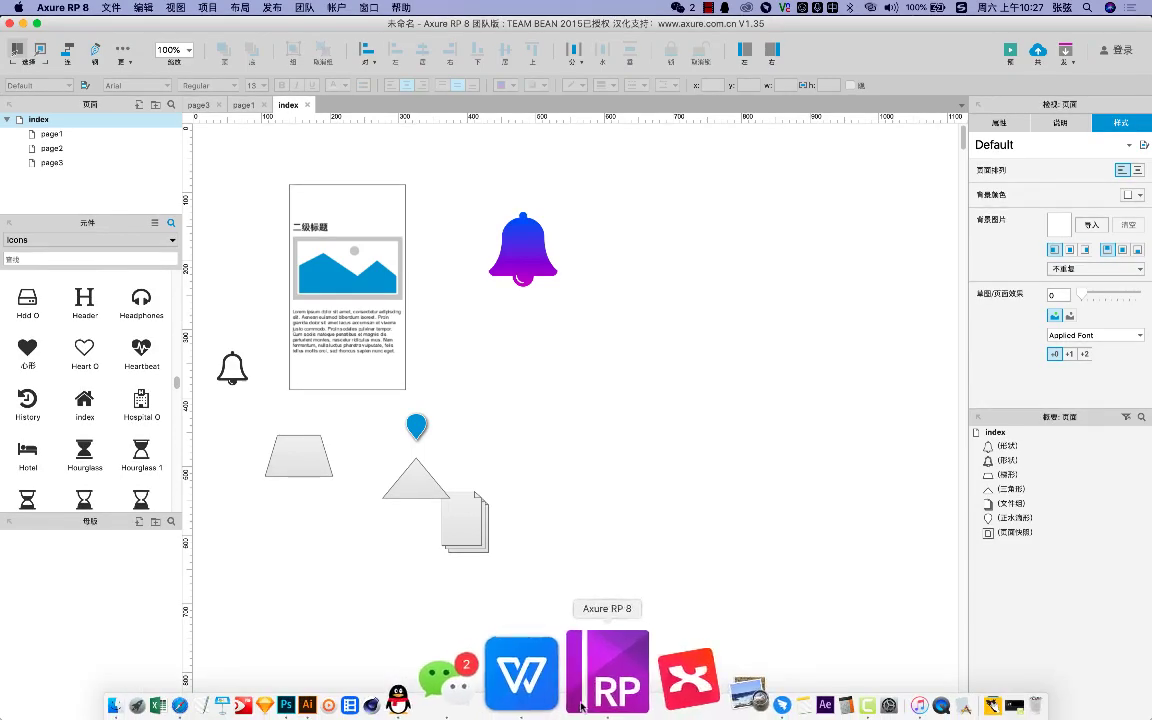
click(565, 704)
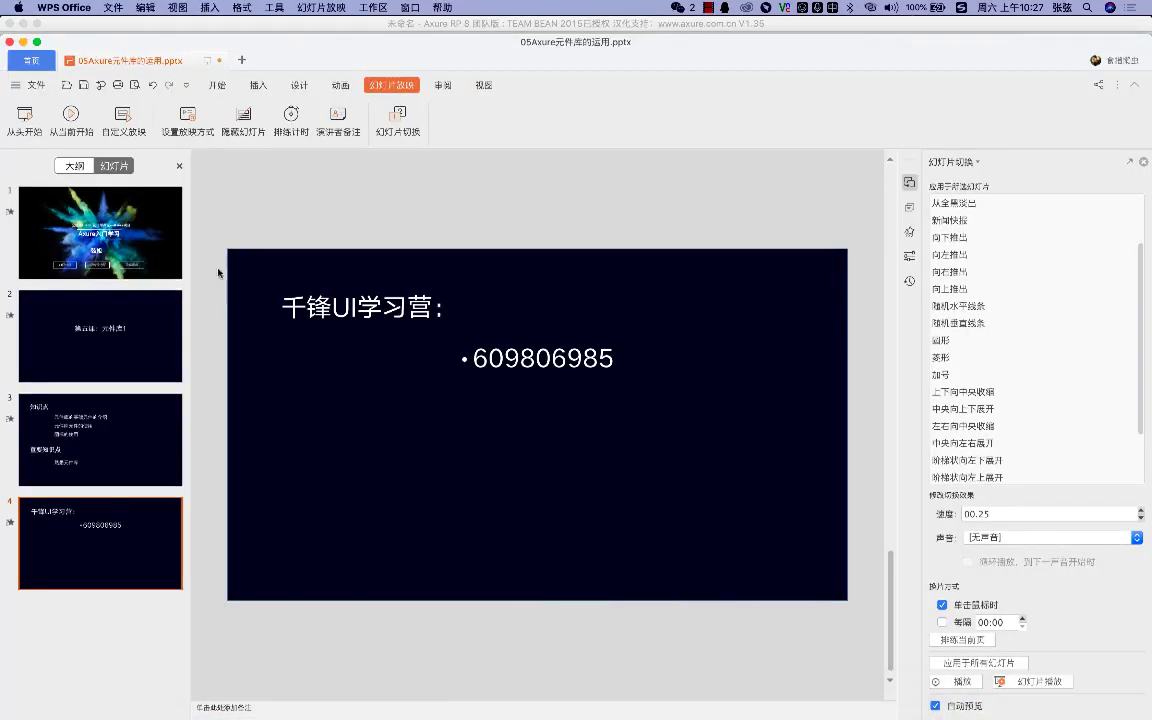
click(68, 116)
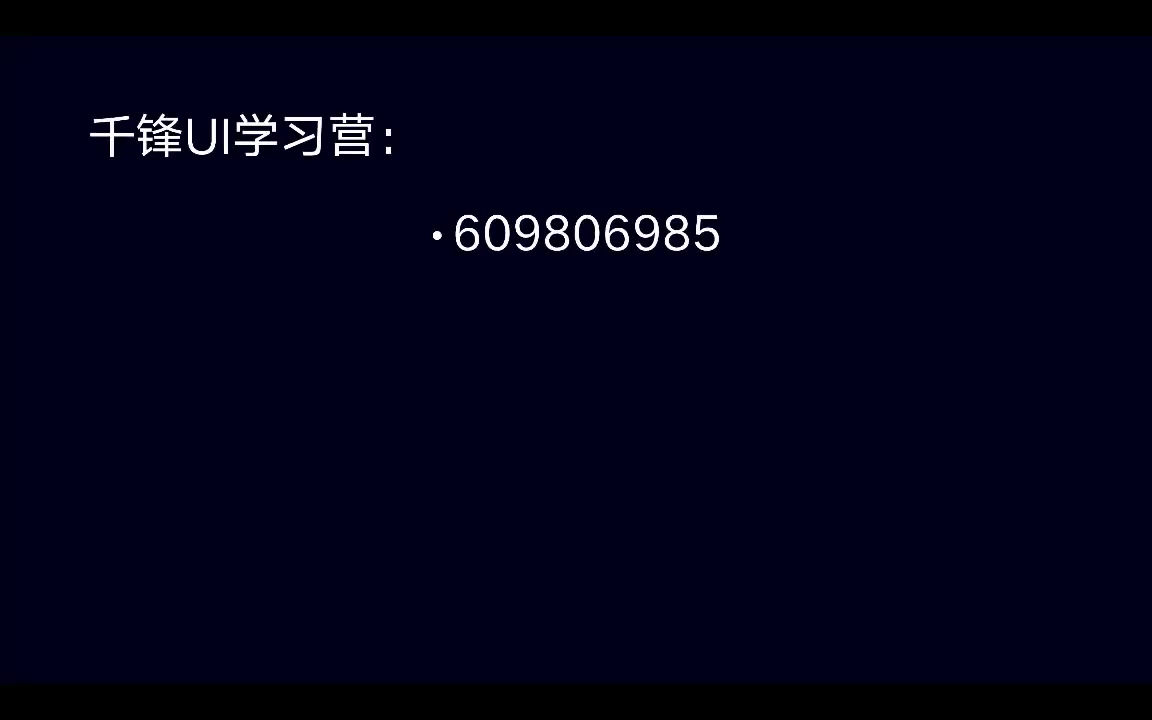